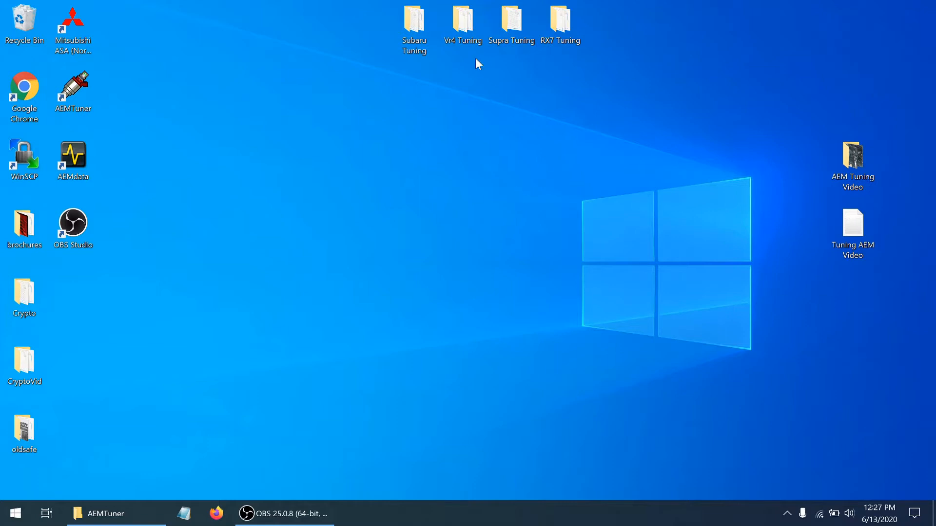
- Open the Supra Tuning folder on the desktop, view its Documents subfolder, and return to the parent folder
{"action": "mouse_move", "coordinate": [513, 43]}
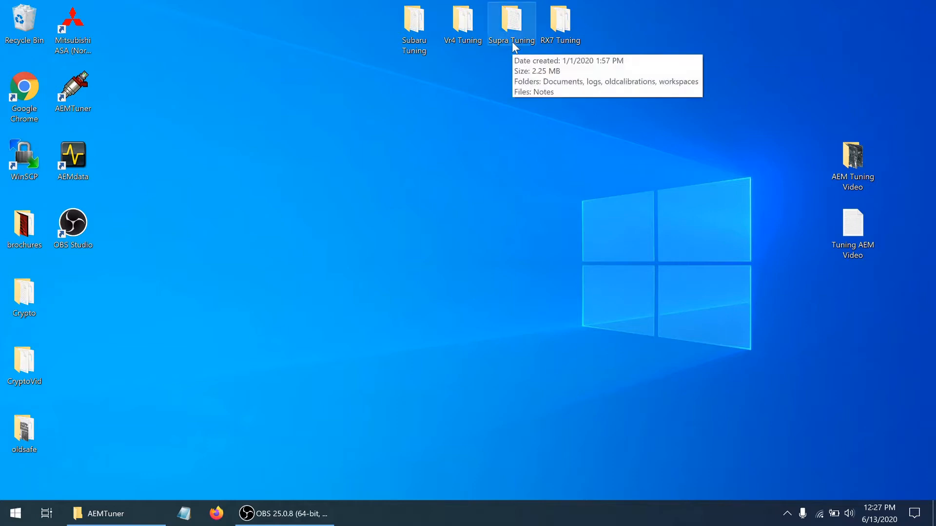
{"action": "left_click", "coordinate": [513, 43]}
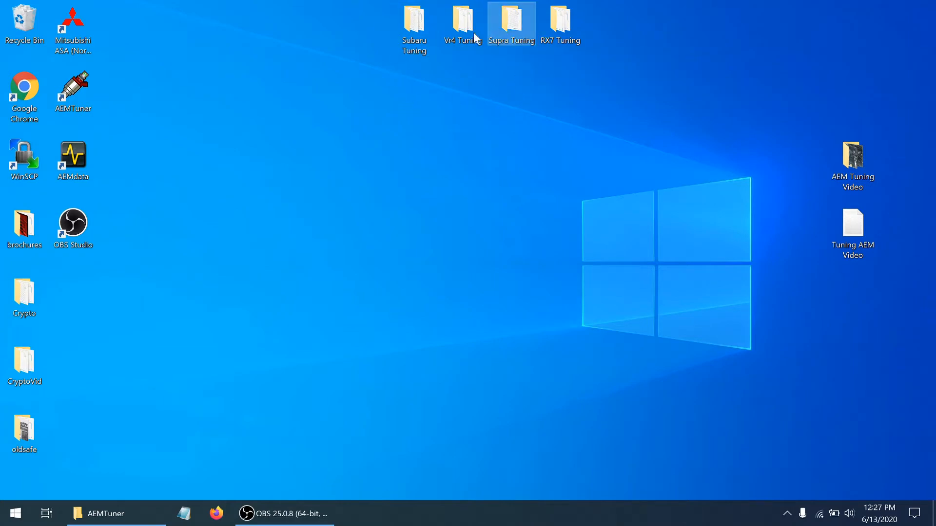
{"action": "double_click", "coordinate": [517, 24]}
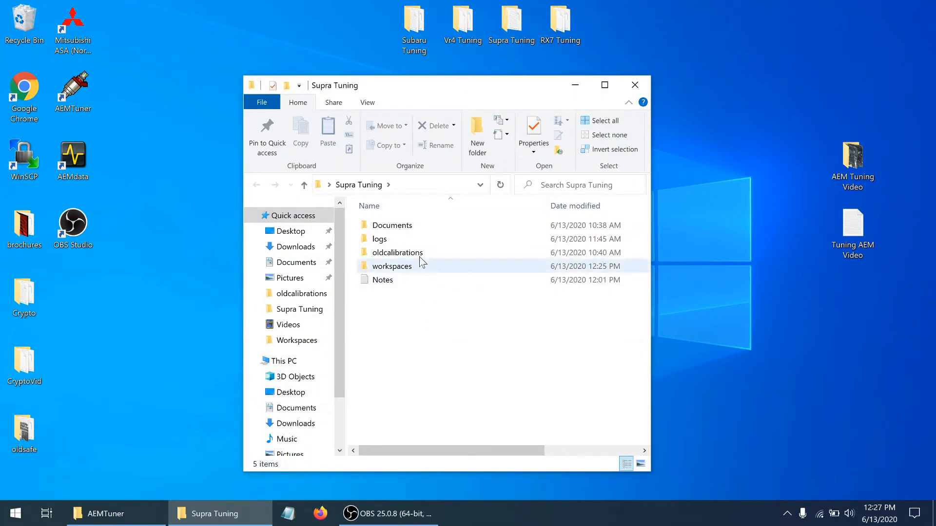
{"action": "double_click", "coordinate": [408, 227]}
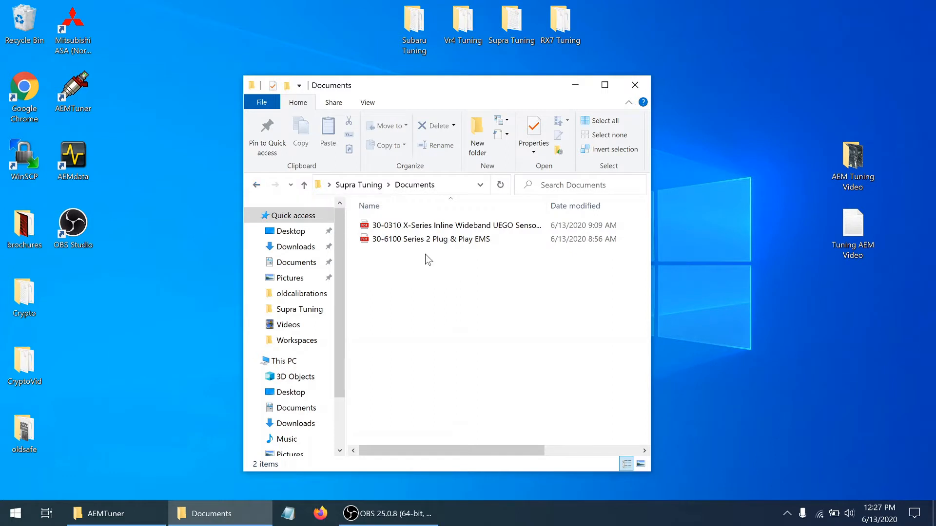
{"action": "left_click", "coordinate": [257, 186]}
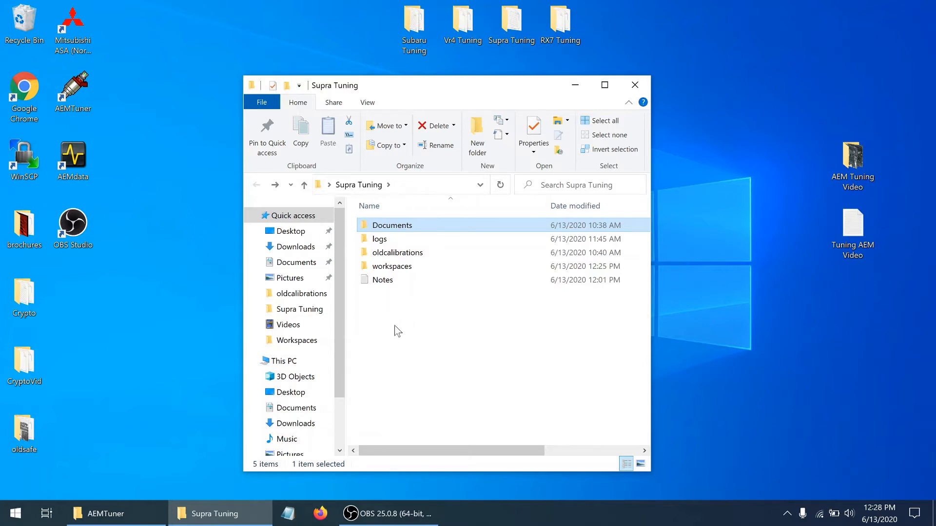
- Try to launch AEMTuner from its desktop shortcut with normal privileges
{"action": "left_click", "coordinate": [171, 83]}
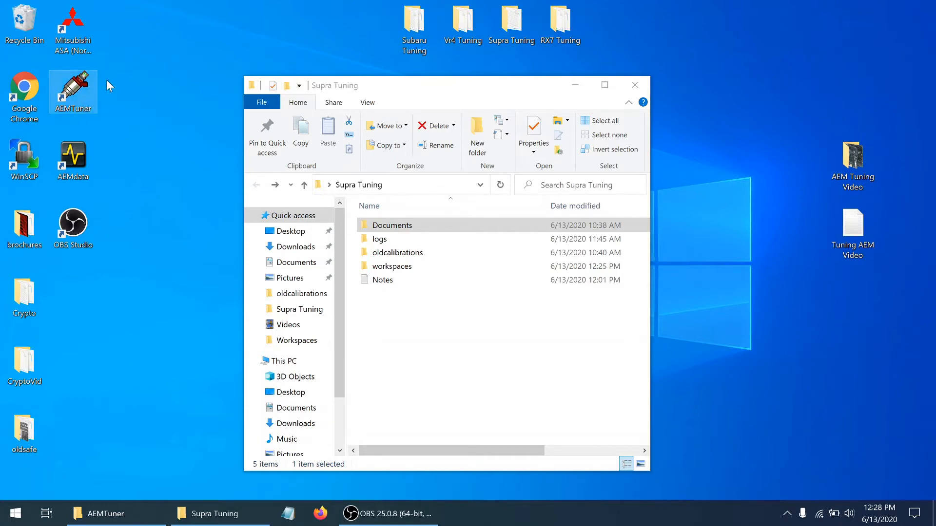
{"action": "double_click", "coordinate": [67, 98]}
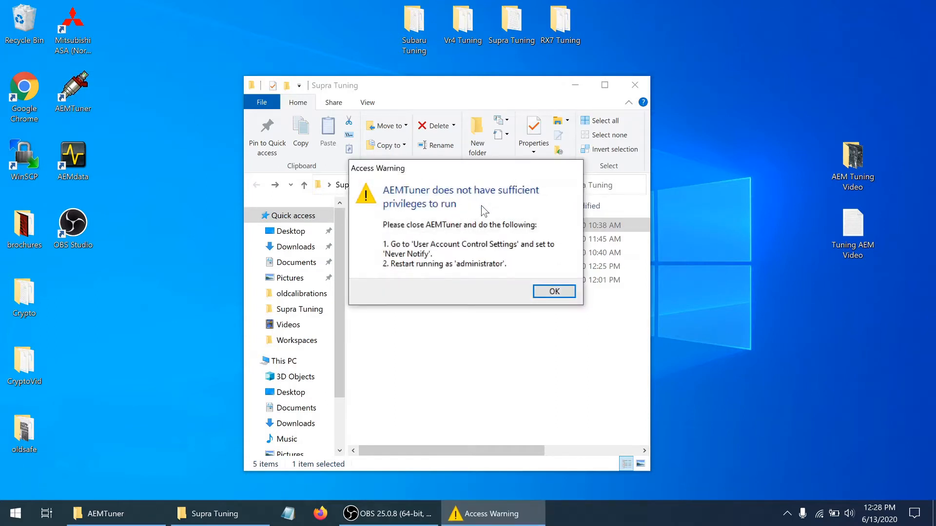
{"action": "left_click", "coordinate": [550, 291]}
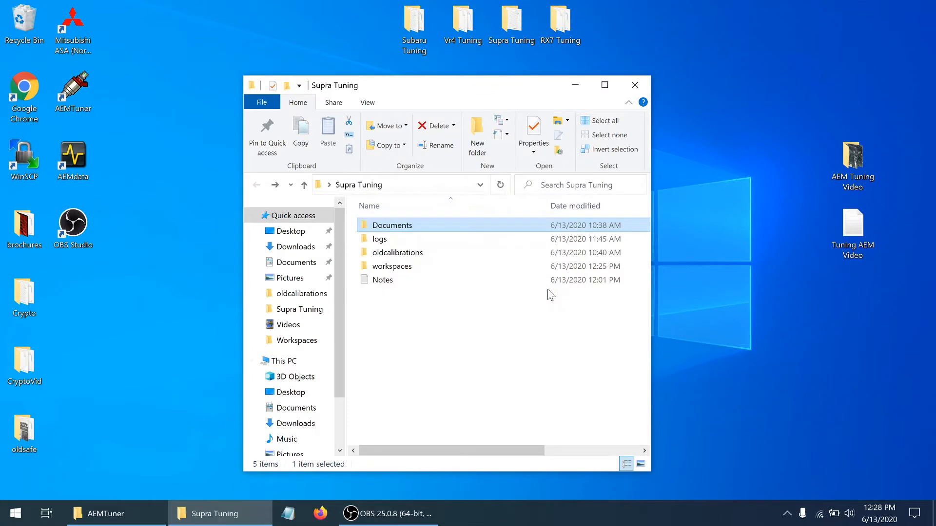
- Set the AEMTuner desktop shortcut to always run as administrator and grant permission for the change
{"action": "right_click", "coordinate": [67, 94]}
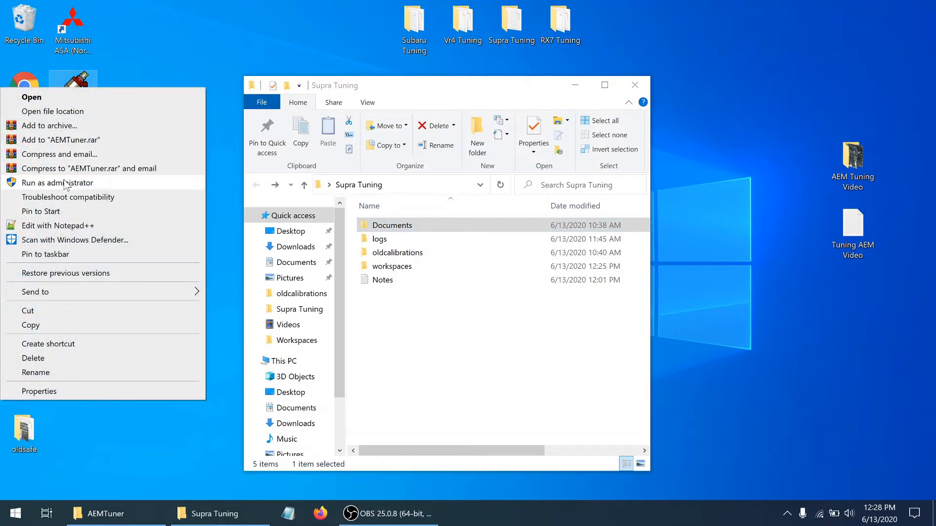
{"action": "left_click", "coordinate": [39, 392]}
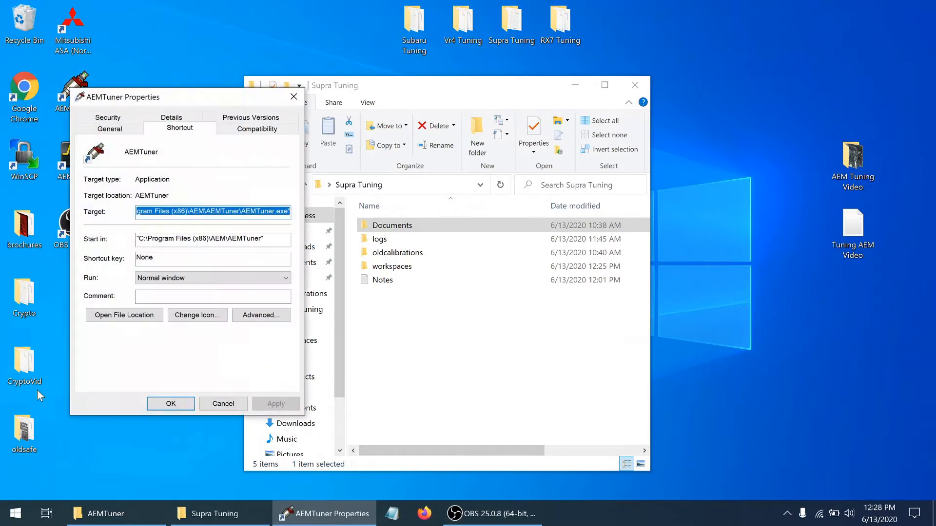
{"action": "left_click", "coordinate": [253, 314]}
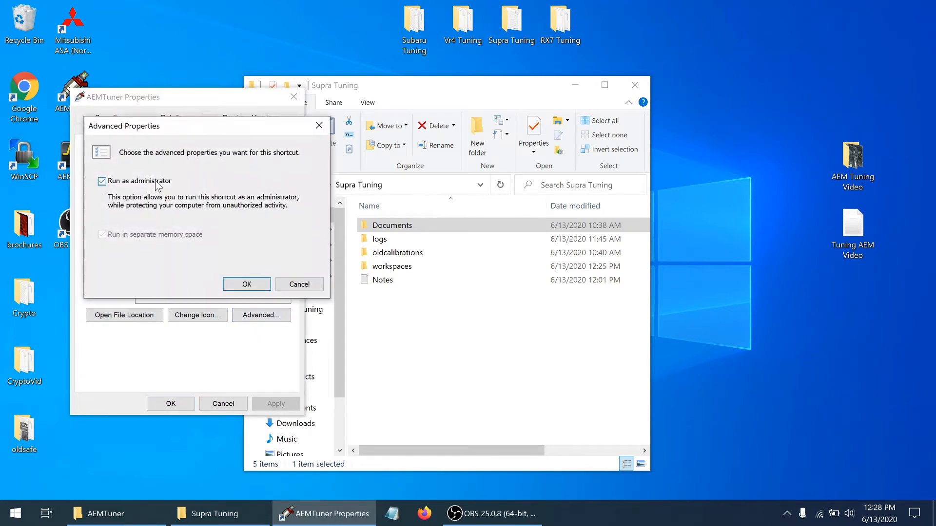
{"action": "left_click", "coordinate": [238, 284]}
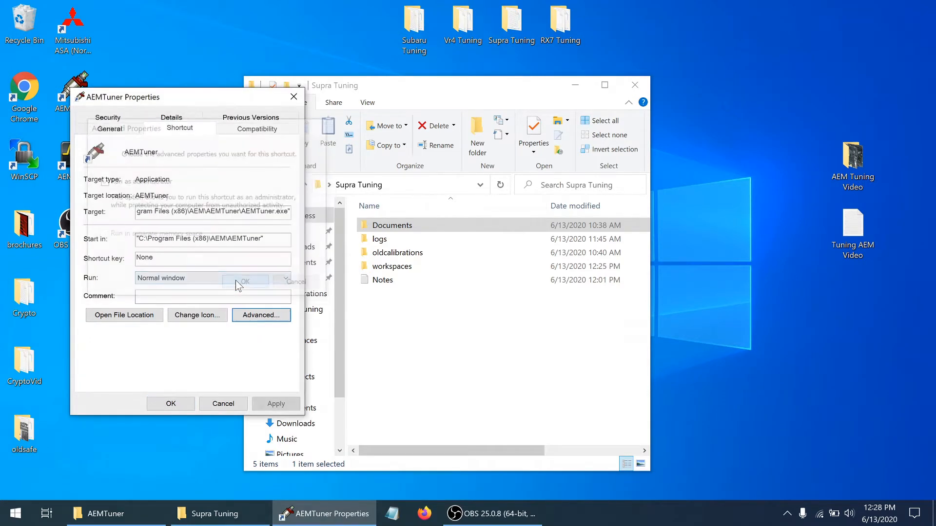
{"action": "left_click", "coordinate": [170, 404]}
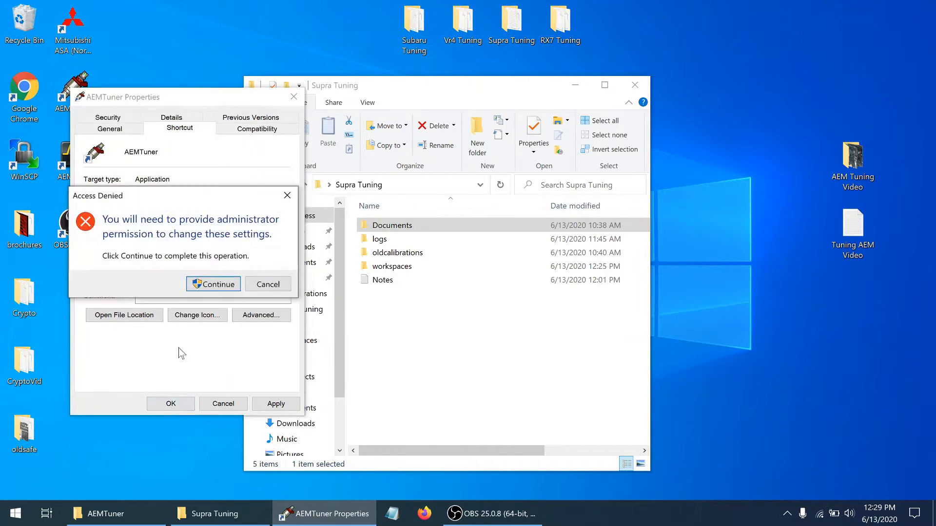
{"action": "left_click", "coordinate": [217, 284]}
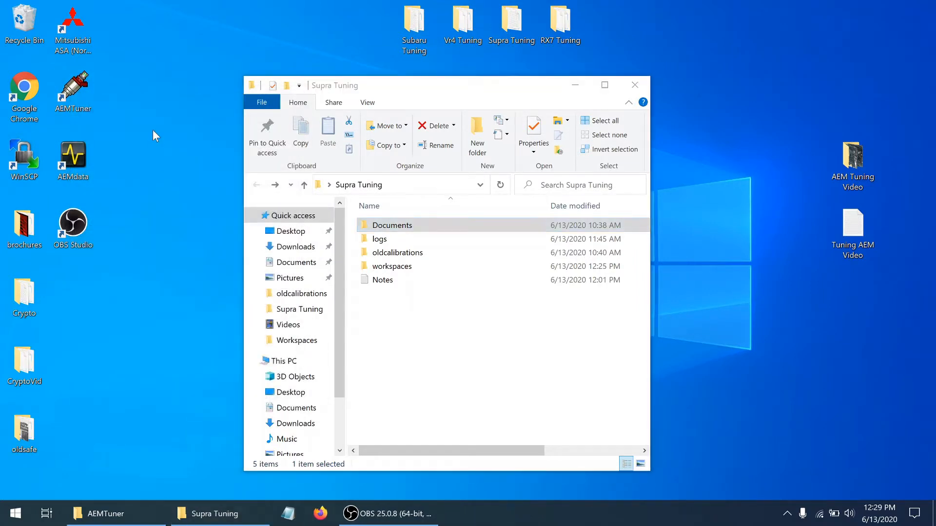
- Launch AEMTuner and copy the file Series 2 EMS Default Workspace 1280x800 from its default Workspaces folder
{"action": "double_click", "coordinate": [81, 93]}
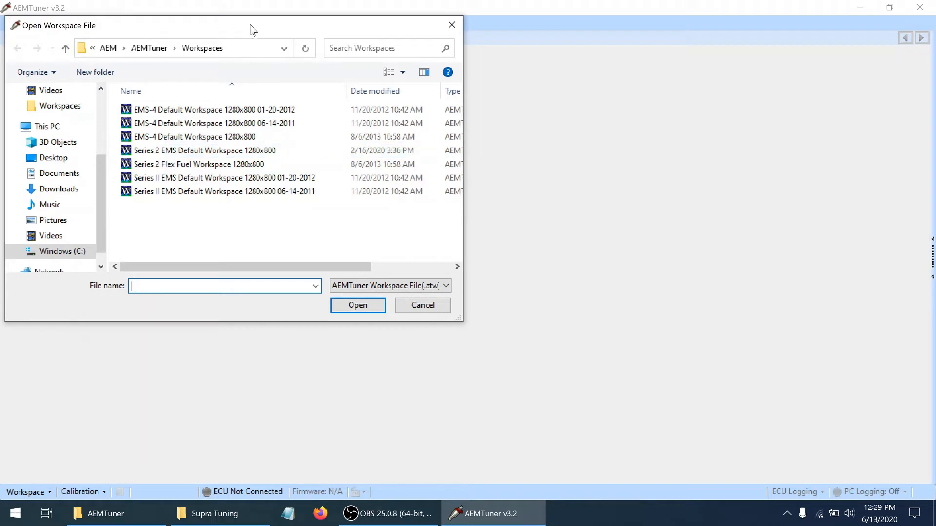
{"action": "left_click", "coordinate": [251, 51]}
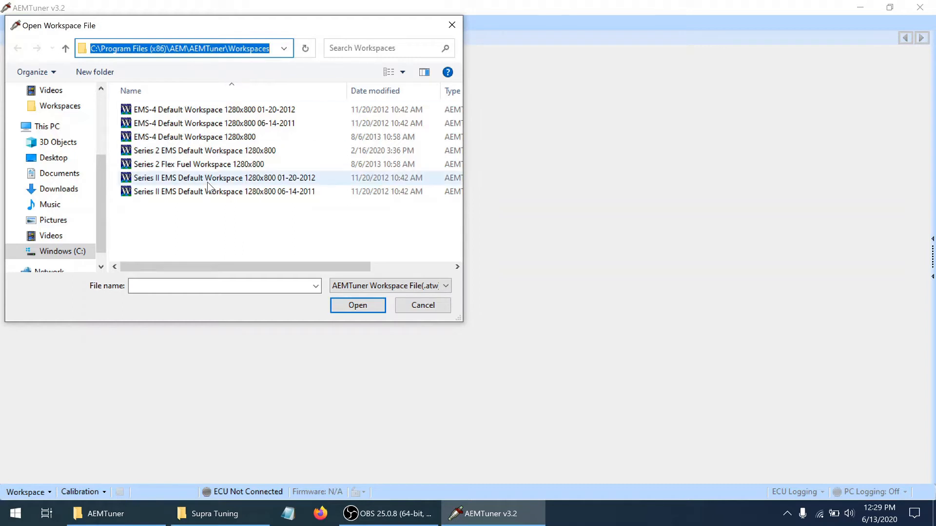
{"action": "left_click", "coordinate": [195, 152]}
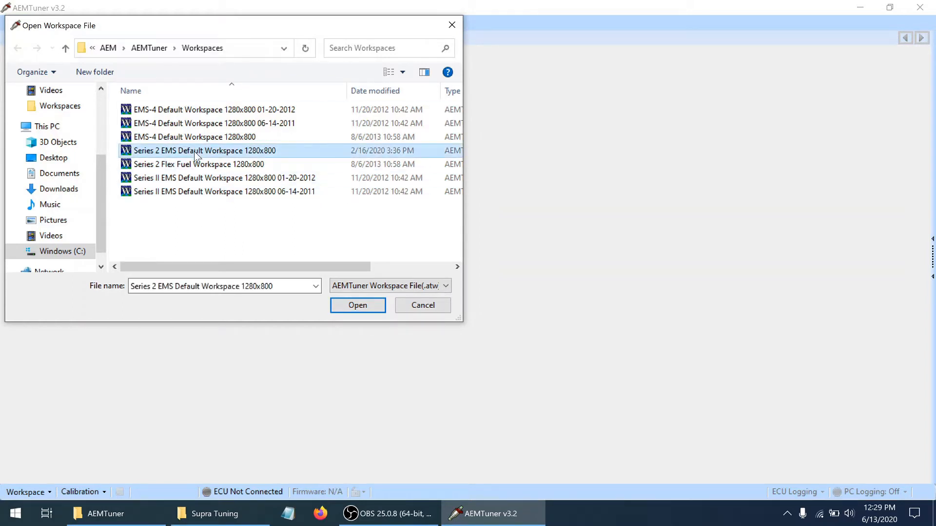
{"action": "right_click", "coordinate": [194, 151]}
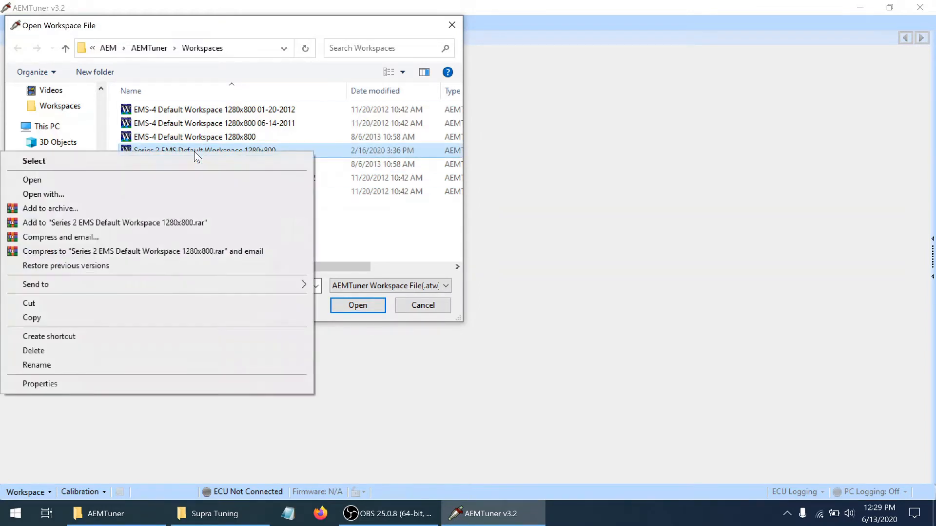
{"action": "left_click", "coordinate": [117, 316]}
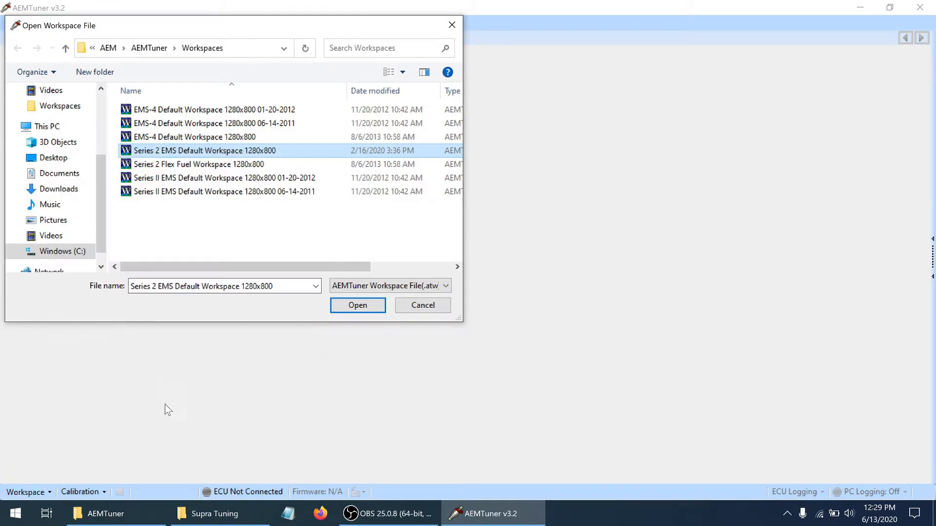
- Paste the copied workspace file into the workspaces subfolder of the Supra Tuning folder
{"action": "left_click", "coordinate": [215, 514]}
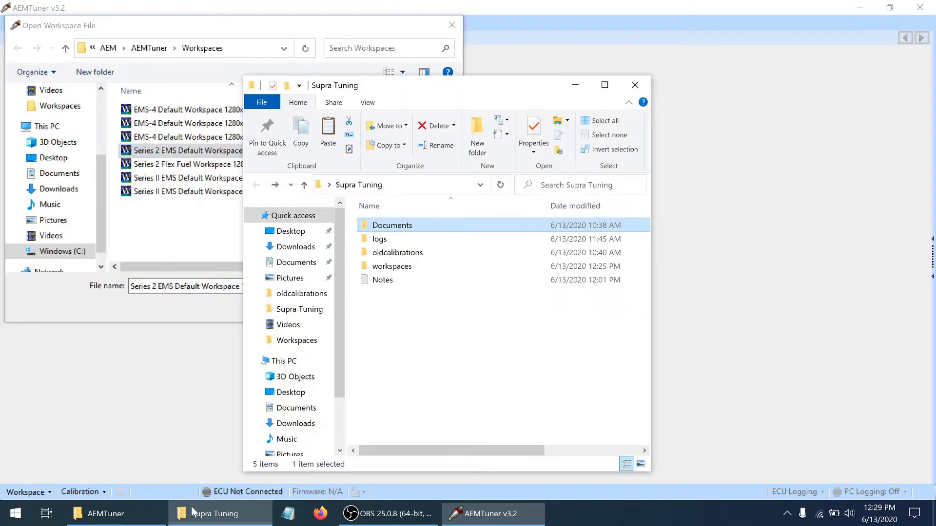
{"action": "double_click", "coordinate": [406, 267]}
{"action": "right_click", "coordinate": [418, 272]}
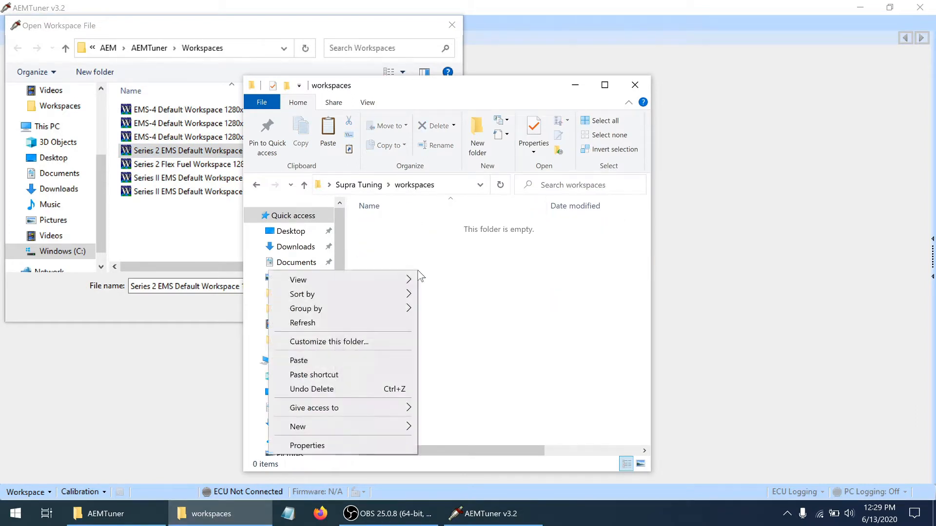
{"action": "left_click", "coordinate": [362, 359]}
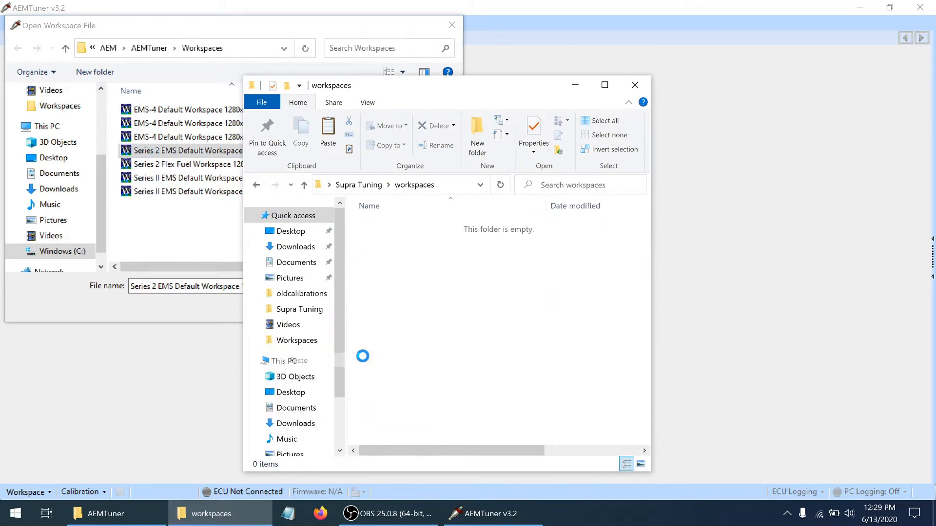
{"action": "left_click", "coordinate": [432, 296]}
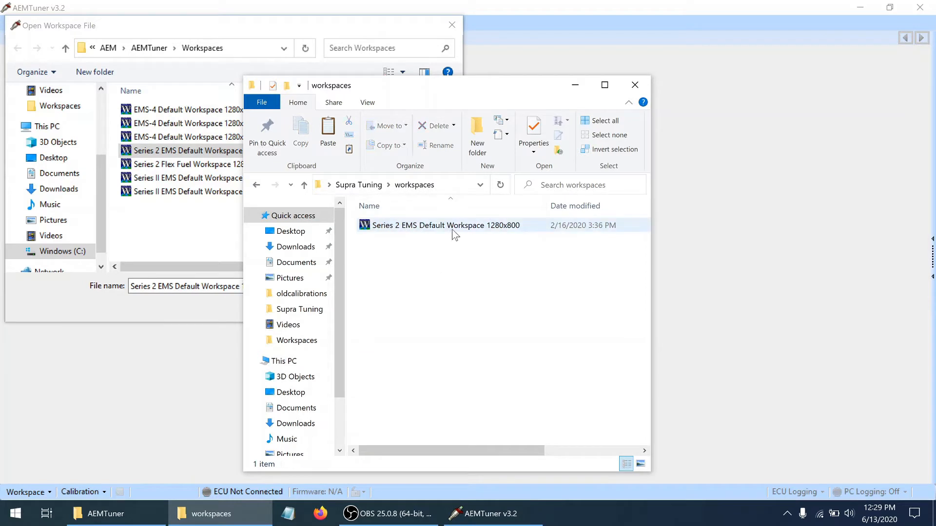
- Rename the pasted workspace file with the owner's first name in possessive form followed by "Supra Workspace"
{"action": "right_click", "coordinate": [452, 229]}
{"action": "left_click", "coordinate": [317, 472]}
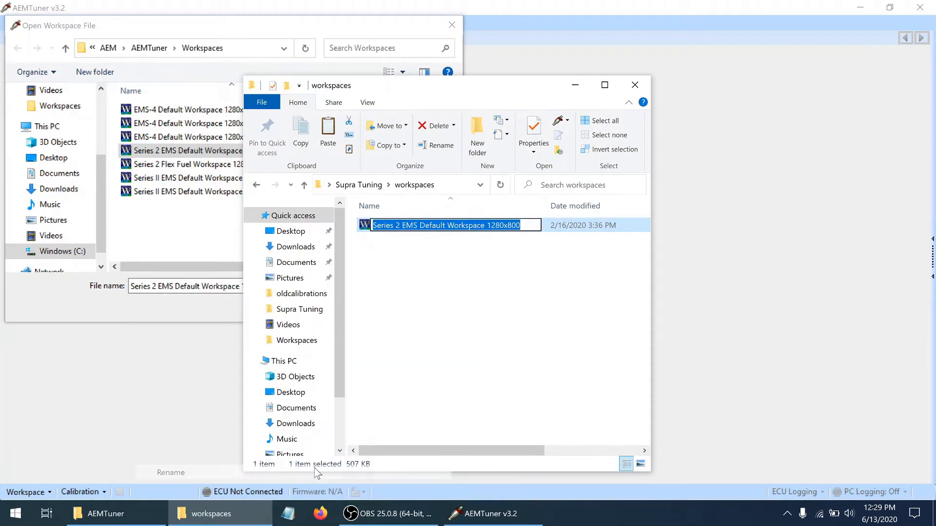
{"action": "type", "text": "Charlies "}
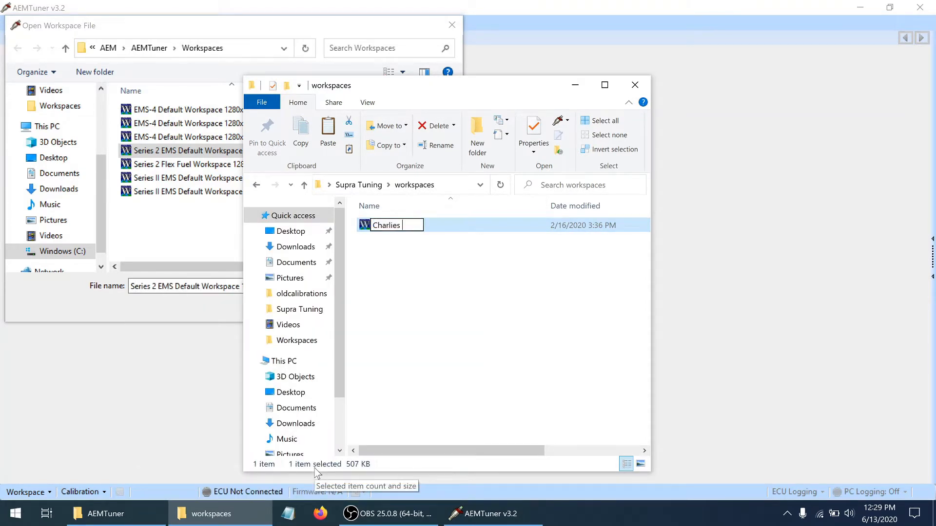
{"action": "type", "text": "Supra Workspac"}
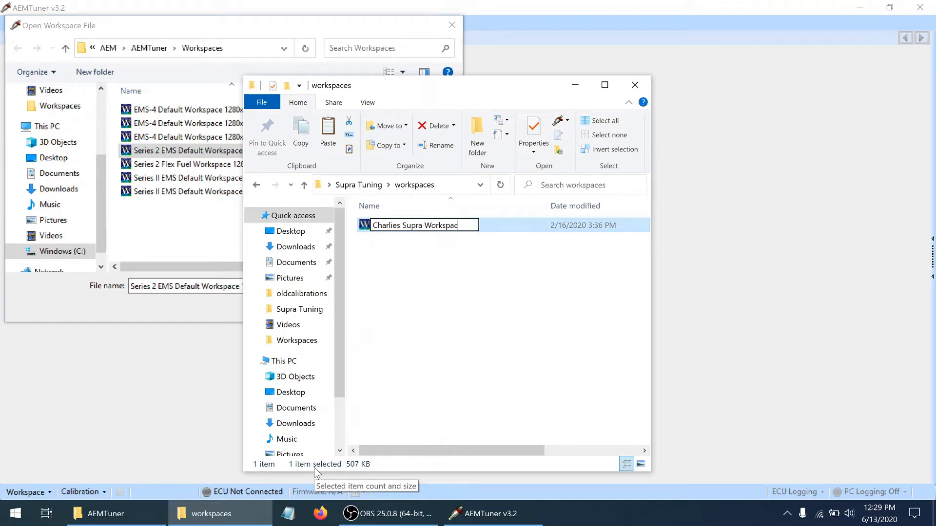
{"action": "type", "text": "e"}
{"action": "left_click", "coordinate": [453, 314]}
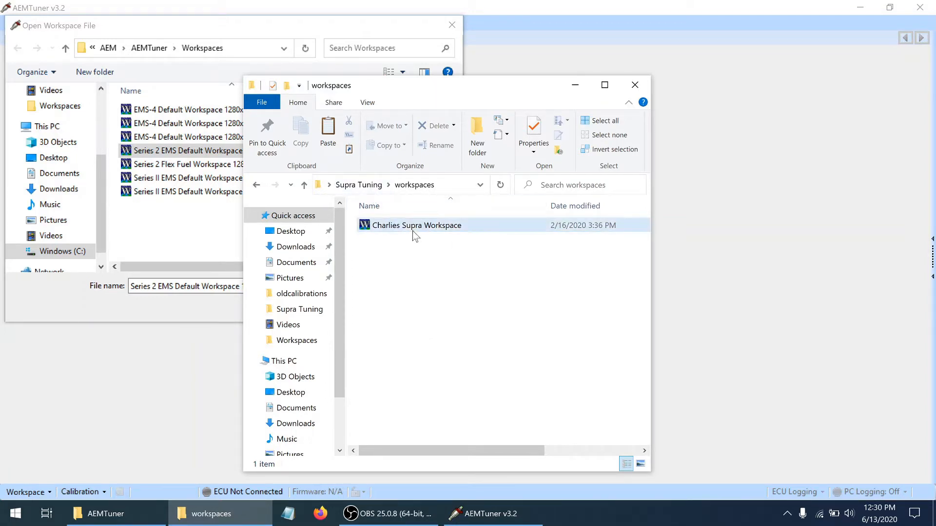
- Return to AEMTuner and open the renamed Supra workspace file from the desktop's Supra Tuning\workspaces folder
{"action": "left_click", "coordinate": [224, 235]}
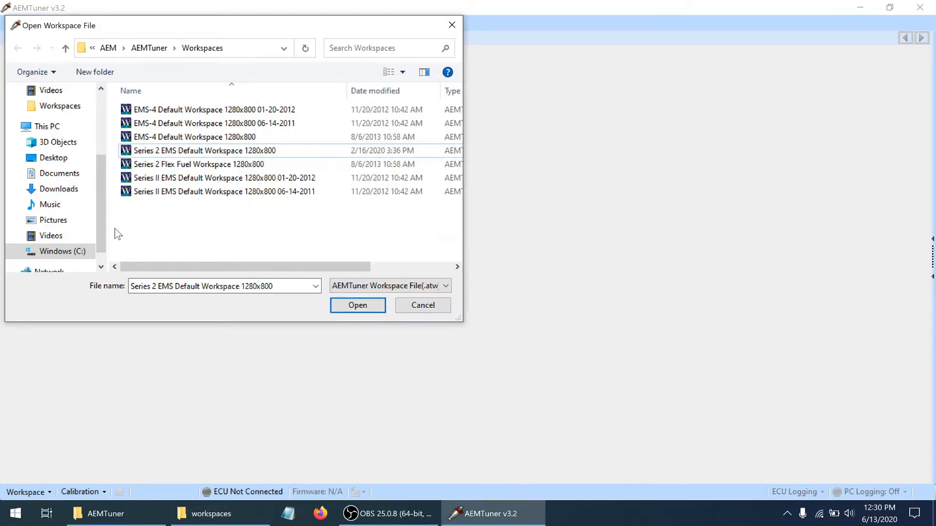
{"action": "left_click", "coordinate": [62, 158]}
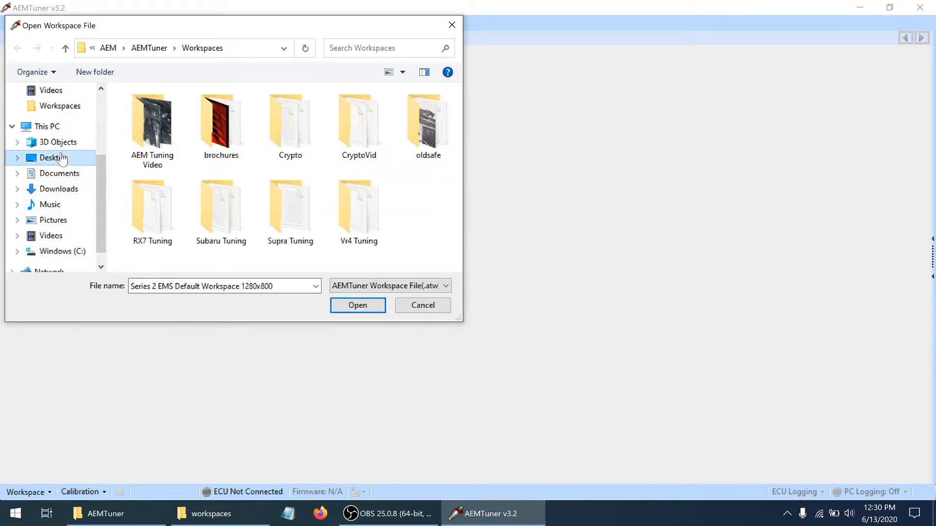
{"action": "double_click", "coordinate": [282, 206]}
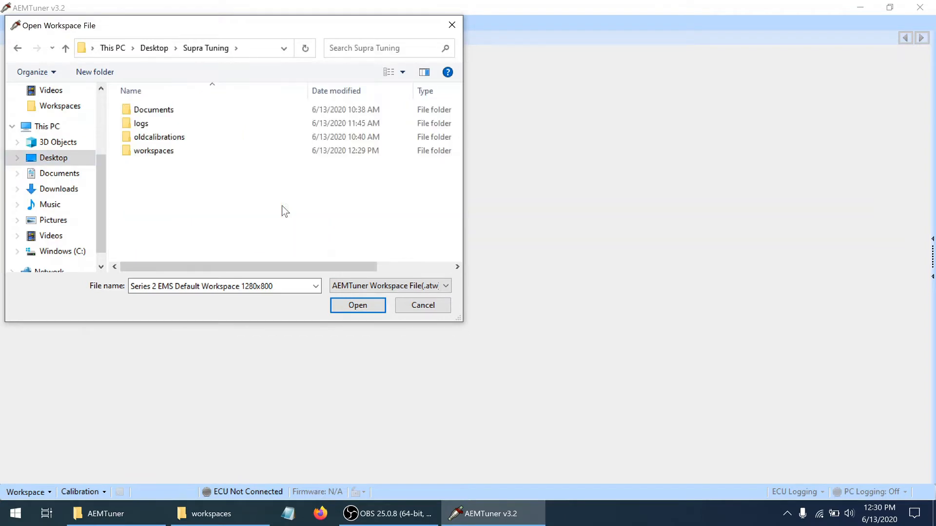
{"action": "double_click", "coordinate": [148, 151]}
{"action": "double_click", "coordinate": [165, 109]}
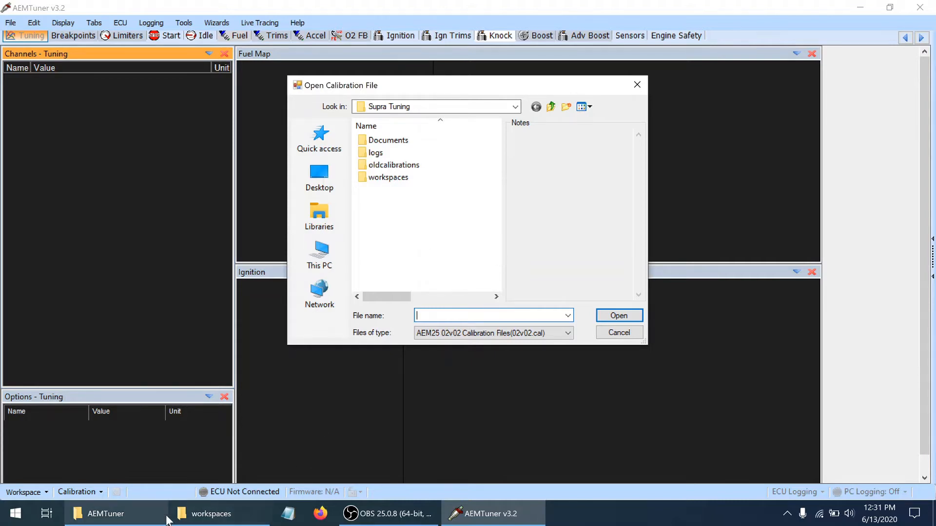
- Switch to File Explorer and open the Toyota folder inside AEMTuner's Calibrations\AEM Updates folder
{"action": "mouse_move", "coordinate": [161, 519]}
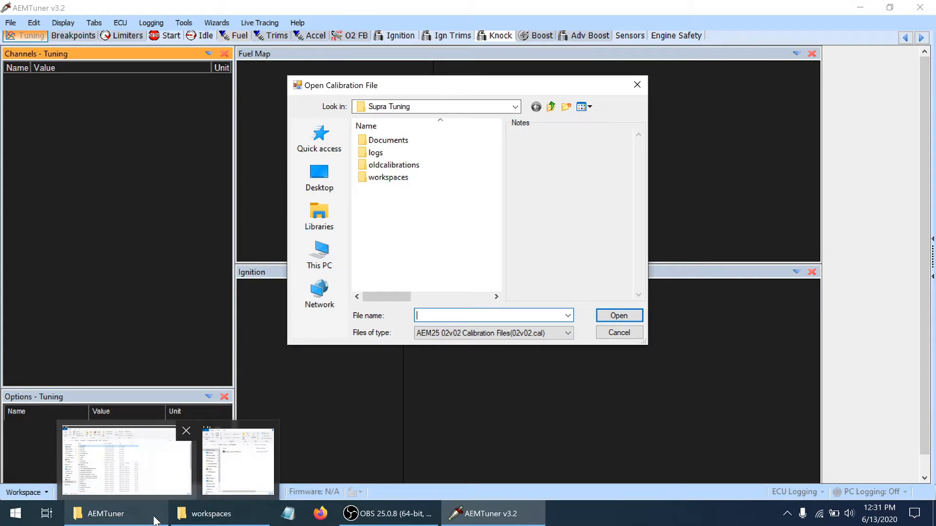
{"action": "left_click", "coordinate": [155, 520]}
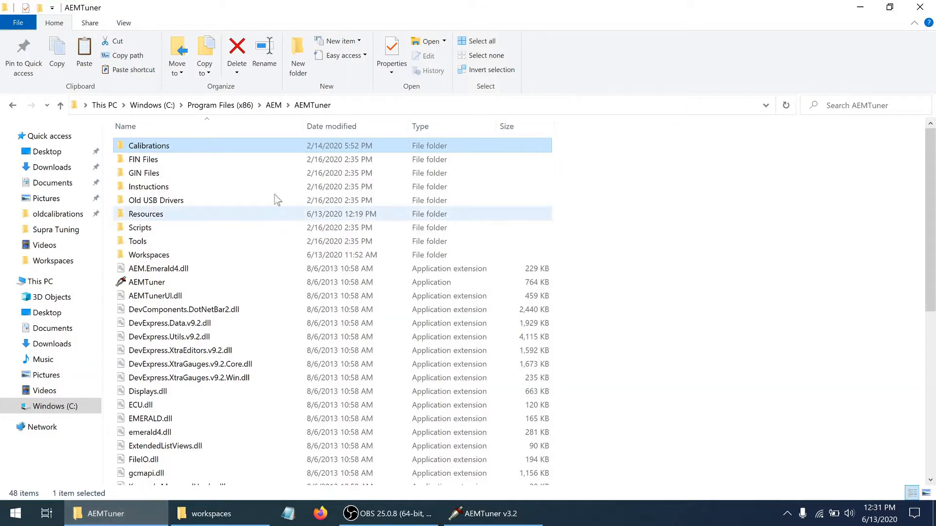
{"action": "left_click", "coordinate": [349, 105]}
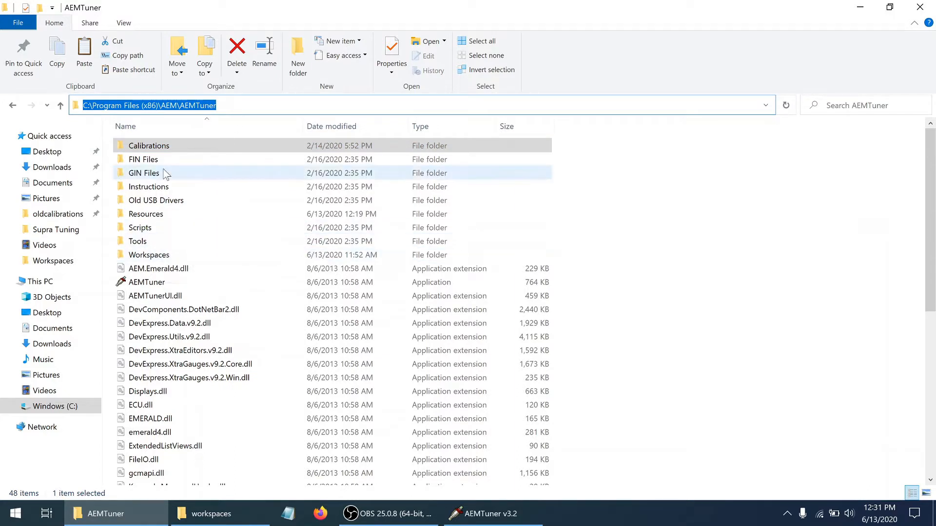
{"action": "double_click", "coordinate": [149, 146]}
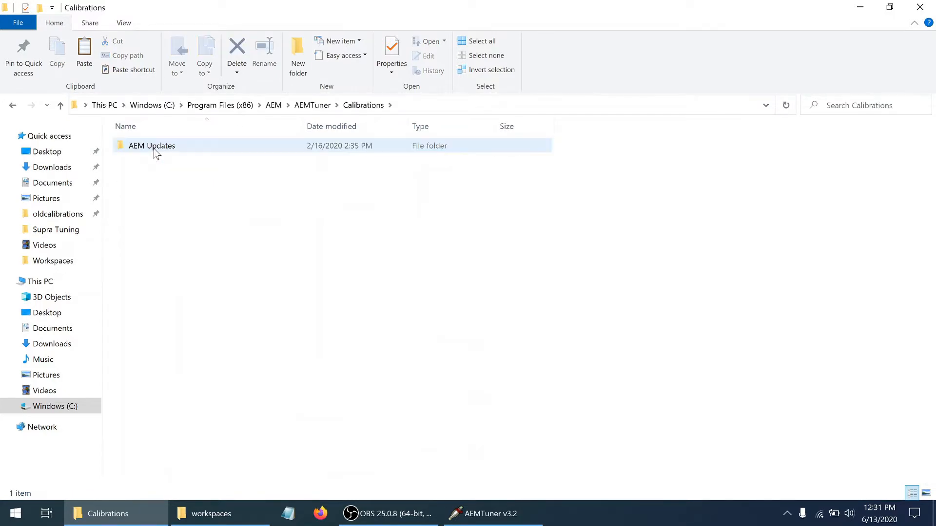
{"action": "double_click", "coordinate": [155, 148]}
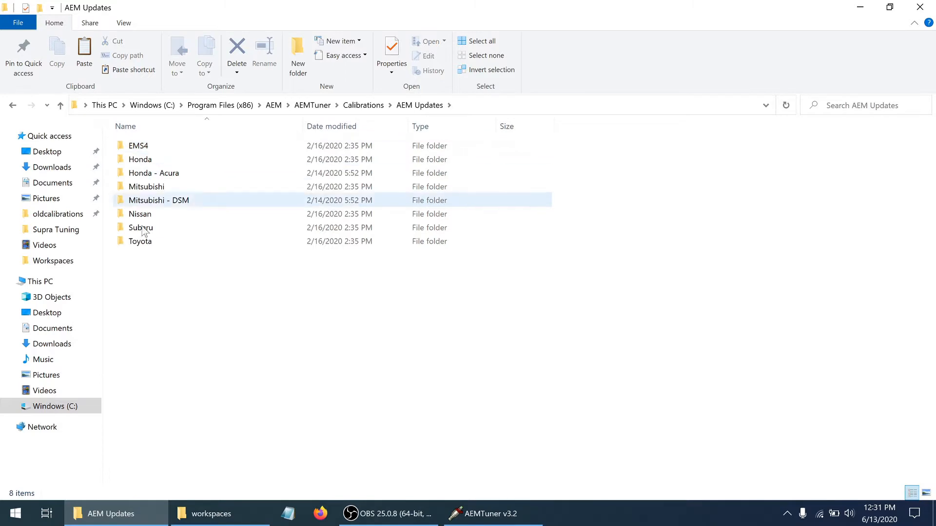
{"action": "double_click", "coordinate": [140, 241]}
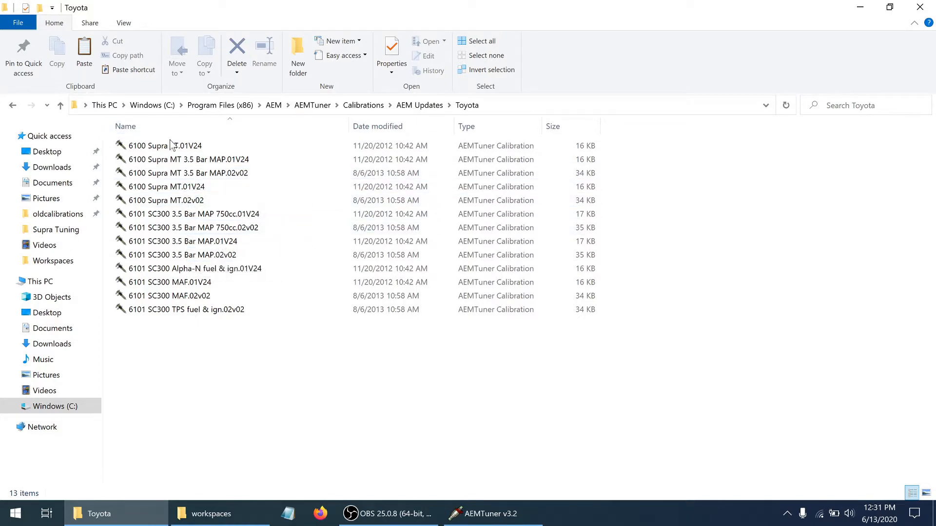
- Copy the calibration files 6100 Supra MT.01V24 and 6100 Supra MT.02v02 from the Toyota folder
{"action": "left_click", "coordinate": [170, 201]}
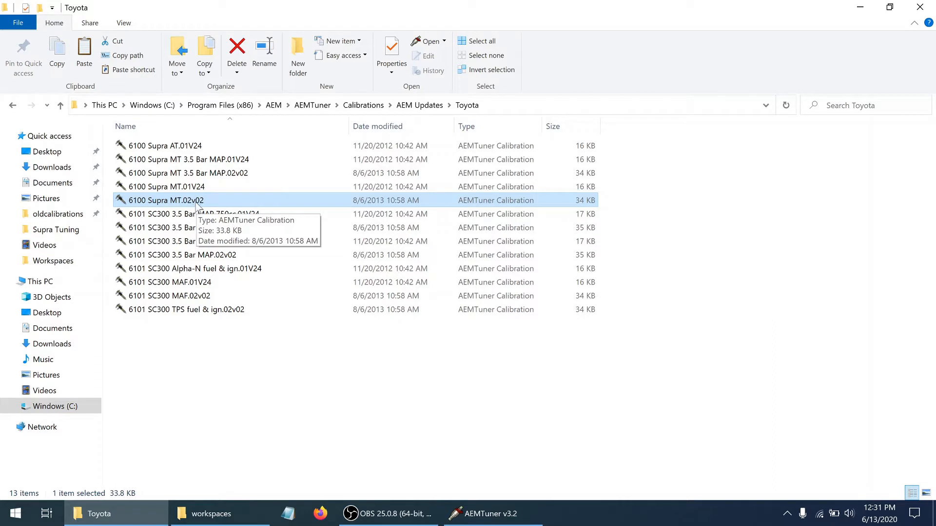
{"action": "left_click", "coordinate": [189, 188], "text": "ctrl"}
{"action": "right_click", "coordinate": [188, 187]}
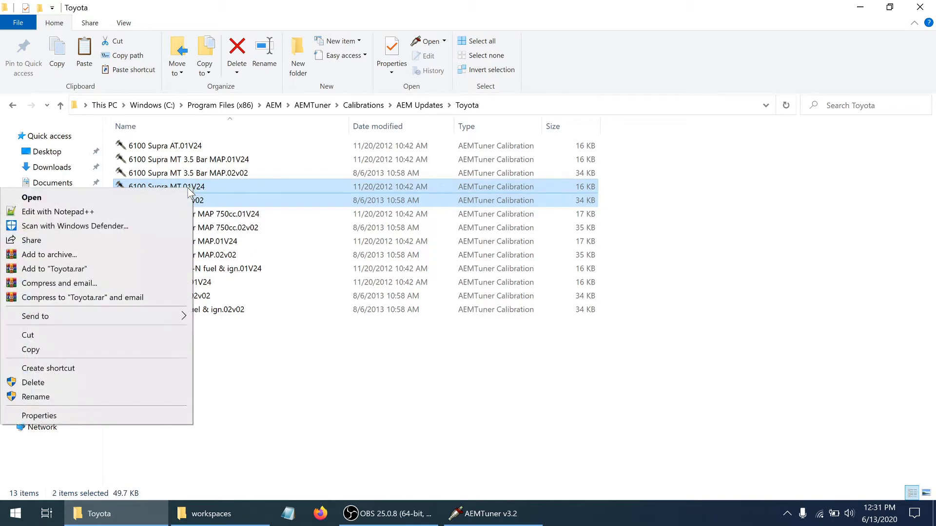
{"action": "left_click", "coordinate": [125, 353]}
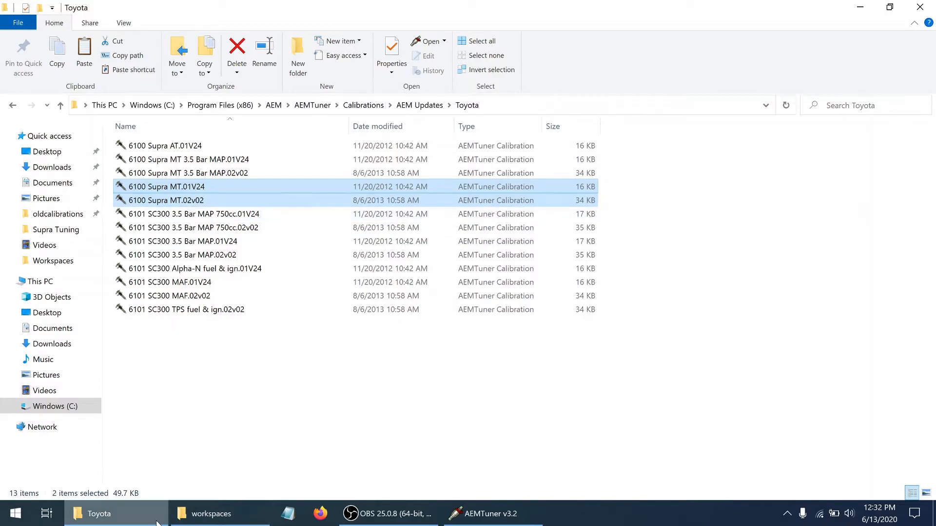
- Paste the two copied calibration files into the Supra Tuning folder, and return to AEMTuner's Open Calibration File dialog
{"action": "left_click", "coordinate": [490, 514]}
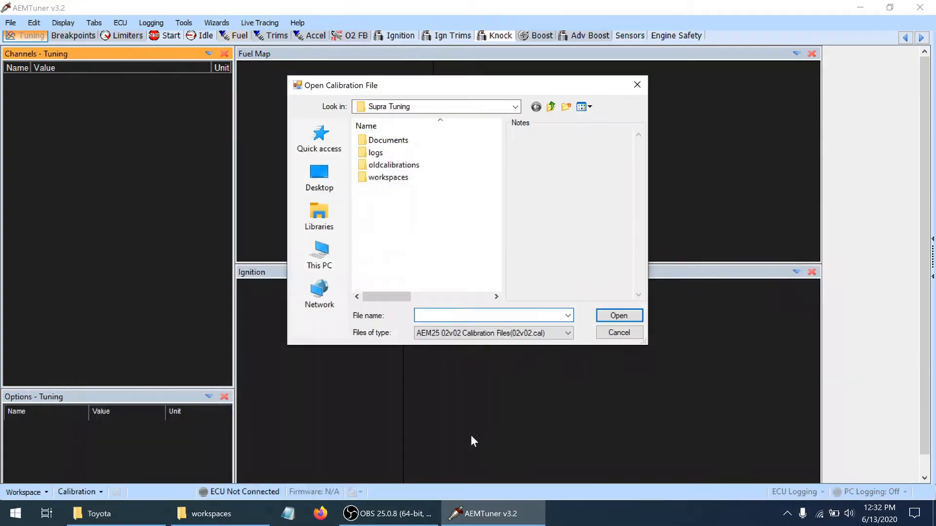
{"action": "left_click", "coordinate": [223, 518]}
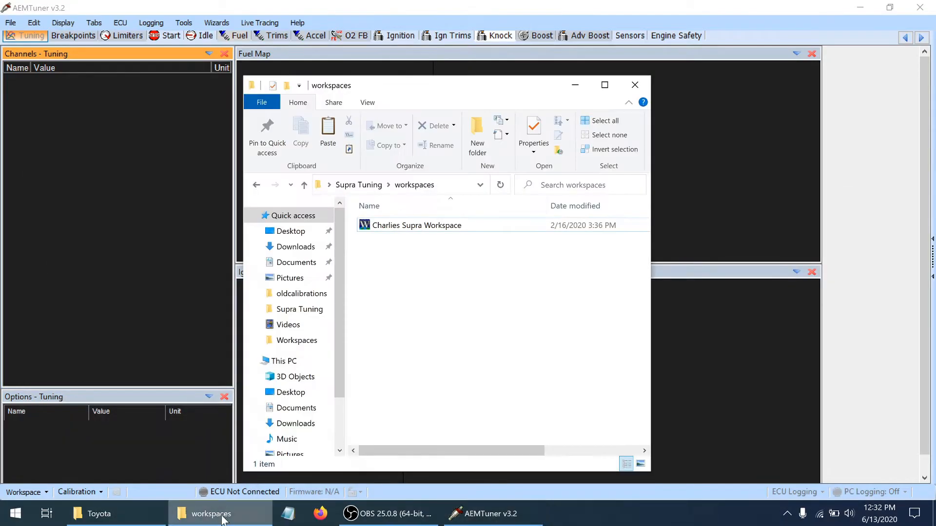
{"action": "left_click", "coordinate": [363, 186]}
{"action": "left_click", "coordinate": [407, 347]}
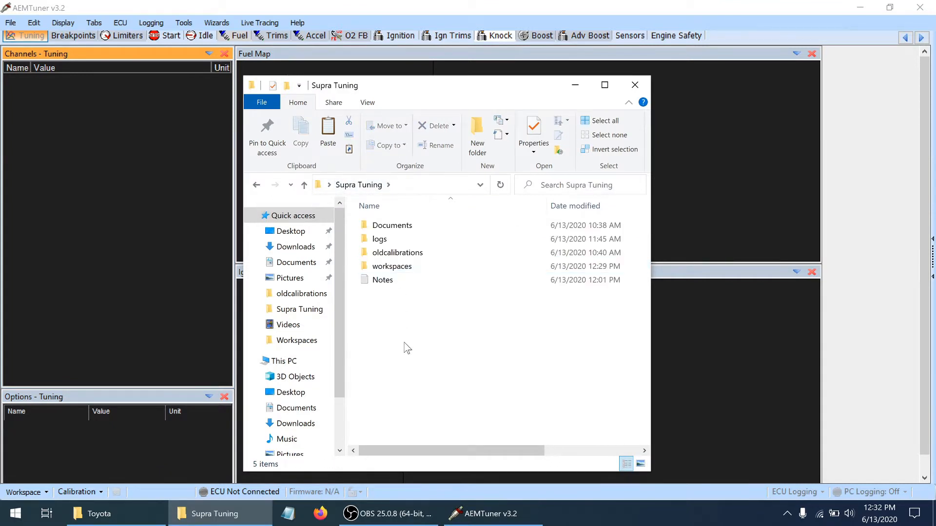
{"action": "right_click", "coordinate": [407, 347]}
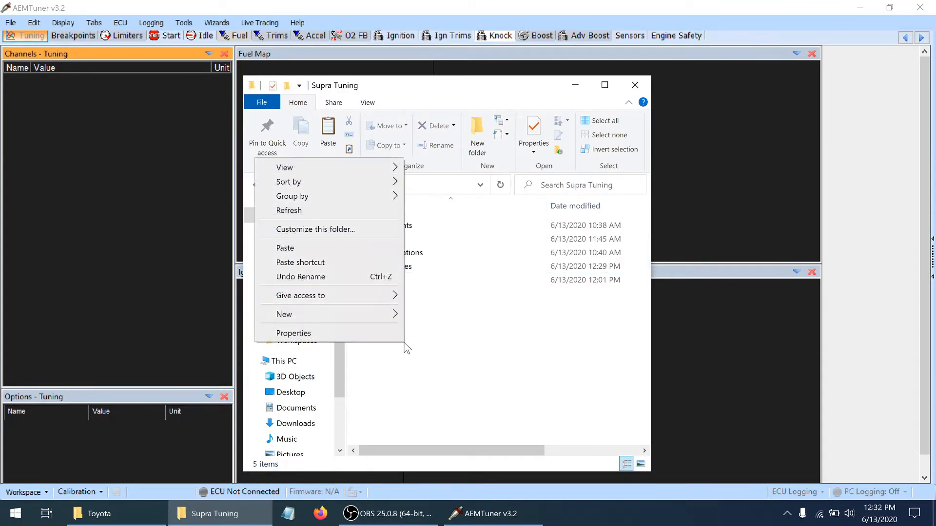
{"action": "left_click", "coordinate": [326, 249]}
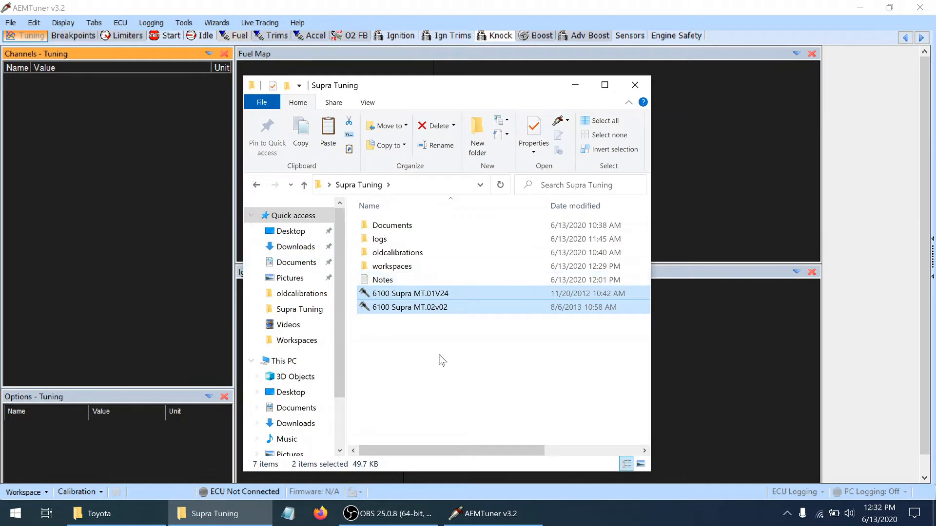
{"action": "left_click", "coordinate": [433, 308]}
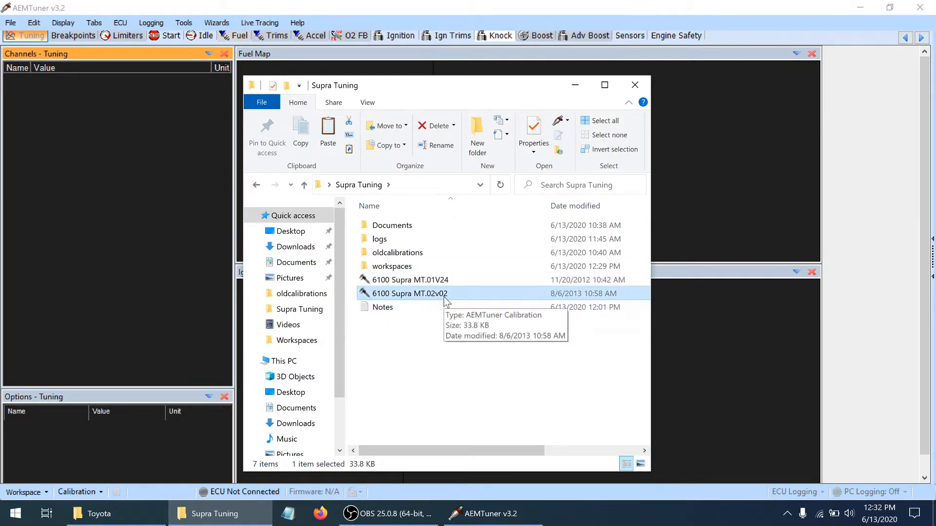
{"action": "left_click", "coordinate": [440, 335]}
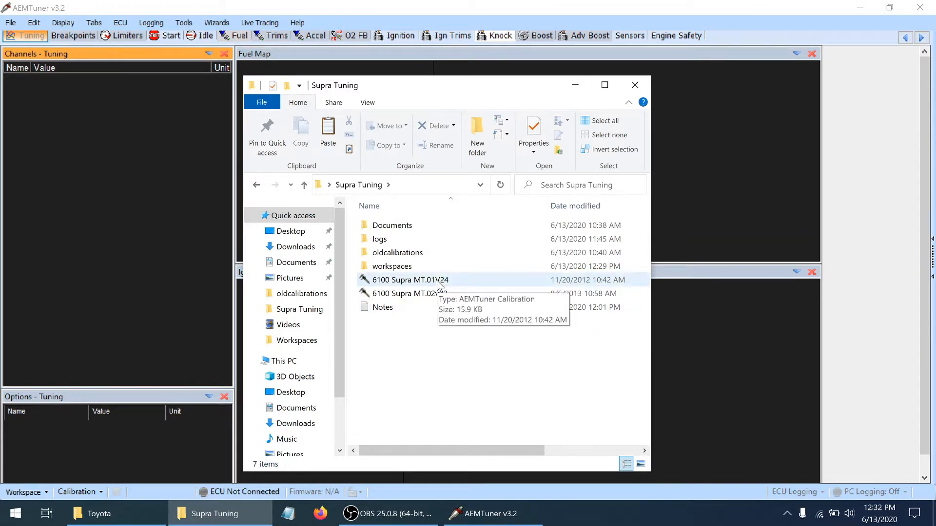
{"action": "left_click", "coordinate": [576, 88]}
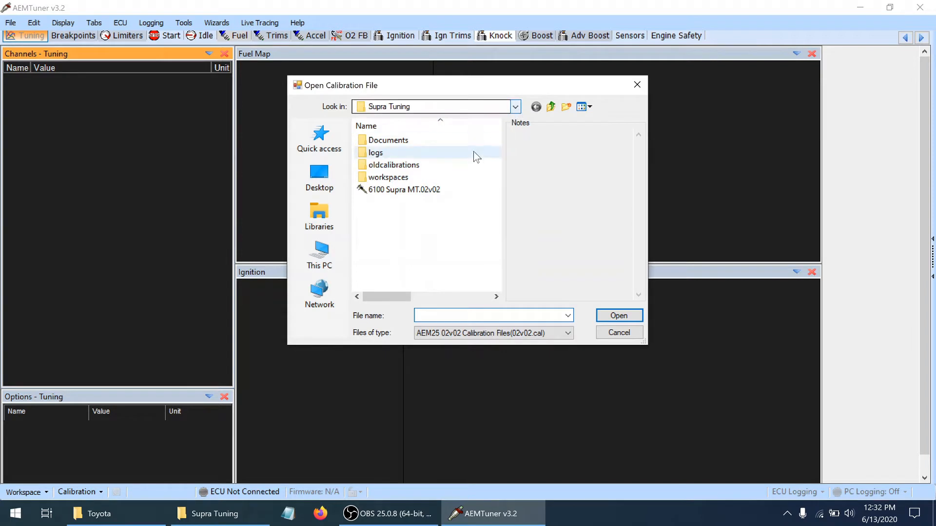
- Set the file type filter to All Calibration Files (*.cal) and reopen the desktop's Supra Tuning folder in the dialog
{"action": "left_click", "coordinate": [448, 333]}
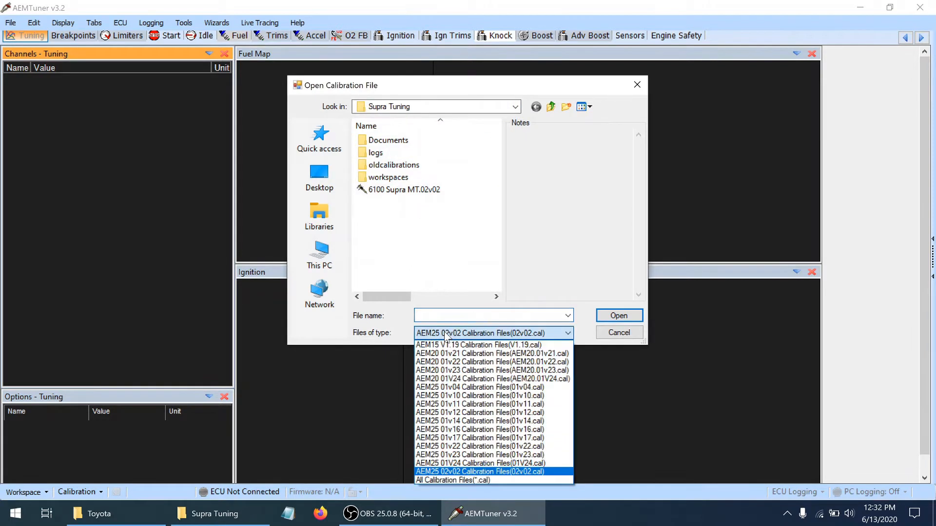
{"action": "left_click", "coordinate": [426, 479]}
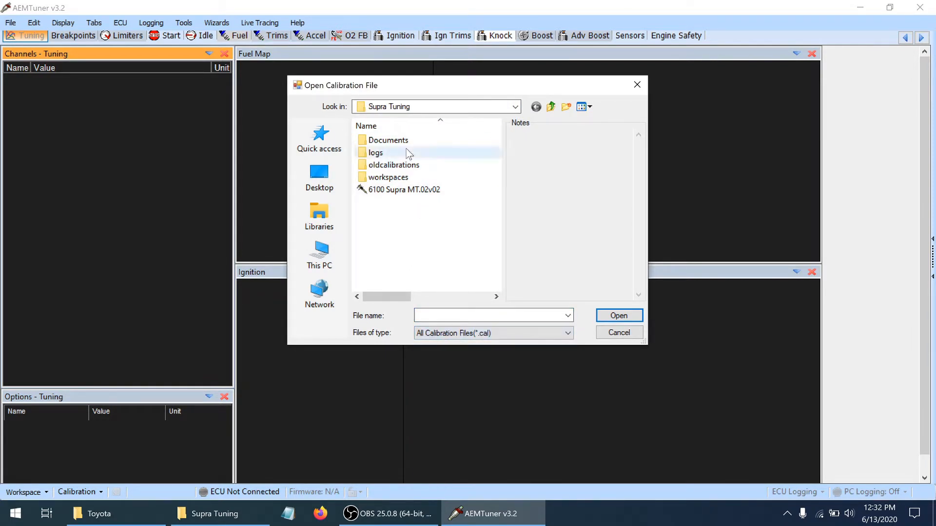
{"action": "left_click", "coordinate": [515, 106]}
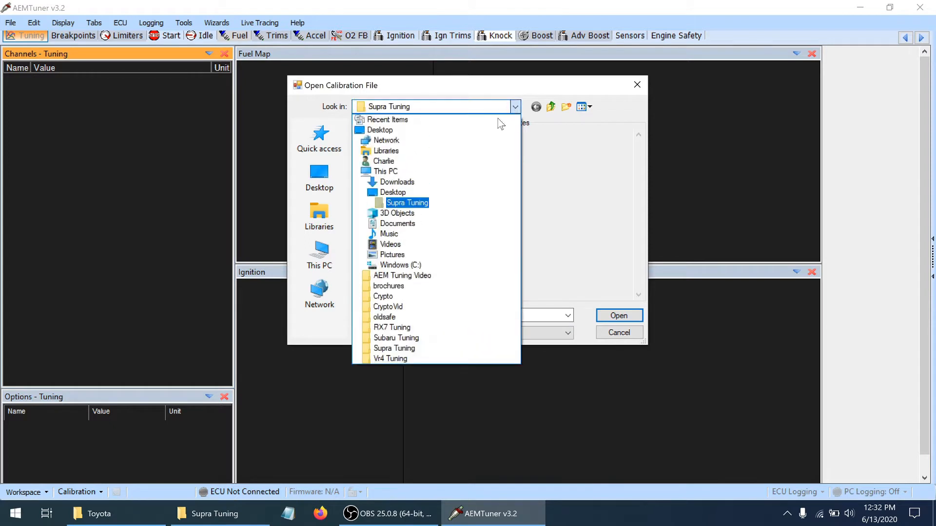
{"action": "left_click", "coordinate": [435, 193]}
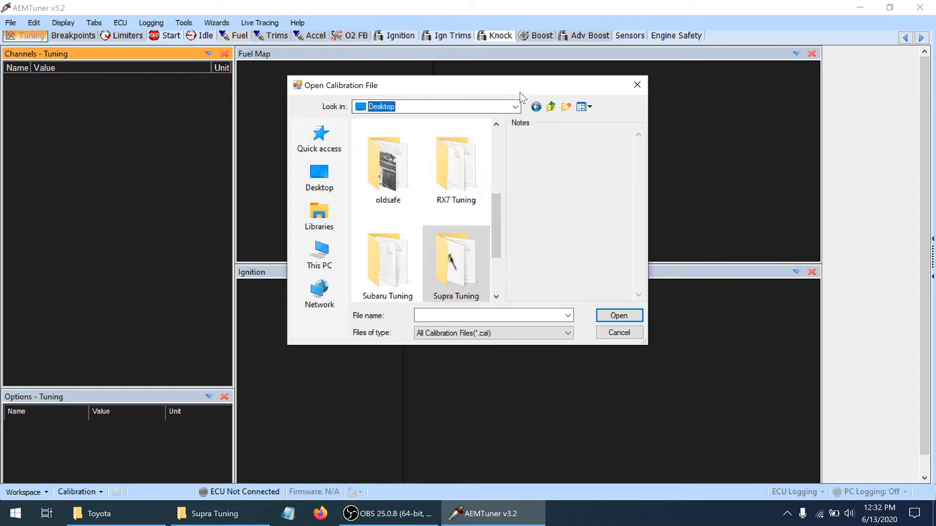
{"action": "double_click", "coordinate": [465, 276]}
- Read through the calibration notes of 6100 Supra MT.01V24, including the test vehicle specifications and the coil dwell and vehicle speed remarks
{"action": "left_click", "coordinate": [405, 190]}
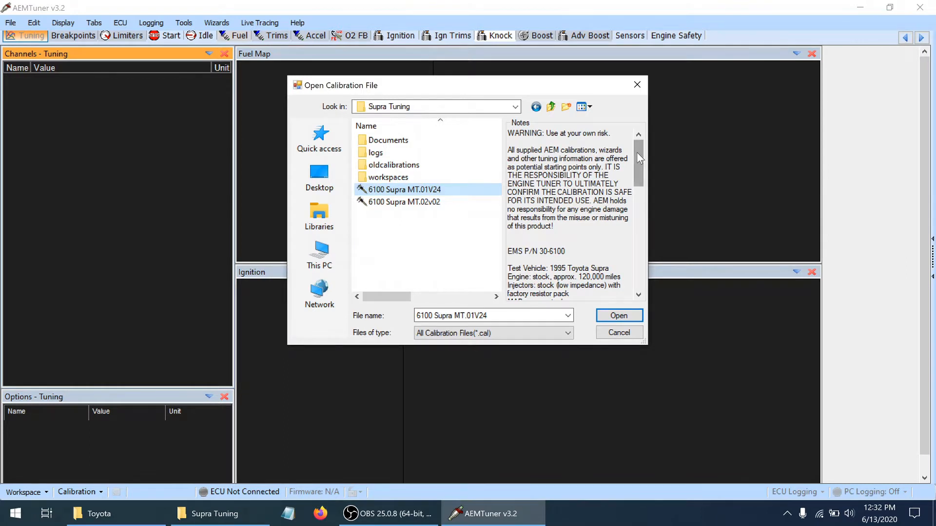
{"action": "left_click_drag", "start_coordinate": [639, 159], "coordinate": [639, 180]}
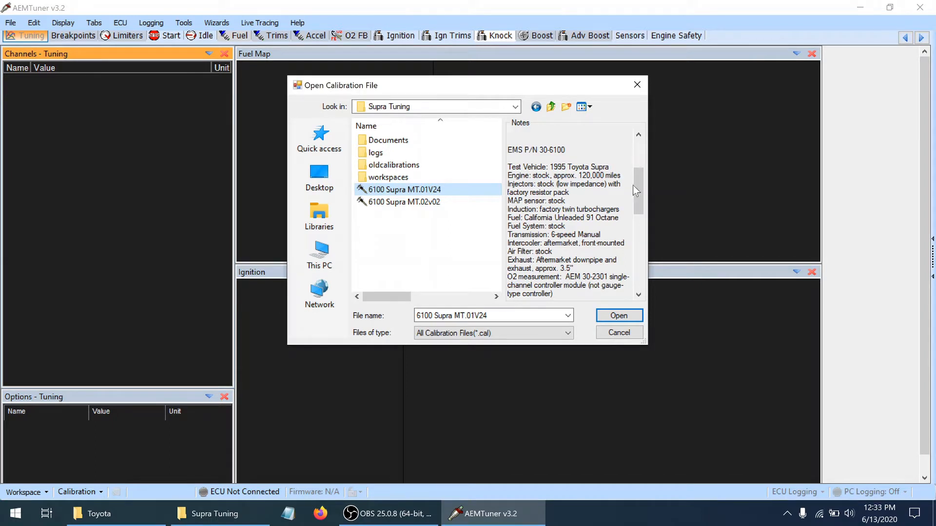
{"action": "left_click_drag", "start_coordinate": [636, 183], "coordinate": [635, 189]}
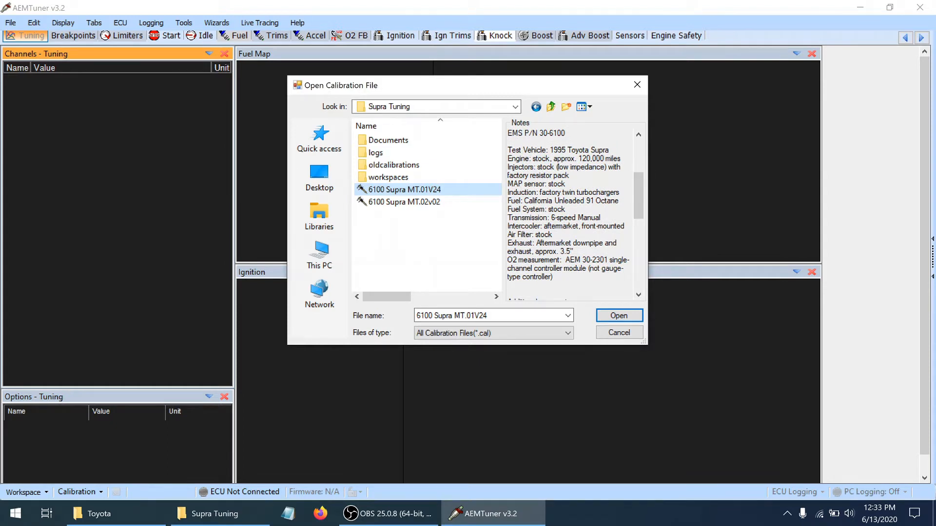
{"action": "left_click_drag", "start_coordinate": [638, 197], "coordinate": [641, 254]}
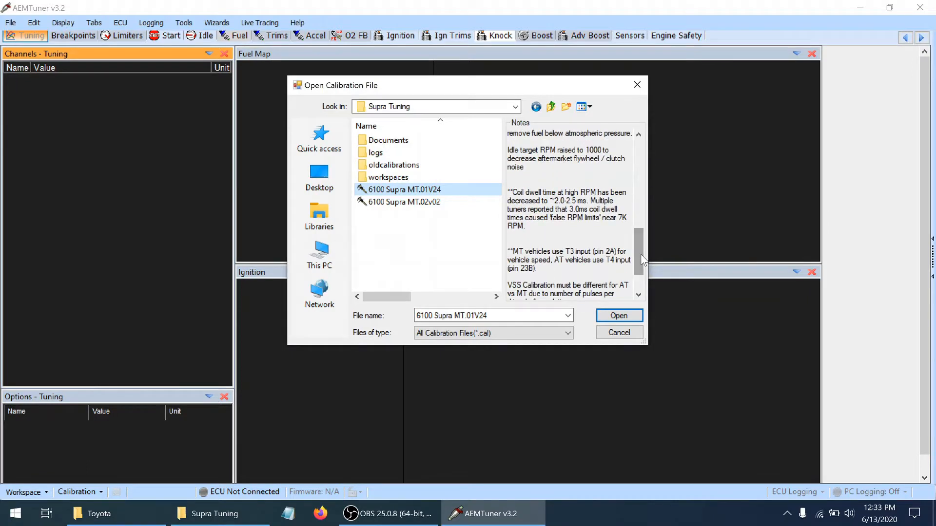
{"action": "left_click", "coordinate": [138, 521]}
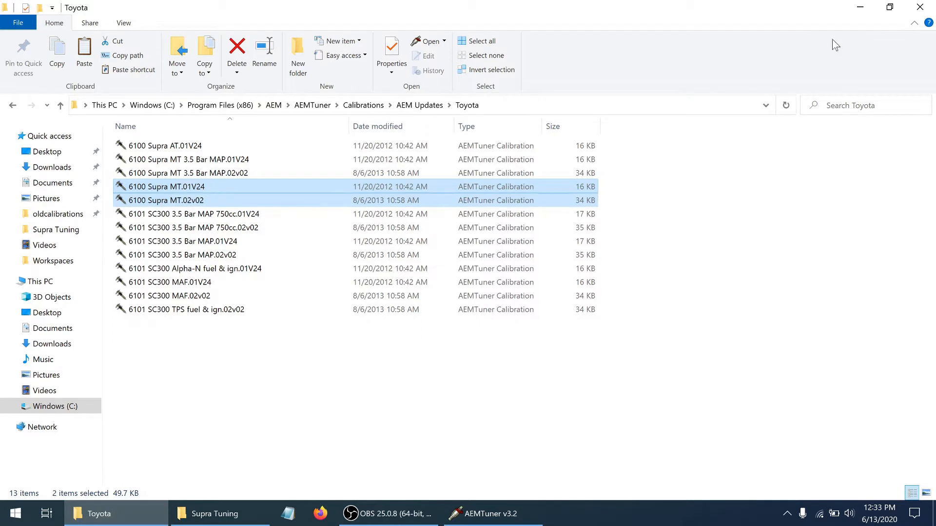
{"action": "left_click", "coordinate": [859, 8]}
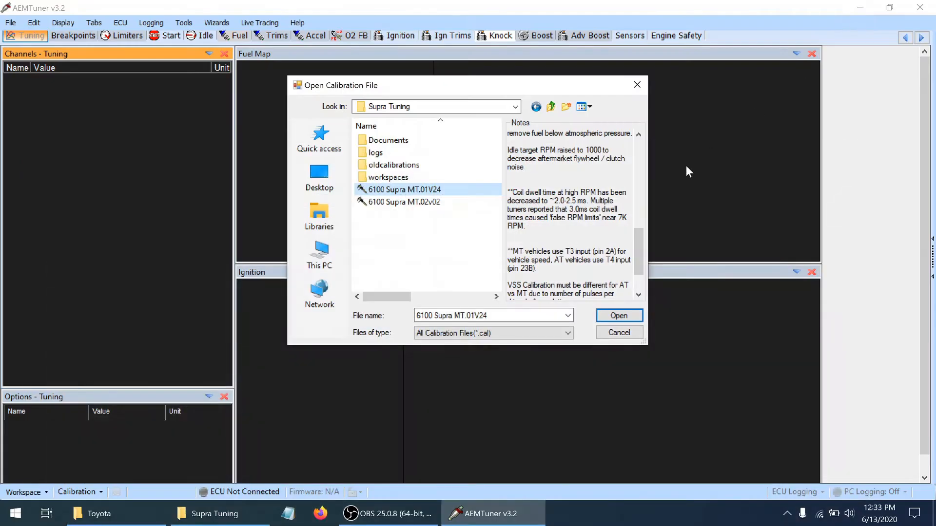
{"action": "left_click_drag", "start_coordinate": [640, 241], "coordinate": [633, 155]}
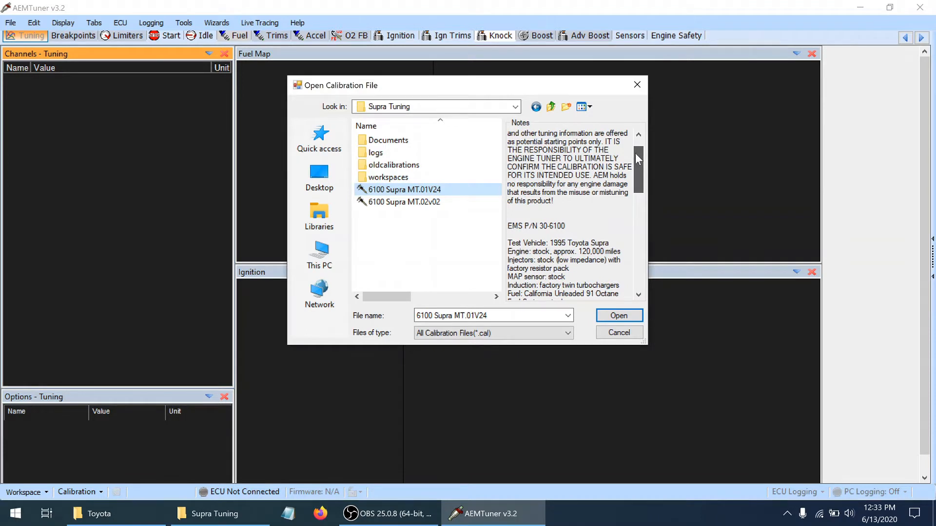
{"action": "left_click_drag", "start_coordinate": [636, 153], "coordinate": [636, 153]}
- Open the calibration file 6100 Supra MT.01V24 from the Supra Tuning folder
{"action": "left_click", "coordinate": [427, 203]}
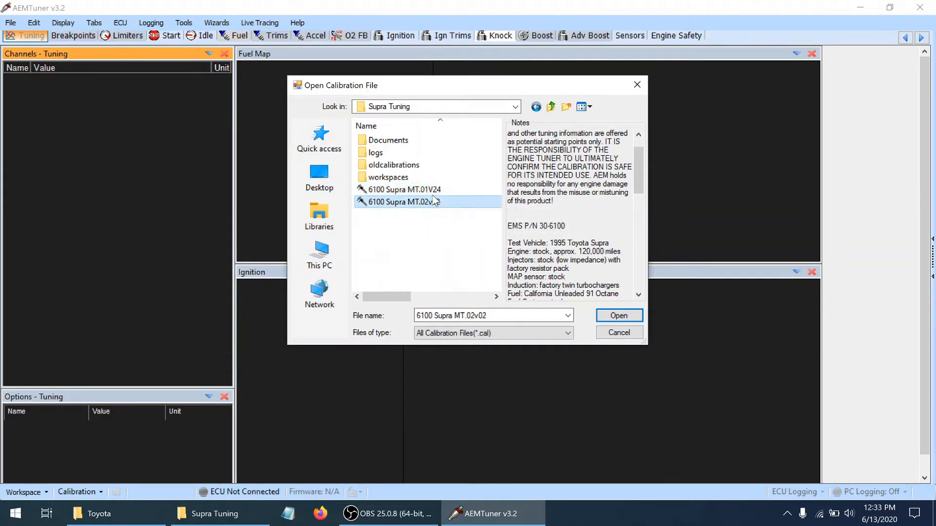
{"action": "left_click", "coordinate": [432, 192]}
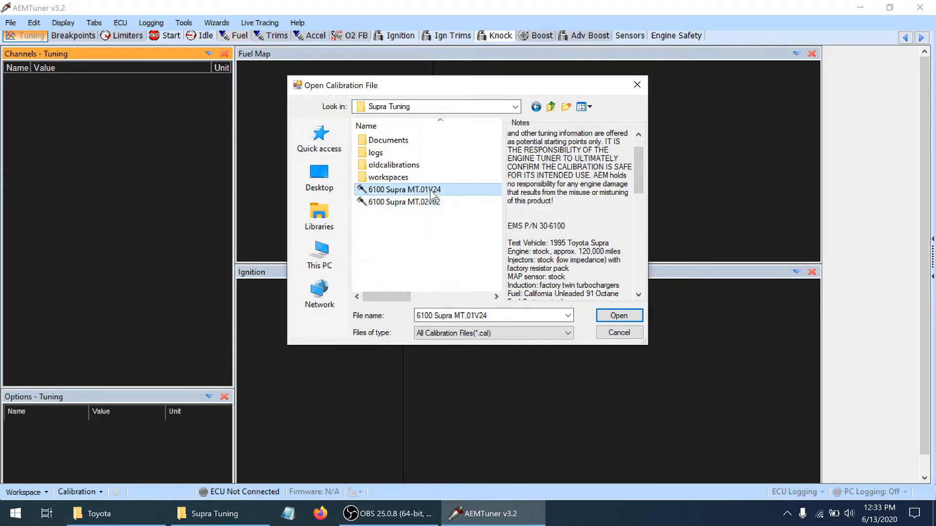
{"action": "left_click", "coordinate": [609, 317]}
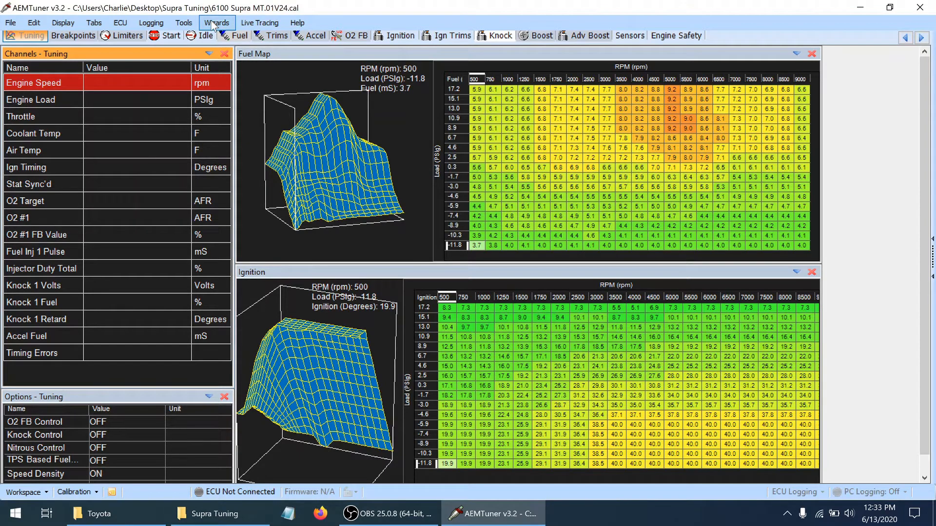
- Convert the current calibration to AEM25 02v02 in Auto mode with the AEM25_1_24_TO_AEM25_2_2.csv script, loading the converted calibration when finished
{"action": "left_click", "coordinate": [190, 25]}
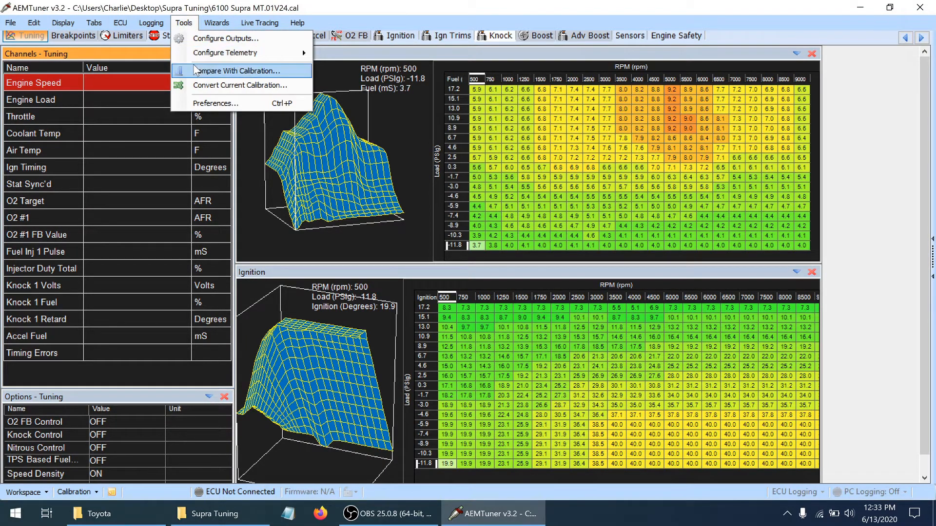
{"action": "left_click", "coordinate": [194, 81]}
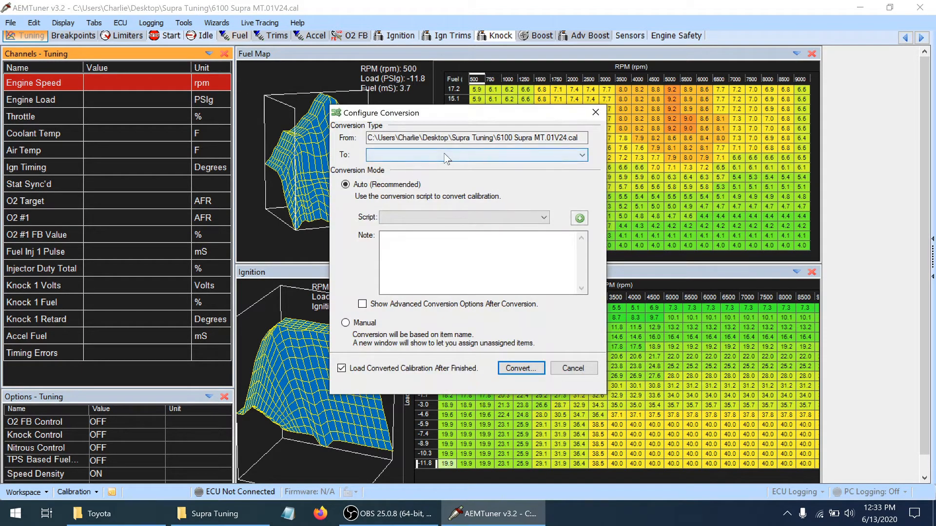
{"action": "left_click", "coordinate": [446, 155]}
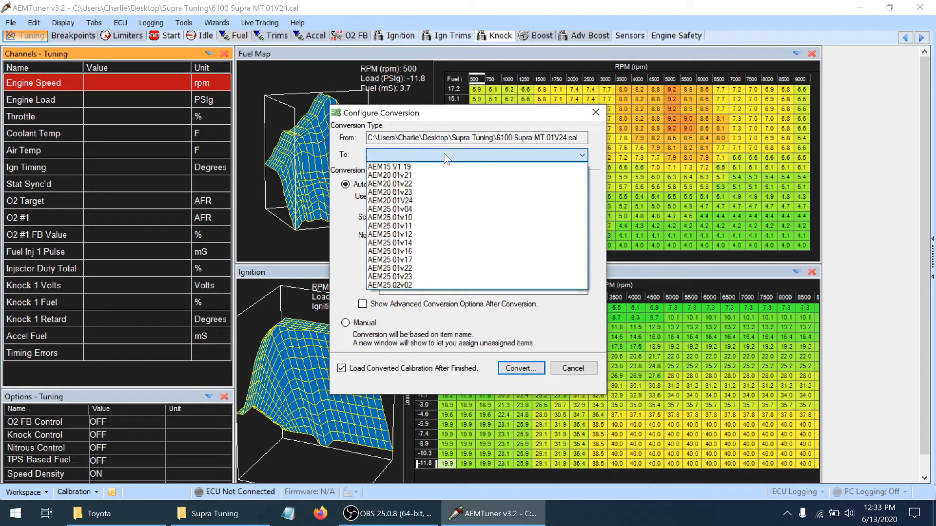
{"action": "left_click", "coordinate": [416, 285]}
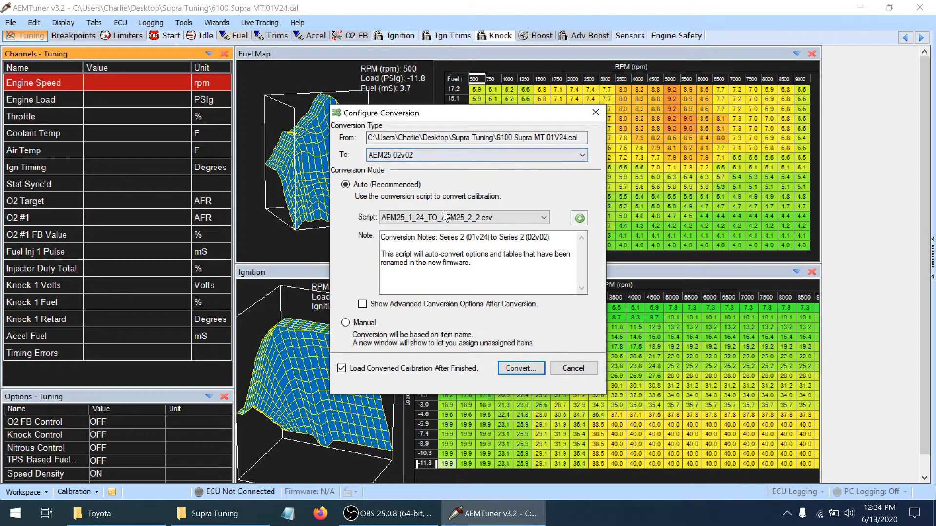
{"action": "left_click", "coordinate": [516, 369]}
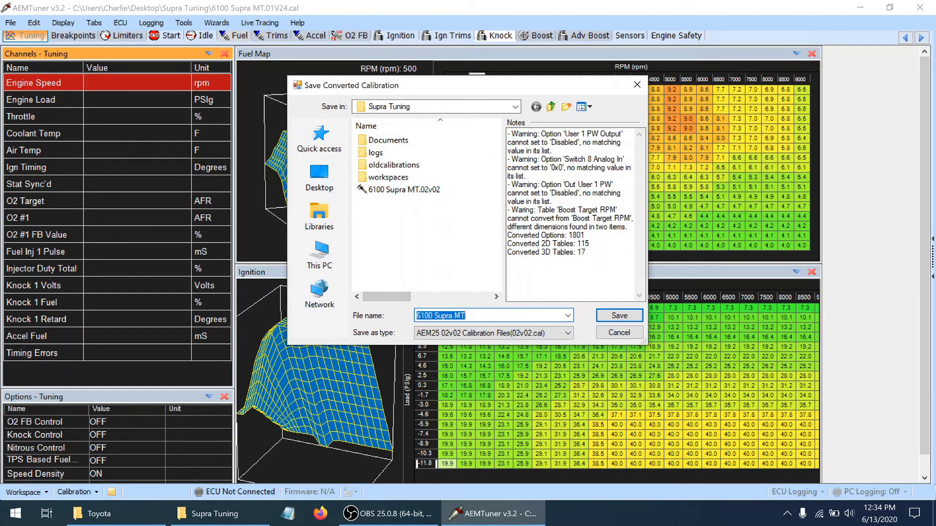
- Save the converted calibration in the Supra Tuning folder as 6100 Supra MT test and acknowledge the calibration validation notice
{"action": "left_click", "coordinate": [472, 316]}
{"action": "type", "text": "test"}
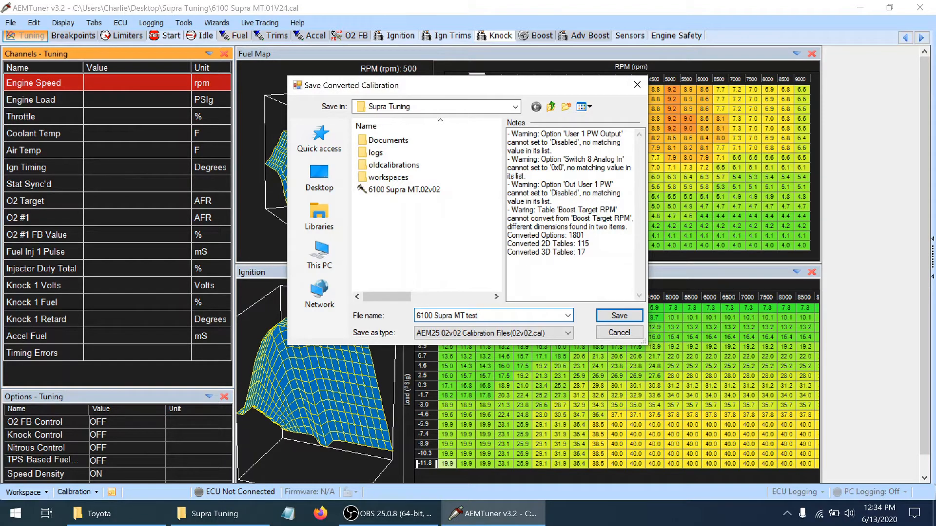
{"action": "left_click", "coordinate": [606, 317]}
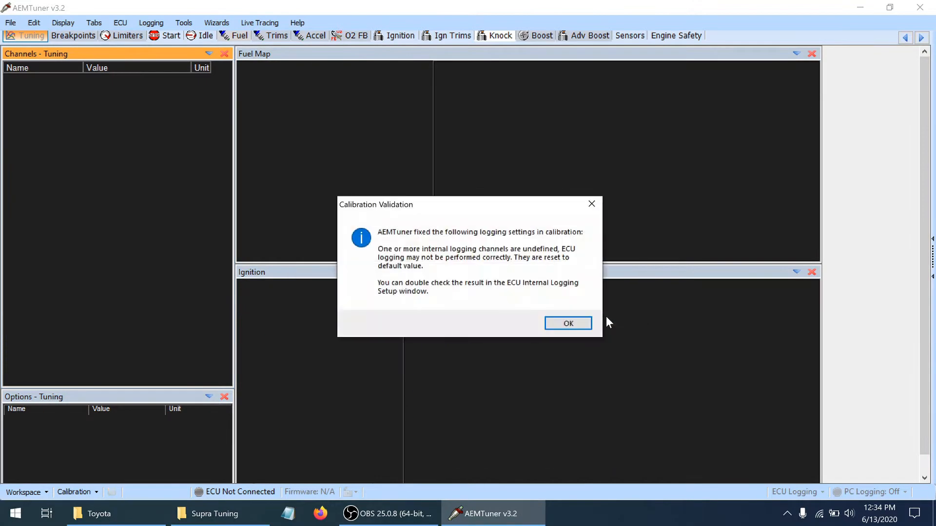
{"action": "left_click", "coordinate": [584, 322]}
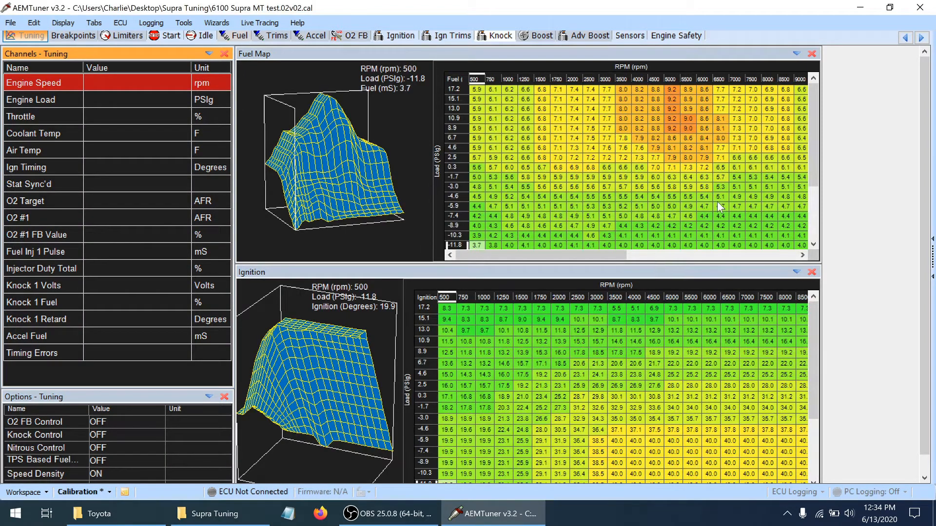
- Switch to the Supra Tuning folder in File Explorer and compare the original 01V24 calibration with the converted test calibration
{"action": "left_click", "coordinate": [861, 9]}
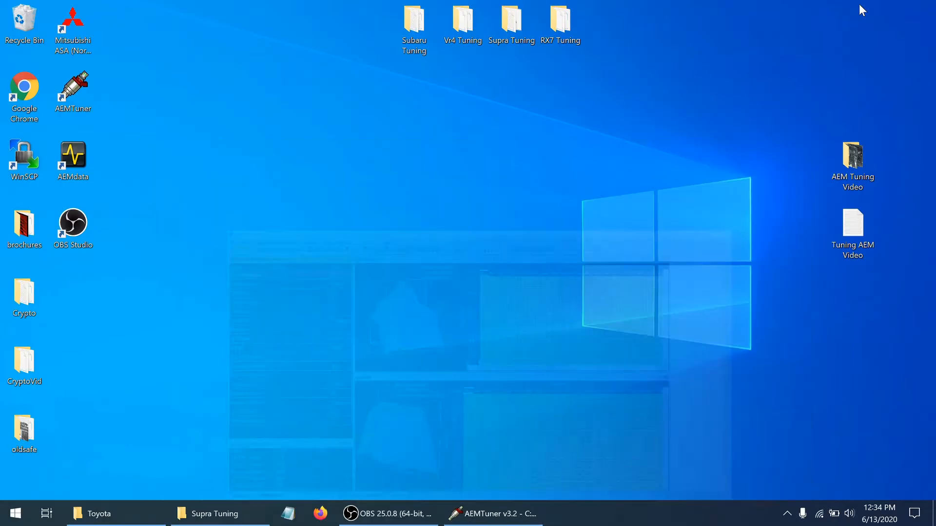
{"action": "left_click", "coordinate": [213, 523]}
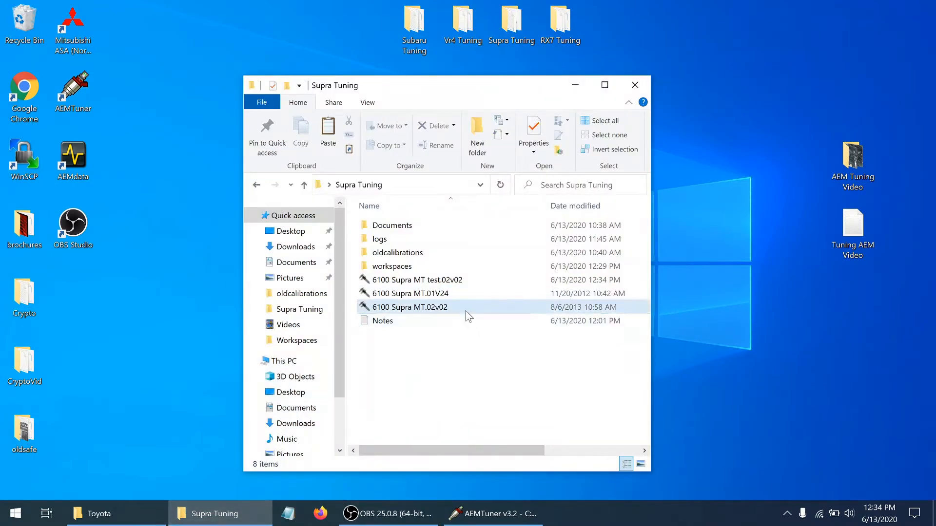
{"action": "left_click", "coordinate": [455, 294]}
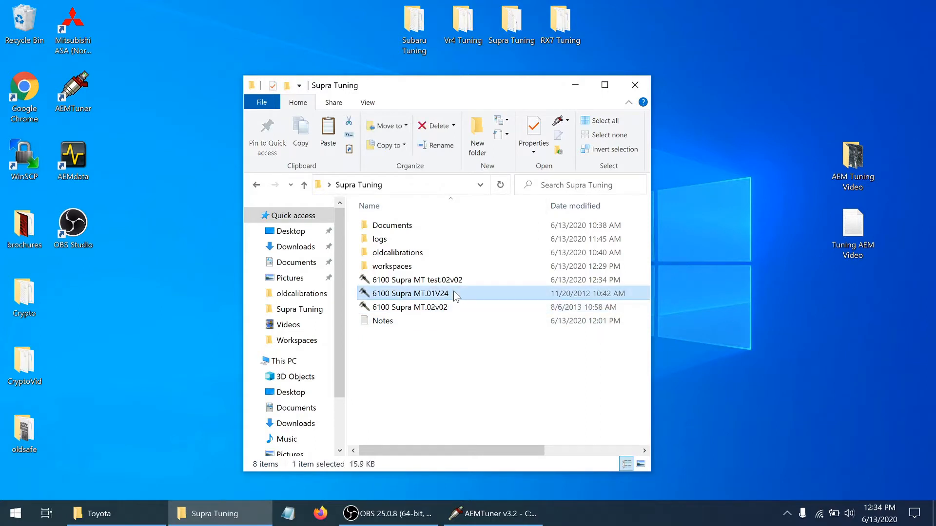
{"action": "left_click", "coordinate": [457, 280]}
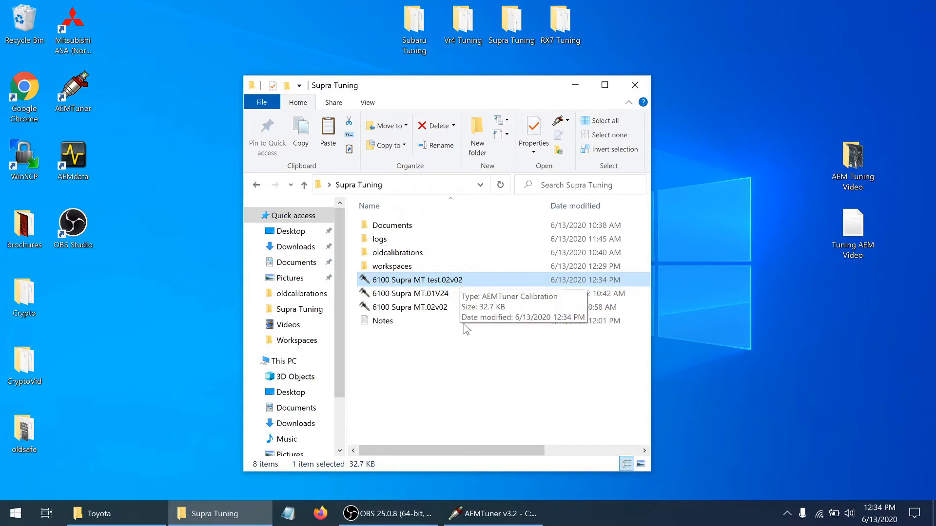
- Return to AEMTuner and close it without saving the modified test calibration
{"action": "left_click", "coordinate": [466, 515]}
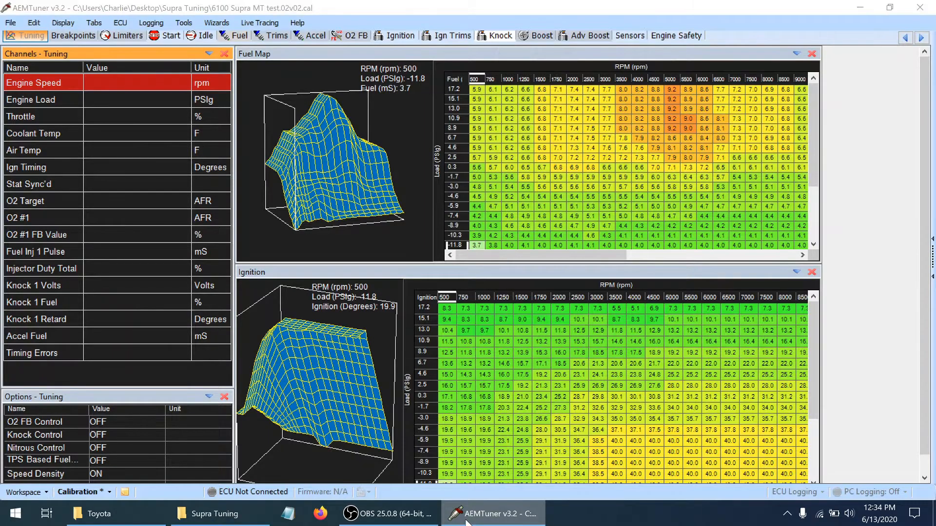
{"action": "right_click", "coordinate": [466, 522]}
{"action": "left_click", "coordinate": [475, 493]}
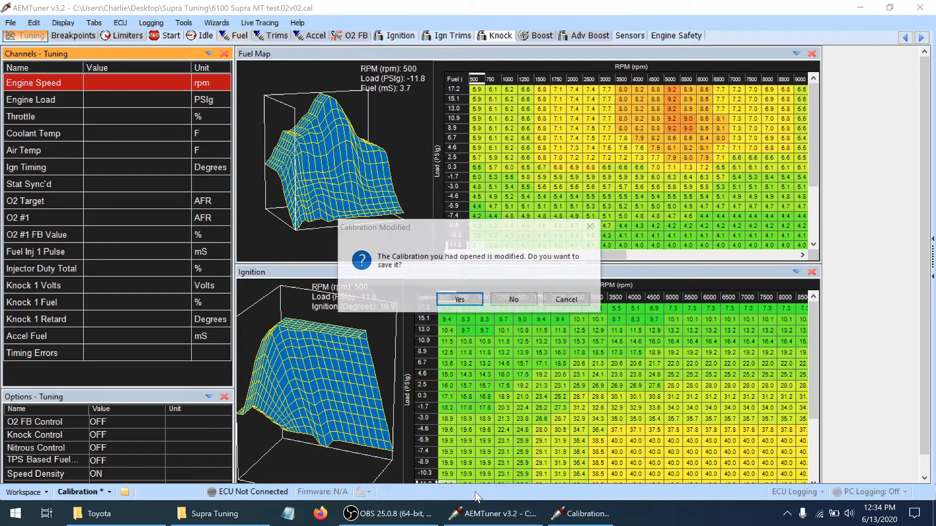
{"action": "left_click", "coordinate": [500, 300]}
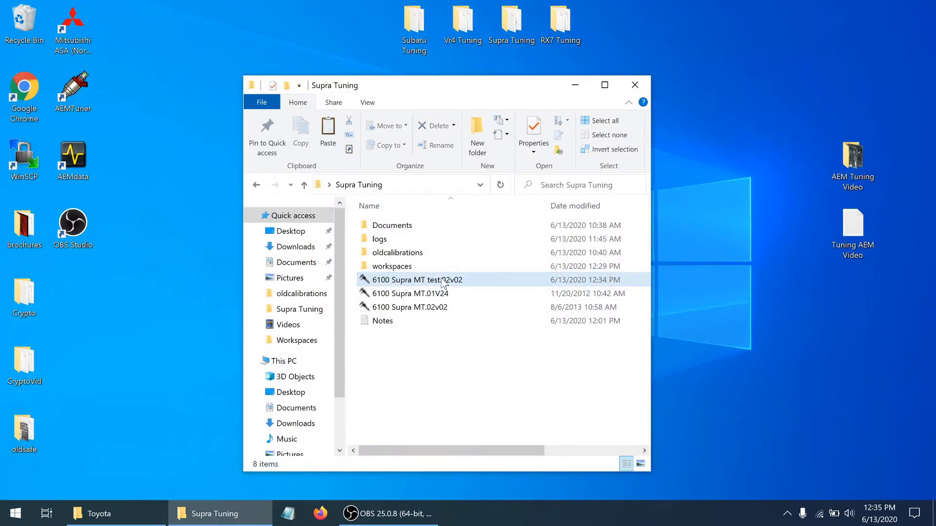
- Delete the calibration files 6100 Supra MT test.02v02 and 6100 Supra MT.01V24 from the Supra Tuning folder
{"action": "right_click", "coordinate": [443, 282]}
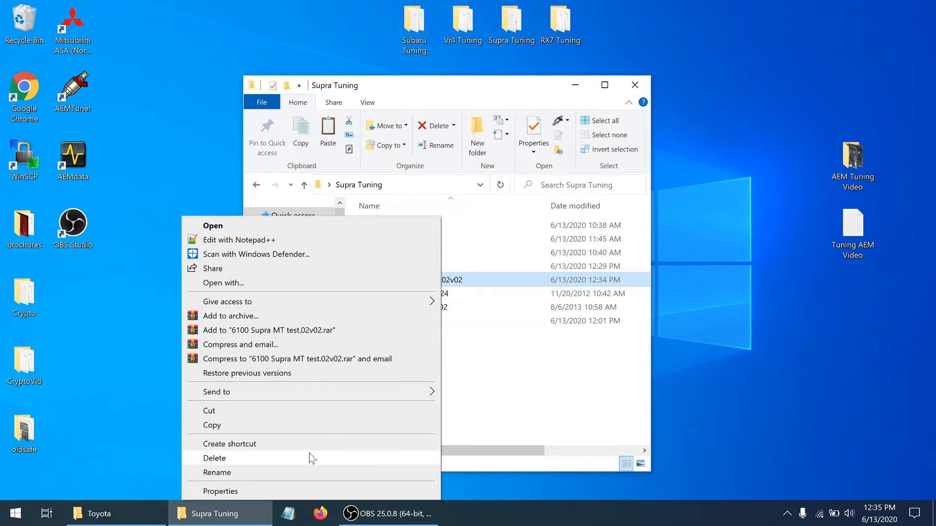
{"action": "left_click", "coordinate": [309, 455]}
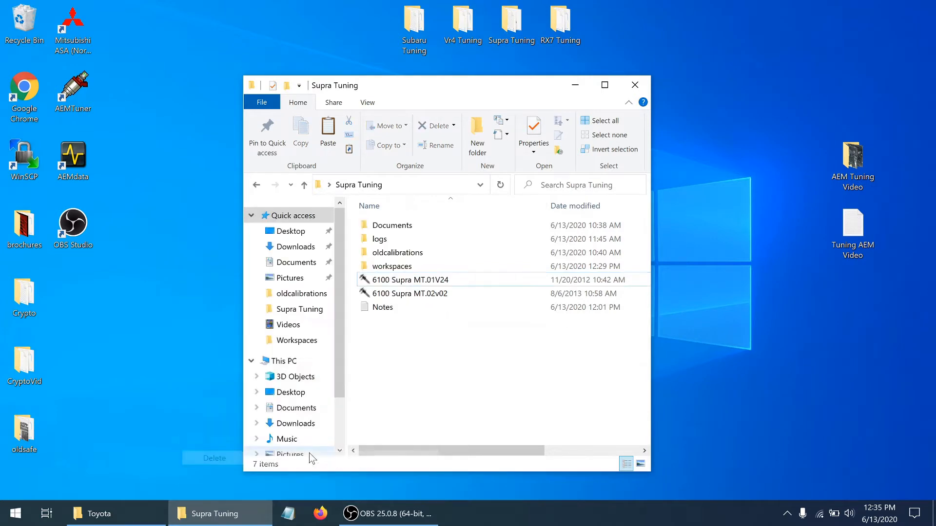
{"action": "left_click", "coordinate": [426, 284]}
{"action": "right_click", "coordinate": [426, 283]}
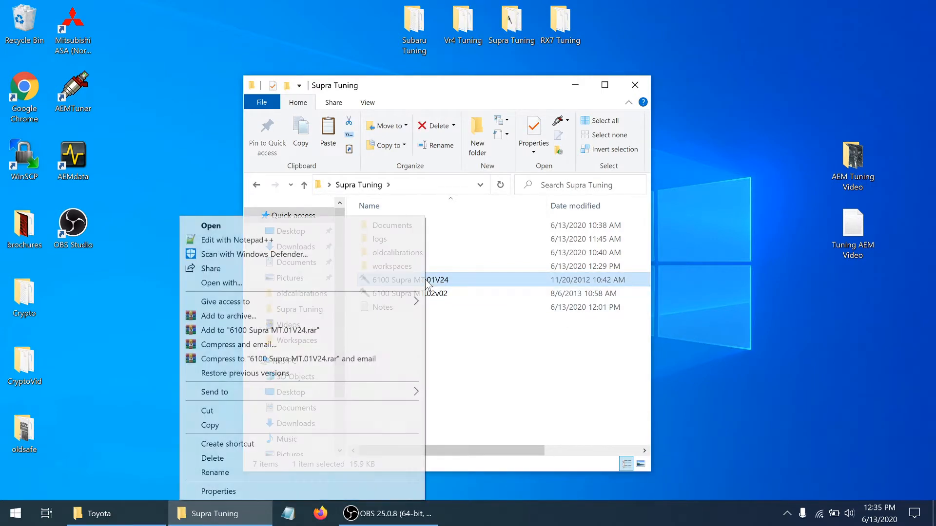
{"action": "left_click", "coordinate": [274, 458]}
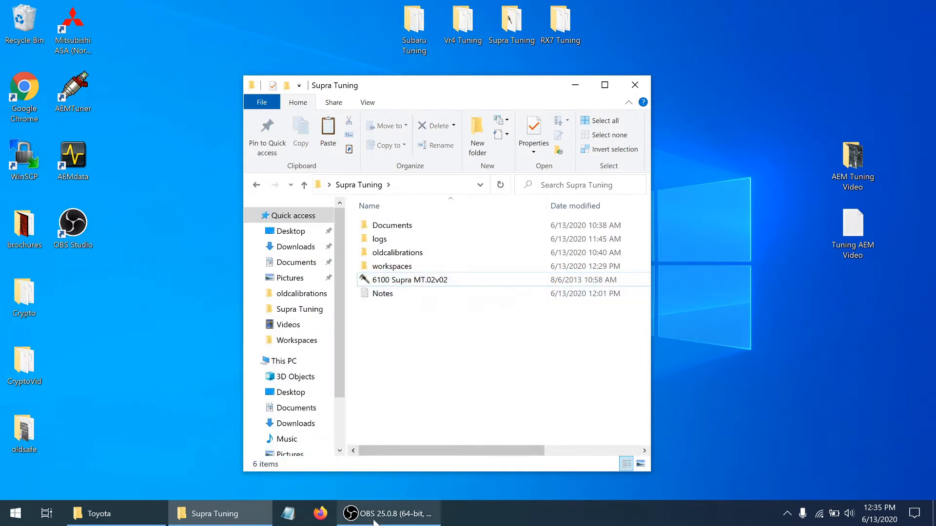
- Relaunch AEMTuner with the custom Supra workspace and load the calibration file 6100 Supra MT.02v02
{"action": "left_click", "coordinate": [148, 149]}
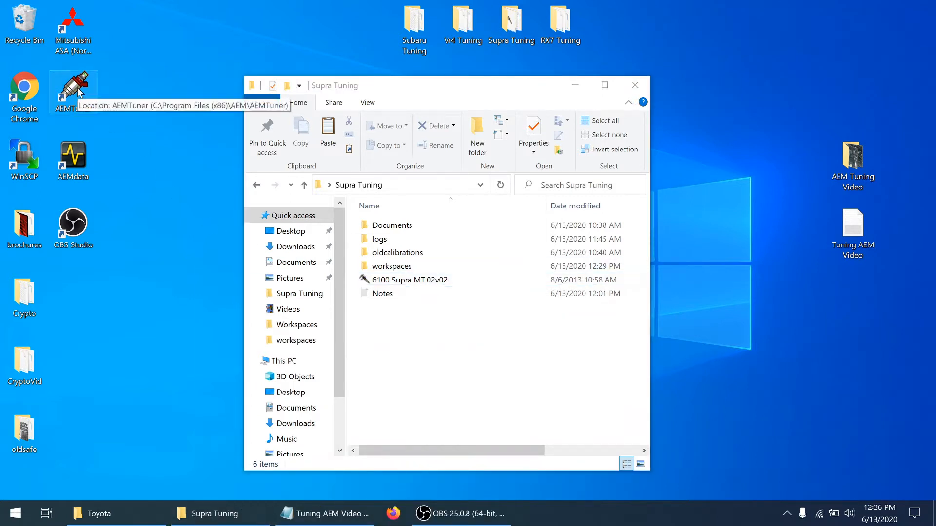
{"action": "double_click", "coordinate": [77, 87]}
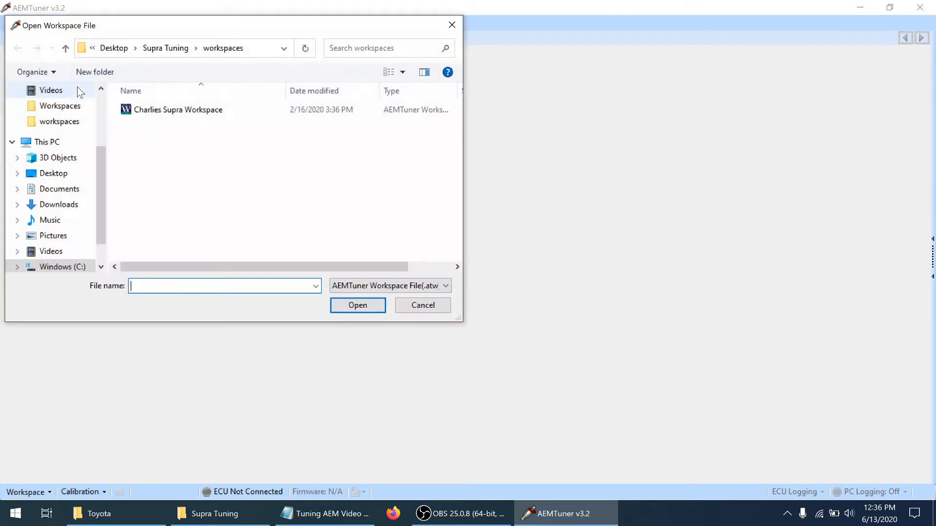
{"action": "left_click", "coordinate": [177, 111]}
{"action": "left_click", "coordinate": [341, 302]}
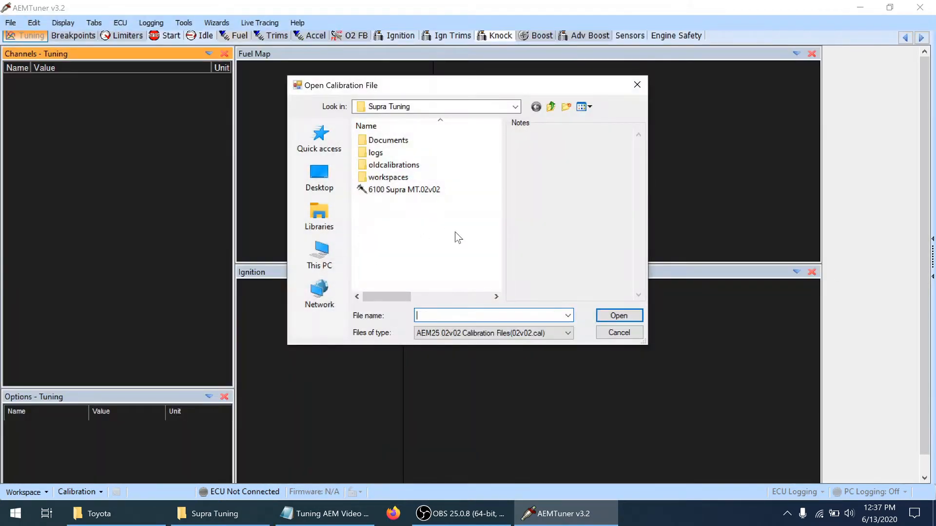
{"action": "left_click", "coordinate": [417, 190]}
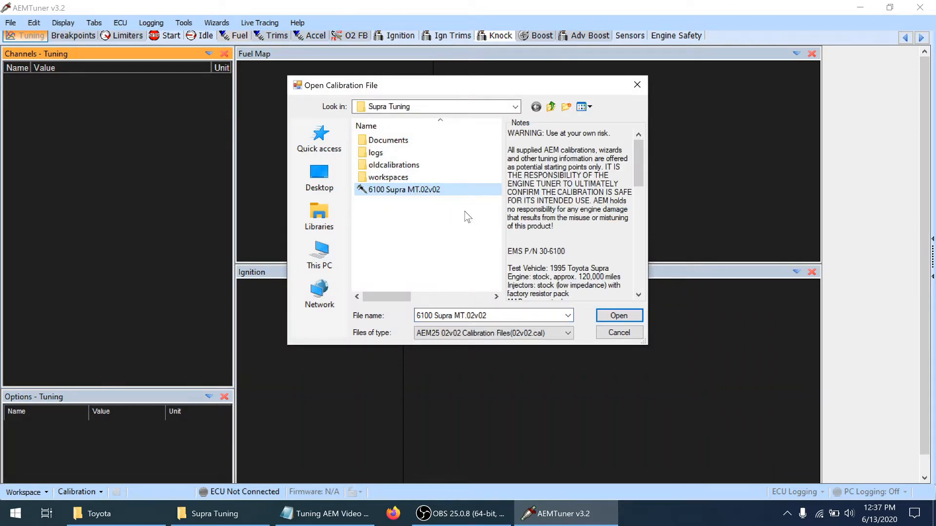
{"action": "left_click", "coordinate": [617, 315]}
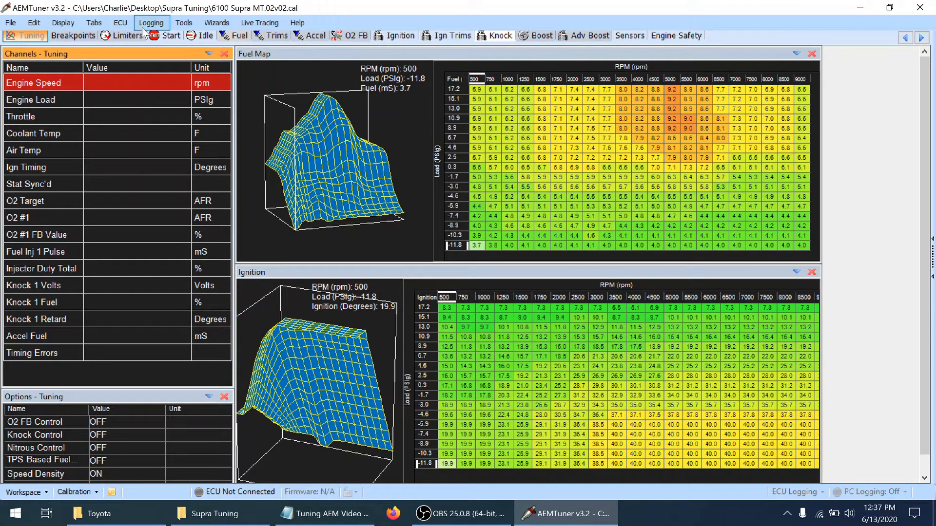
- Open the unit preferences and review the AFR Units setting and the available Fuel Units options
{"action": "left_click", "coordinate": [183, 24]}
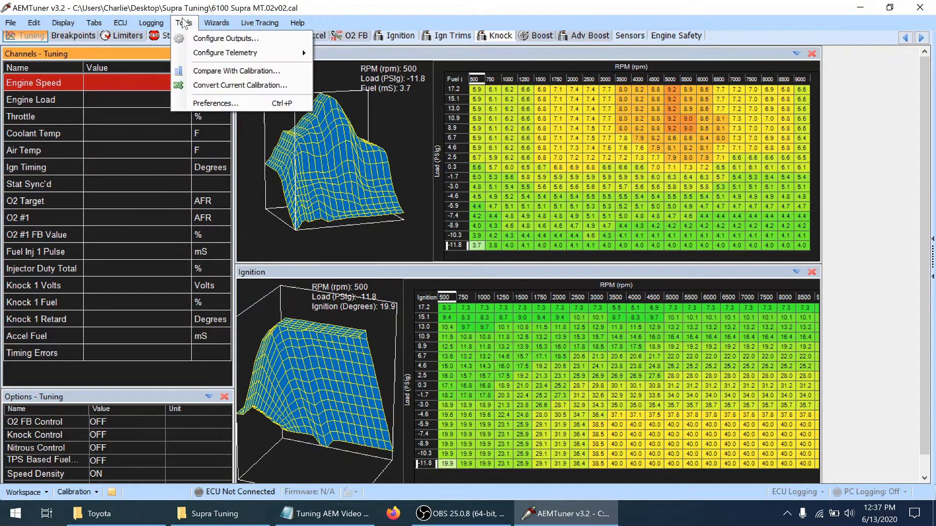
{"action": "left_click", "coordinate": [202, 104]}
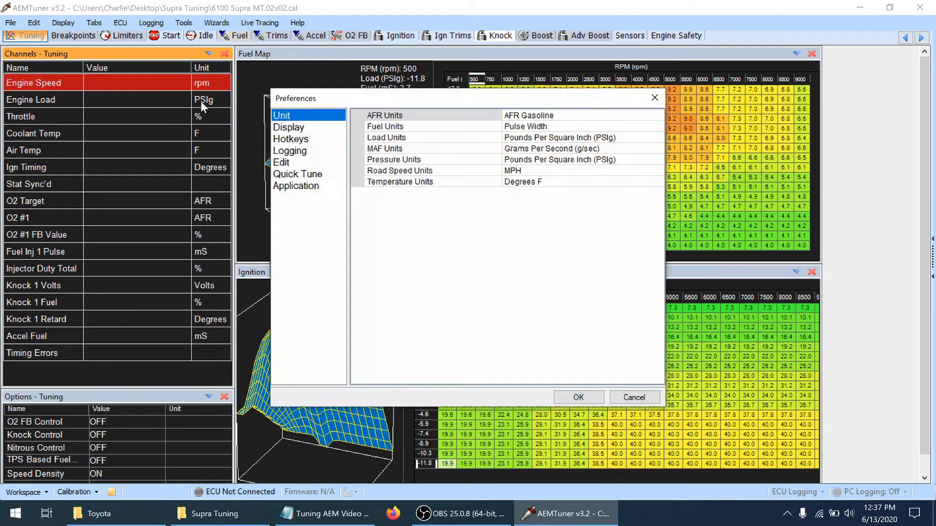
{"action": "left_click", "coordinate": [526, 112]}
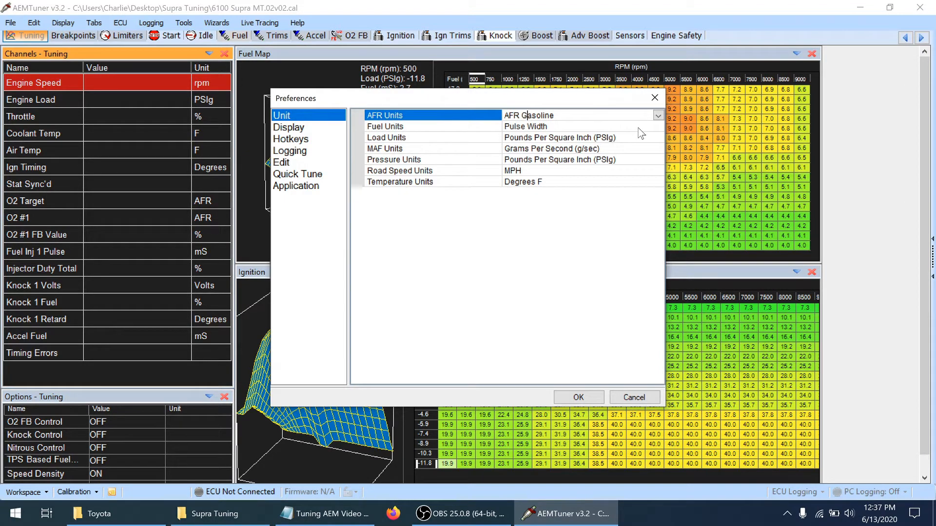
{"action": "left_click", "coordinate": [638, 129]}
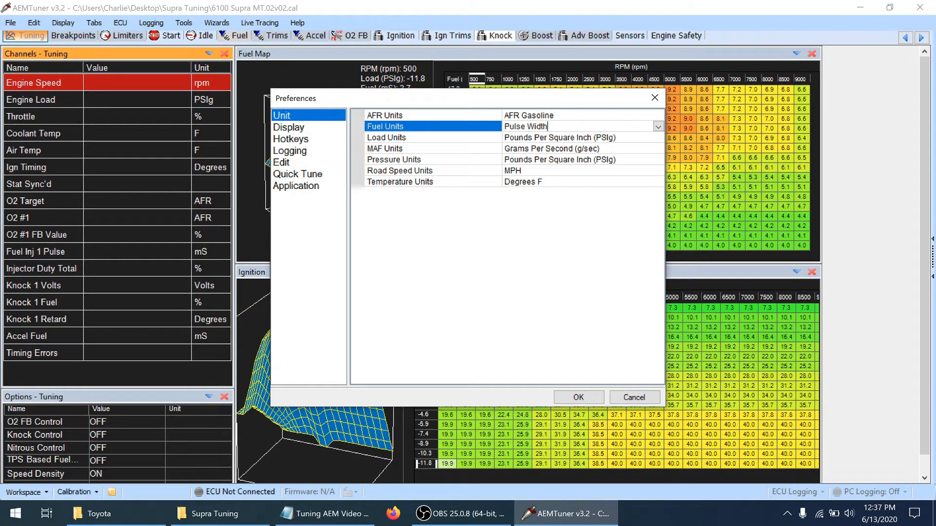
{"action": "left_click", "coordinate": [658, 128]}
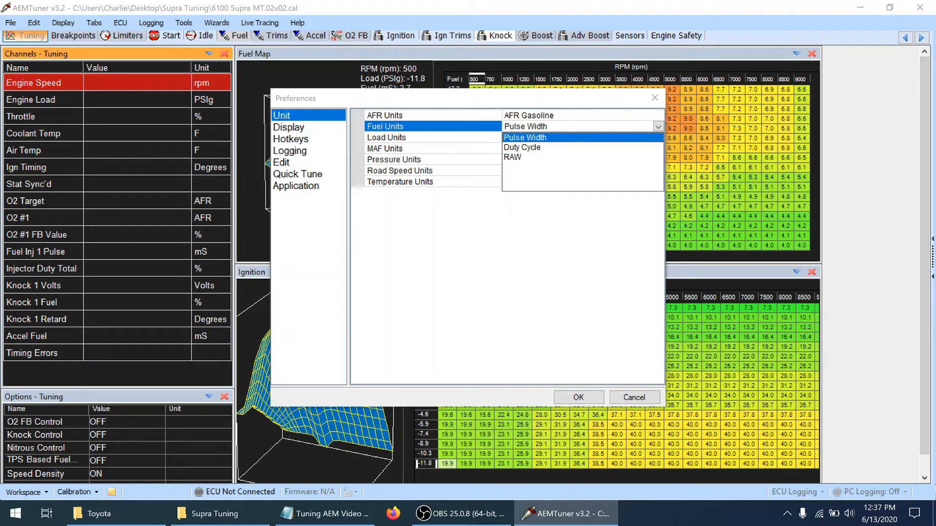
{"action": "left_click", "coordinate": [658, 127]}
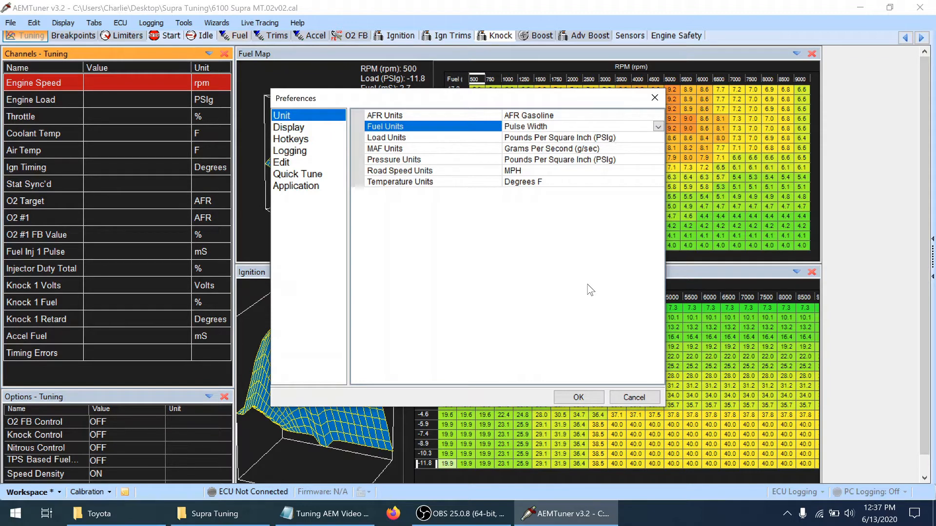
- Review the load, MAF, pressure and road speed unit settings and their available options in the preferences
{"action": "left_click", "coordinate": [658, 140]}
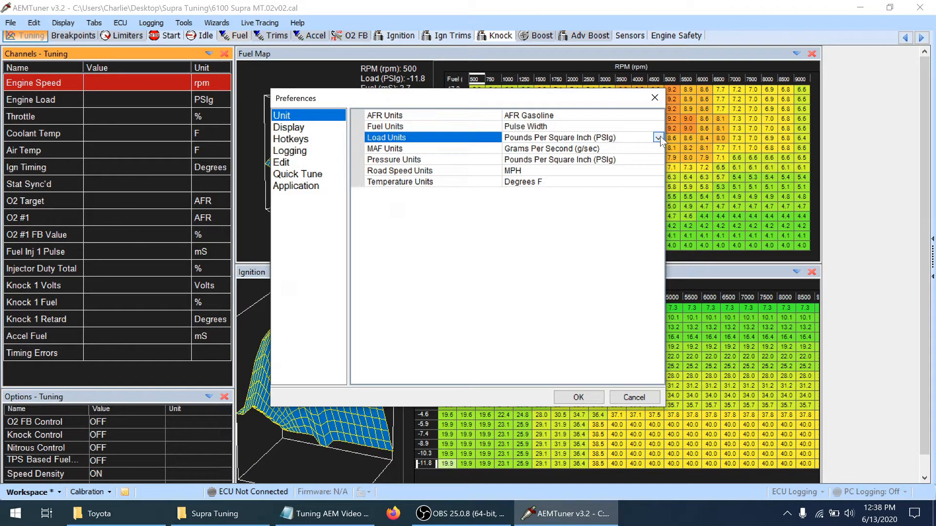
{"action": "left_click", "coordinate": [658, 139]}
{"action": "left_click", "coordinate": [658, 139]}
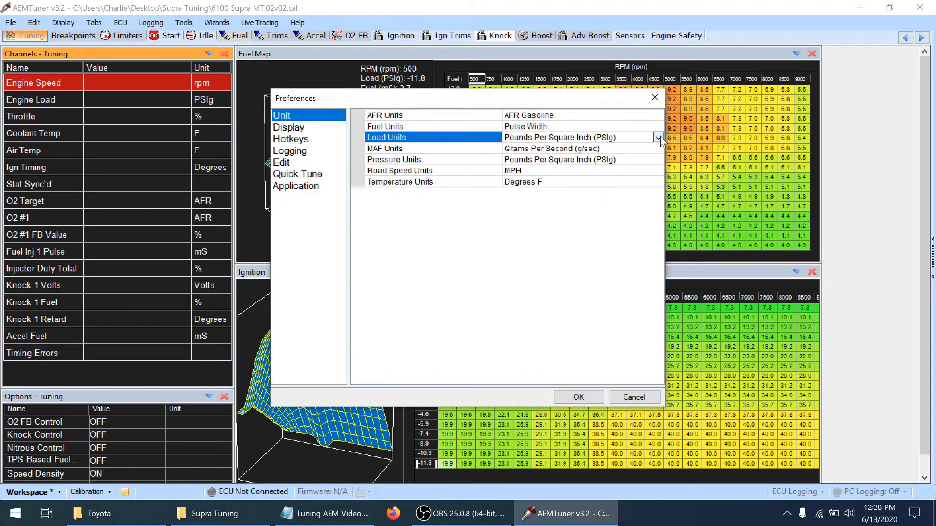
{"action": "left_click", "coordinate": [634, 147]}
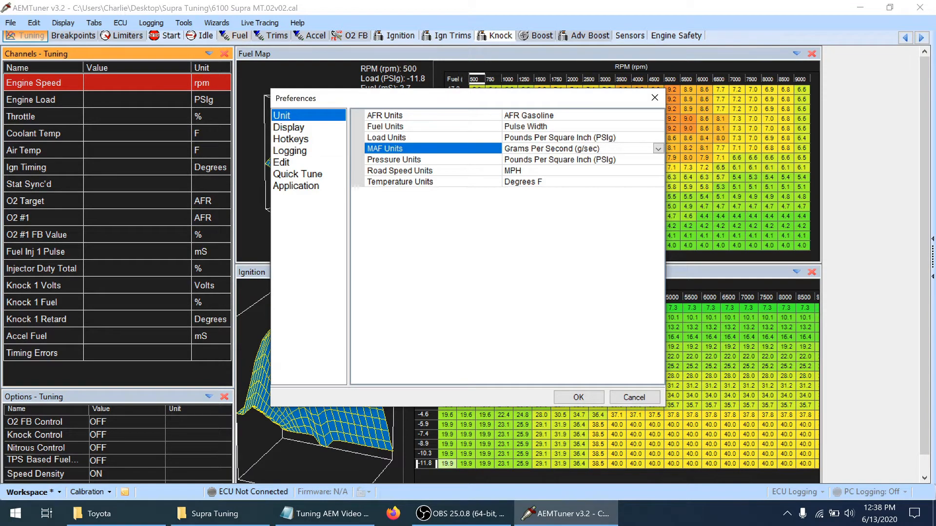
{"action": "left_click", "coordinate": [658, 149]}
{"action": "left_click", "coordinate": [658, 149]}
{"action": "left_click", "coordinate": [631, 160]}
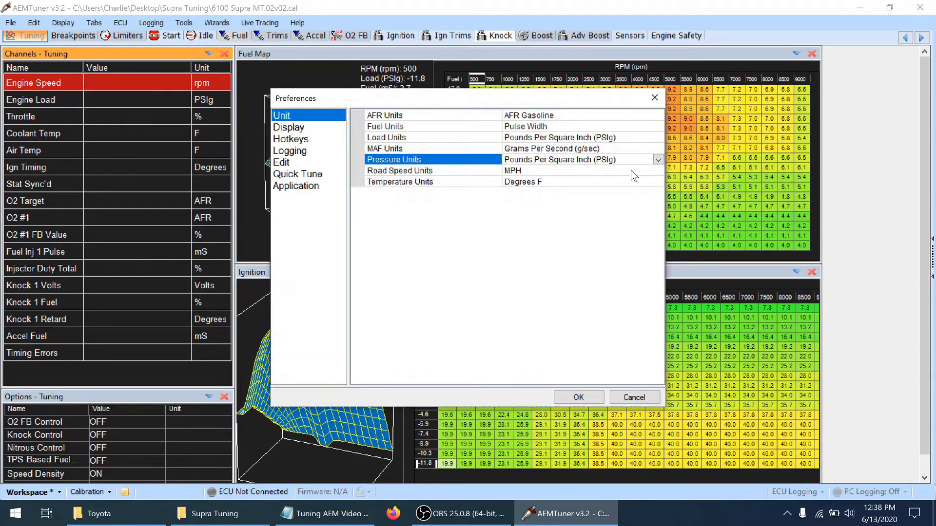
{"action": "left_click", "coordinate": [631, 171]}
{"action": "left_click", "coordinate": [658, 171]}
{"action": "left_click", "coordinate": [659, 171]}
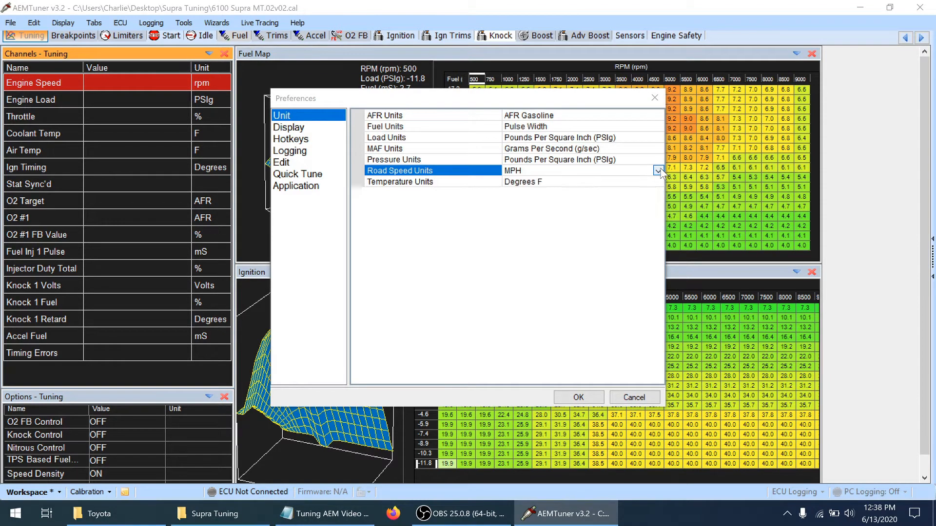
- Review the available Temperature Units options and keep Degrees F
{"action": "left_click", "coordinate": [656, 181]}
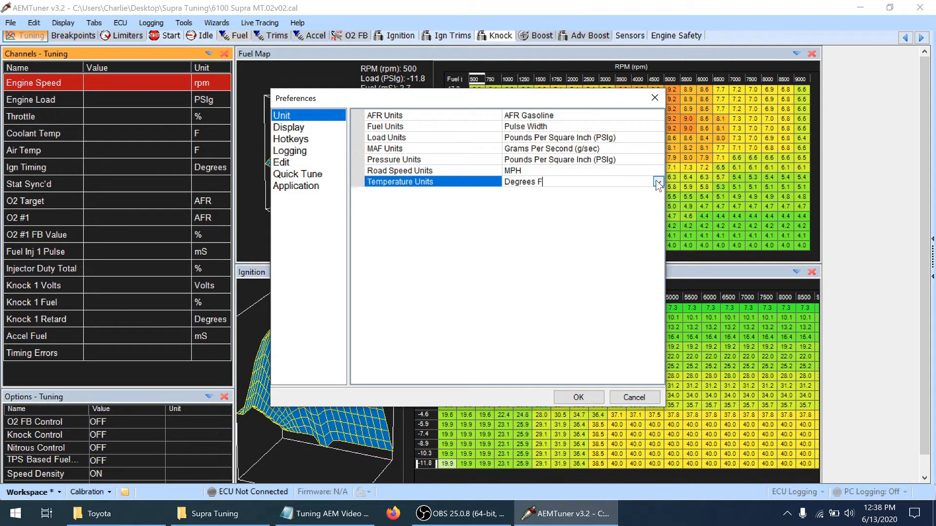
{"action": "left_click", "coordinate": [657, 182]}
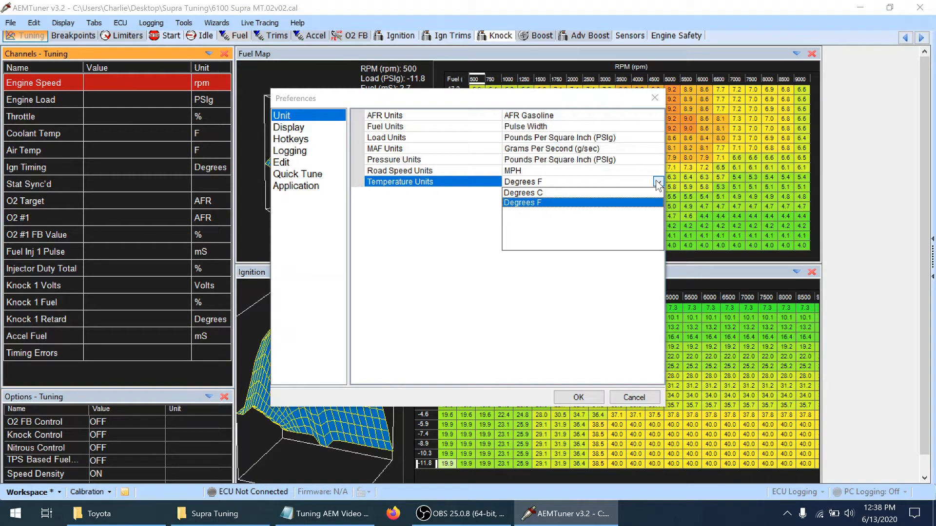
{"action": "left_click", "coordinate": [615, 204]}
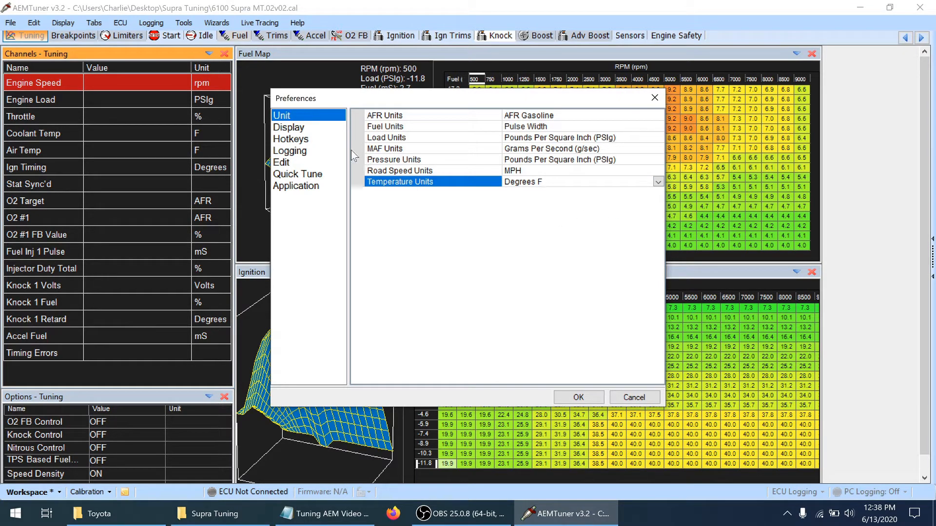
- Review the Display, Hotkeys, Logging, Edit and Quick Tune sections of the preferences
{"action": "left_click", "coordinate": [299, 130]}
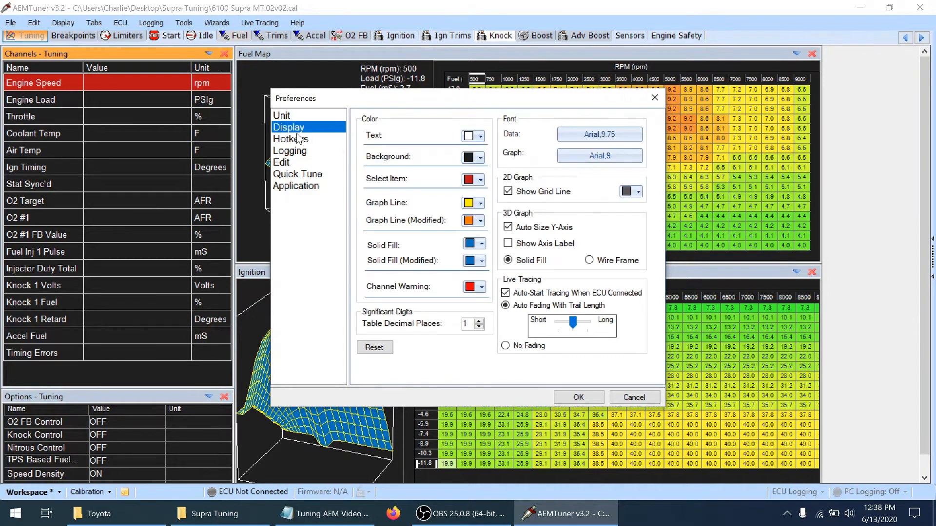
{"action": "left_click", "coordinate": [299, 140]}
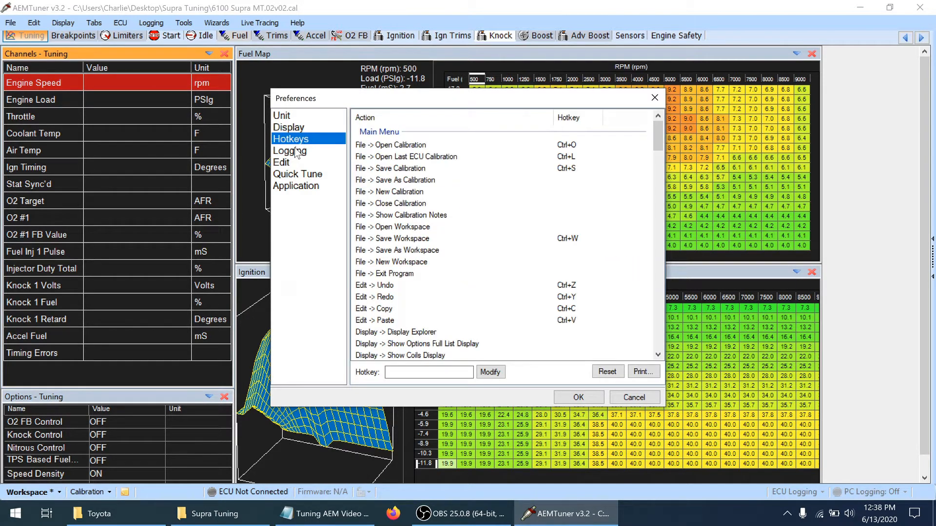
{"action": "left_click", "coordinate": [295, 154]}
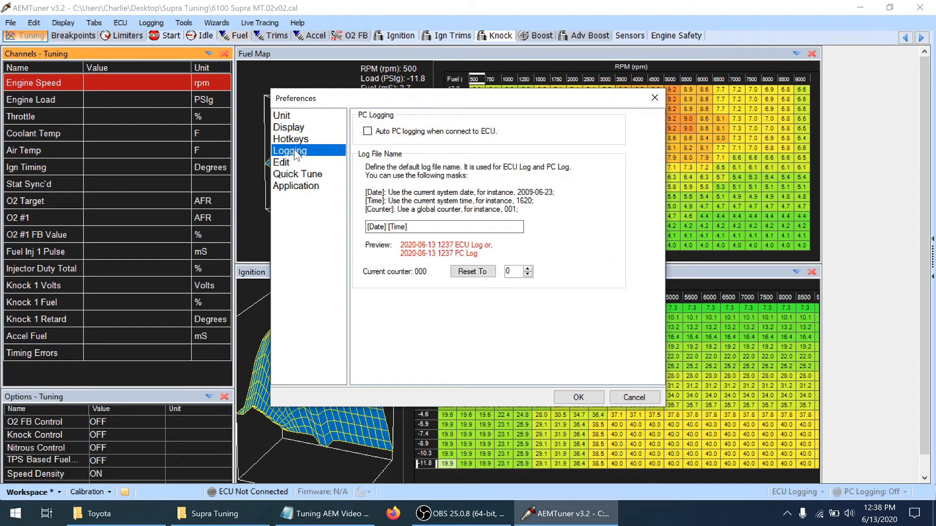
{"action": "left_click", "coordinate": [290, 163]}
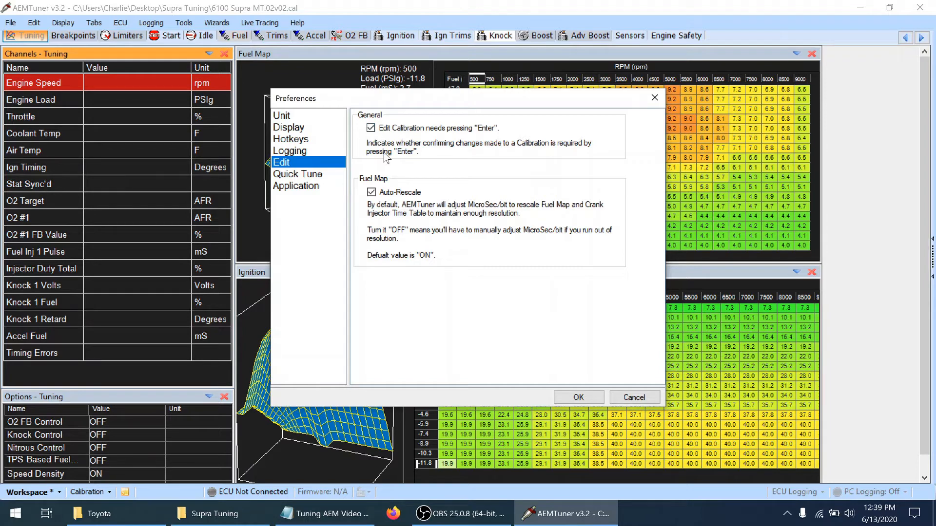
{"action": "left_click", "coordinate": [291, 175]}
- Set the startup workspace in the Application preferences to Load Last Loaded Workspace and accept the preferences
{"action": "left_click", "coordinate": [286, 186]}
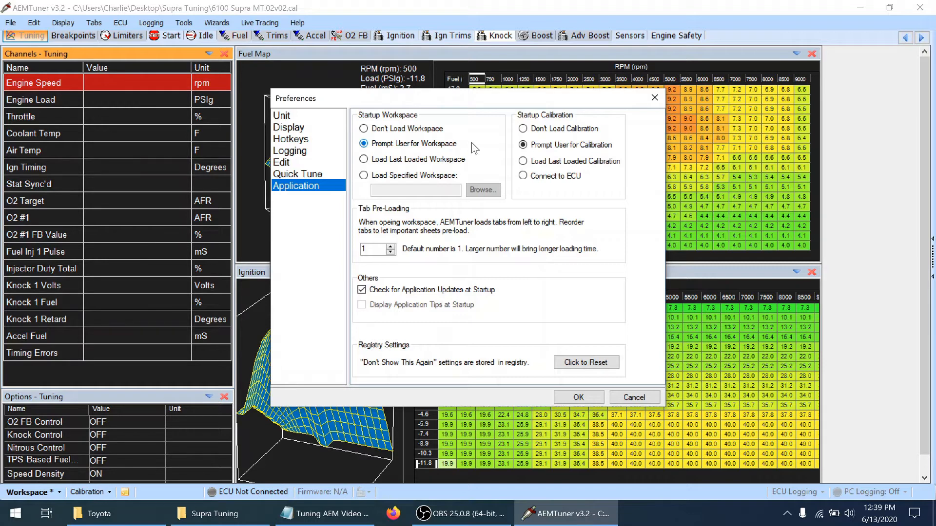
{"action": "left_click", "coordinate": [405, 163]}
{"action": "left_click", "coordinate": [579, 397]}
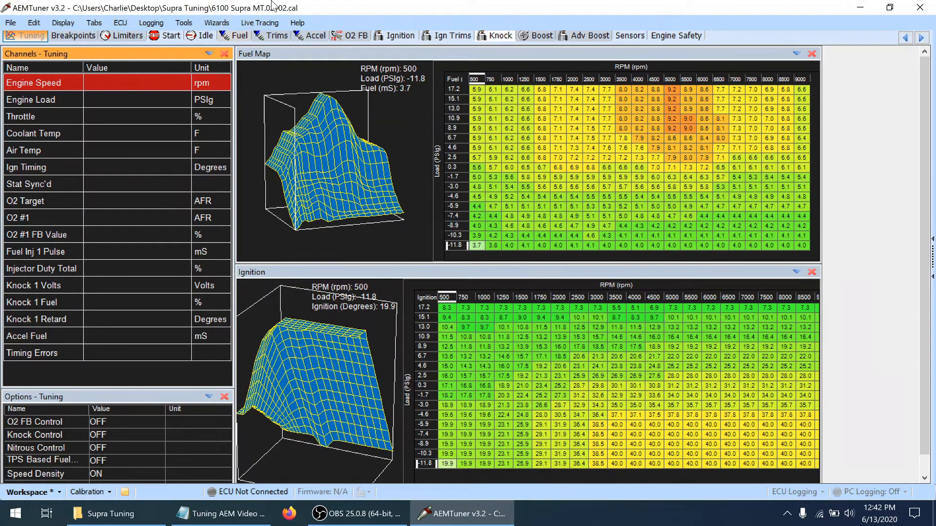
- Open the calibration notes, read them through to the end and delete all of their text
{"action": "left_click", "coordinate": [16, 23]}
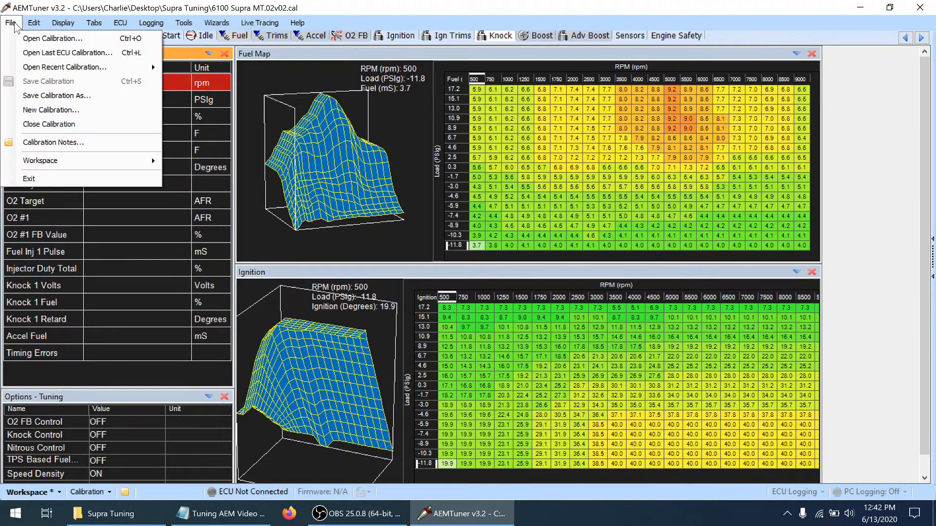
{"action": "left_click", "coordinate": [46, 143]}
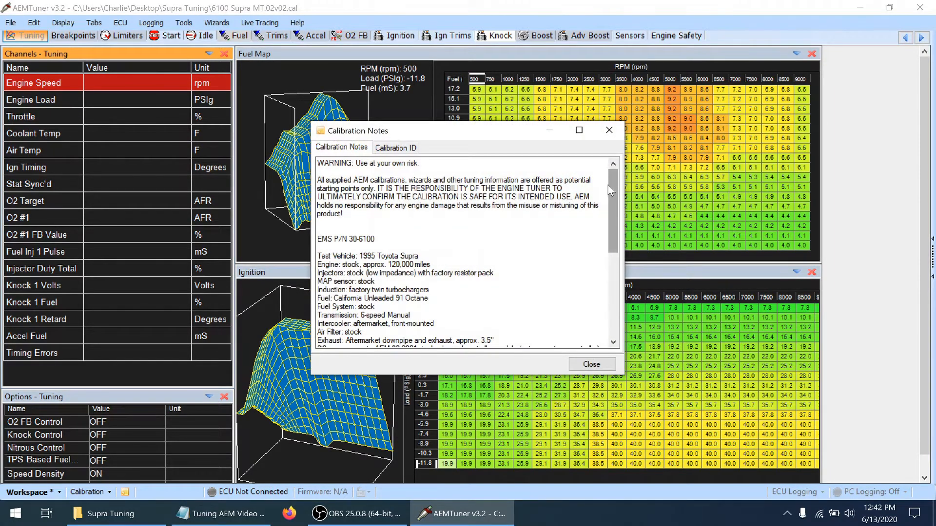
{"action": "left_click_drag", "start_coordinate": [609, 188], "coordinate": [609, 256]}
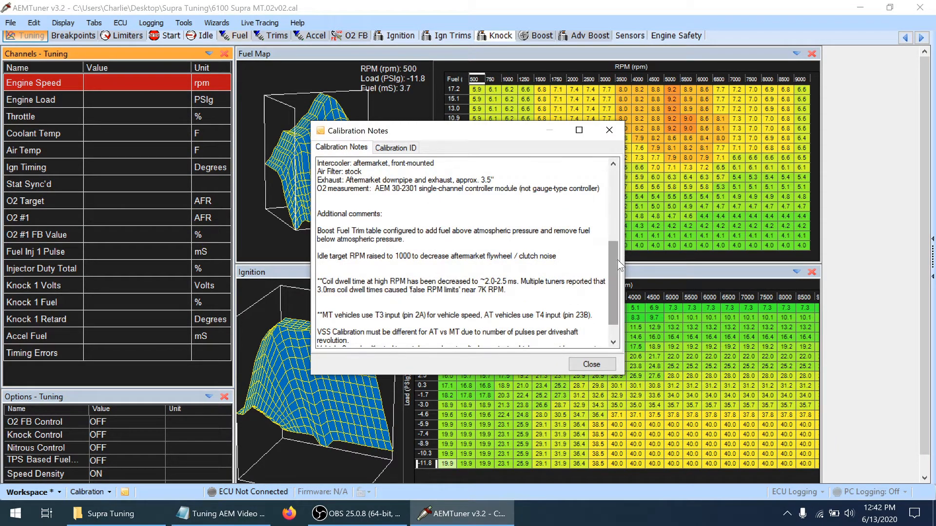
{"action": "mouse_move", "coordinate": [615, 265]}
{"action": "left_mouse_down"}
{"action": "mouse_move", "coordinate": [608, 185]}
{"action": "mouse_move", "coordinate": [608, 278]}
{"action": "left_mouse_up"}
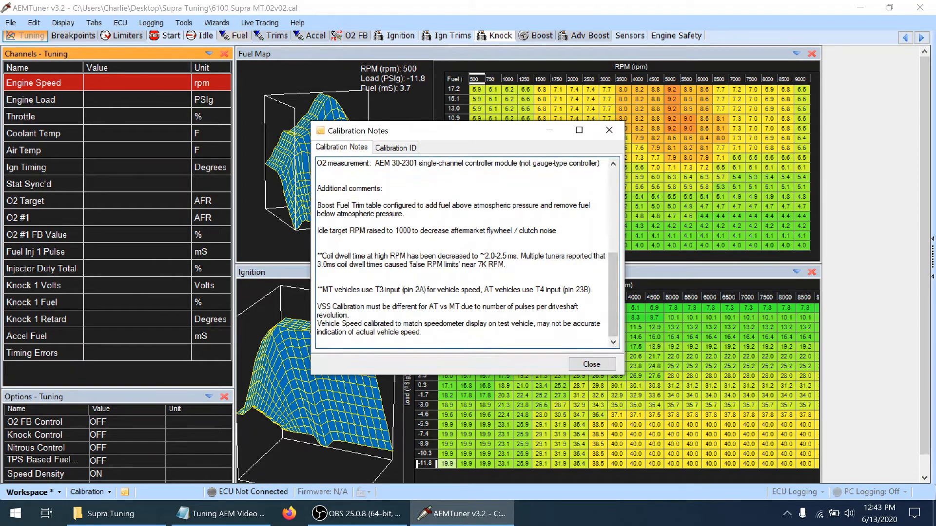
{"action": "key", "text": "ctrl+a"}
{"action": "key", "text": "Delete"}
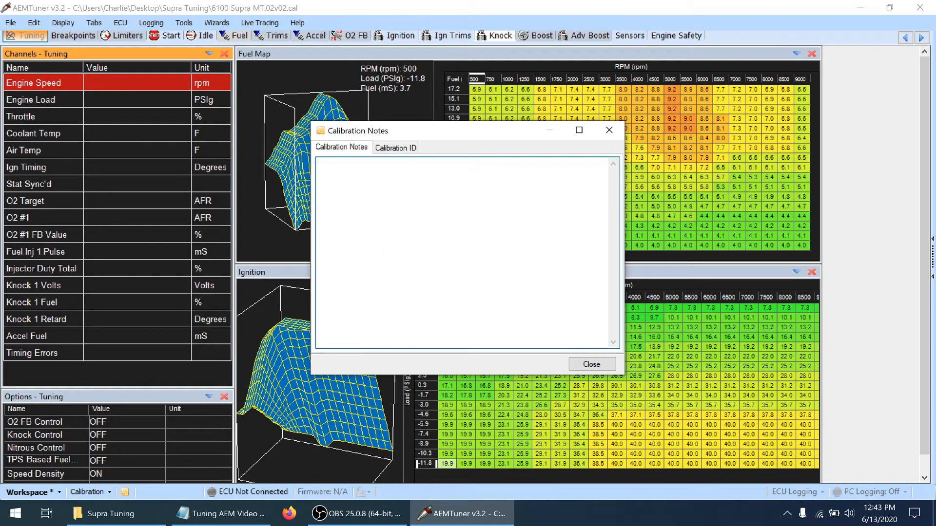
- Copy the full text of the Notes file in the Supra Tuning folder into the empty calibration notes
{"action": "left_click", "coordinate": [123, 512]}
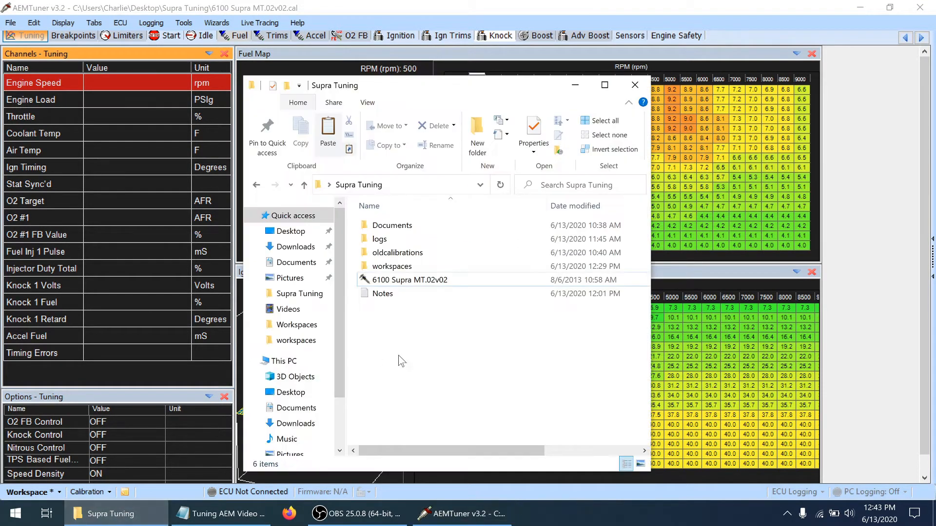
{"action": "double_click", "coordinate": [383, 294]}
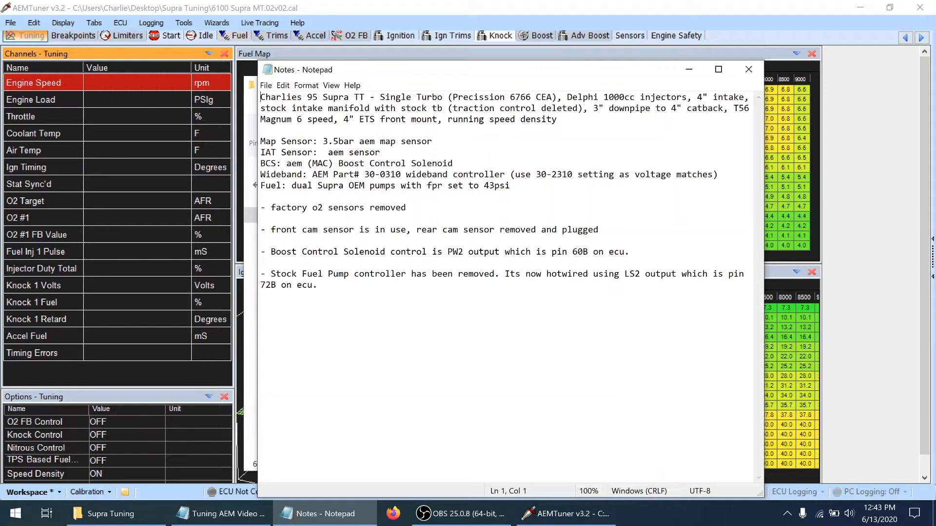
{"action": "left_click_drag", "start_coordinate": [322, 292], "coordinate": [191, 54]}
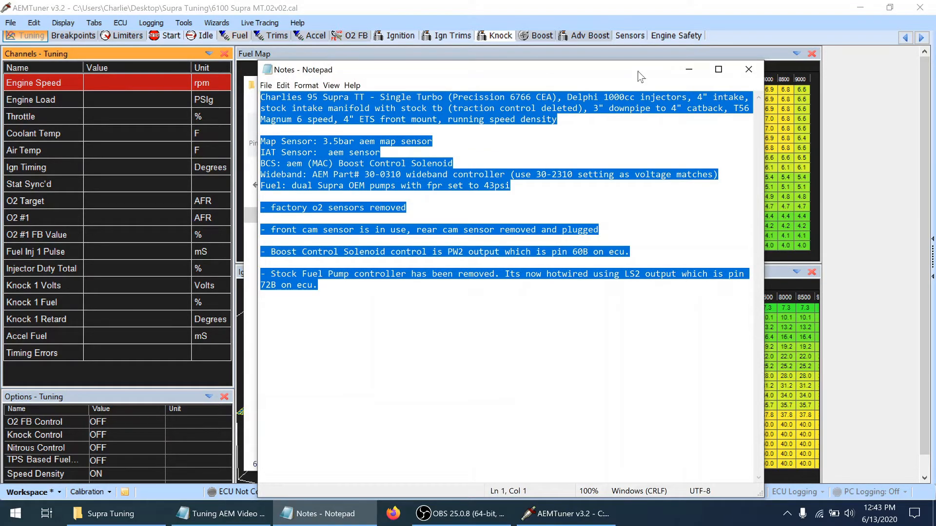
{"action": "left_click", "coordinate": [695, 73]}
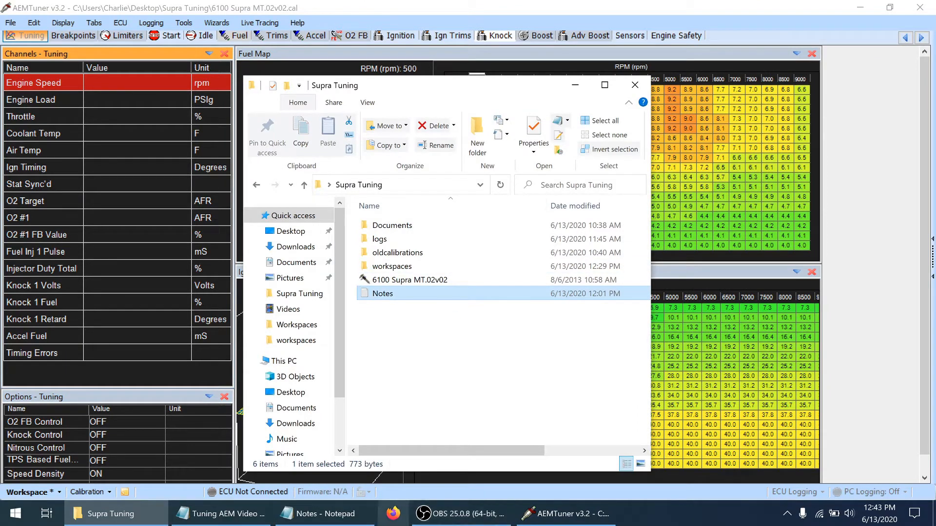
{"action": "left_click", "coordinate": [530, 519]}
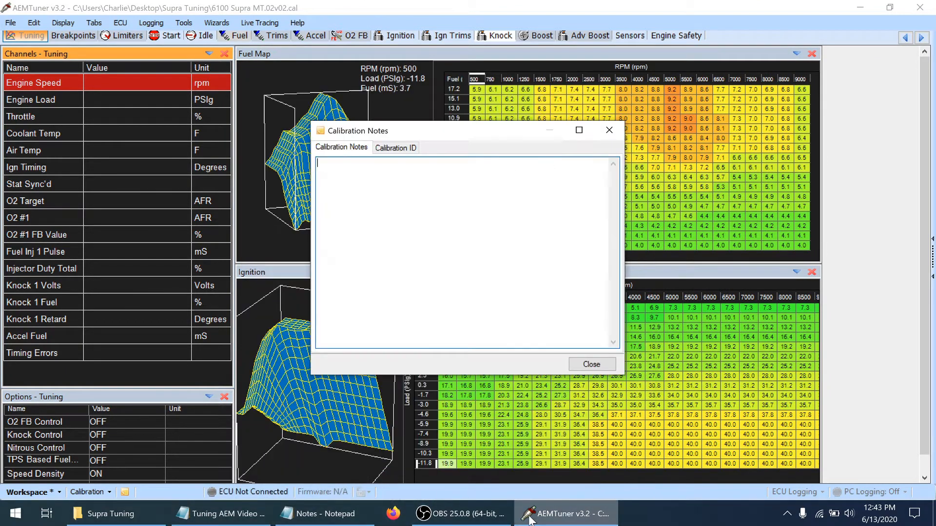
{"action": "type", "text": "Charlies 95 Supra TT - Single Turbo (Precission 6766 CEA), Delphi 1000cc injectors, 4\" intake, stock intake manifold with stock tb (traction control deleted), 3\" downpipe to 4\" catback, T56 Magnum 6 speed, 4\" ETS front mount, running speed density  Map Sensor: 3.5bar aem map sensor IAT Sensor:  aem sensor BCS: aem (MAC) Boost Control Solenoid Wideband: AEM Part# 30-0310 wideband controller (use 30-2310 setting as voltage matches) Fuel: dual Supra OEM pumps with fpr set to 43psi  -factory o2 sensors removed  -front cam sensor is in use, rear cam sensor removed and plugged  - Boost Control Solenoid control is PW2 output which is pin 60B on ecu.  - Stock Fuel Pump controller has been removed. Its now hotwired using LS2 output which is pin 72B on ecu."}
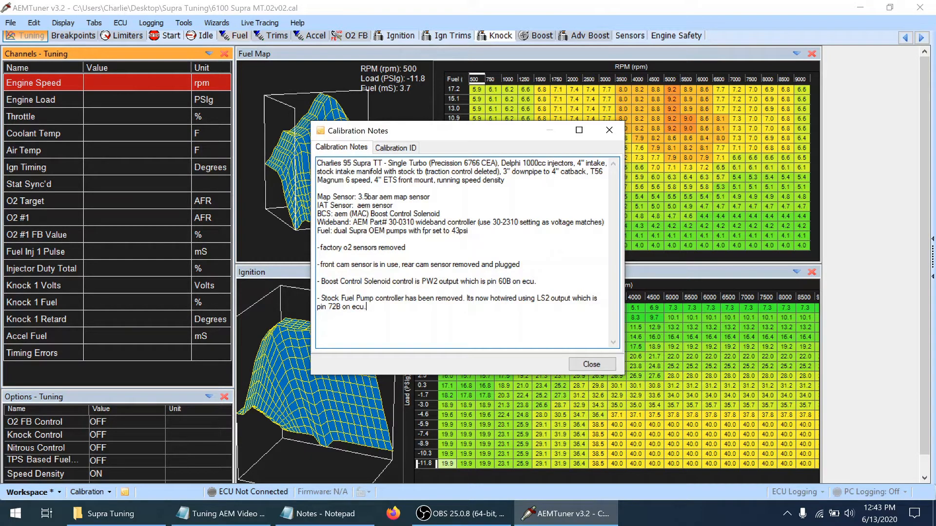
- Review the new calibration notes and the Calibration ID text, and close the calibration notes dialog
{"action": "key", "text": "ctrl+a"}
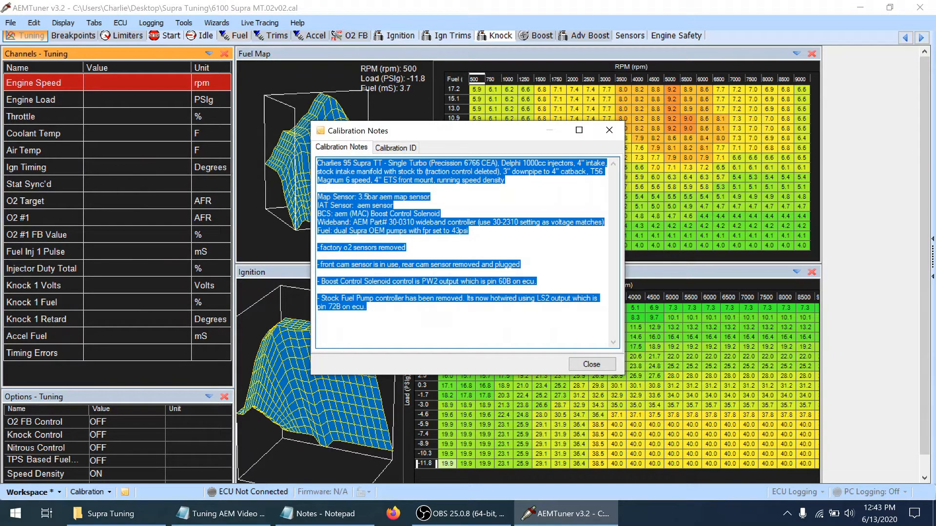
{"action": "left_click", "coordinate": [397, 149]}
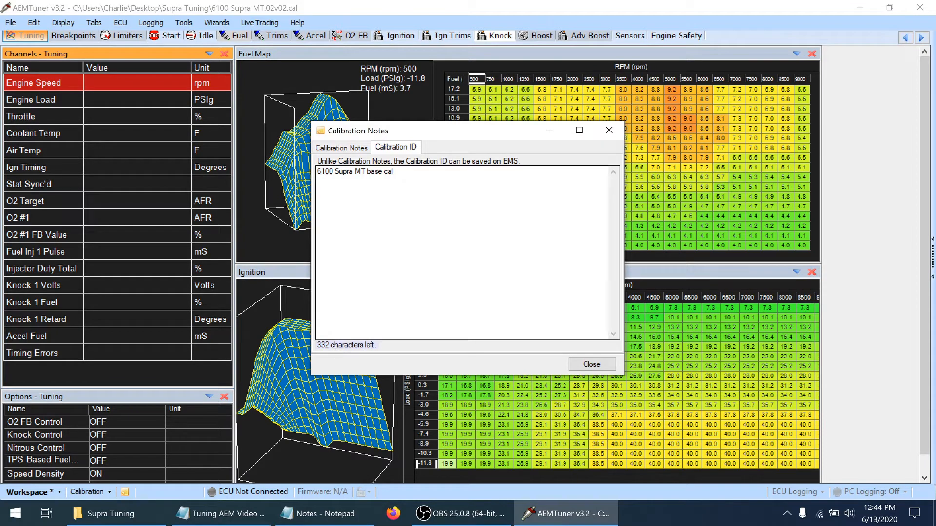
{"action": "key", "text": "ctrl+a"}
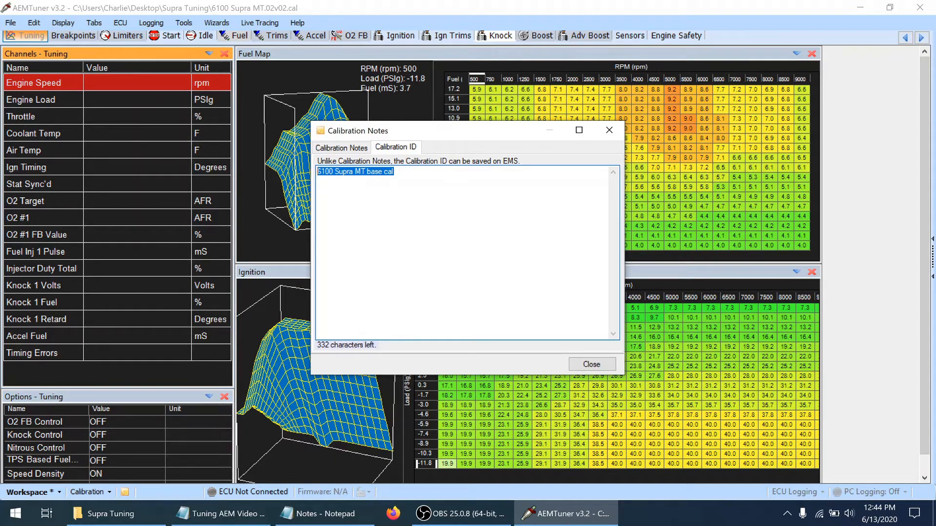
{"action": "left_click", "coordinate": [341, 147]}
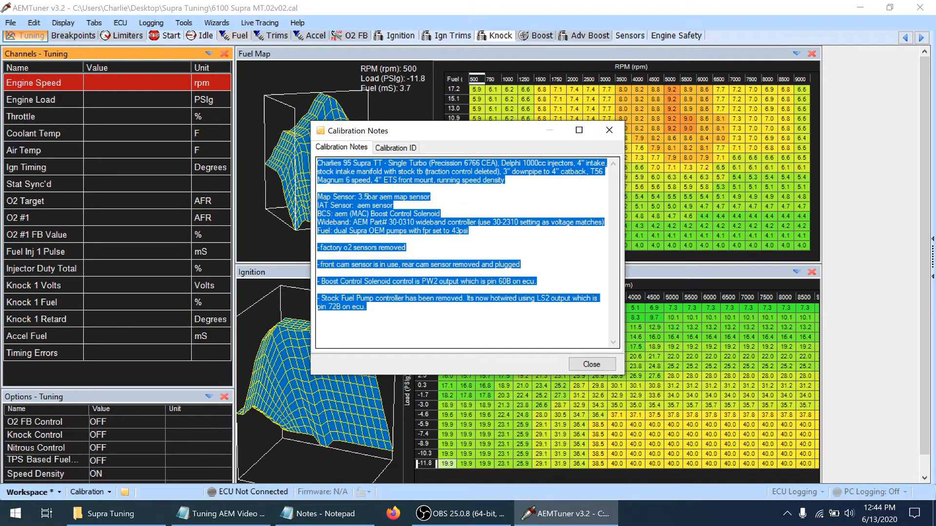
{"action": "left_click", "coordinate": [591, 365]}
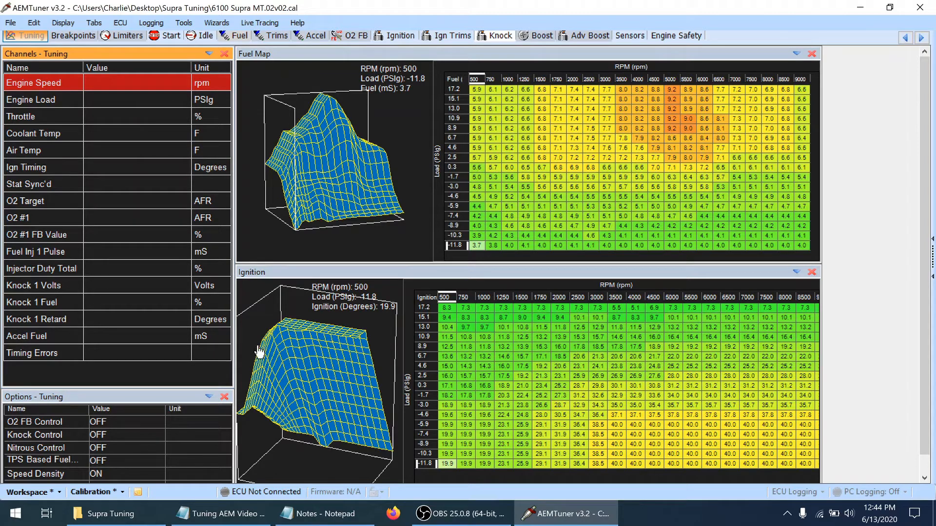
- Close the Notes text file and minimize the Supra Tuning folder window to return to AEMTuner
{"action": "left_click", "coordinate": [325, 517]}
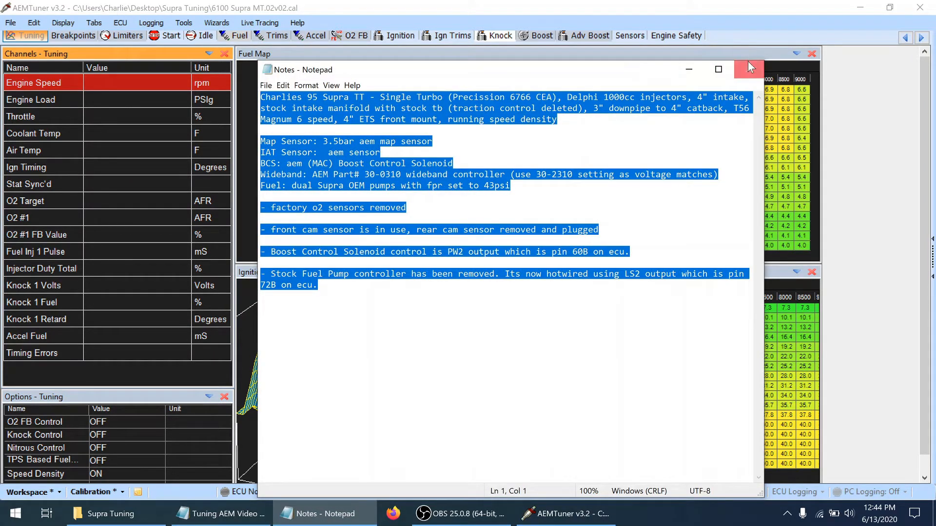
{"action": "left_click", "coordinate": [750, 71]}
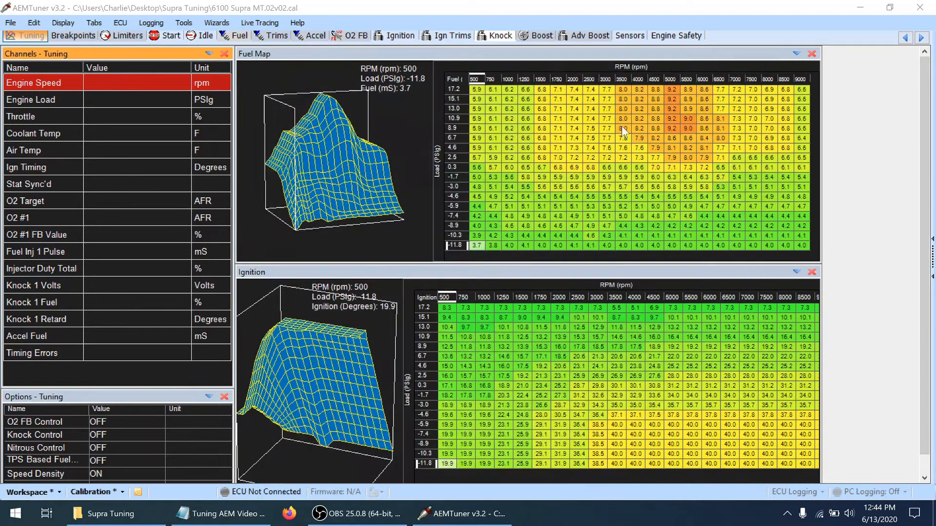
{"action": "left_click", "coordinate": [134, 515]}
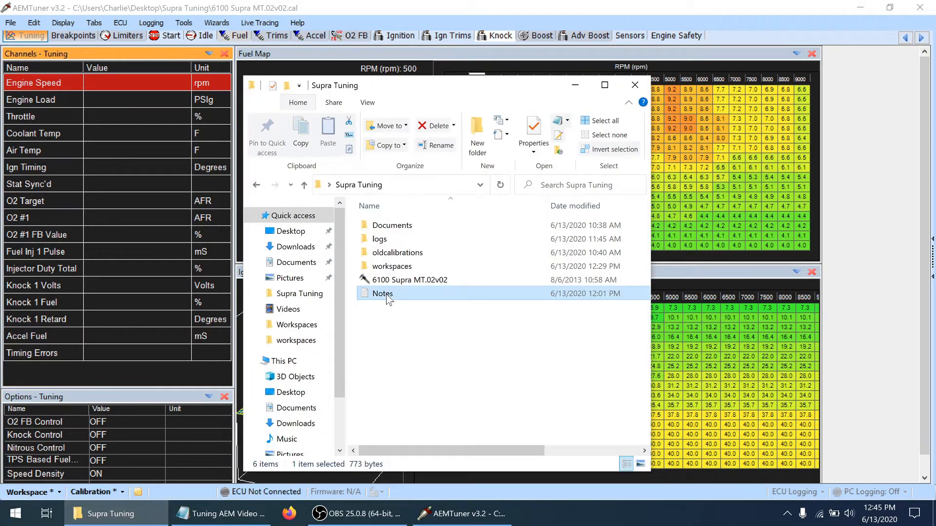
{"action": "left_click", "coordinate": [579, 89]}
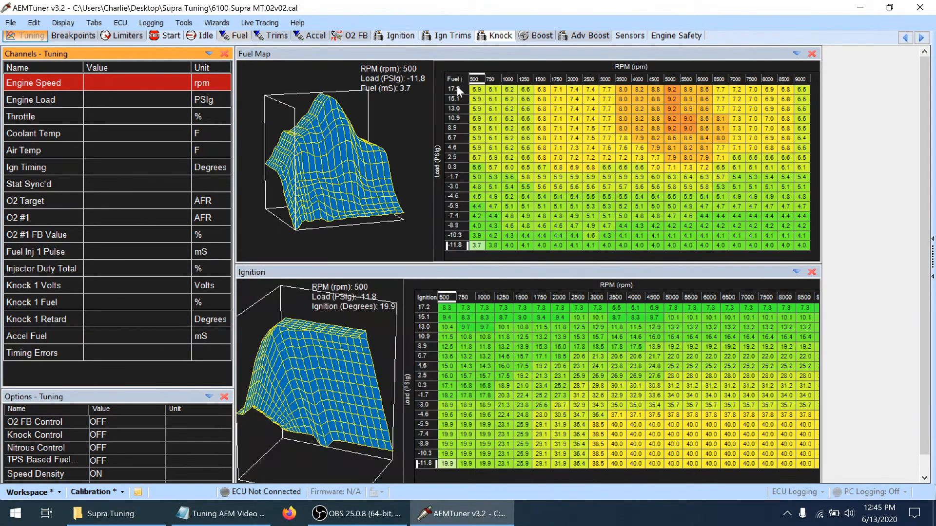
- Open the Setup Wizard and check which Ignition: Coil Dwell configuration is matched
{"action": "left_click", "coordinate": [222, 24]}
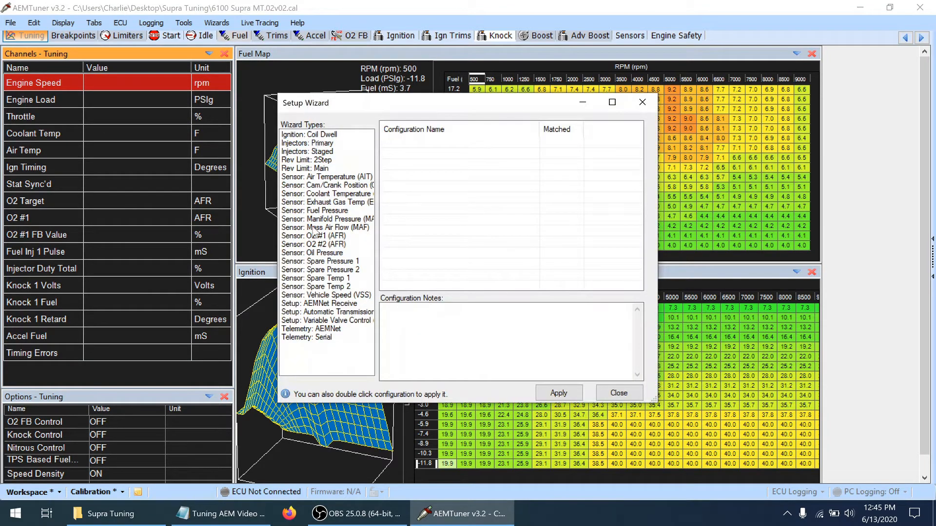
{"action": "left_click", "coordinate": [314, 136]}
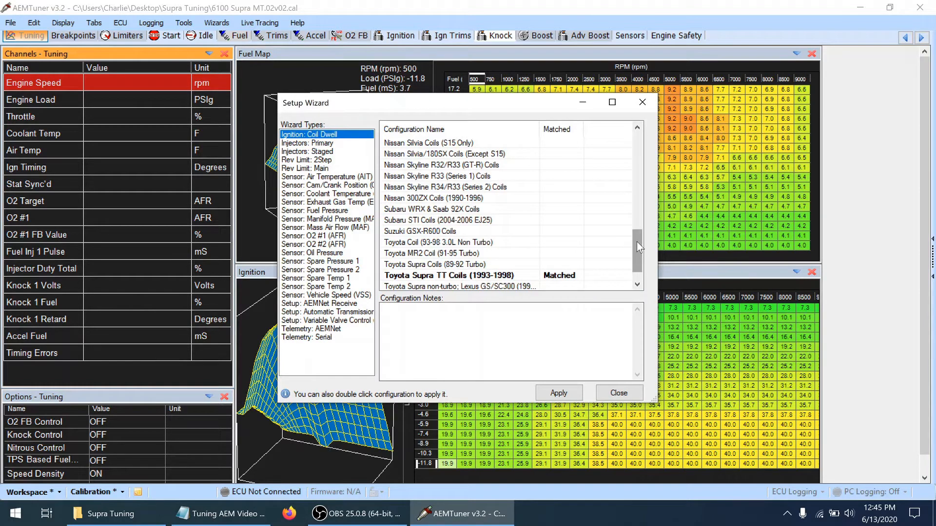
{"action": "scroll", "coordinate": [637, 241], "scroll_direction": "down", "scroll_amount": 1}
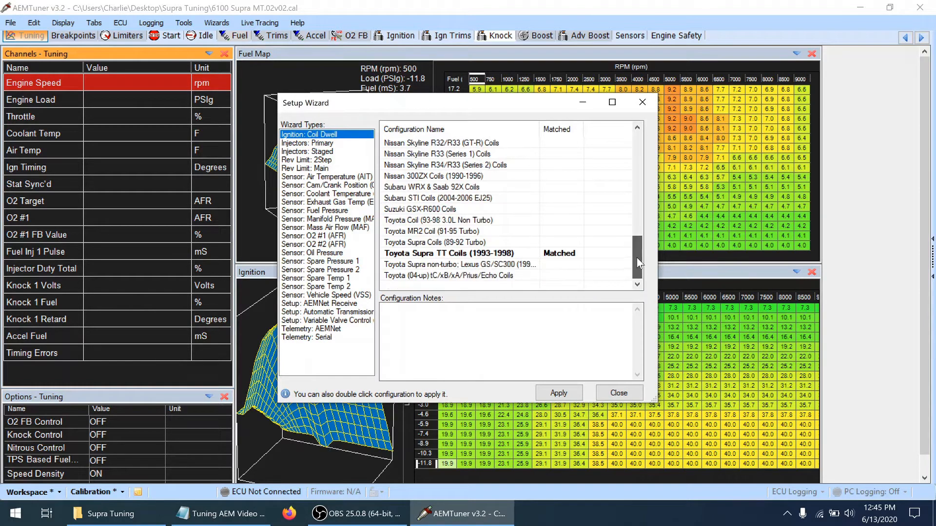
- Apply the Precision Turbo 1000cc (95lb) 2ohm configuration to the primary injectors
{"action": "left_click", "coordinate": [321, 143]}
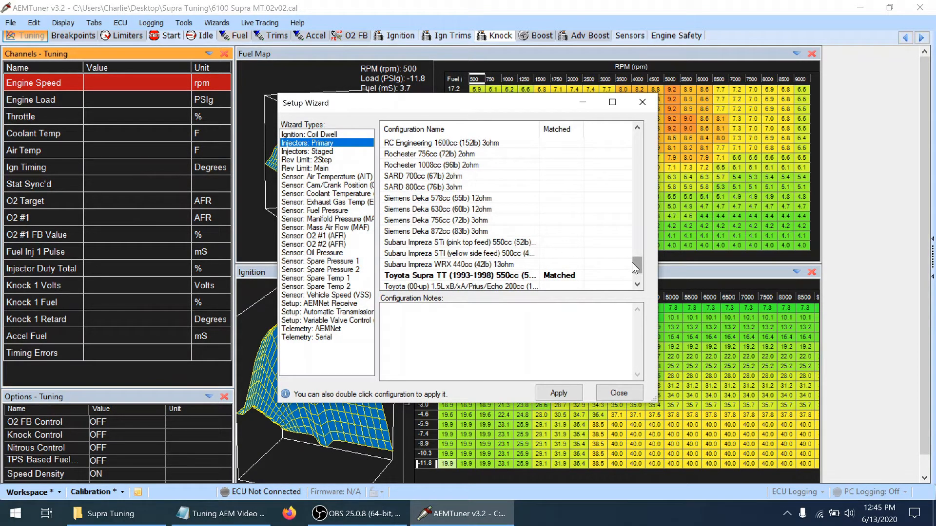
{"action": "left_click_drag", "start_coordinate": [635, 263], "coordinate": [637, 266]}
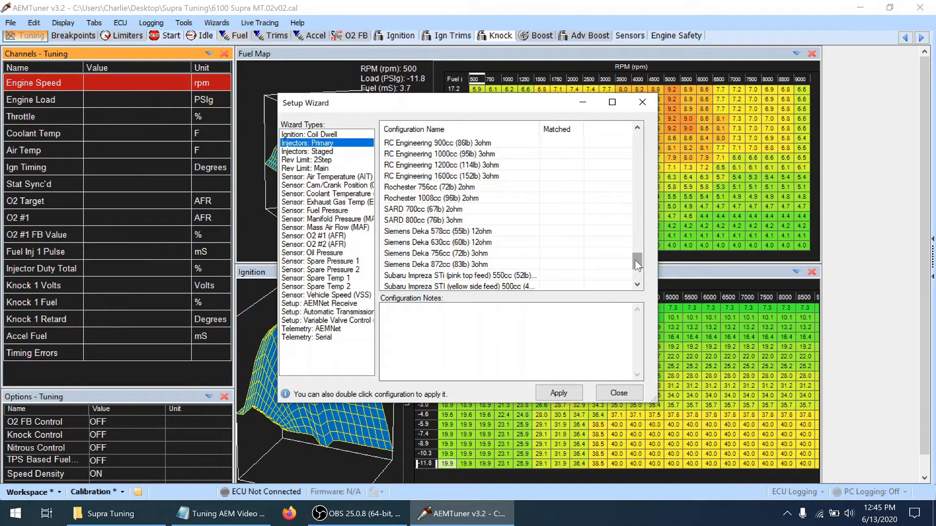
{"action": "left_click_drag", "start_coordinate": [636, 264], "coordinate": [637, 234]}
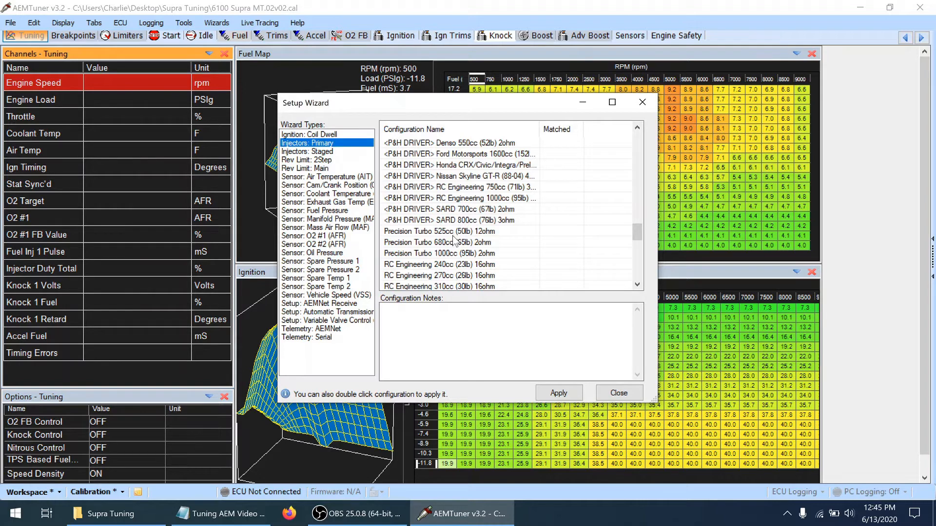
{"action": "left_click", "coordinate": [438, 254]}
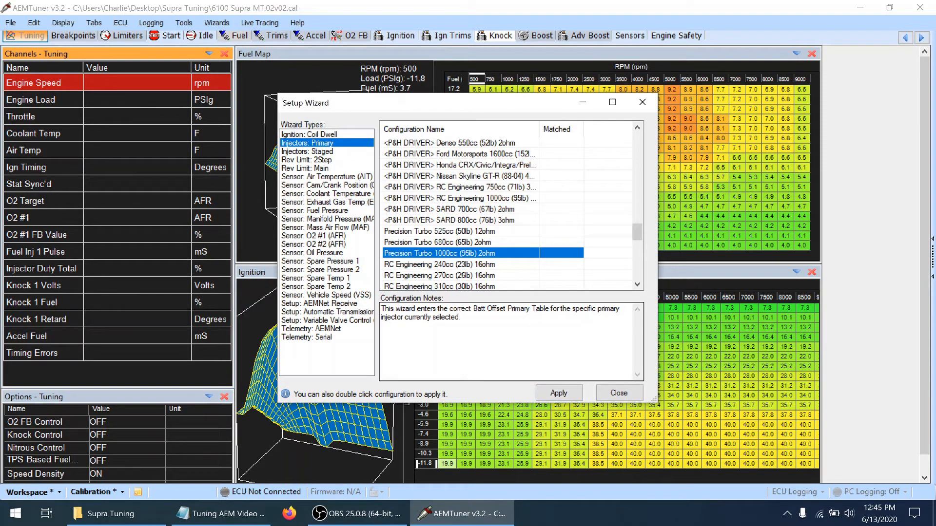
{"action": "left_click", "coordinate": [558, 393]}
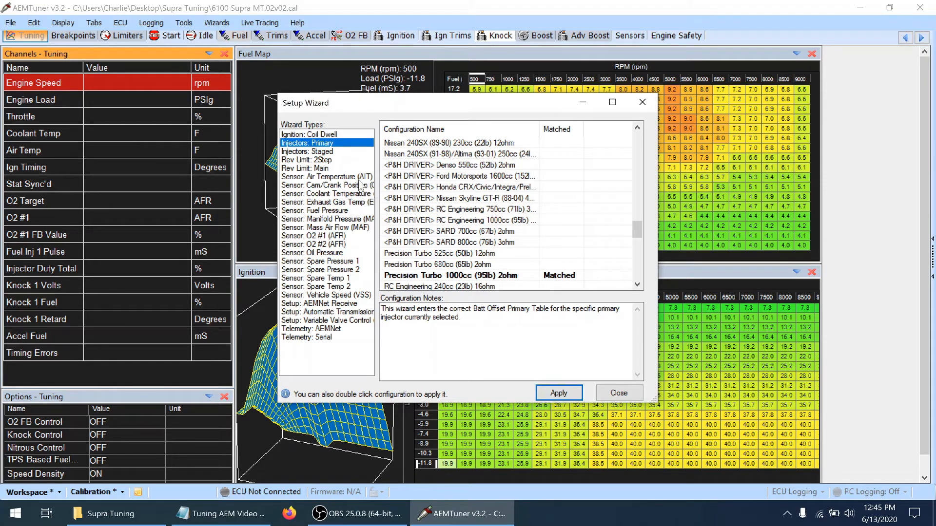
- Check the configurations for staged injectors, the 2Step rev limit and the main rev limit
{"action": "left_click", "coordinate": [303, 151]}
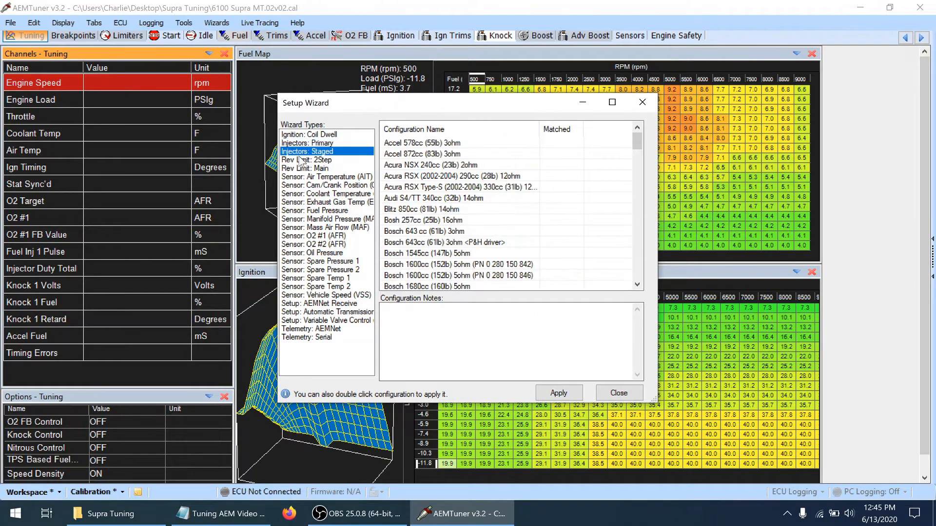
{"action": "left_click", "coordinate": [302, 159]}
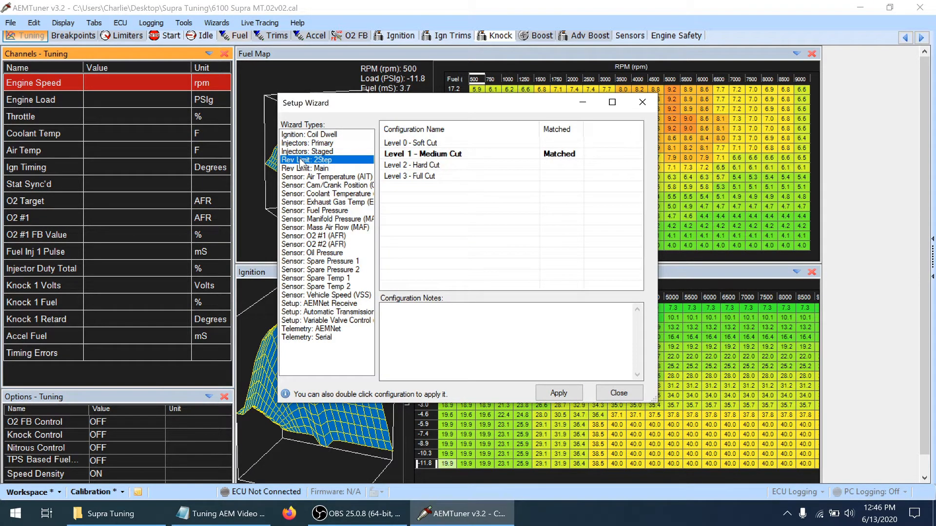
{"action": "left_click", "coordinate": [310, 169]}
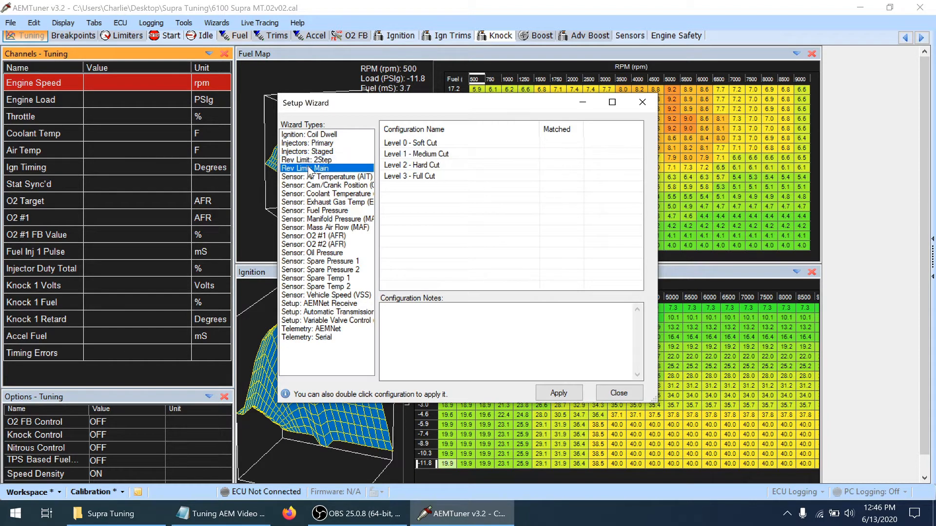
- Apply the AEM AIT Sensor (PN 30-2010) configuration to the air temperature sensor
{"action": "left_click", "coordinate": [310, 177]}
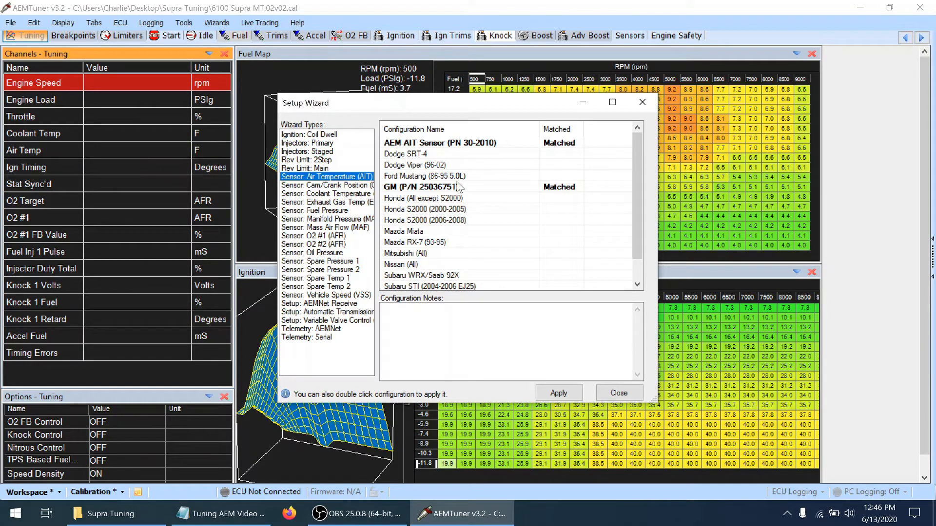
{"action": "left_click", "coordinate": [460, 142]}
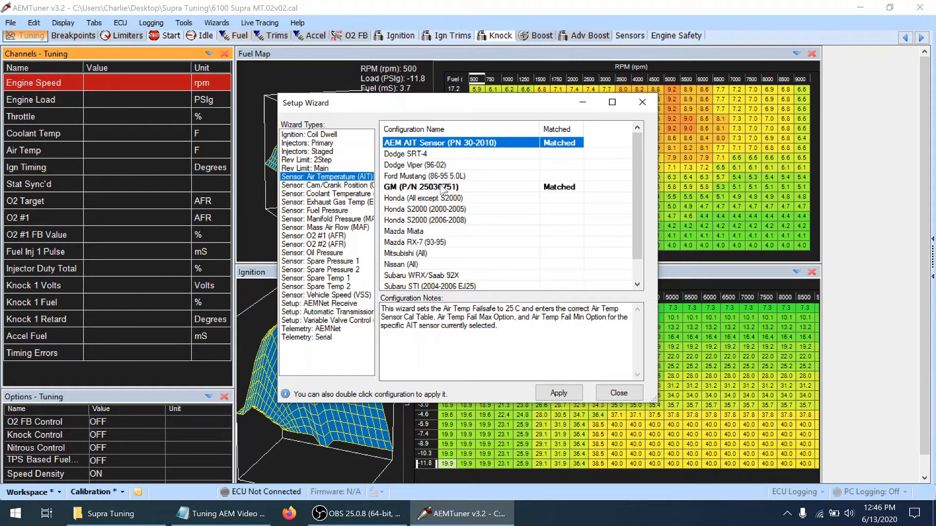
{"action": "left_click", "coordinate": [566, 393]}
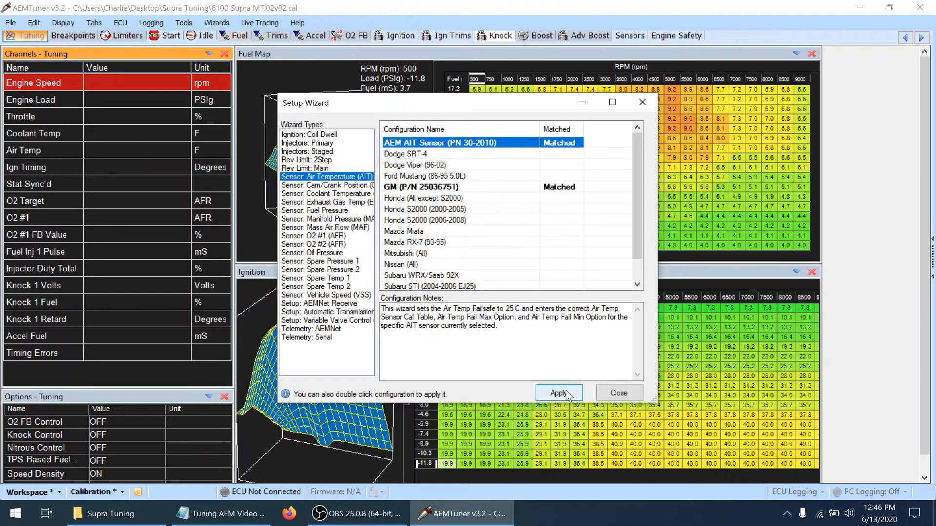
- Apply the Toyota Supra 2JZ-GTE (1993-1998) configuration to the cam/crank position sensor
{"action": "left_click", "coordinate": [320, 188]}
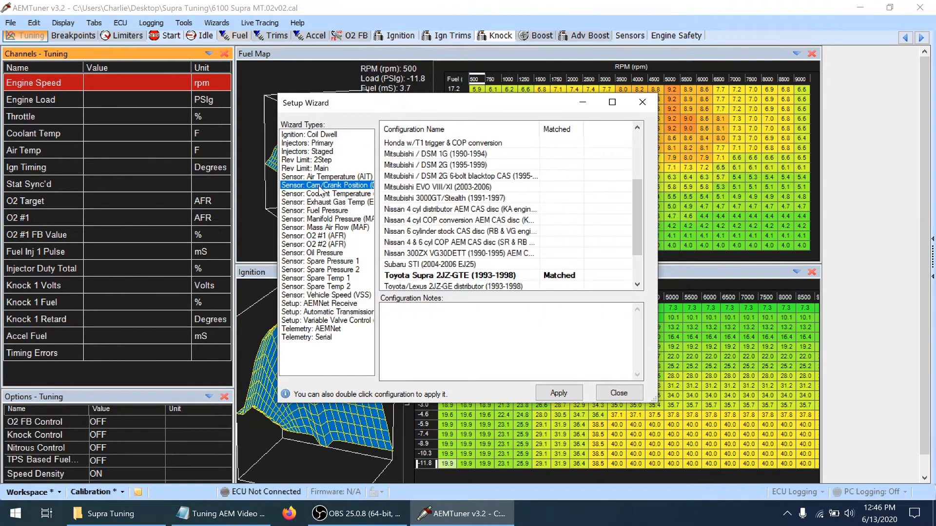
{"action": "left_click", "coordinate": [471, 277]}
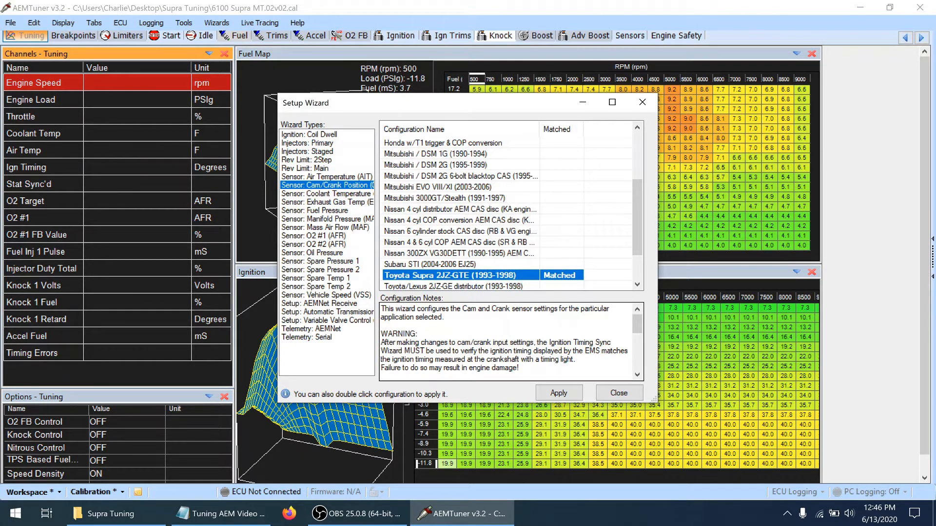
{"action": "left_click", "coordinate": [559, 393]}
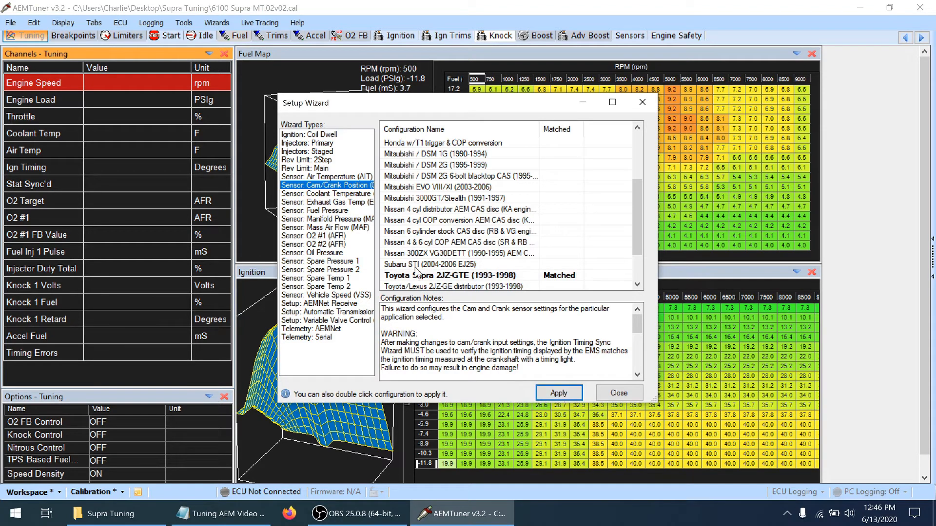
- Check the coolant temperature, exhaust gas temperature and fuel pressure sensor configurations
{"action": "left_click", "coordinate": [325, 195]}
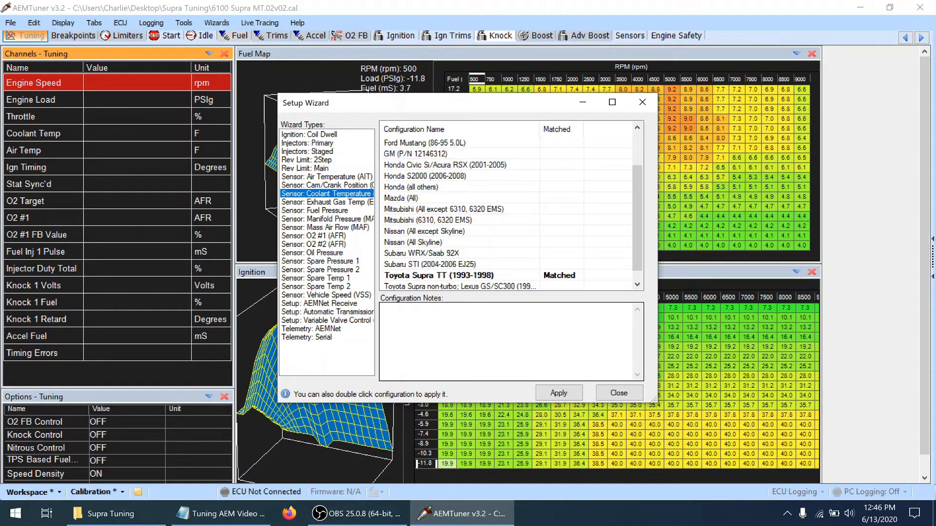
{"action": "left_click", "coordinate": [320, 203]}
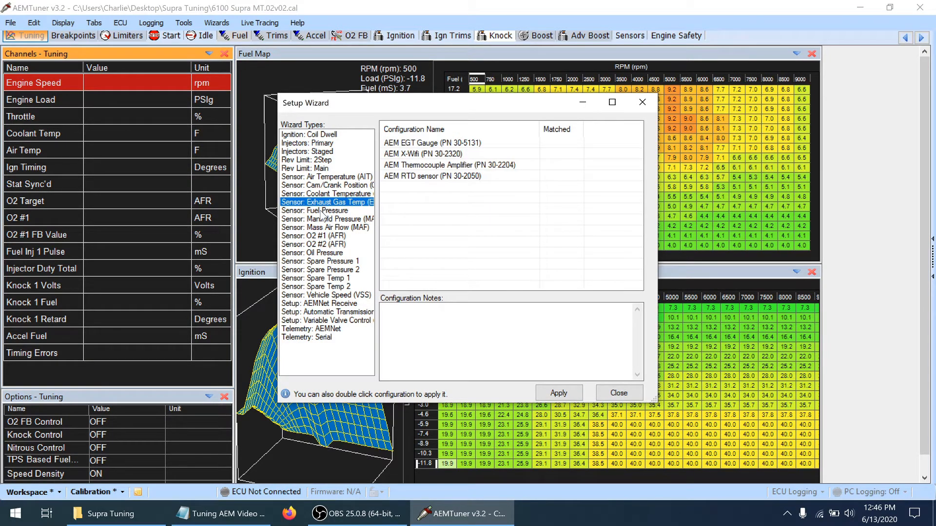
{"action": "left_click", "coordinate": [321, 211]}
- Apply the AEM 3.5 Bar (PN 30-2130-50) configuration to the manifold pressure sensor
{"action": "left_click", "coordinate": [322, 220]}
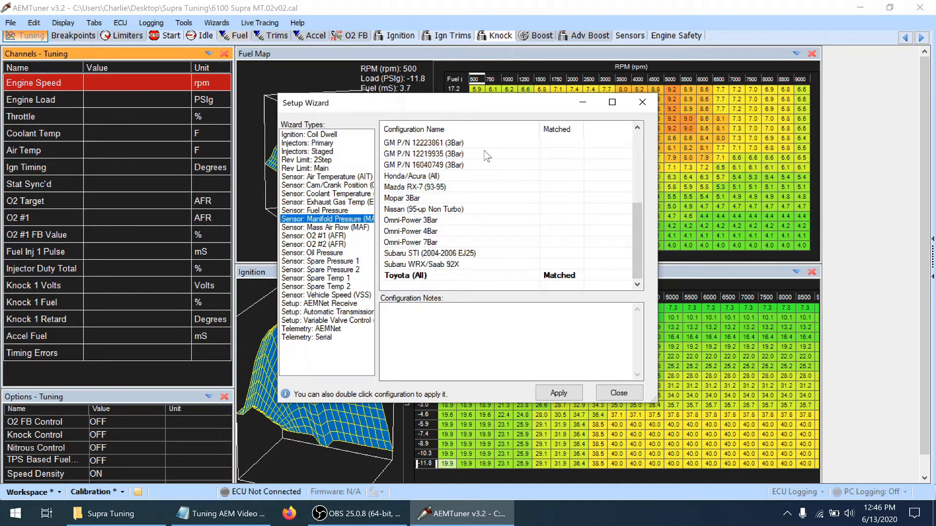
{"action": "left_click_drag", "start_coordinate": [639, 215], "coordinate": [637, 114]}
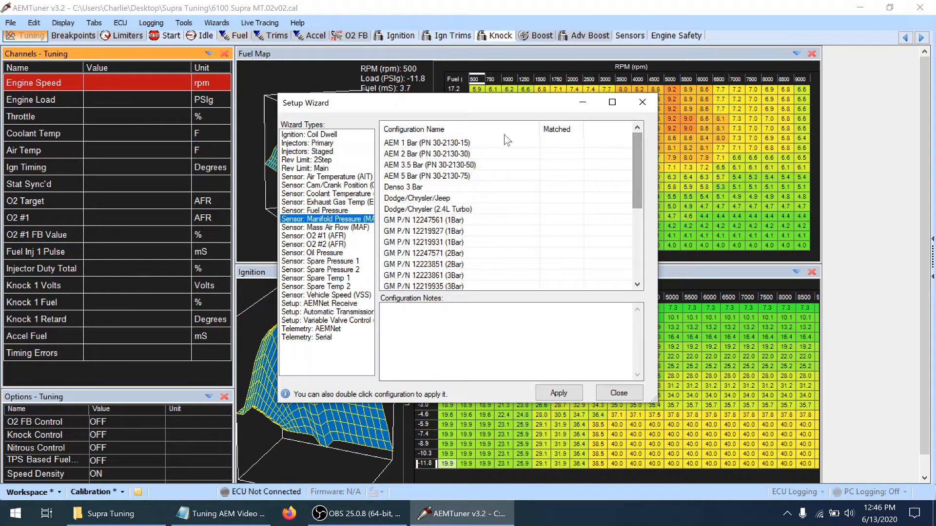
{"action": "left_click", "coordinate": [453, 166]}
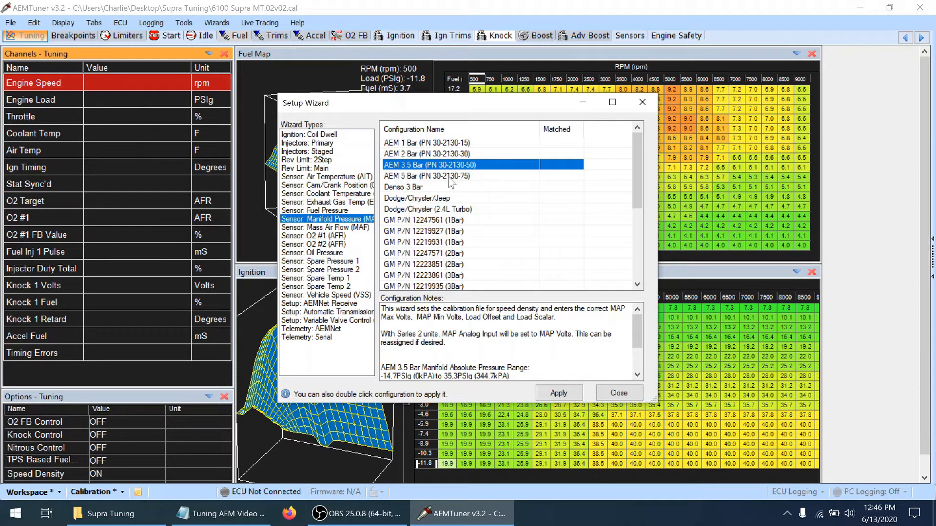
{"action": "left_click", "coordinate": [567, 393]}
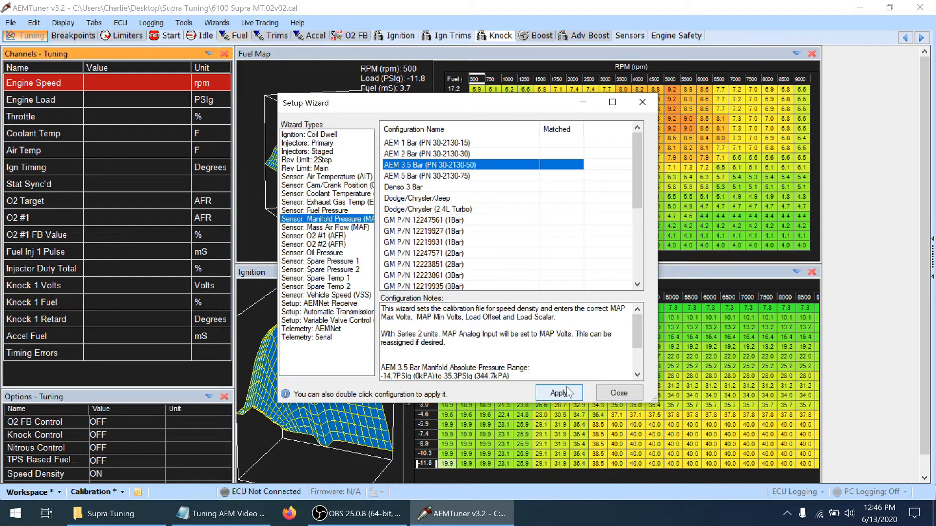
{"action": "left_click", "coordinate": [567, 393]}
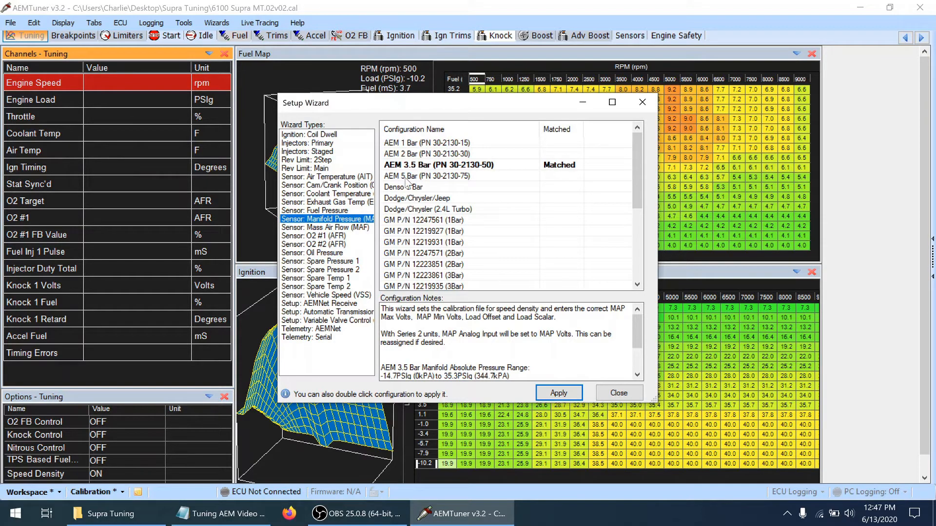
- Check the Mass Air Flow and O2 #1 configurations, and look up the wideband controller's part number and recommended setting in the Notes file
{"action": "left_click", "coordinate": [342, 229]}
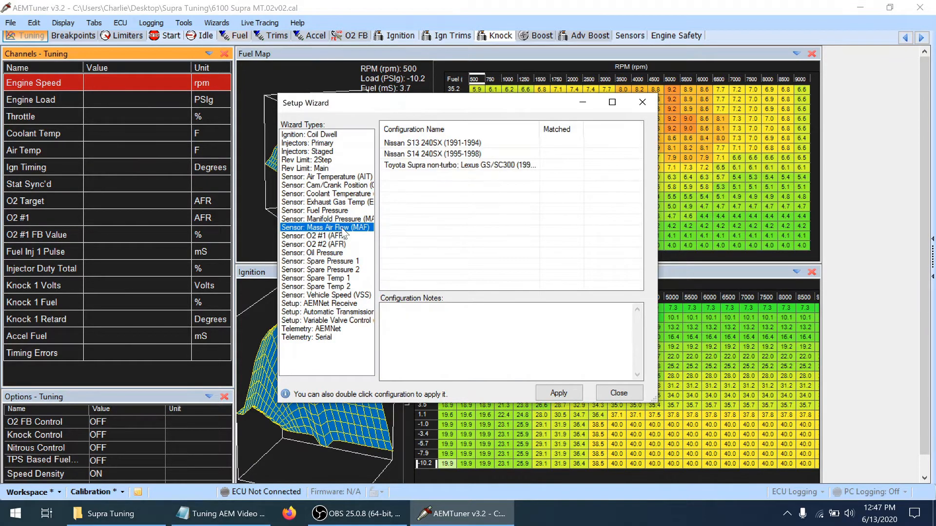
{"action": "left_click", "coordinate": [330, 238]}
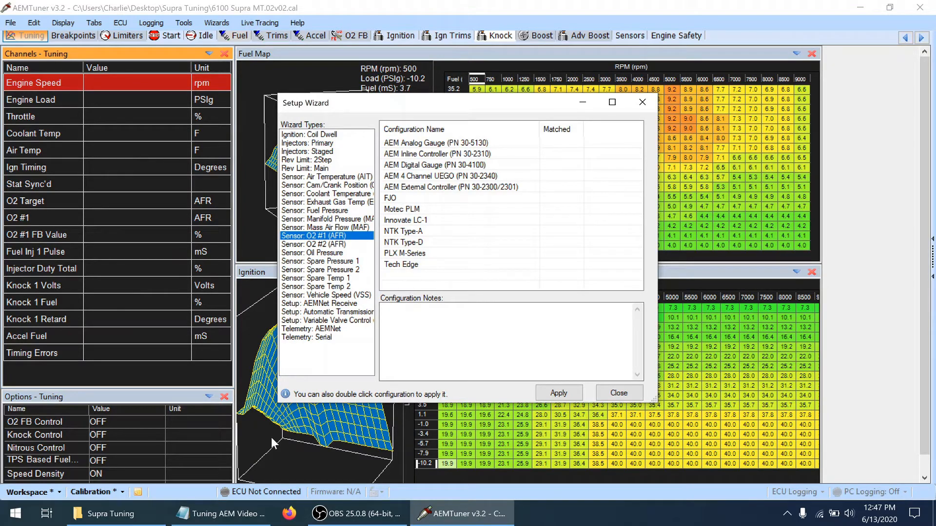
{"action": "left_click", "coordinate": [129, 518]}
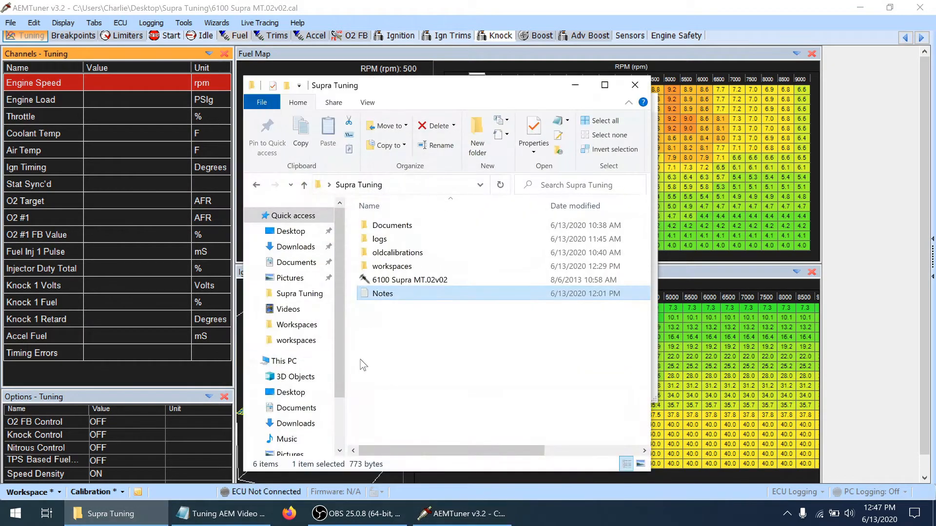
{"action": "double_click", "coordinate": [395, 294]}
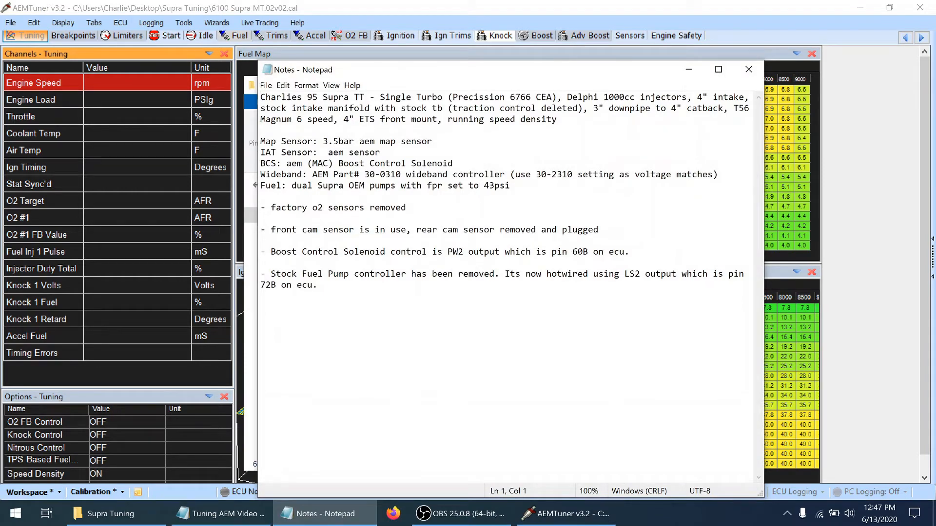
{"action": "left_click_drag", "start_coordinate": [364, 174], "coordinate": [504, 175]}
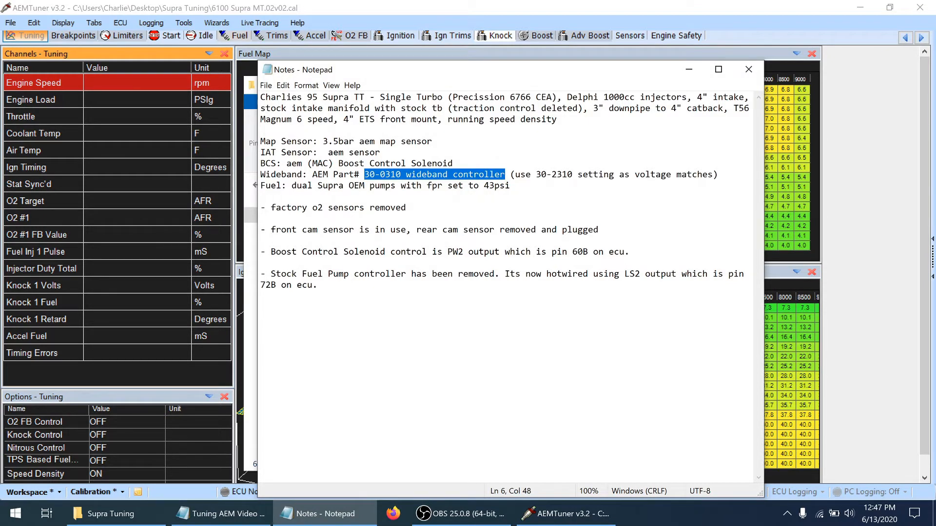
{"action": "left_click_drag", "start_coordinate": [536, 175], "coordinate": [573, 174]}
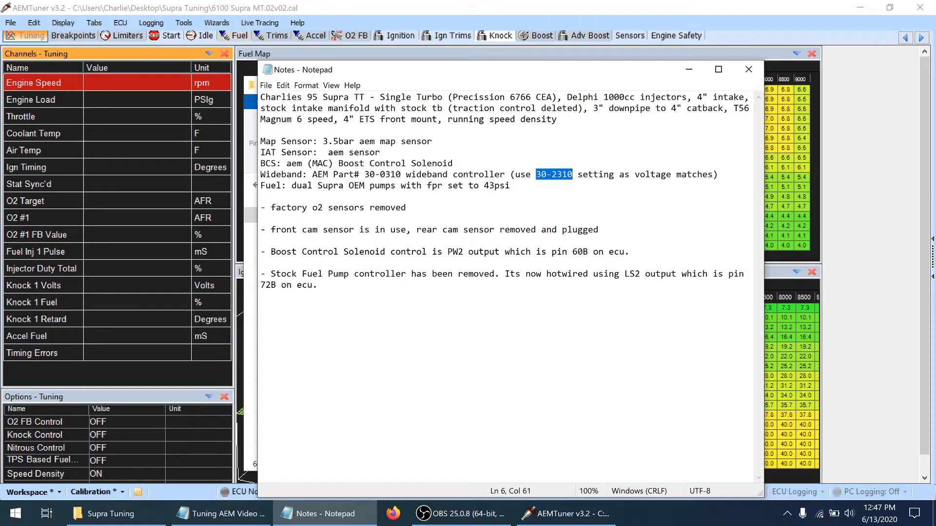
{"action": "left_click", "coordinate": [689, 70]}
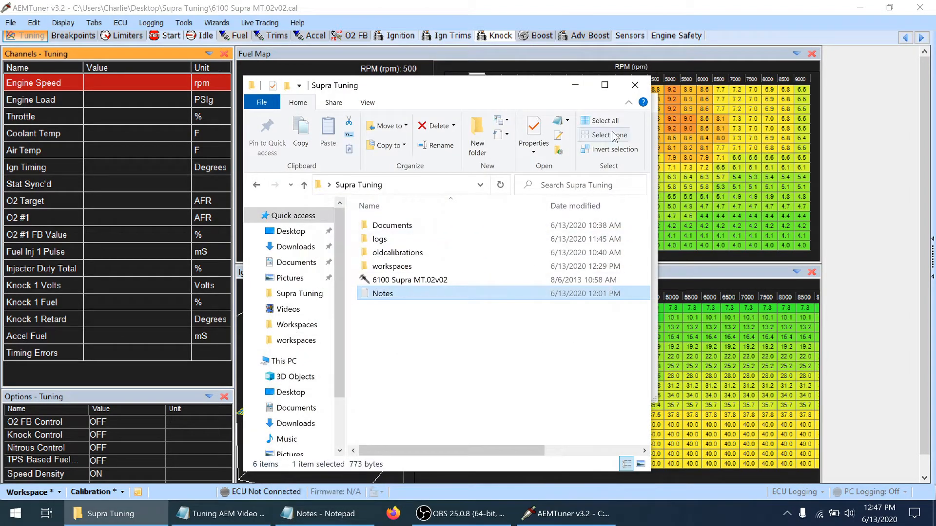
{"action": "left_click", "coordinate": [576, 85]}
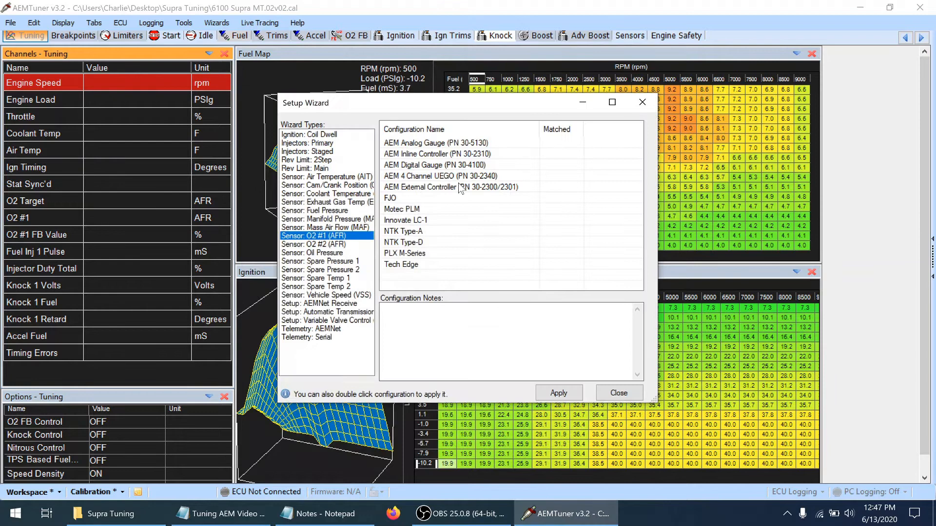
- Read the volts vs. AFR notes for the AEM Inline Controller (PN 30-2310) and apply that configuration to O2 #1
{"action": "left_click", "coordinate": [449, 157]}
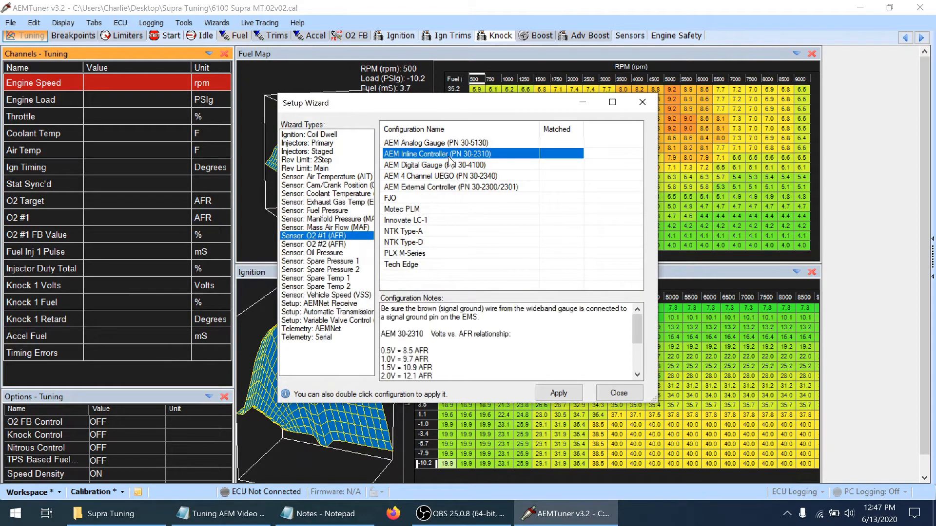
{"action": "left_click_drag", "start_coordinate": [381, 347], "coordinate": [422, 369]}
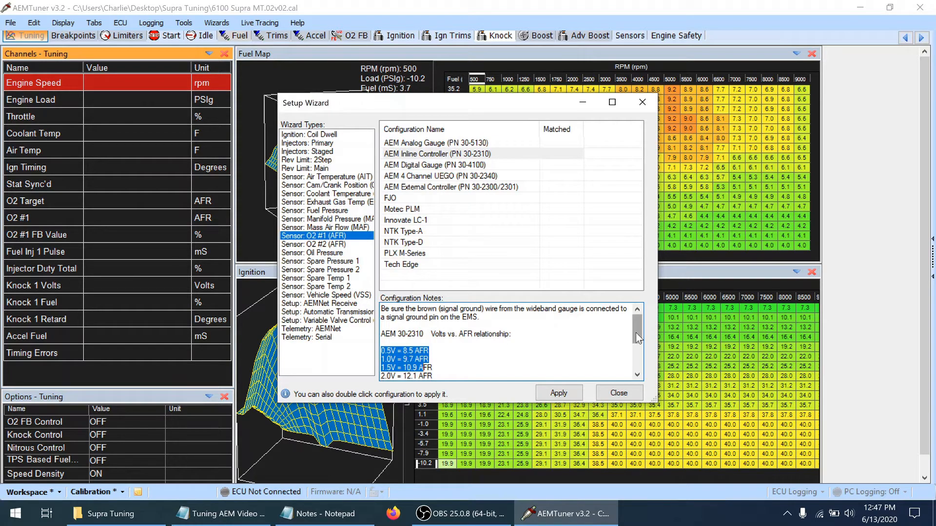
{"action": "left_click_drag", "start_coordinate": [635, 332], "coordinate": [639, 356]}
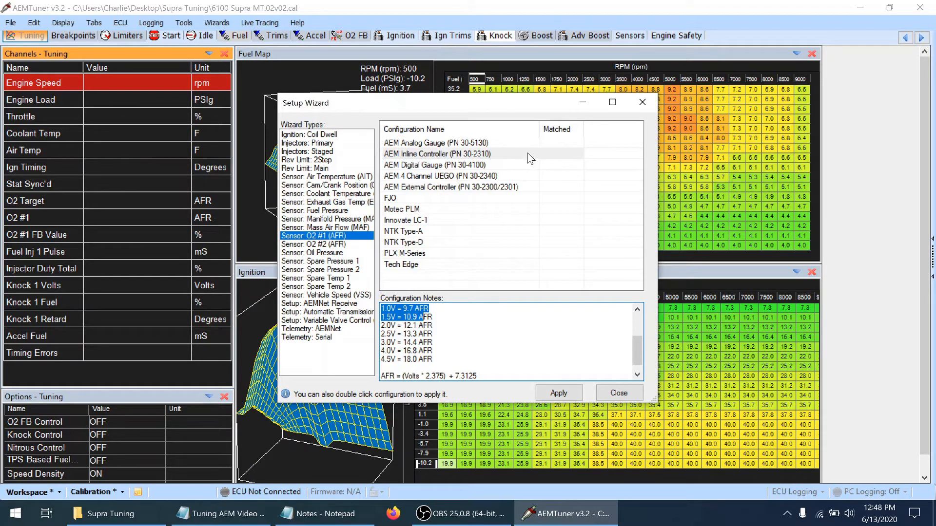
{"action": "left_click", "coordinate": [558, 392]}
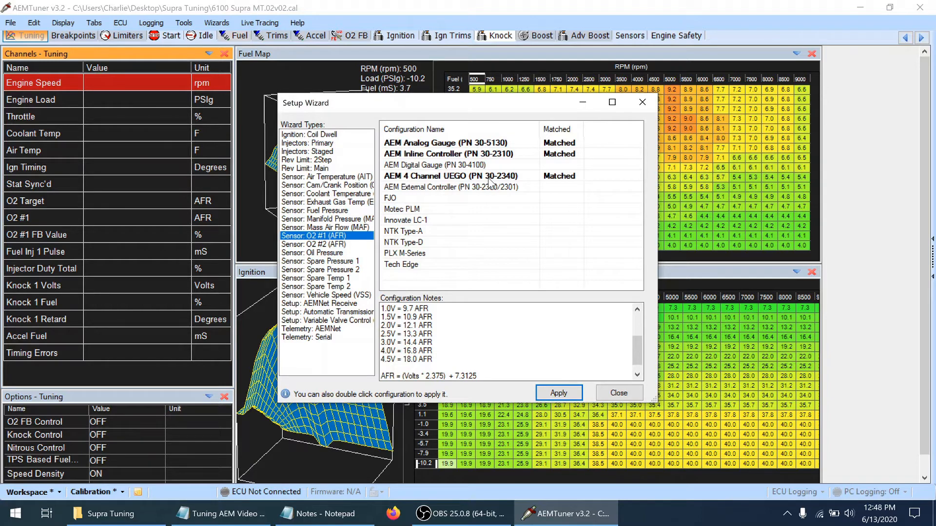
- Review the O2 #1 volts vs. AFR notes and open the 30-0310 X-Series Inline Wideband manual from the Documents folder in Microsoft Edge
{"action": "left_click_drag", "start_coordinate": [434, 360], "coordinate": [380, 300]}
{"action": "left_click", "coordinate": [462, 343]}
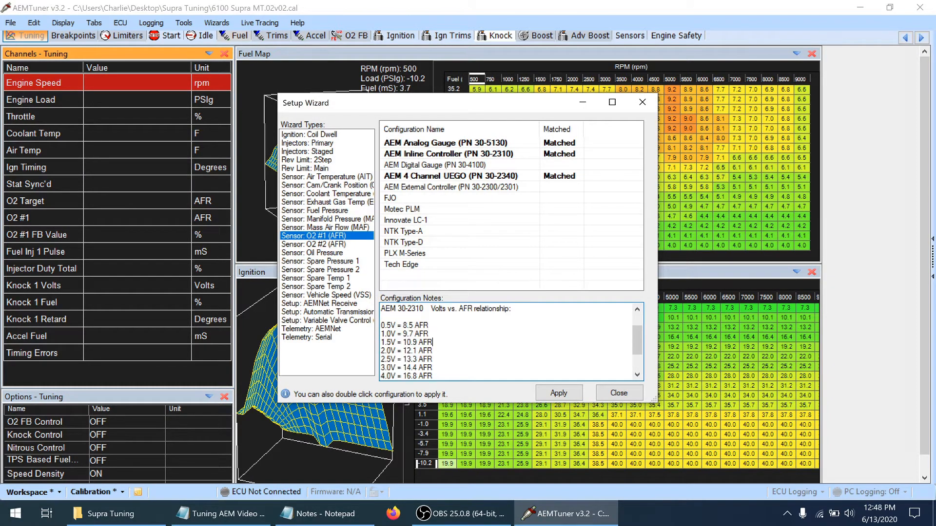
{"action": "left_click", "coordinate": [147, 516]}
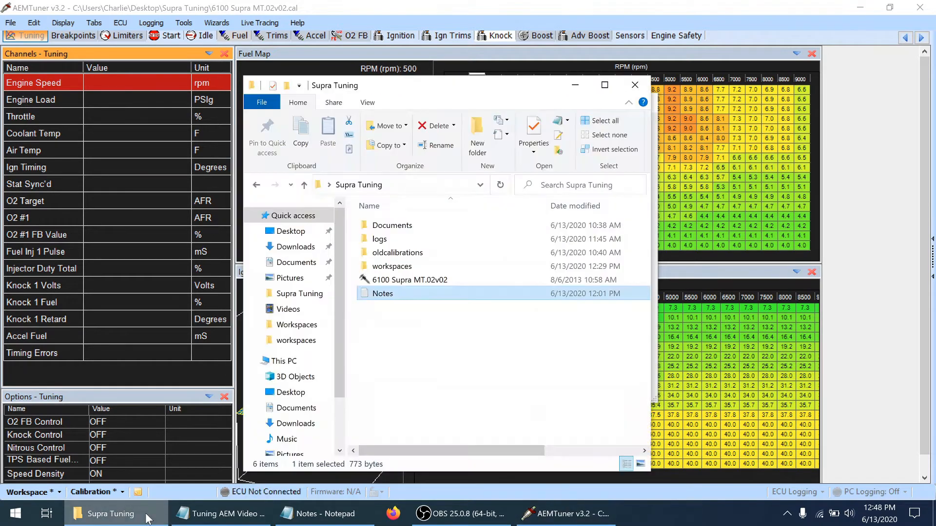
{"action": "double_click", "coordinate": [403, 227]}
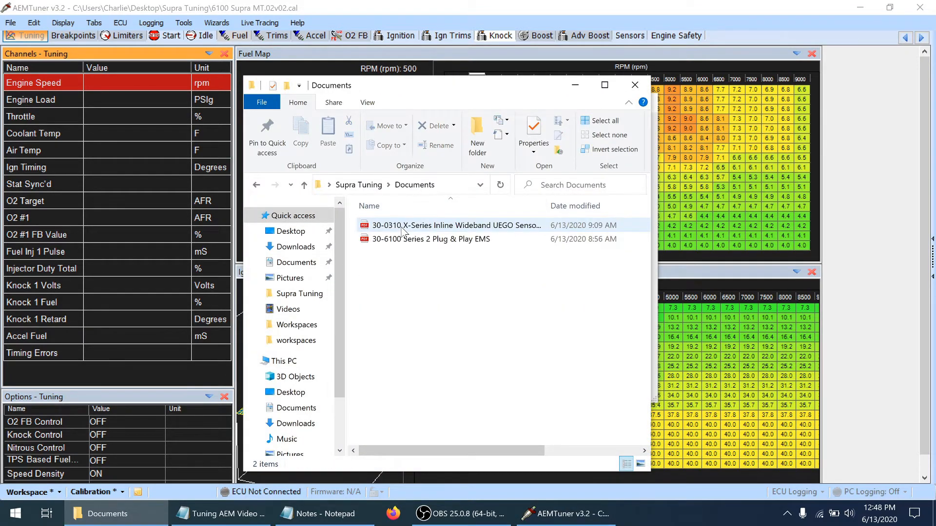
{"action": "double_click", "coordinate": [429, 227]}
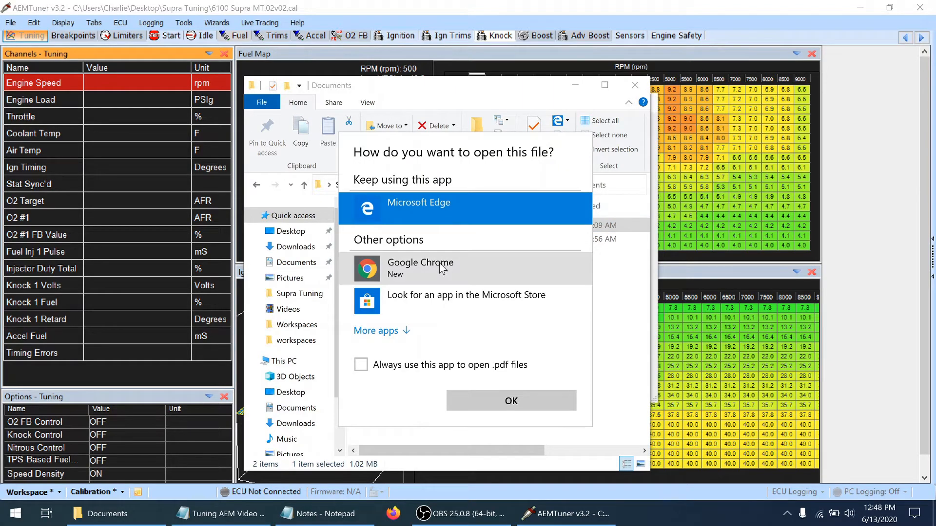
{"action": "left_click", "coordinate": [483, 401]}
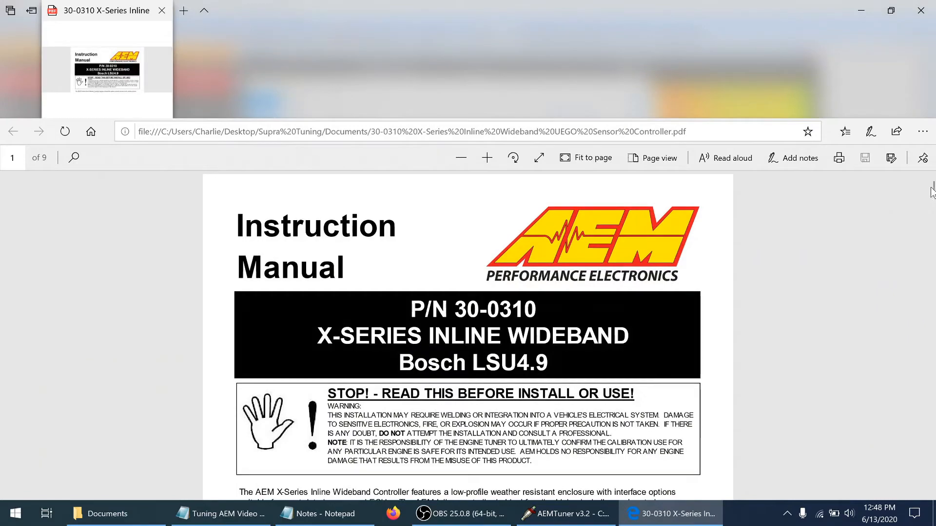
- Find the 0-5V Analog Output section of the wideband manual and read its scaling formulas and volts-to-AFR table
{"action": "scroll", "coordinate": [932, 195], "scroll_direction": "down", "scroll_amount": 5}
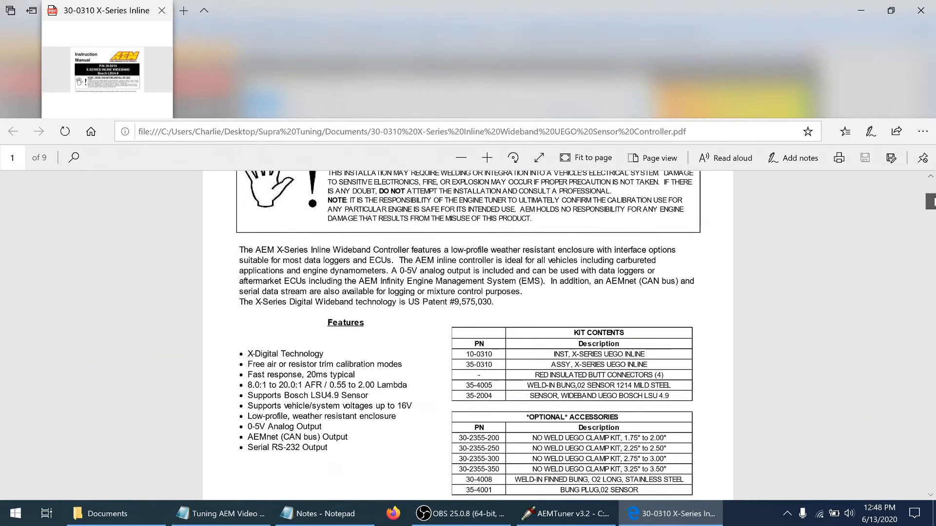
{"action": "scroll", "coordinate": [931, 200], "scroll_direction": "down", "scroll_amount": 12}
{"action": "scroll", "coordinate": [932, 221], "scroll_direction": "up", "scroll_amount": 4}
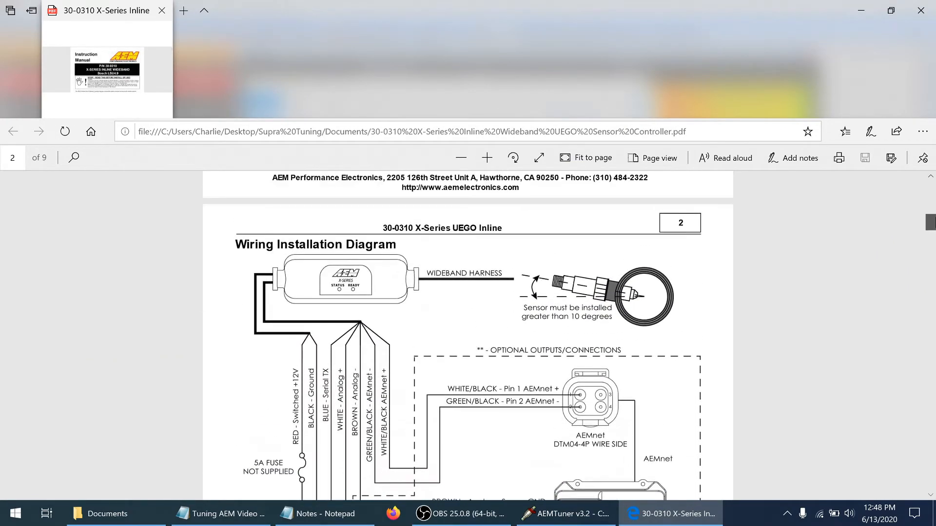
{"action": "scroll", "coordinate": [932, 222], "scroll_direction": "down", "scroll_amount": 10}
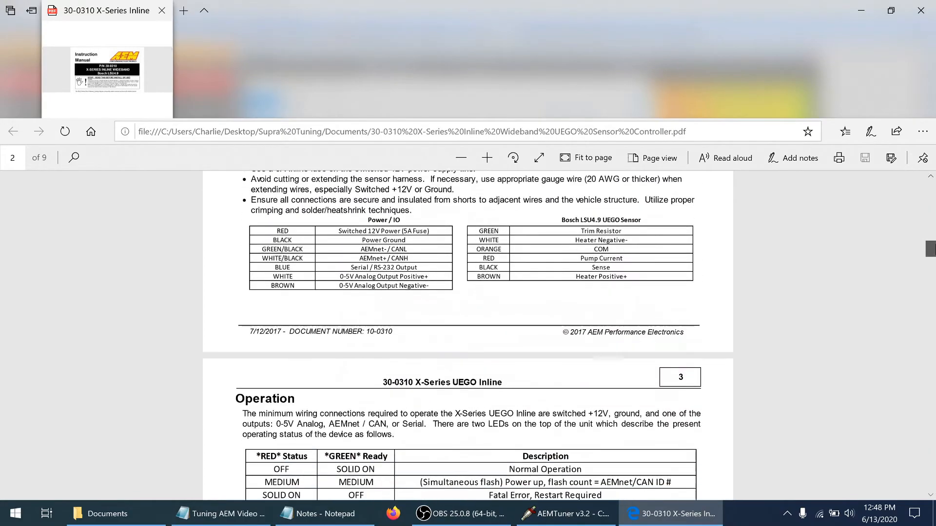
{"action": "scroll", "coordinate": [468, 336], "scroll_direction": "down", "scroll_amount": 6}
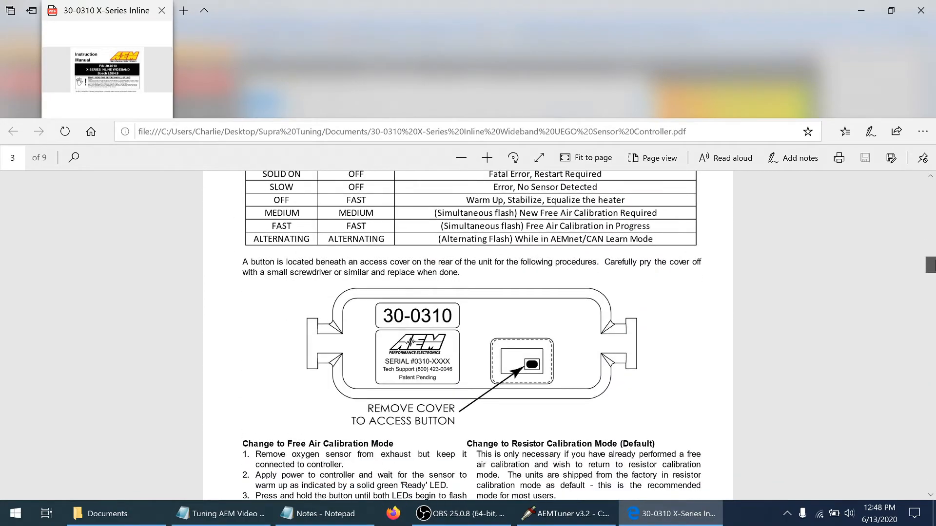
{"action": "scroll", "coordinate": [468, 336], "scroll_direction": "down", "scroll_amount": 10}
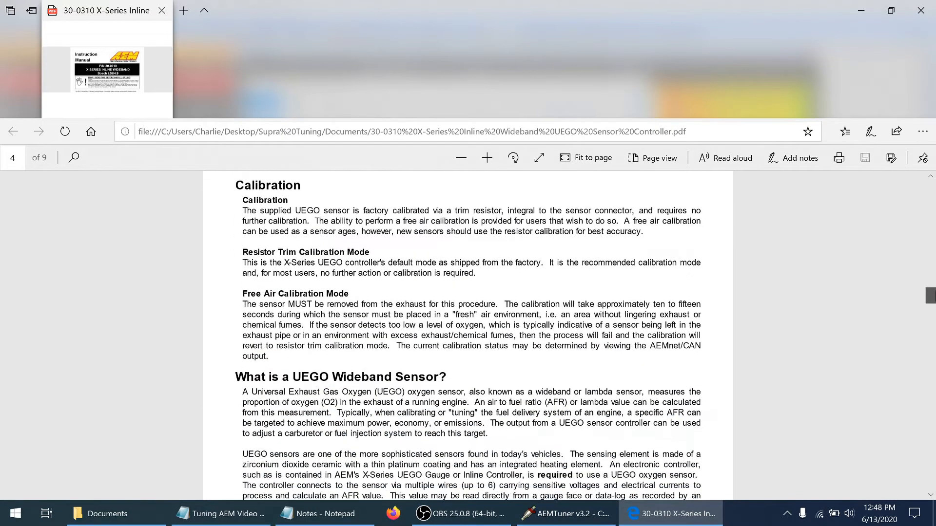
{"action": "scroll", "coordinate": [468, 336], "scroll_direction": "down", "scroll_amount": 10}
{"action": "scroll", "coordinate": [468, 336], "scroll_direction": "down", "scroll_amount": 15}
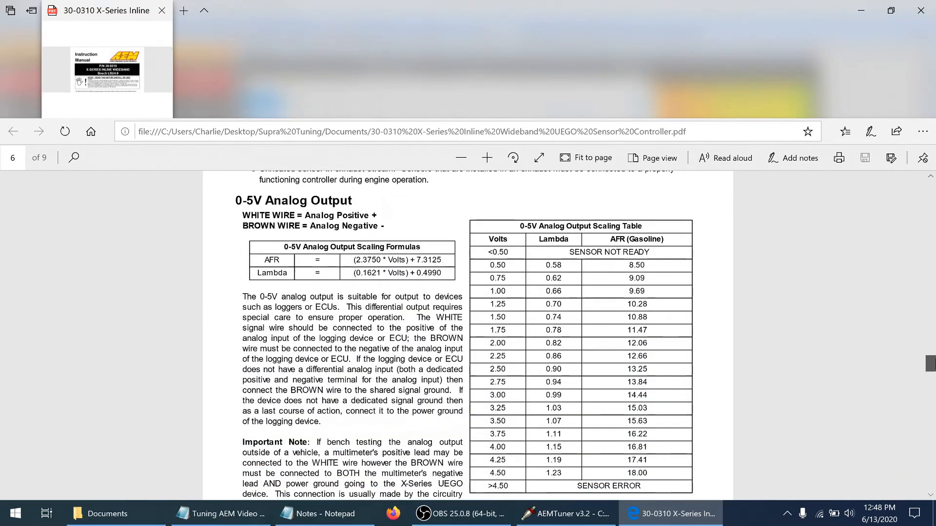
{"action": "scroll", "coordinate": [690, 345], "scroll_direction": "down", "scroll_amount": 1}
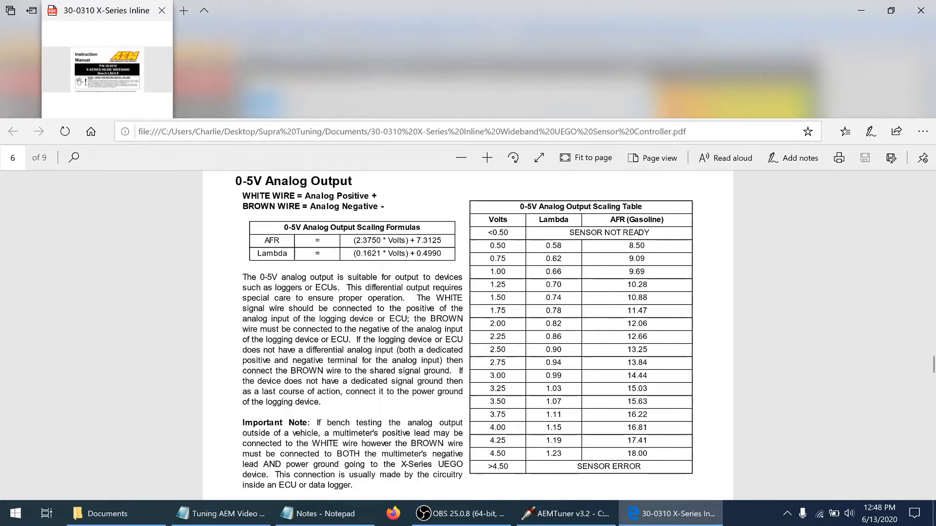
- Switch between AEMTuner and the wideband manual to compare the O2 #1 configuration notes with the manual's scaling table
{"action": "left_click", "coordinate": [561, 516]}
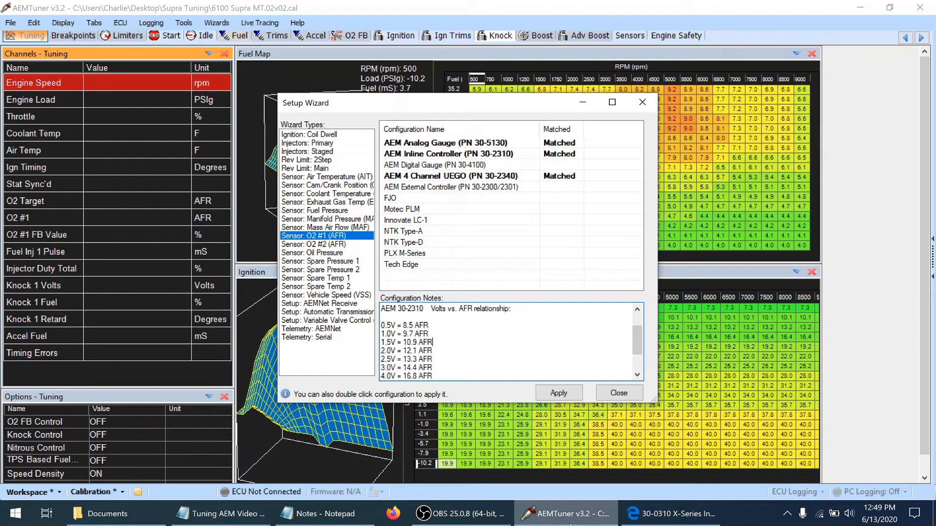
{"action": "left_click", "coordinate": [632, 521]}
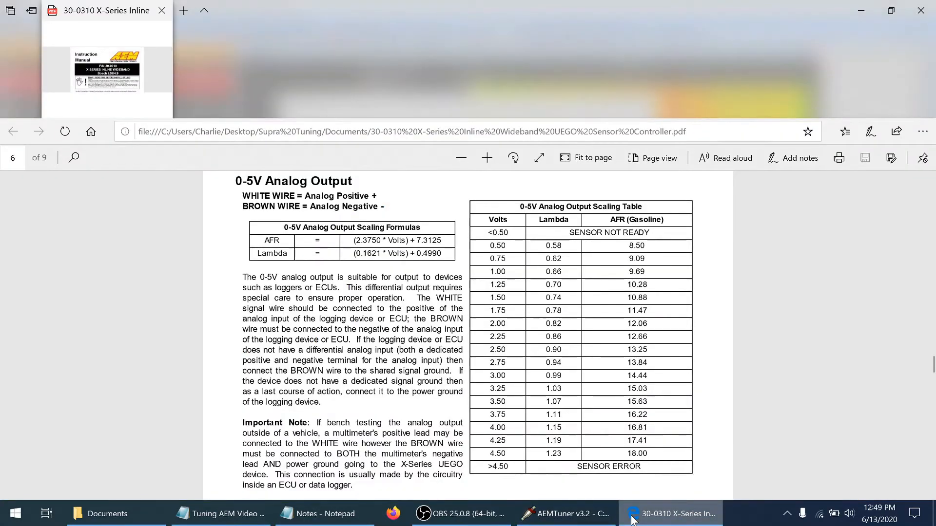
{"action": "left_click", "coordinate": [633, 520]}
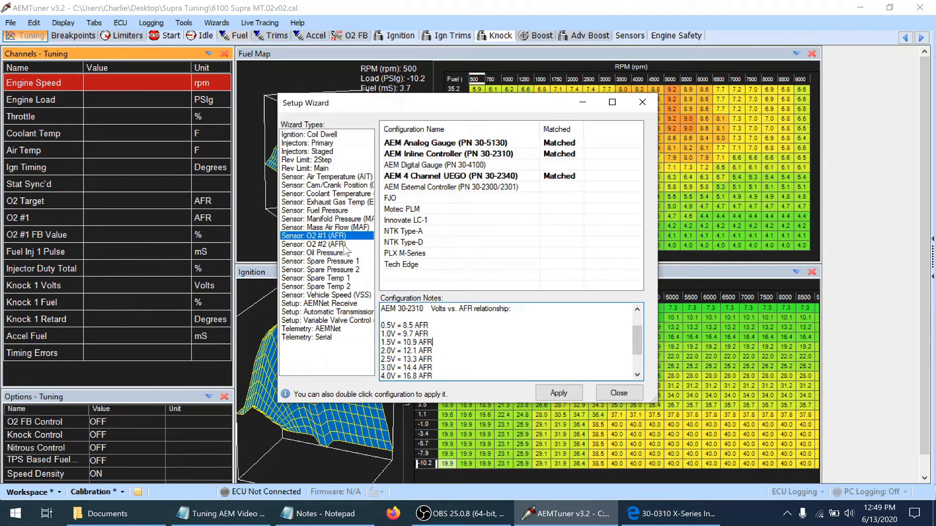
- Check the O2 #2, oil pressure, spare pressure, spare temperature and vehicle speed sensor configurations for matches
{"action": "left_click", "coordinate": [344, 244]}
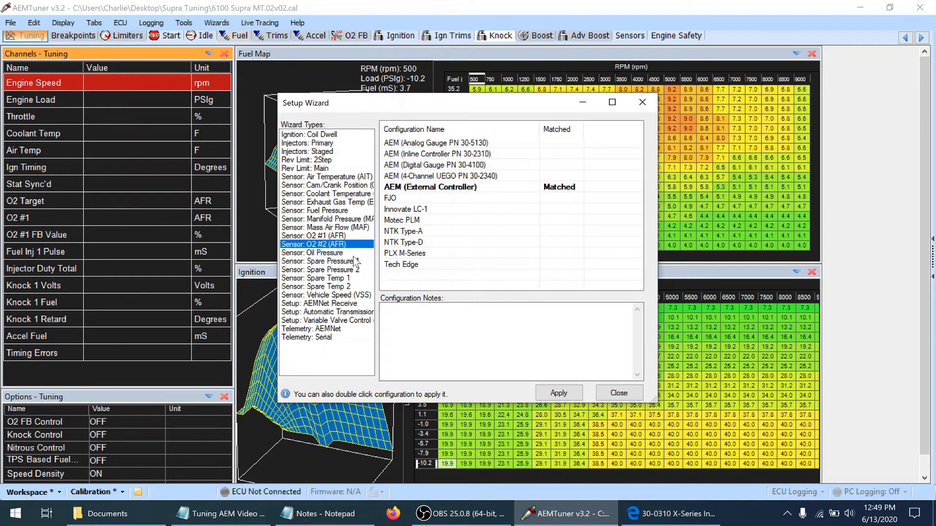
{"action": "left_click", "coordinate": [329, 254]}
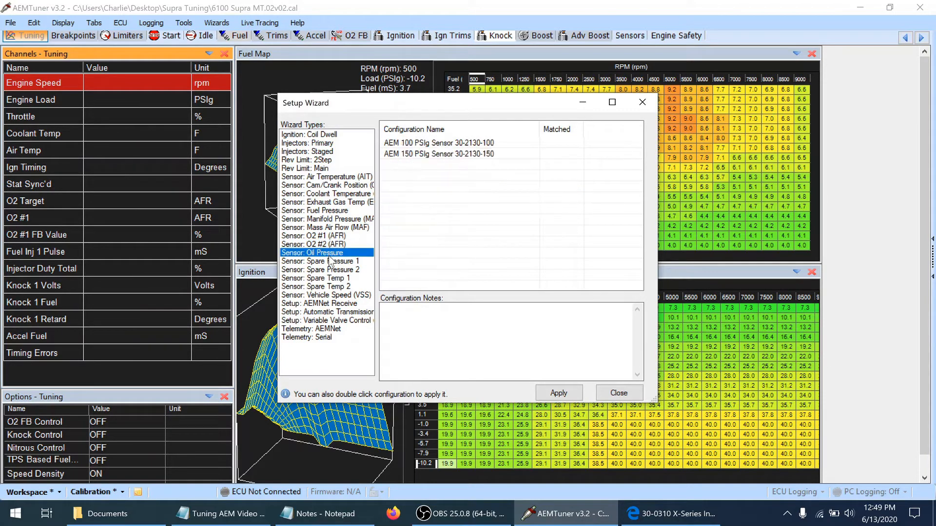
{"action": "left_click", "coordinate": [326, 263]}
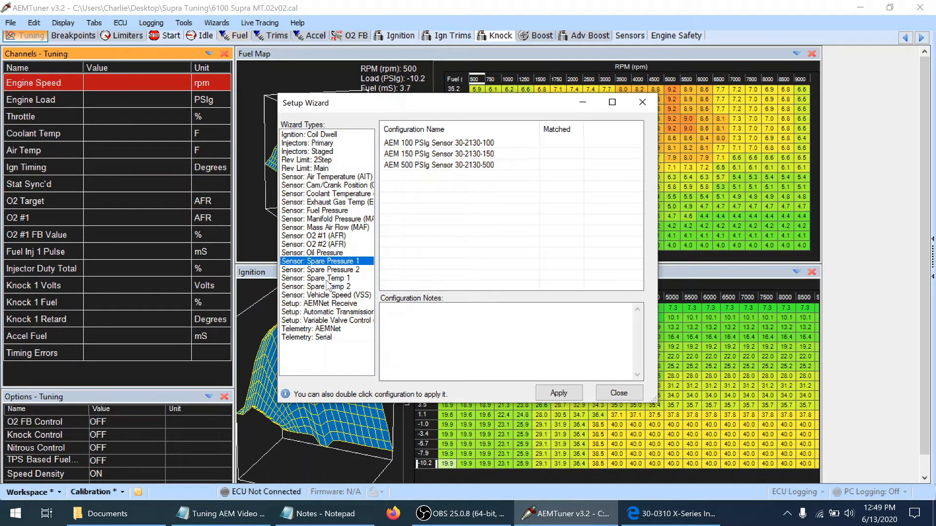
{"action": "left_click", "coordinate": [329, 270]}
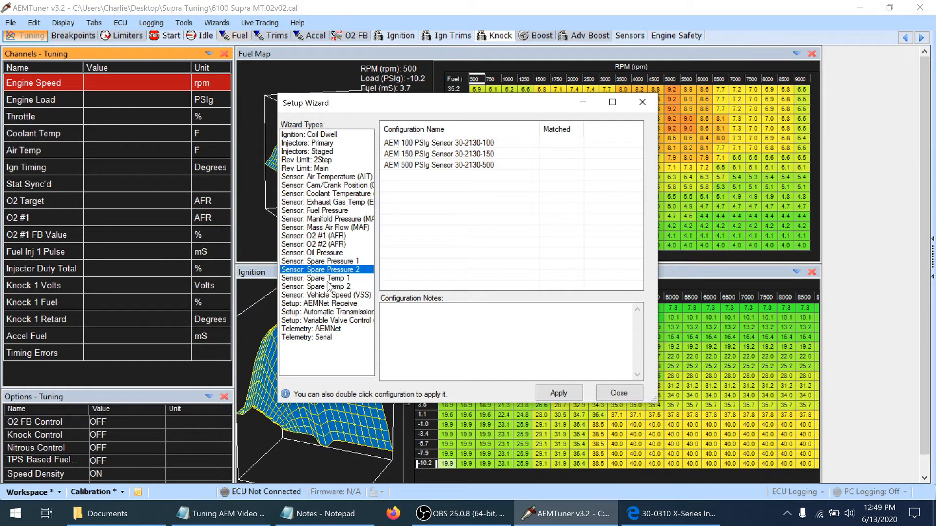
{"action": "left_click", "coordinate": [329, 279]}
{"action": "left_click", "coordinate": [326, 295]}
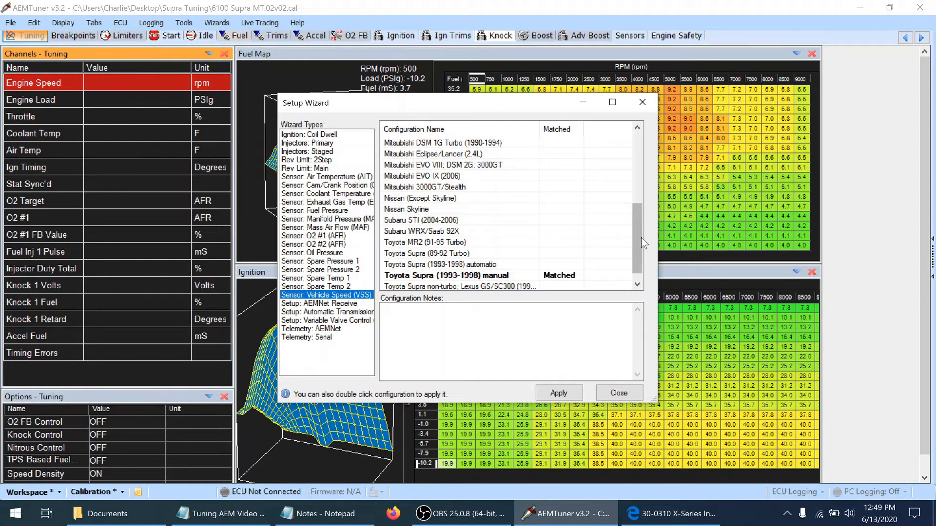
{"action": "left_click_drag", "start_coordinate": [639, 227], "coordinate": [639, 238]}
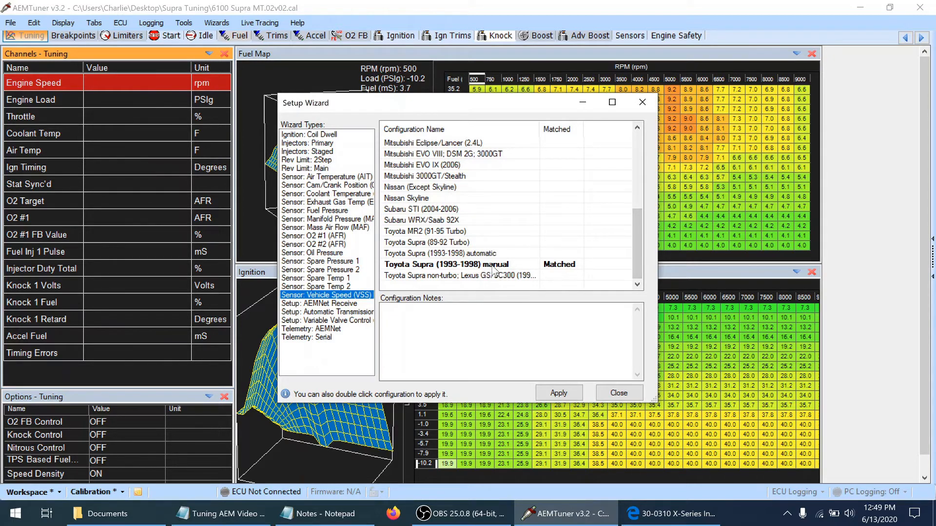
- Check the AEMNet Receive, Automatic Transmission, Variable Valve Control and telemetry configurations, and close the Setup Wizard
{"action": "left_click", "coordinate": [329, 304]}
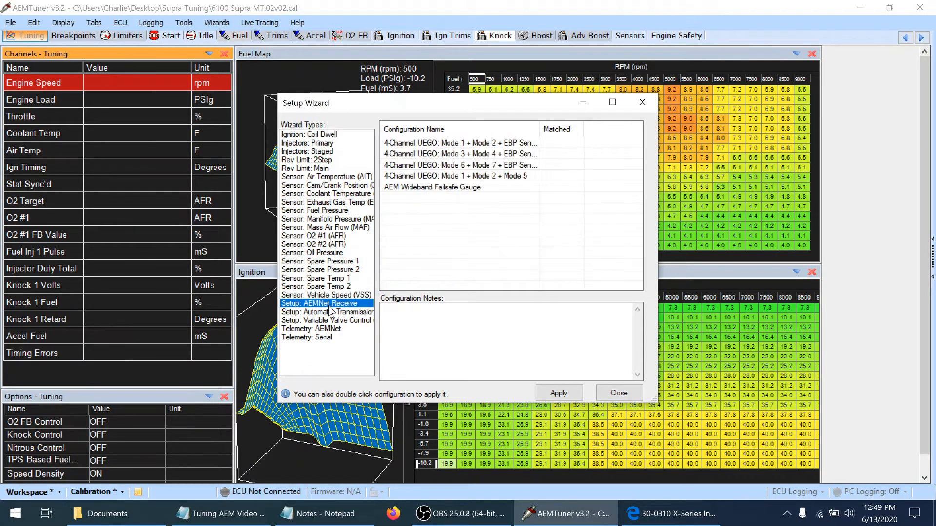
{"action": "left_click", "coordinate": [328, 313]}
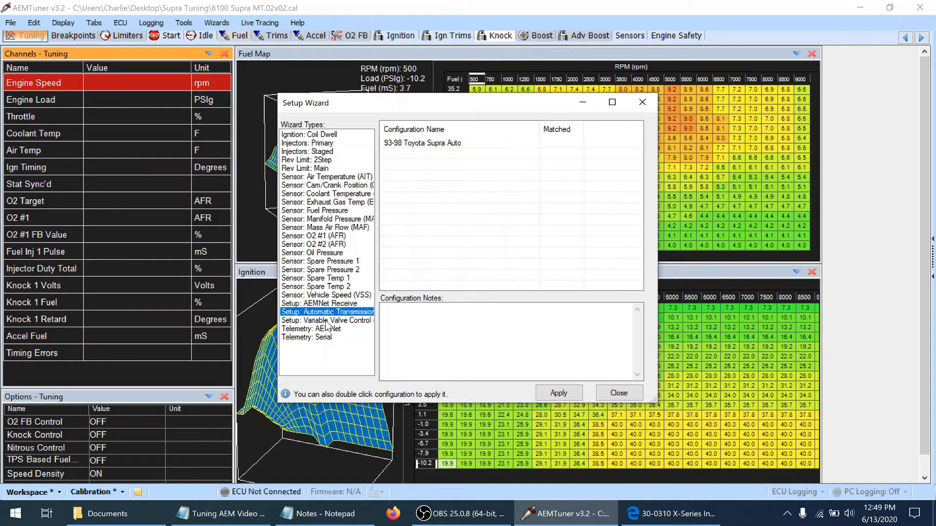
{"action": "left_click", "coordinate": [327, 322]}
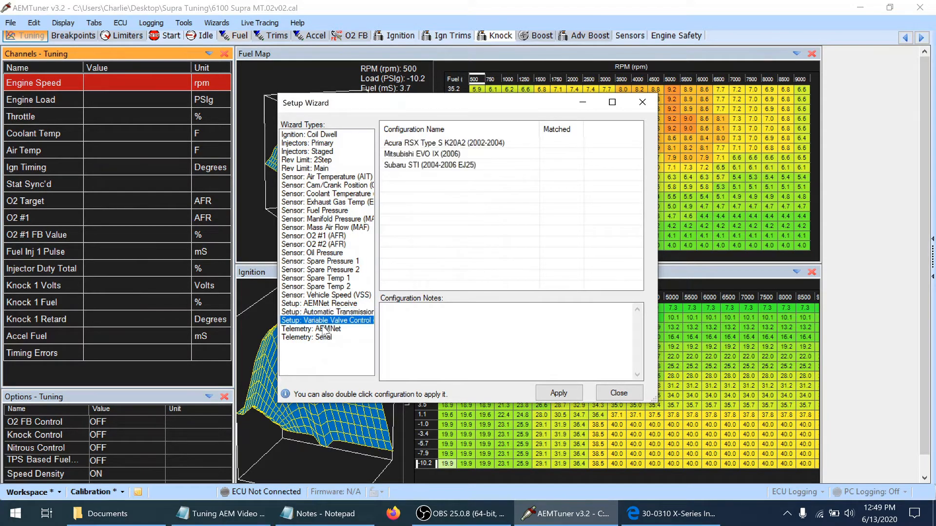
{"action": "left_click", "coordinate": [323, 331]}
{"action": "left_click", "coordinate": [319, 338]}
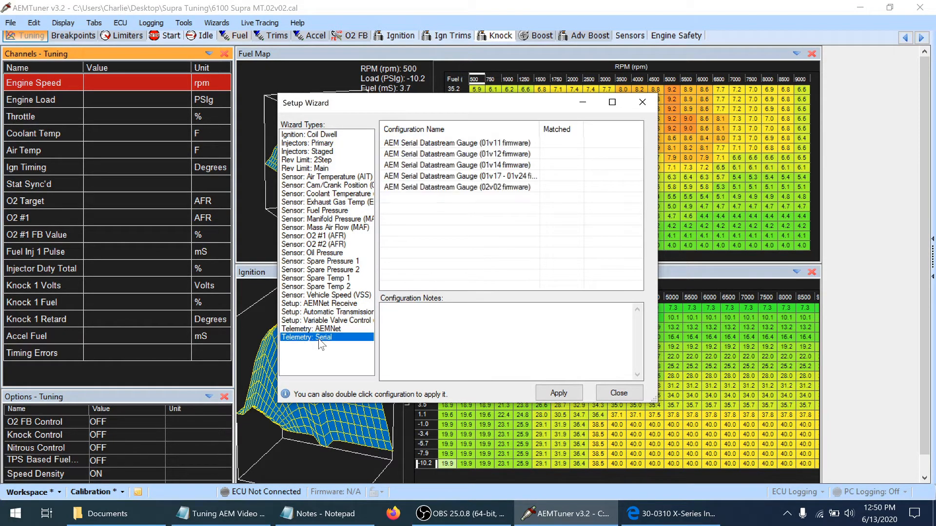
{"action": "left_click", "coordinate": [609, 393]}
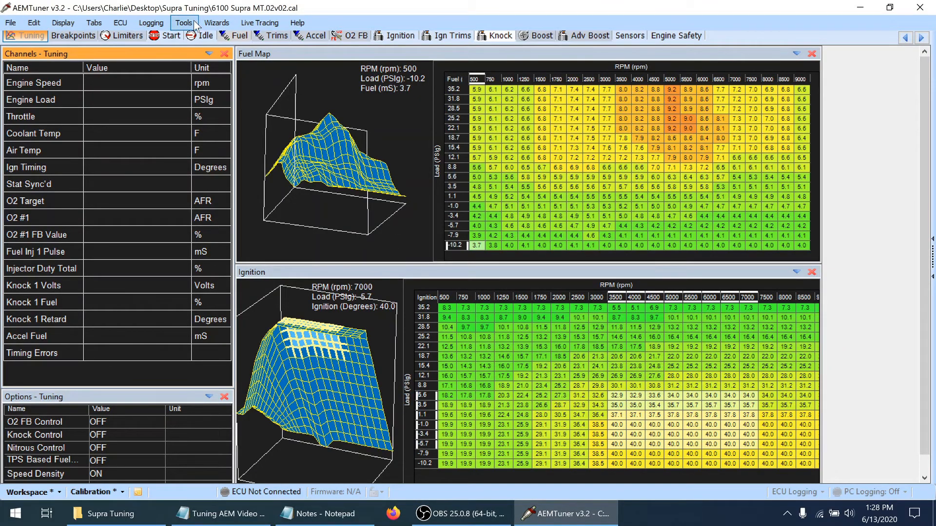
- Reopen the Setup Wizard to read the Precision Turbo 1000cc (95lb) 2ohm primary injector notes and browse the other injectors, then close it
{"action": "left_click", "coordinate": [216, 23]}
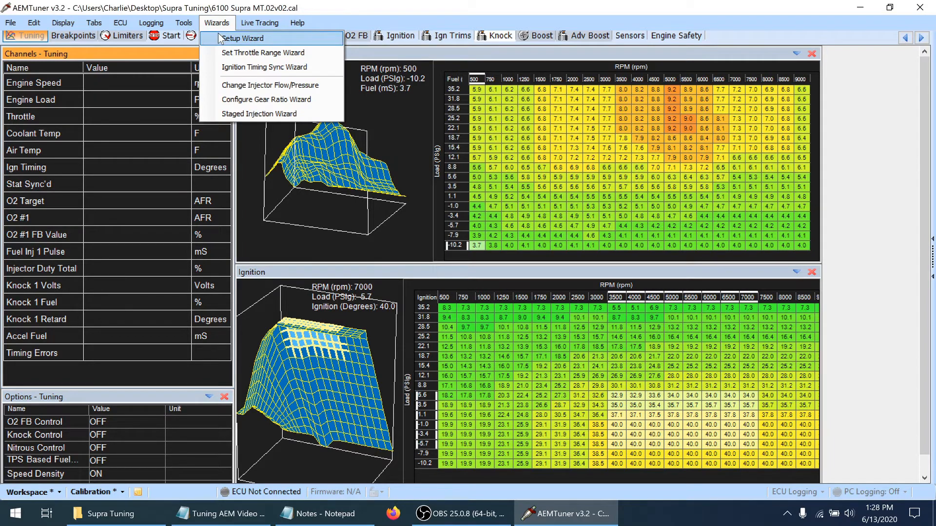
{"action": "left_click", "coordinate": [219, 38]}
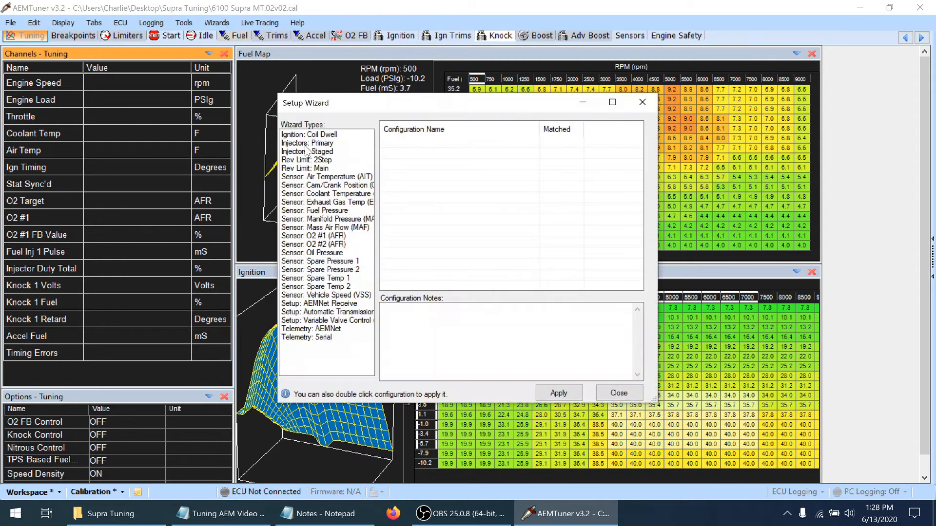
{"action": "left_click", "coordinate": [307, 144]}
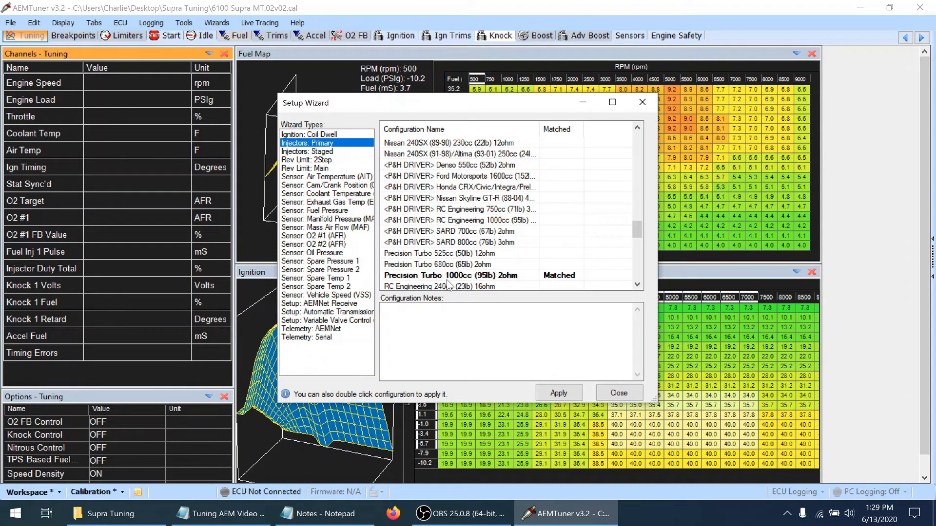
{"action": "left_click", "coordinate": [523, 276]}
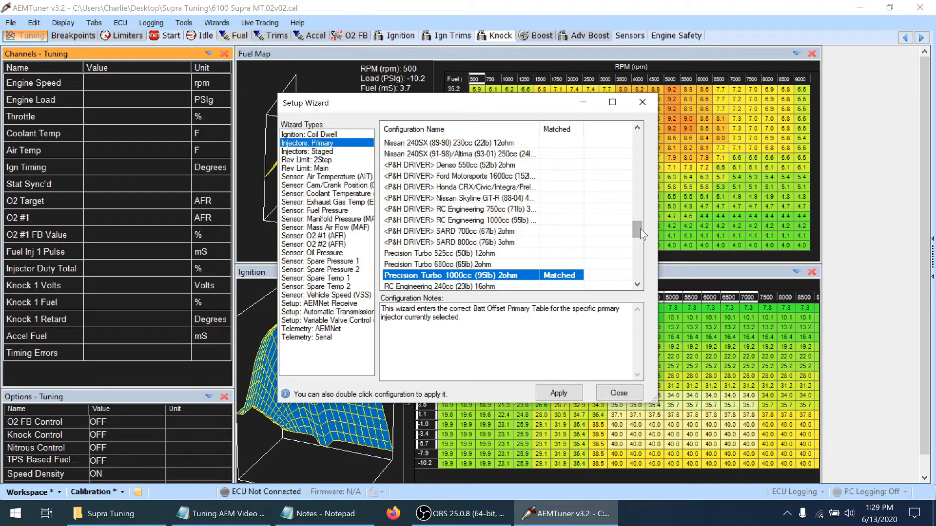
{"action": "left_click_drag", "start_coordinate": [640, 227], "coordinate": [635, 196]}
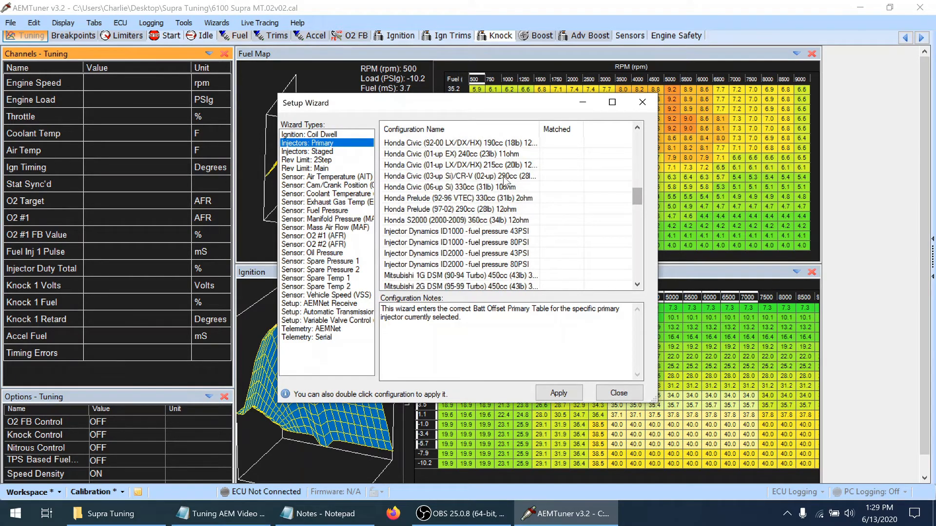
{"action": "left_click", "coordinate": [619, 393]}
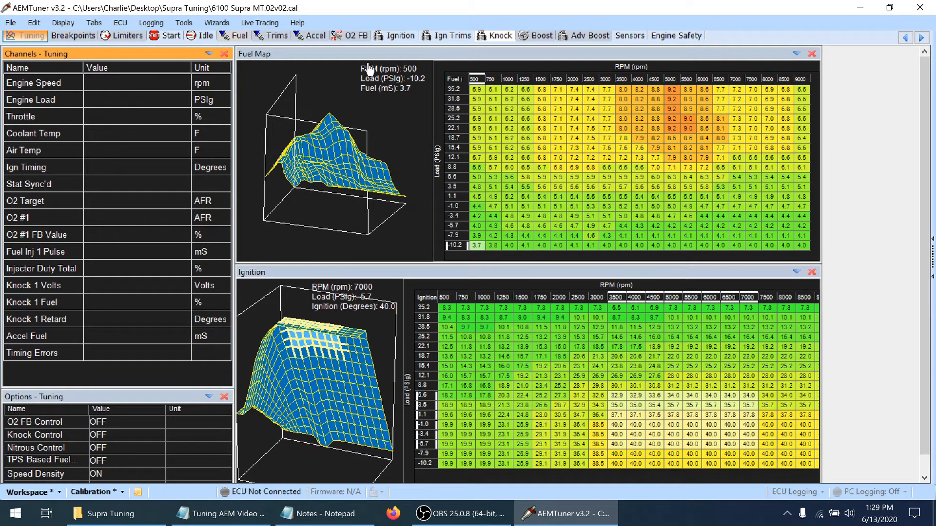
- Show the fuel trims and inspect the Batt Offset Primary curve at 10, 14 and 13 battery volts
{"action": "left_click", "coordinate": [260, 23]}
{"action": "left_click", "coordinate": [272, 26]}
{"action": "left_click", "coordinate": [273, 36]}
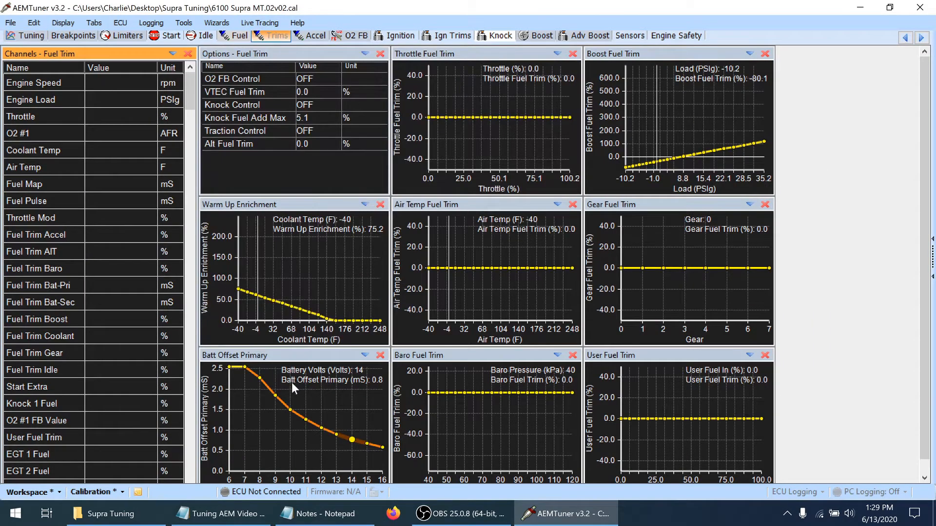
{"action": "left_click", "coordinate": [292, 382]}
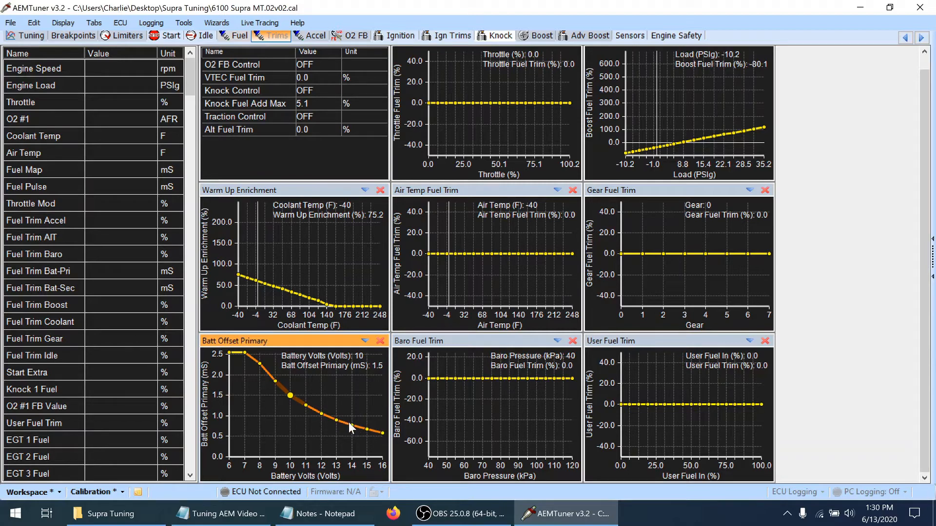
{"action": "left_click", "coordinate": [353, 426]}
{"action": "left_click", "coordinate": [337, 420]}
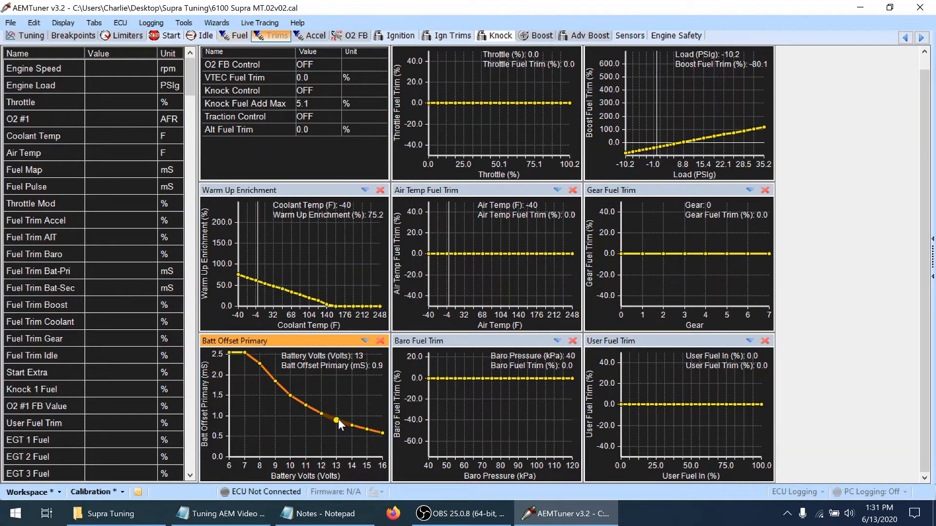
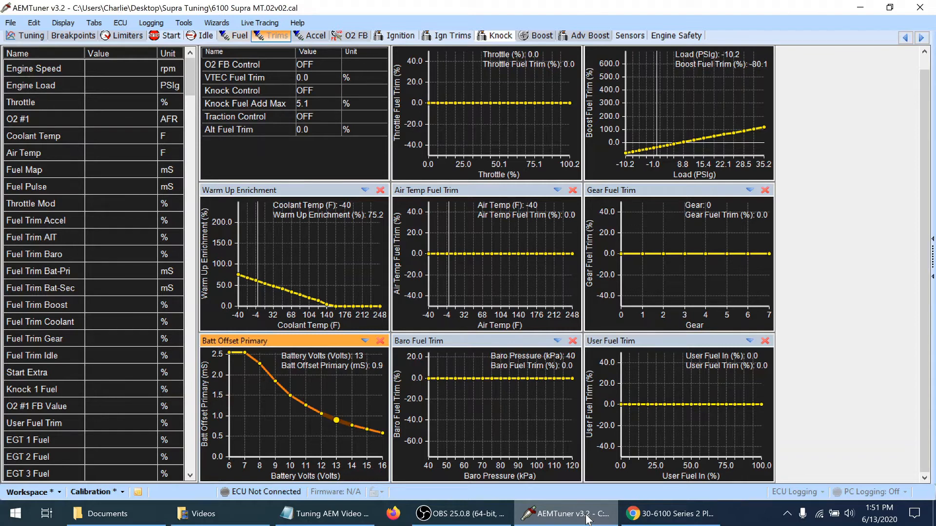
- Switch to the 30-6100 Series 2 manual in Chrome and read the fuel pump wiring notes on pins 22A and 68B
{"action": "left_click", "coordinate": [631, 515]}
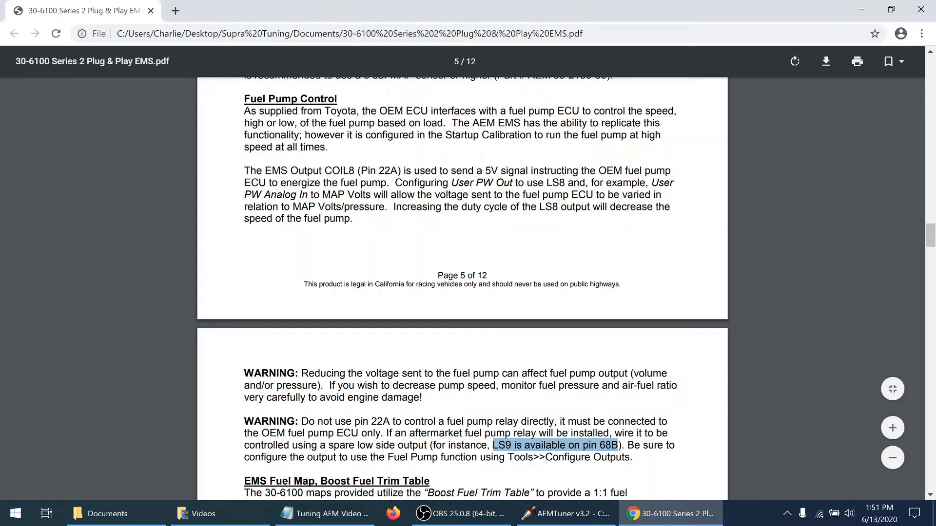
{"action": "double_click", "coordinate": [381, 422]}
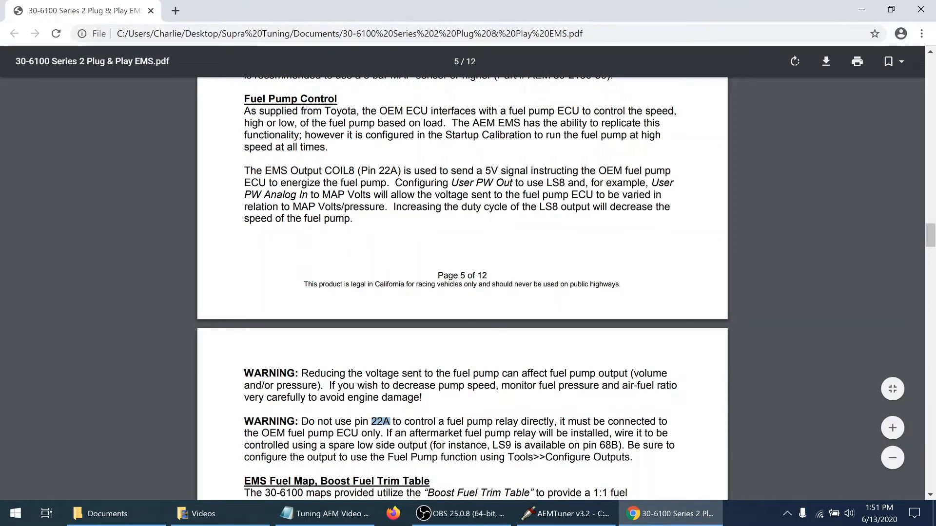
{"action": "left_click_drag", "start_coordinate": [361, 171], "coordinate": [424, 183]}
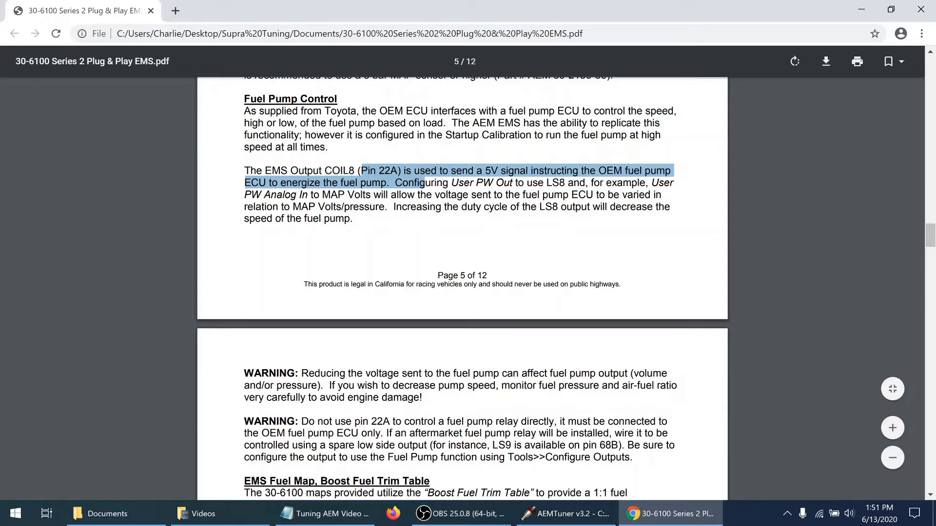
{"action": "left_click_drag", "start_coordinate": [434, 445], "coordinate": [514, 445]}
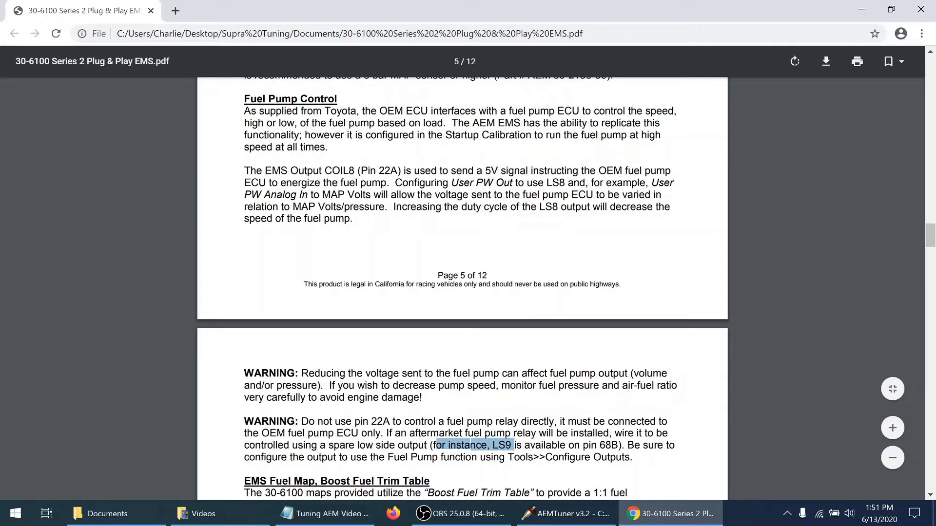
{"action": "left_click_drag", "start_coordinate": [619, 445], "coordinate": [599, 445]}
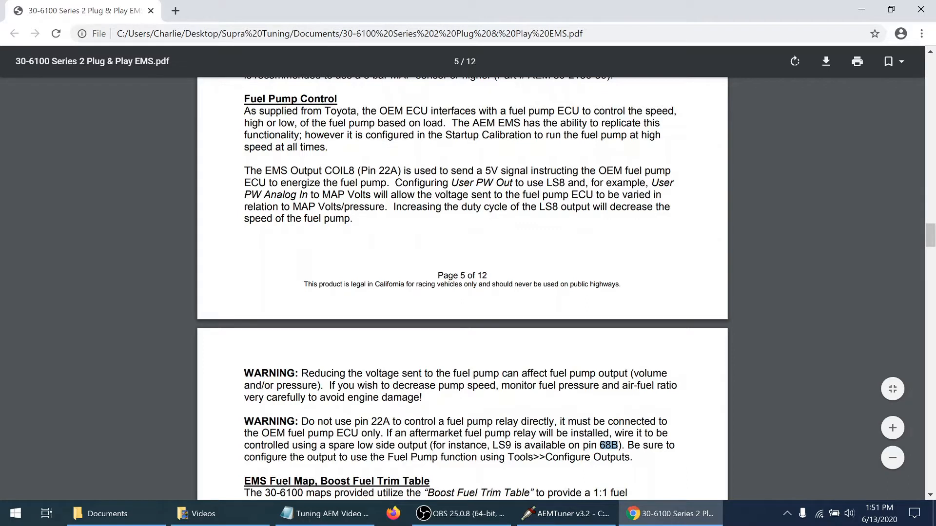
{"action": "left_click_drag", "start_coordinate": [467, 421], "coordinate": [554, 421]}
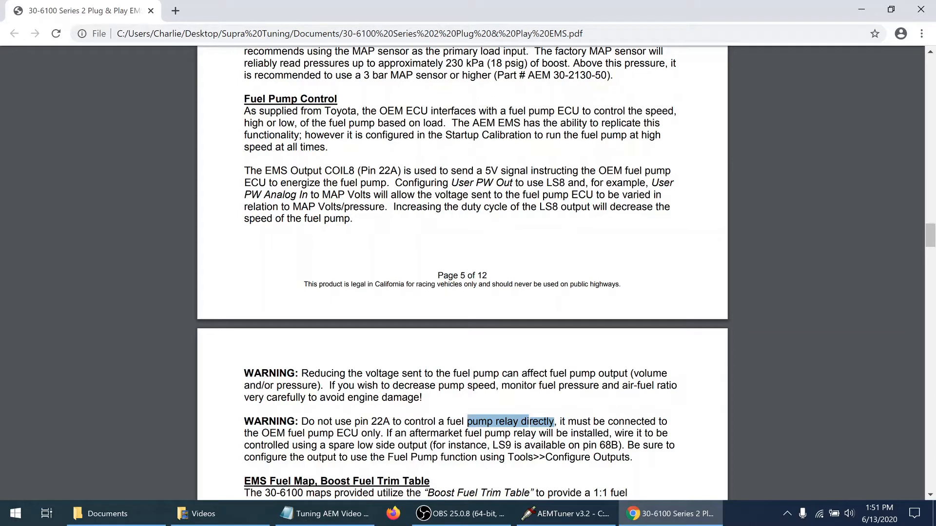
- Return to AEMTuner and read the fuel pump output and ECU pin in the calibration notes, closing them when done
{"action": "left_click", "coordinate": [536, 512]}
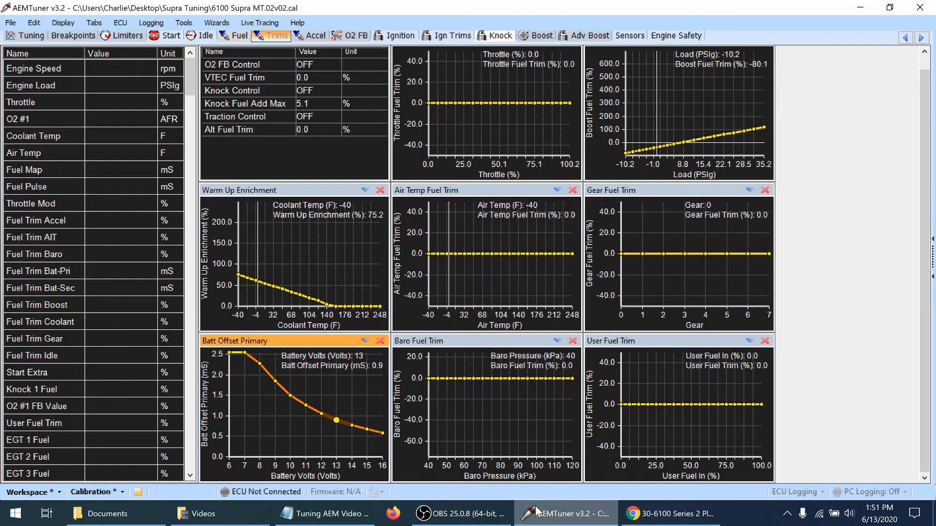
{"action": "left_click", "coordinate": [11, 22]}
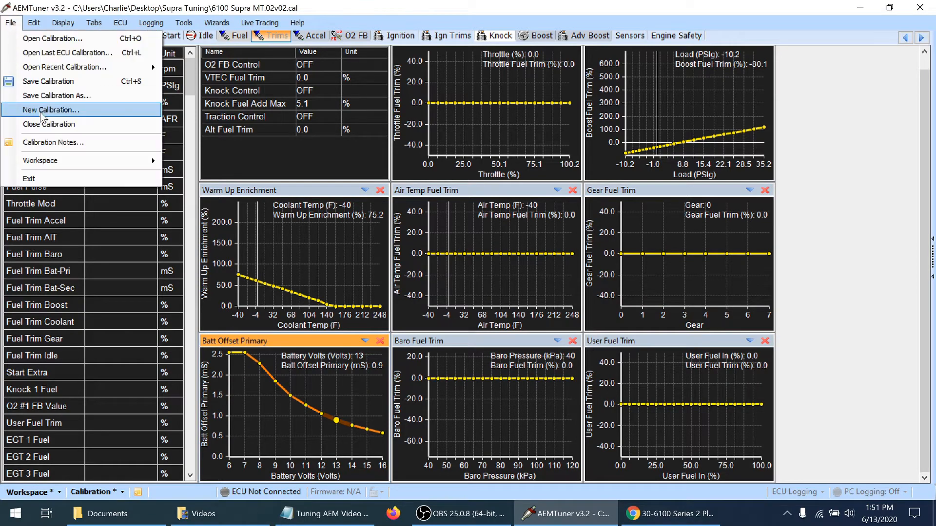
{"action": "left_click", "coordinate": [39, 142]}
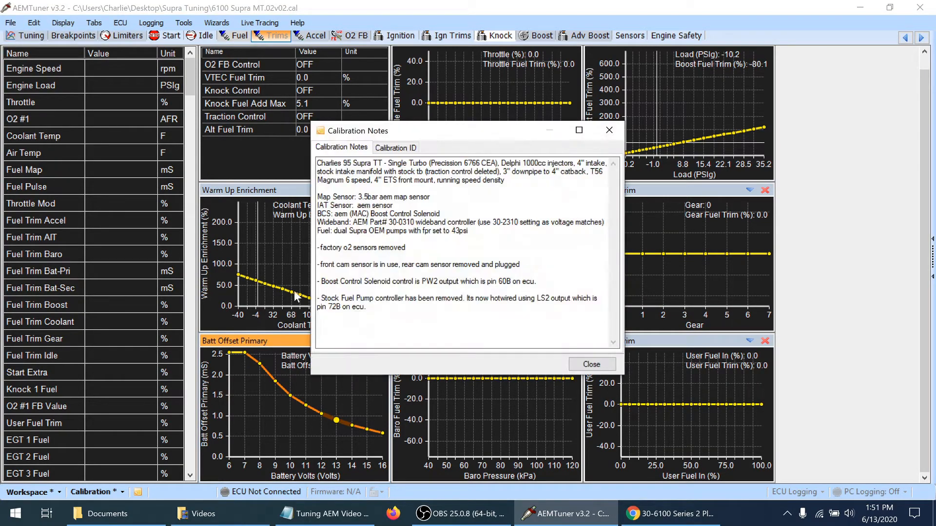
{"action": "left_click_drag", "start_coordinate": [368, 307], "coordinate": [317, 307]}
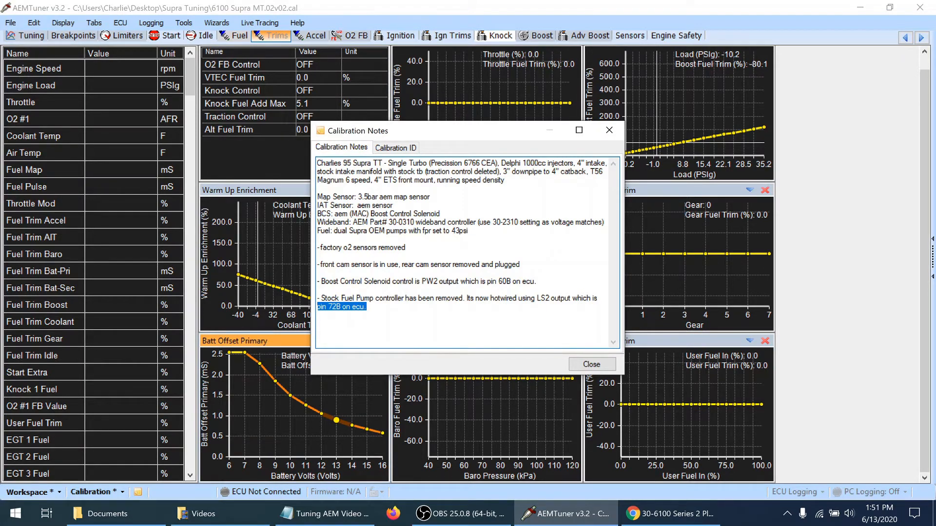
{"action": "left_click", "coordinate": [587, 364]}
- Open the output pin configuration and clear the Fuel Pump function from Coil 8
{"action": "left_click", "coordinate": [191, 22]}
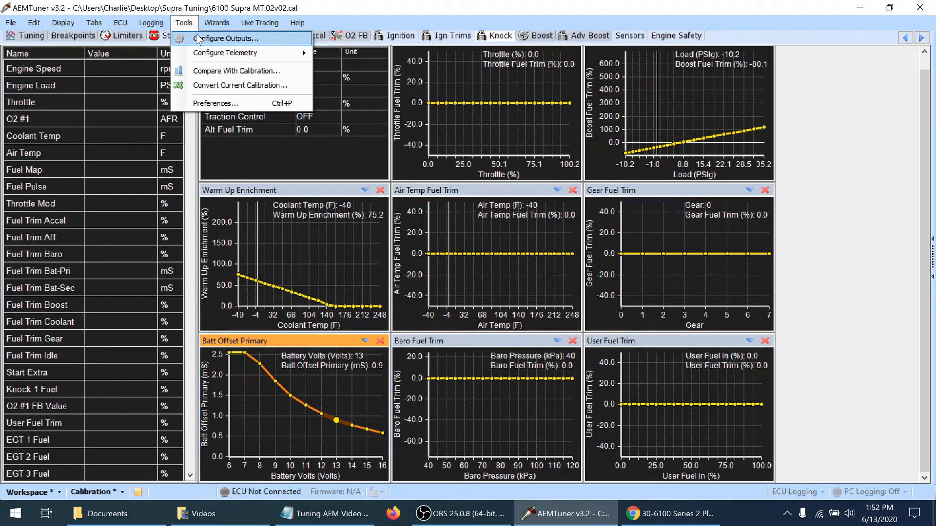
{"action": "left_click", "coordinate": [199, 39]}
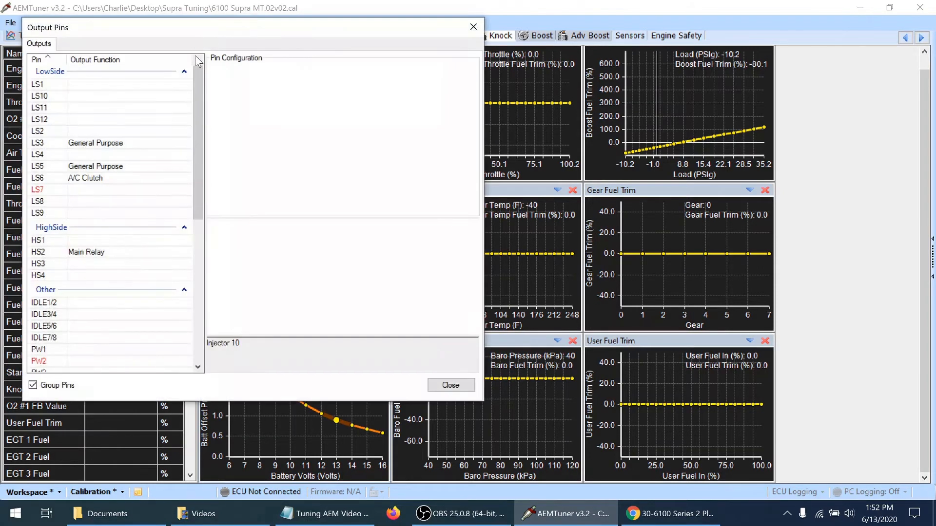
{"action": "left_click_drag", "start_coordinate": [198, 80], "coordinate": [195, 259]}
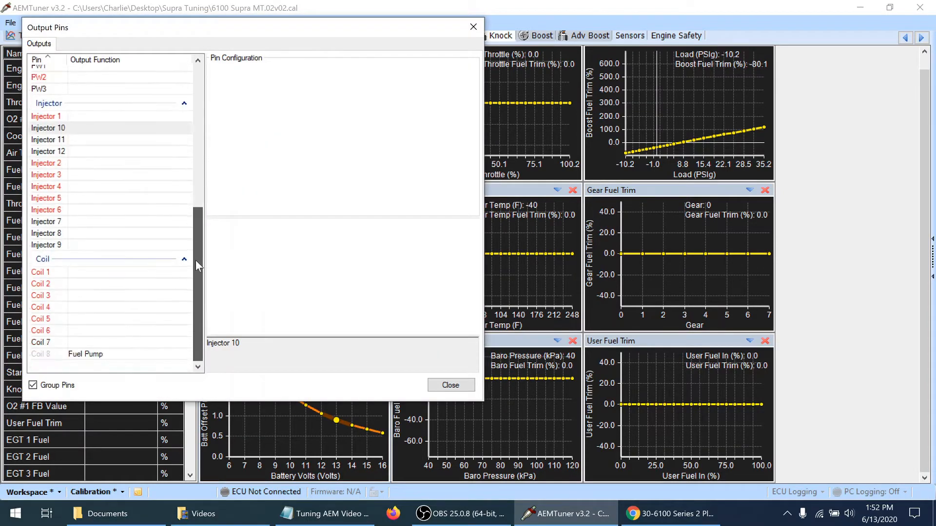
{"action": "left_click", "coordinate": [76, 355]}
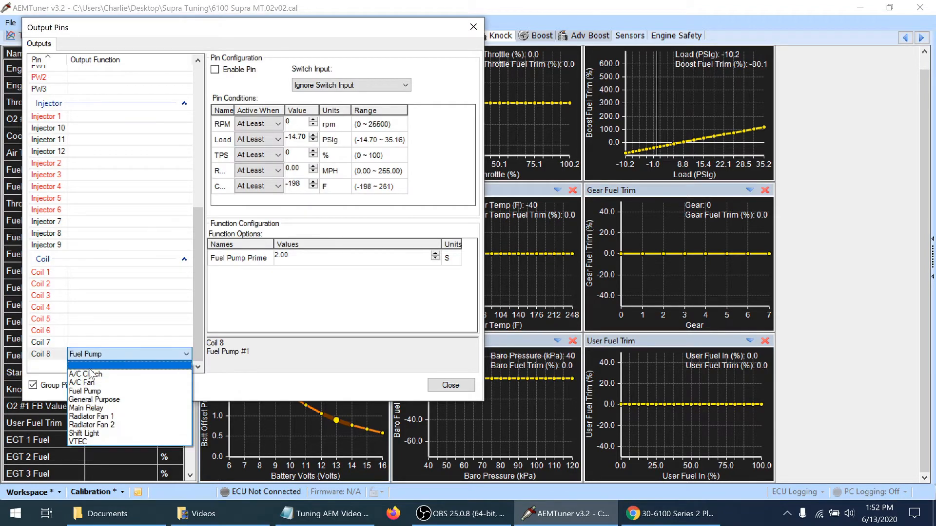
{"action": "left_click", "coordinate": [91, 364]}
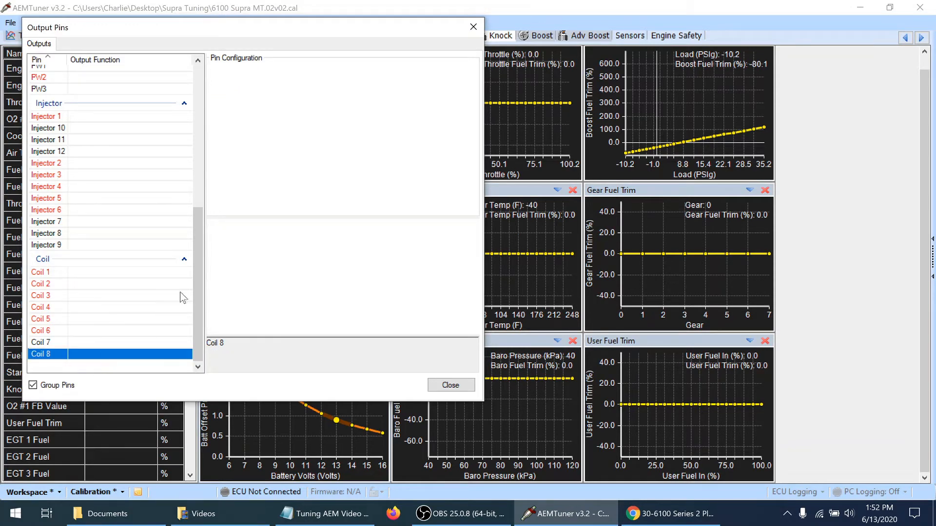
- Assign the Fuel Pump function to low-side output LS2, enable the pin, and close the output configuration
{"action": "left_click_drag", "start_coordinate": [195, 272], "coordinate": [200, 118]}
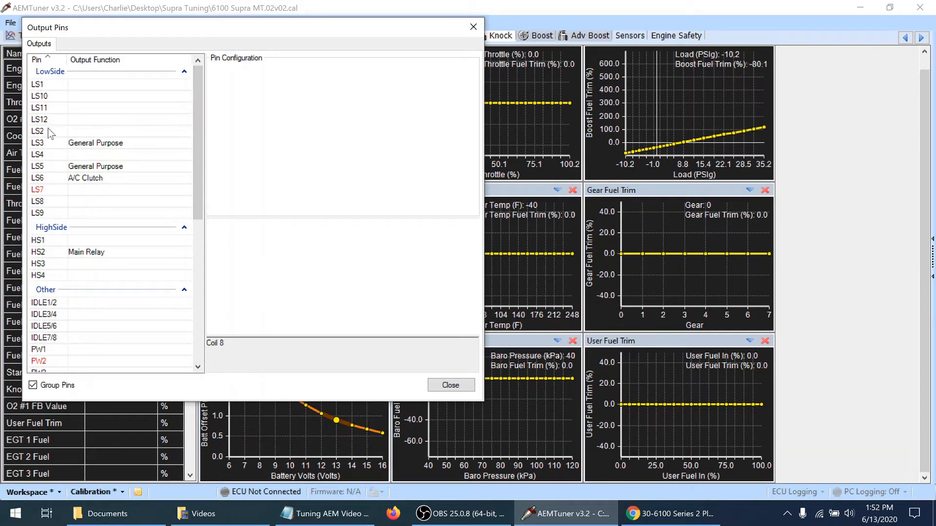
{"action": "left_click", "coordinate": [74, 131]}
{"action": "left_click", "coordinate": [77, 132]}
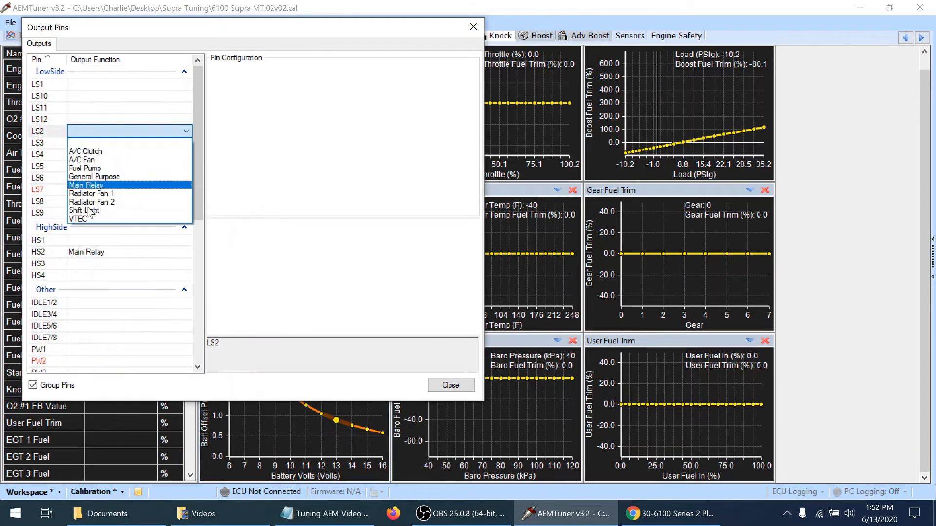
{"action": "left_click", "coordinate": [85, 168]}
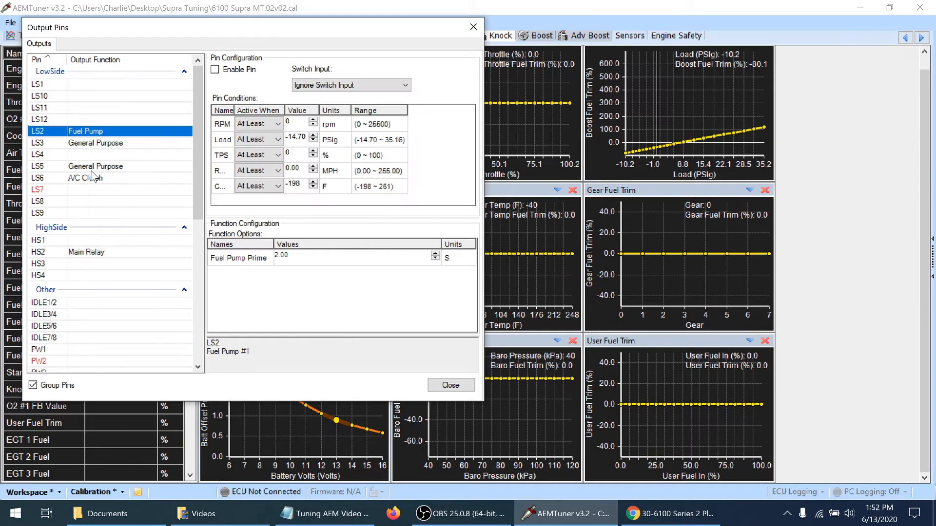
{"action": "left_click", "coordinate": [214, 70]}
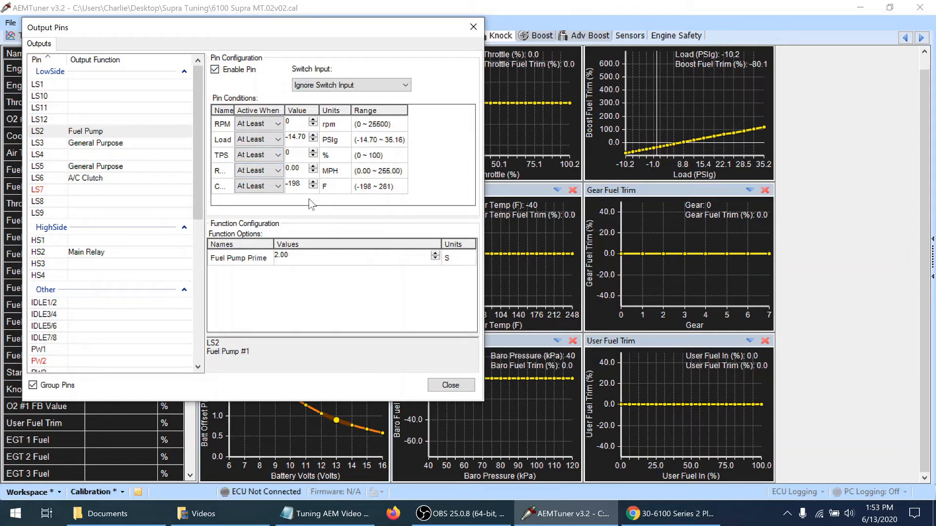
{"action": "left_click", "coordinate": [456, 387]}
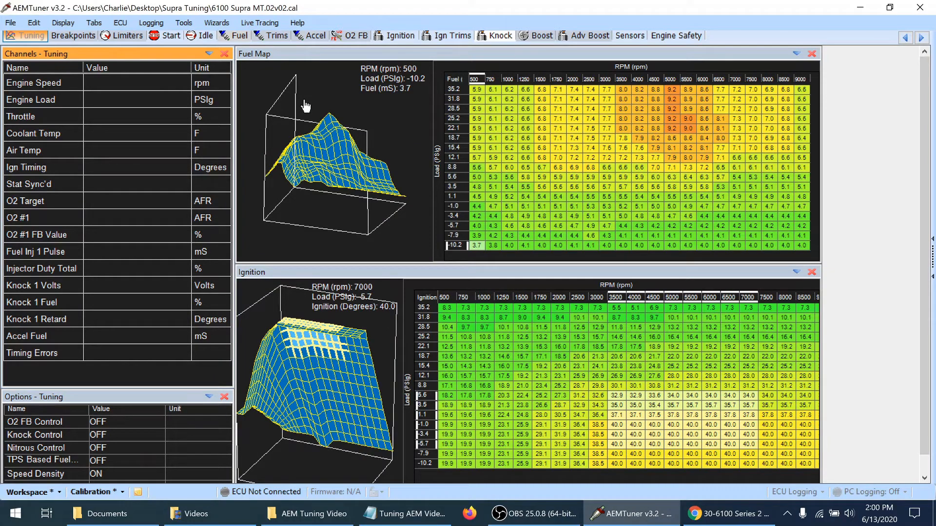
- Display the hidden Coils/Inj page and check the O2 feedback options for Injector #4 without changing the selection
{"action": "left_click", "coordinate": [102, 27]}
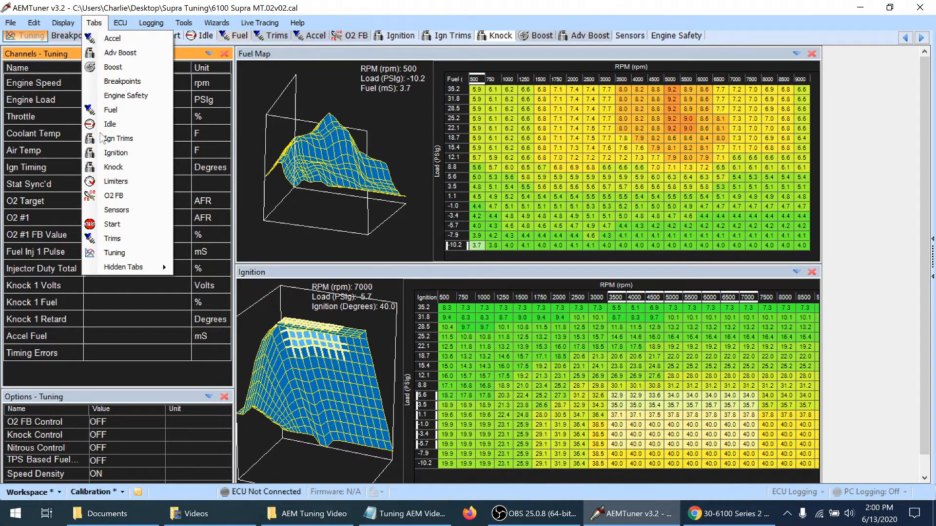
{"action": "mouse_move", "coordinate": [113, 270]}
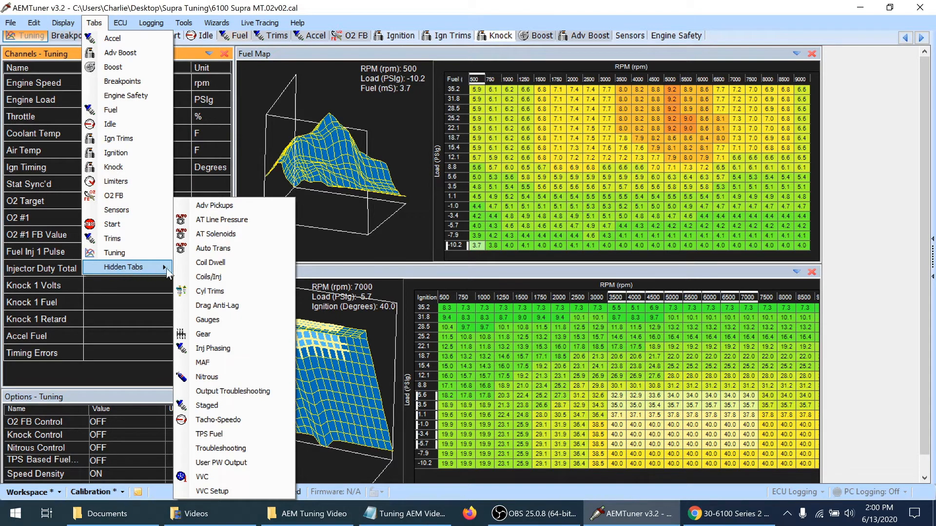
{"action": "left_click", "coordinate": [200, 277]}
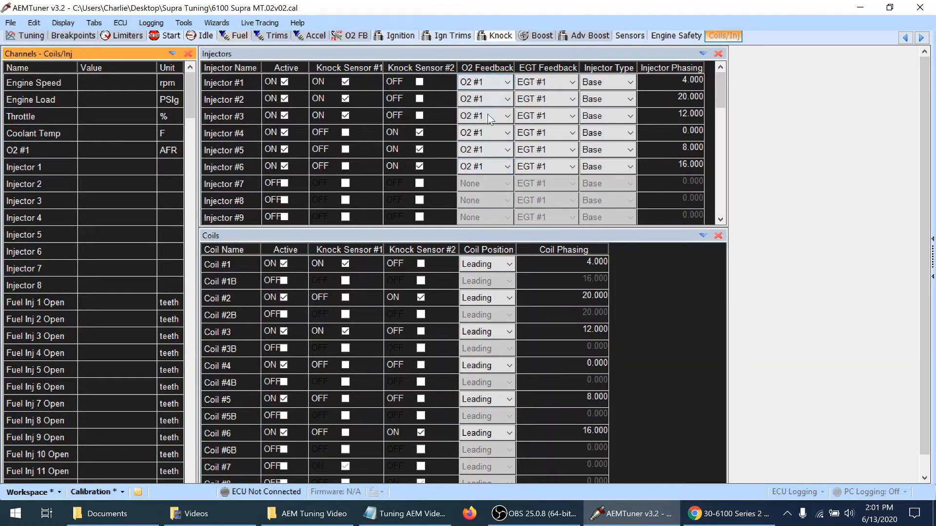
{"action": "left_click", "coordinate": [507, 133]}
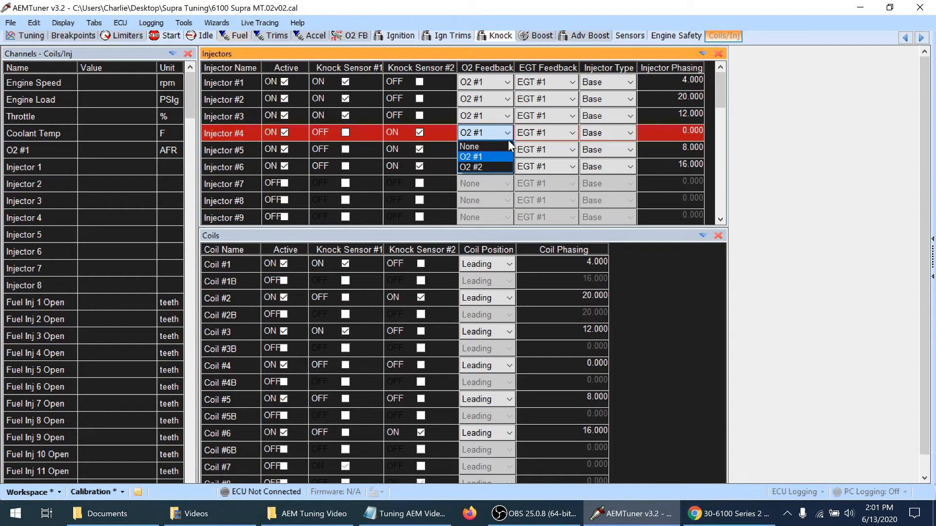
{"action": "left_click", "coordinate": [508, 130]}
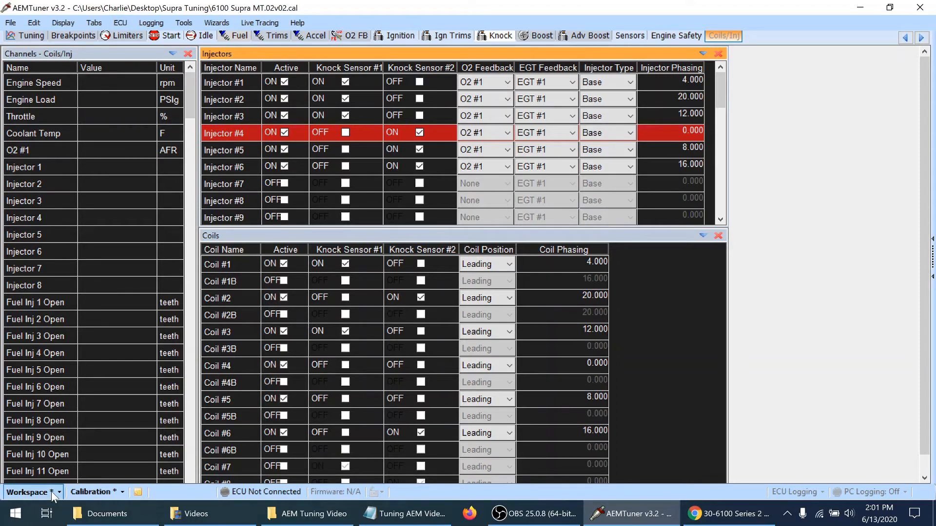
- Save the calibration as a new file in the Supra Tuning folder, named with the owner's first name followed by "Supra.02v02"
{"action": "left_click", "coordinate": [11, 24]}
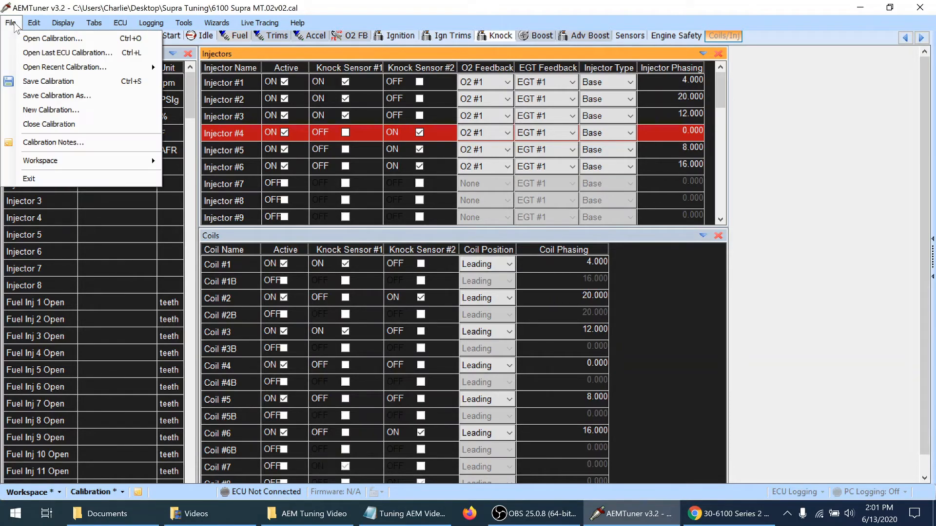
{"action": "left_click", "coordinate": [43, 96]}
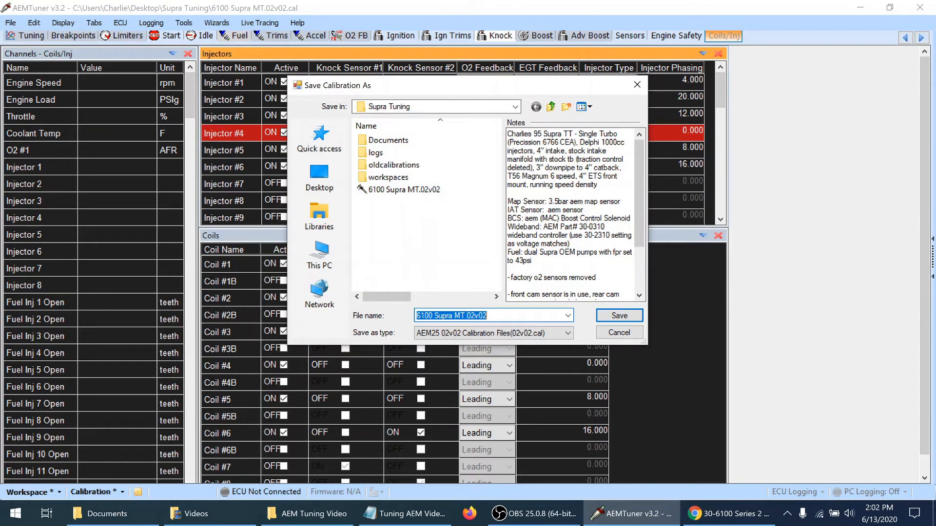
{"action": "left_click", "coordinate": [464, 315]}
{"action": "key", "text": "shift+Home"}
{"action": "type", "text": "Charlie Supra"}
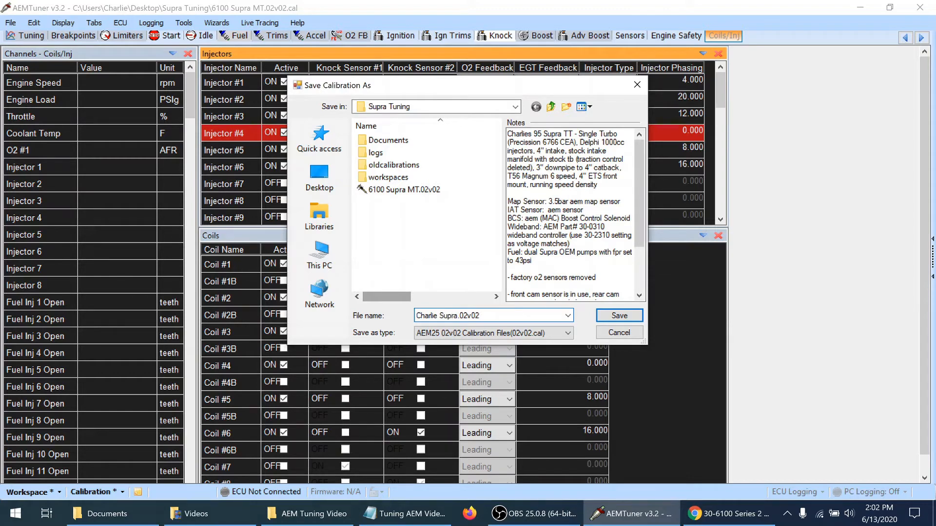
{"action": "type", "text": "."}
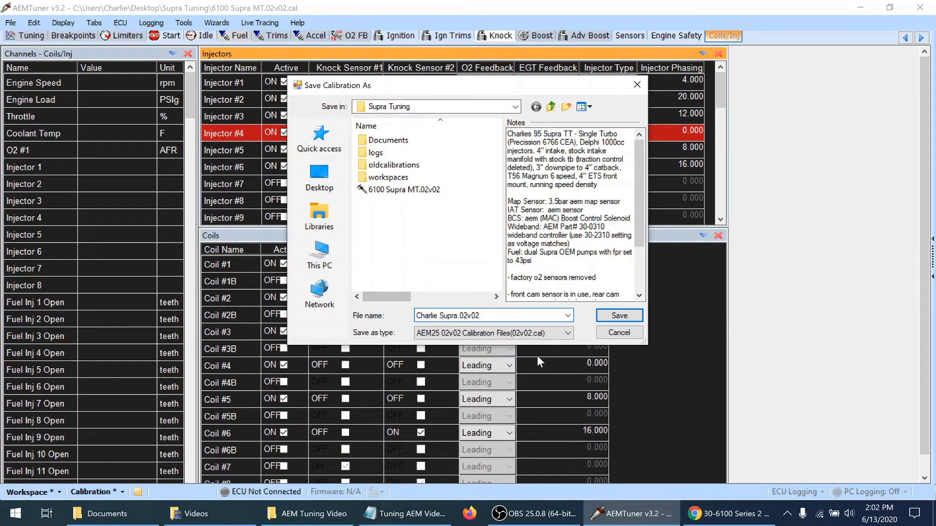
{"action": "left_click", "coordinate": [629, 317]}
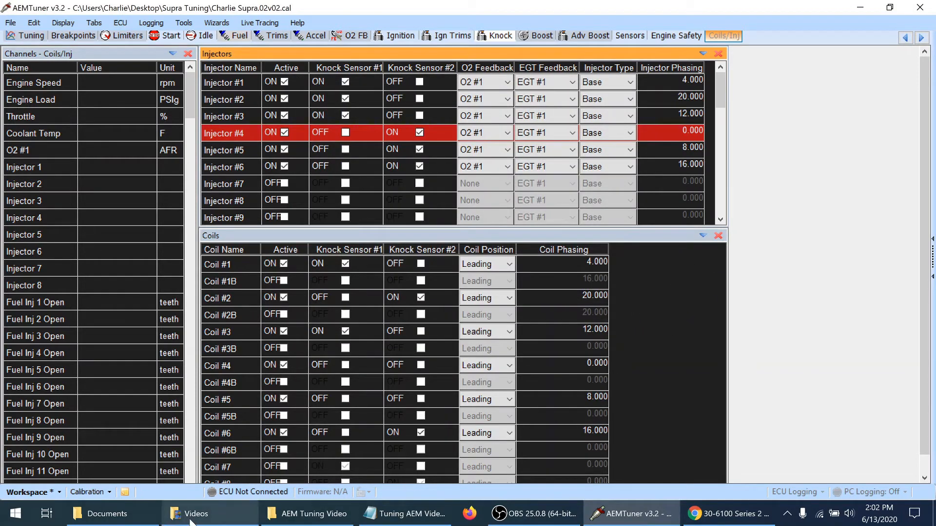
- In the Supra Tuning folder, rename 6100 Supra MT.02v02 as "6100 Supra MT_ORIGINALFROMAEM.02v02" and move it into the oldcalibrations folder
{"action": "left_click", "coordinate": [107, 514]}
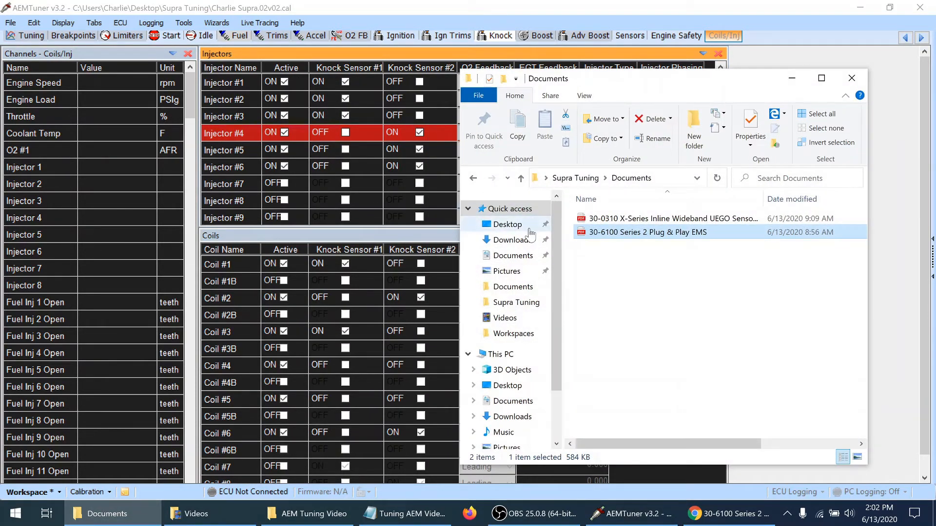
{"action": "left_click", "coordinate": [585, 179]}
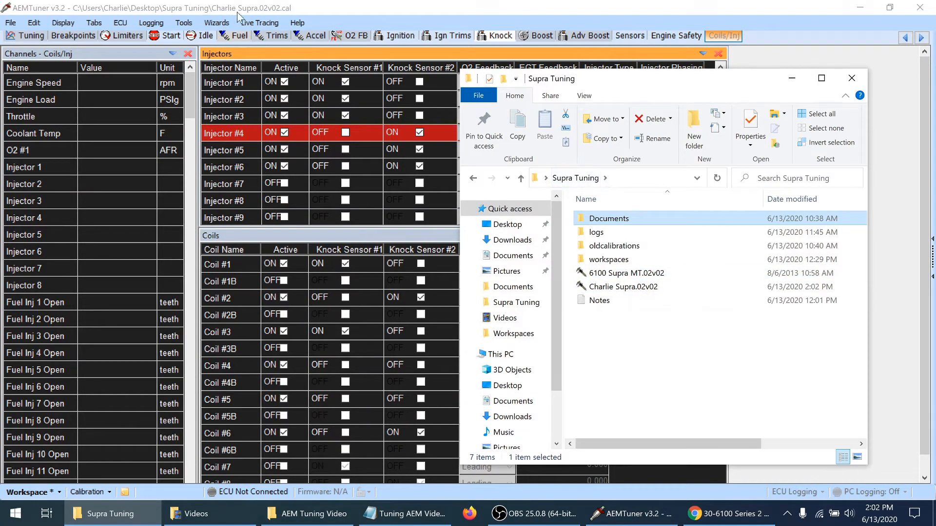
{"action": "right_click", "coordinate": [649, 276]}
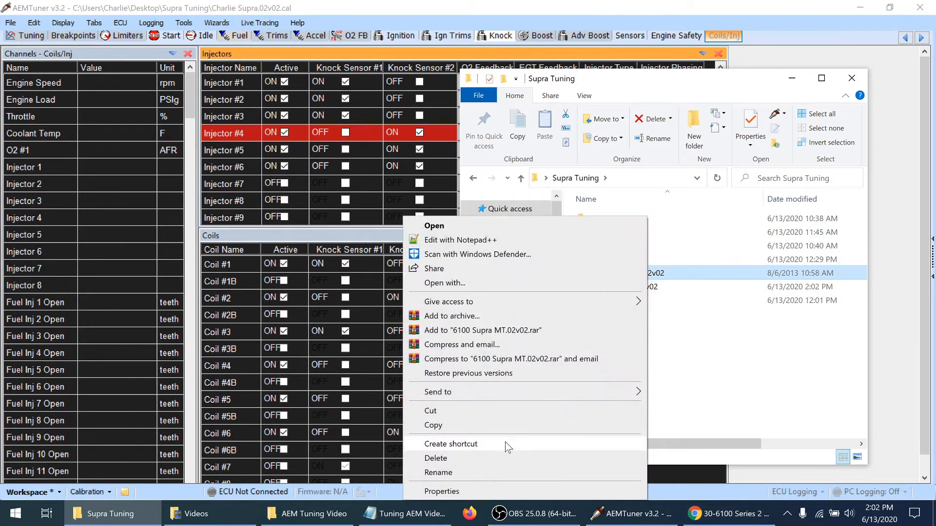
{"action": "left_click", "coordinate": [493, 472]}
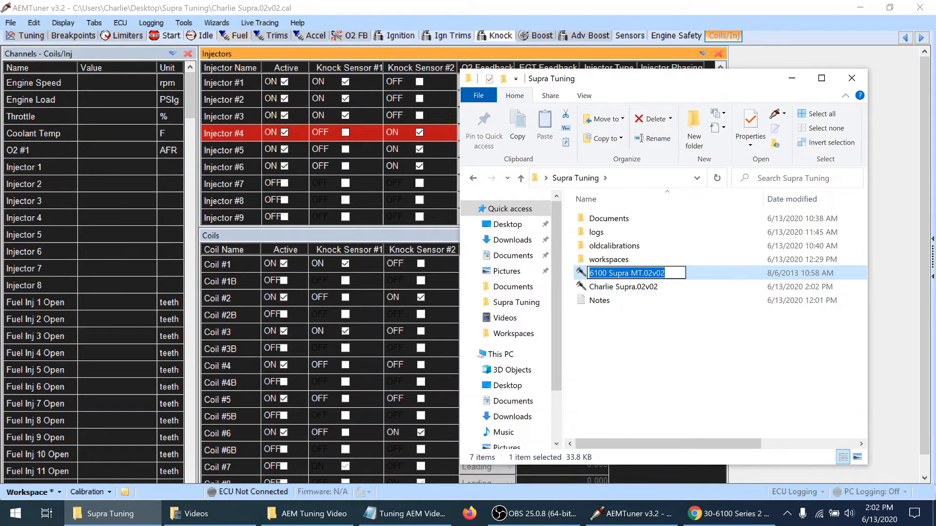
{"action": "key", "text": "Right"}
{"action": "type", "text": "_ORIGIN"}
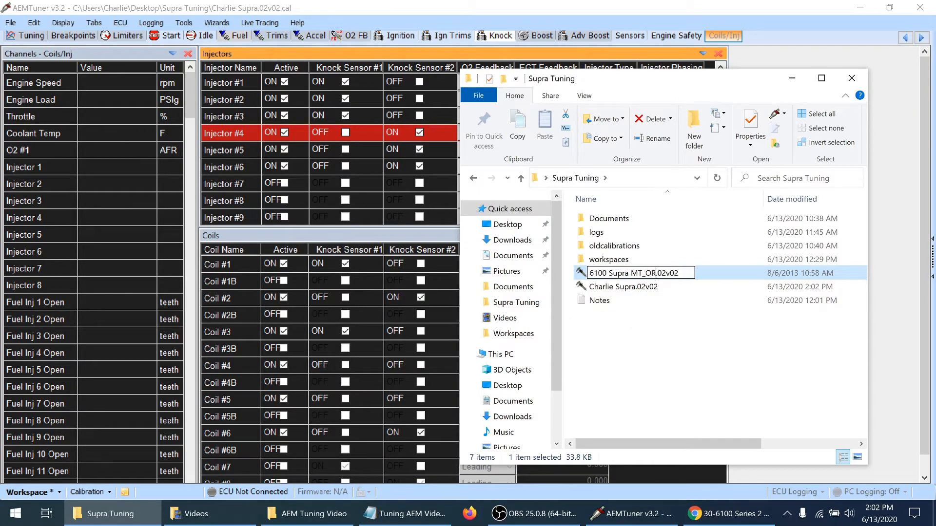
{"action": "type", "text": "ALFROMAEM."}
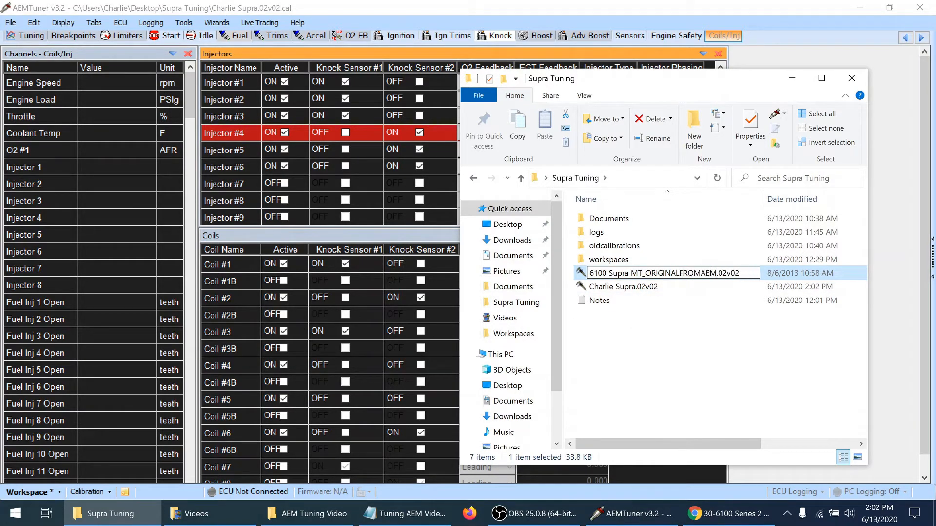
{"action": "left_click", "coordinate": [676, 330]}
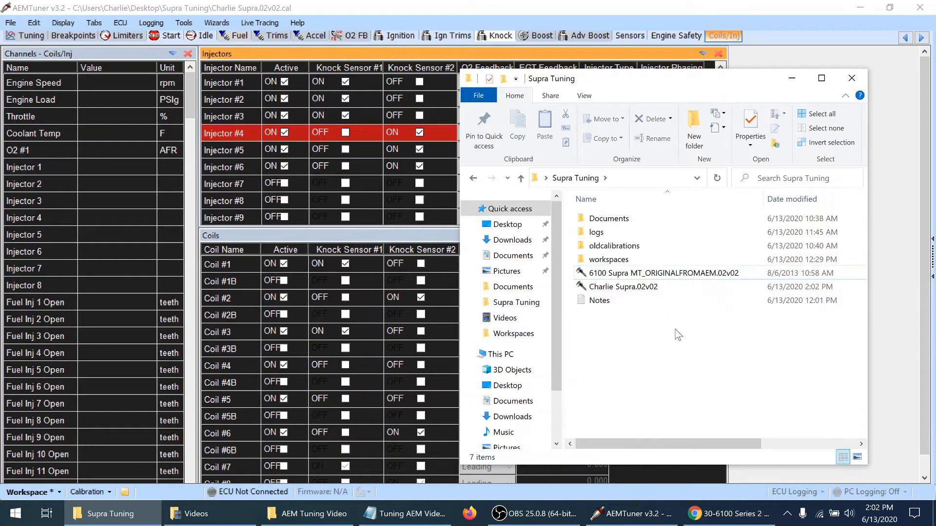
{"action": "left_click_drag", "start_coordinate": [655, 273], "coordinate": [633, 253]}
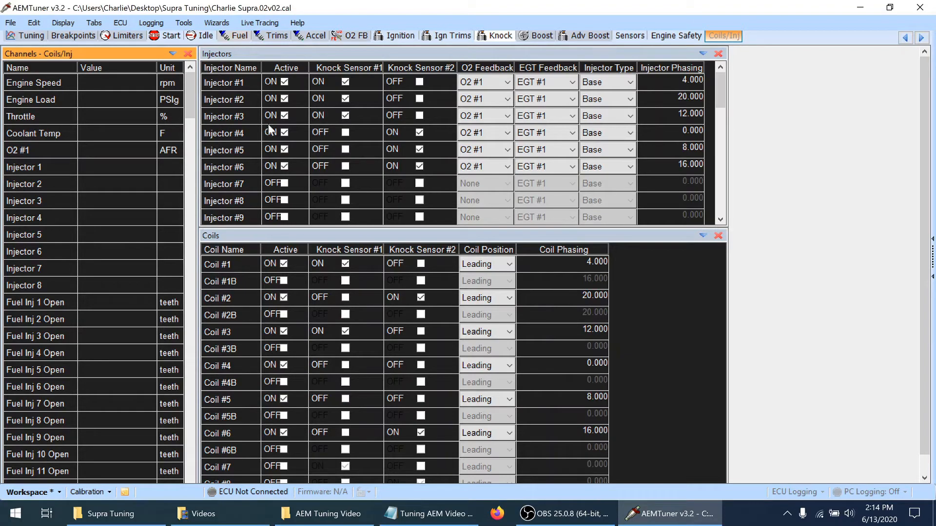
- Return to the Tuning page in AEMTuner and connect to the ECU
{"action": "left_click", "coordinate": [26, 38]}
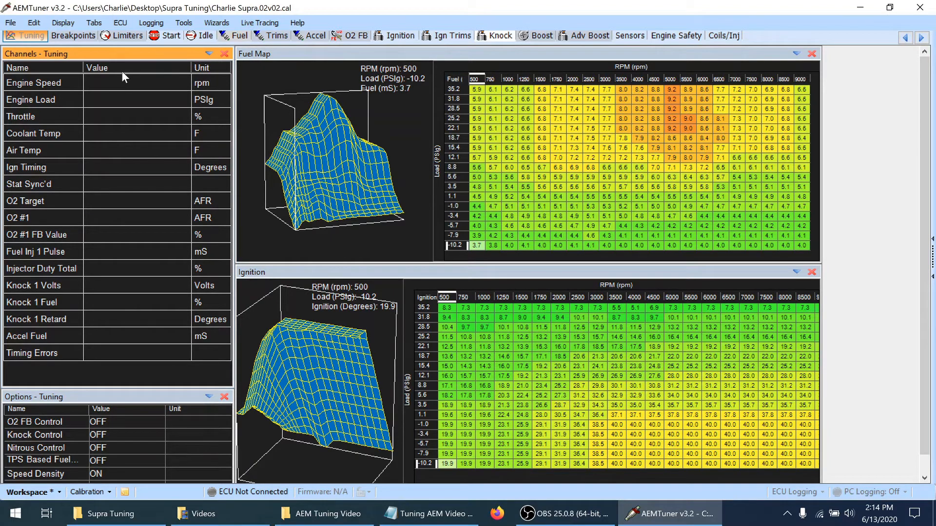
{"action": "left_click", "coordinate": [120, 23]}
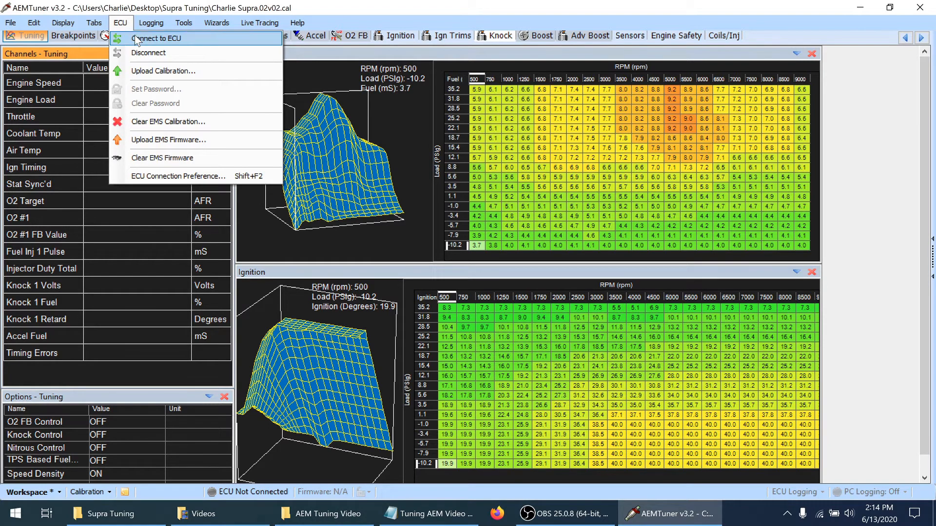
{"action": "left_click", "coordinate": [138, 41]}
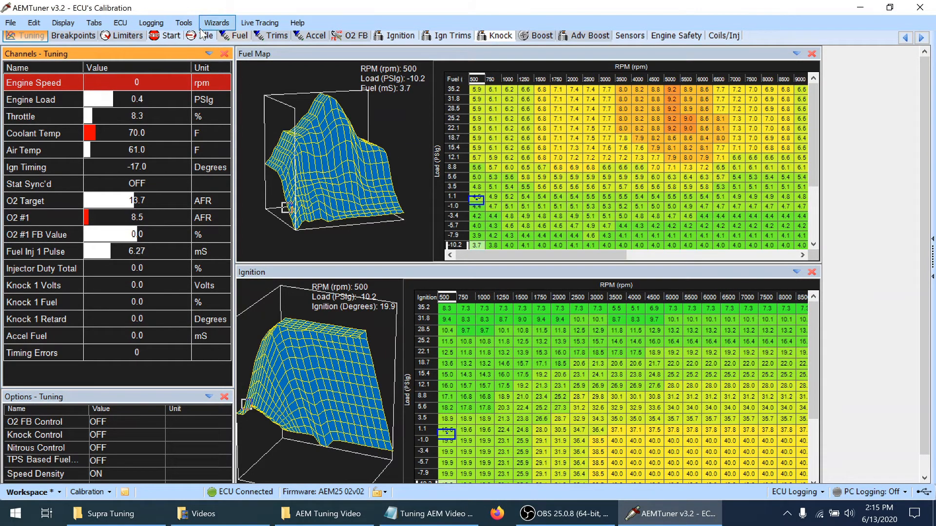
- Save the ECU's calibration in the Supra Tuning folder as "ECU Calibration DELIVEREDONECU.02v02"
{"action": "left_click", "coordinate": [11, 23]}
{"action": "left_click", "coordinate": [44, 94]}
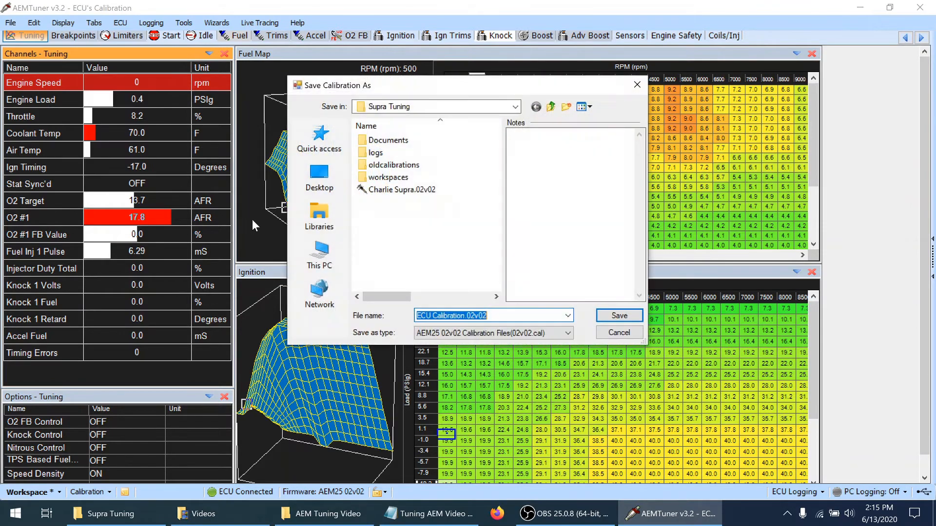
{"action": "left_click", "coordinate": [465, 315]}
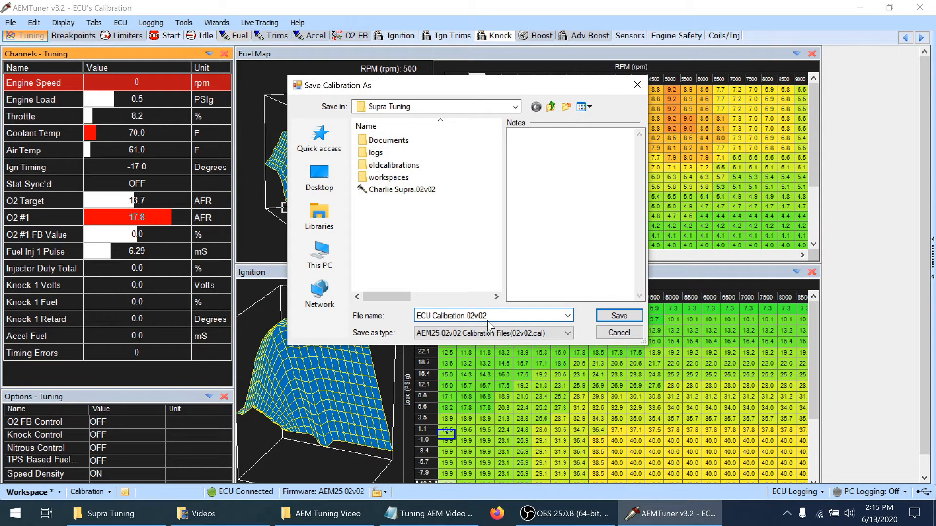
{"action": "type", "text": "DELIVEREDONECU"}
{"action": "left_click", "coordinate": [613, 318]}
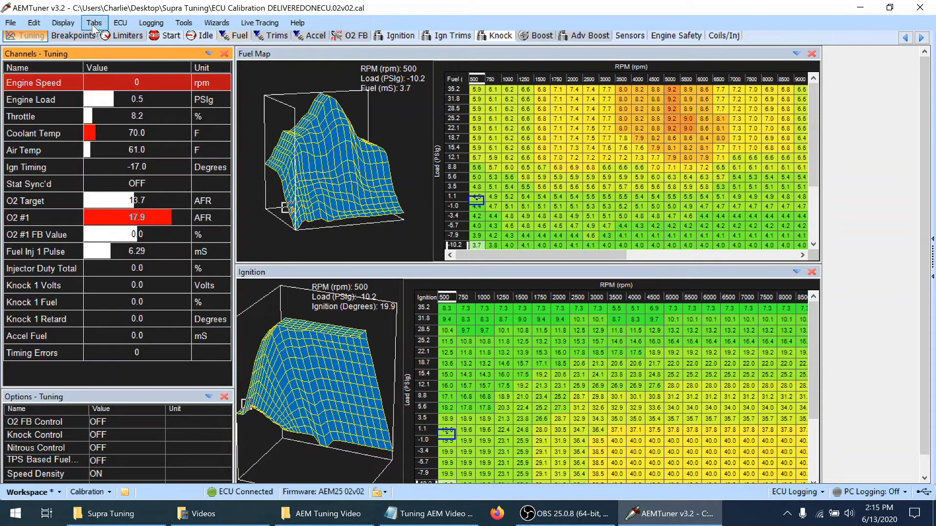
{"action": "left_click", "coordinate": [120, 23]}
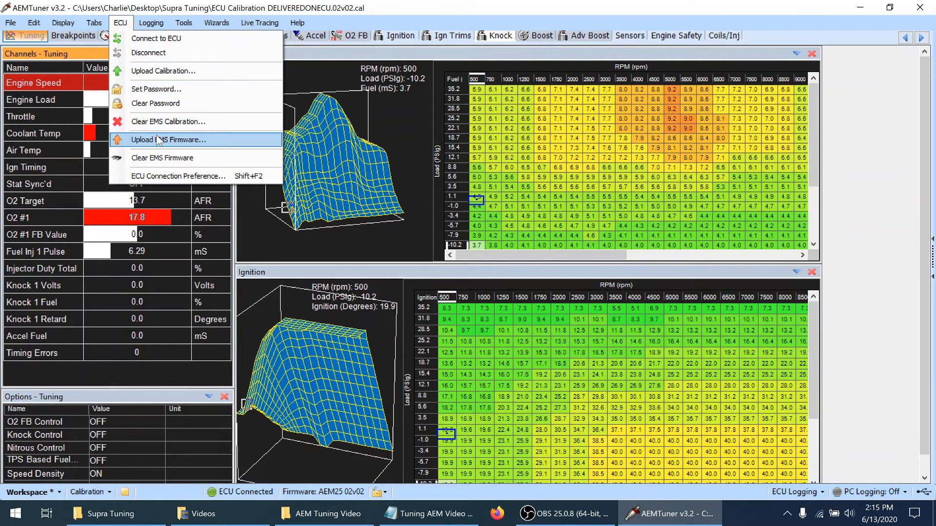
{"action": "left_click", "coordinate": [187, 141]}
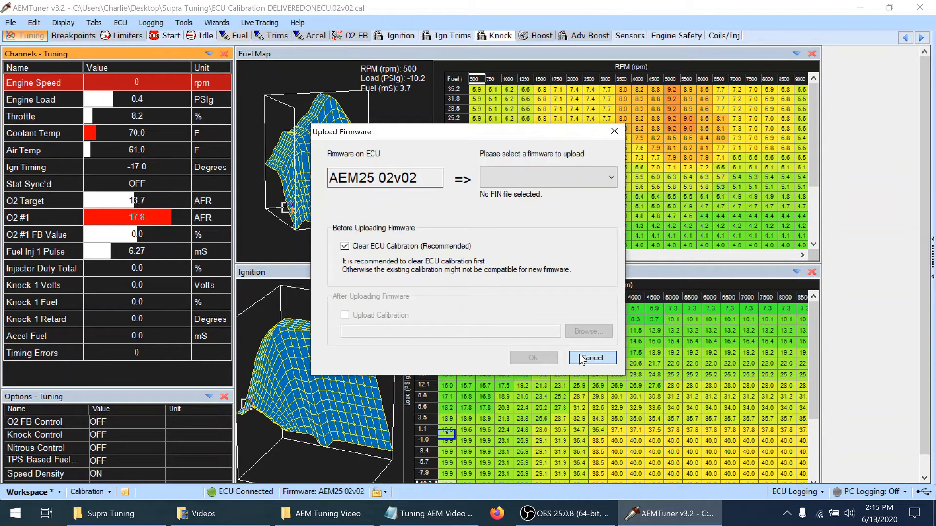
{"action": "left_click", "coordinate": [581, 359]}
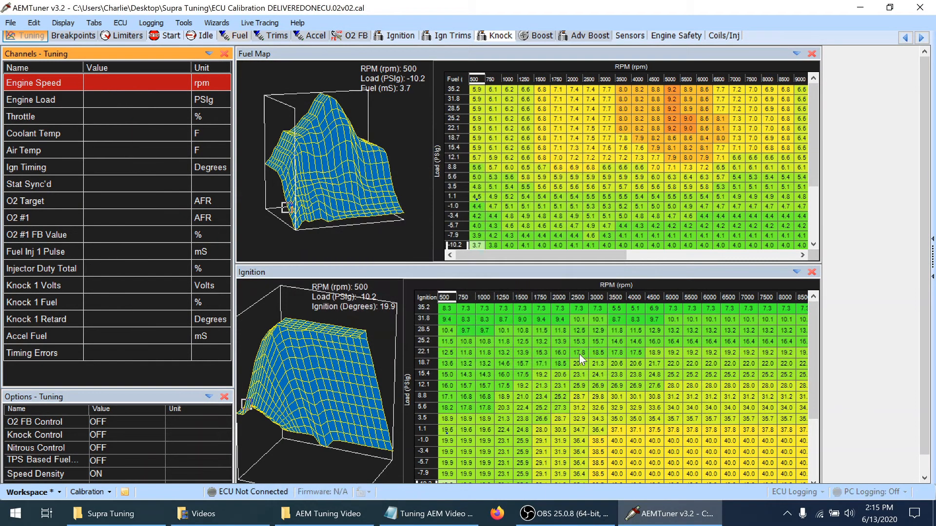
- Upload the owner's Supra 02v02 calibration file from the Supra Tuning folder to the ECU instead of the currently loaded calibration
{"action": "left_click", "coordinate": [120, 23]}
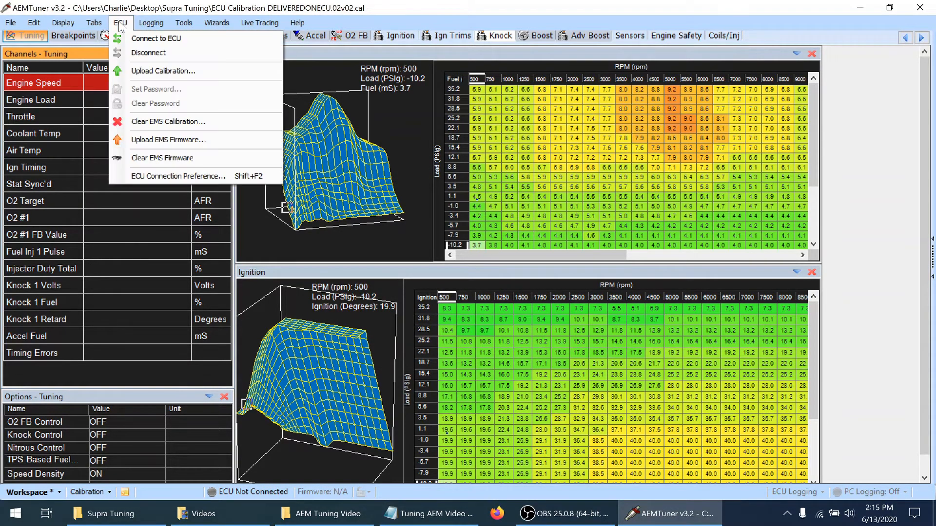
{"action": "left_click", "coordinate": [144, 72]}
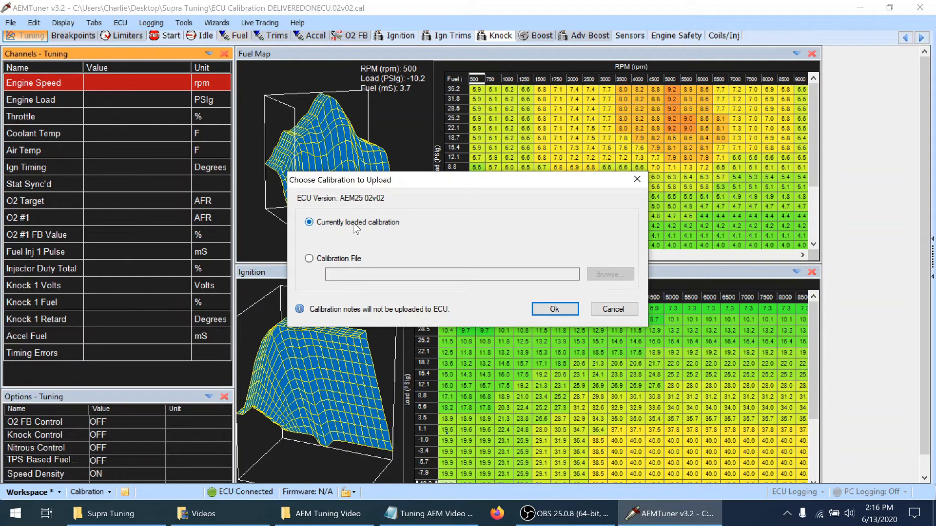
{"action": "left_click", "coordinate": [325, 257]}
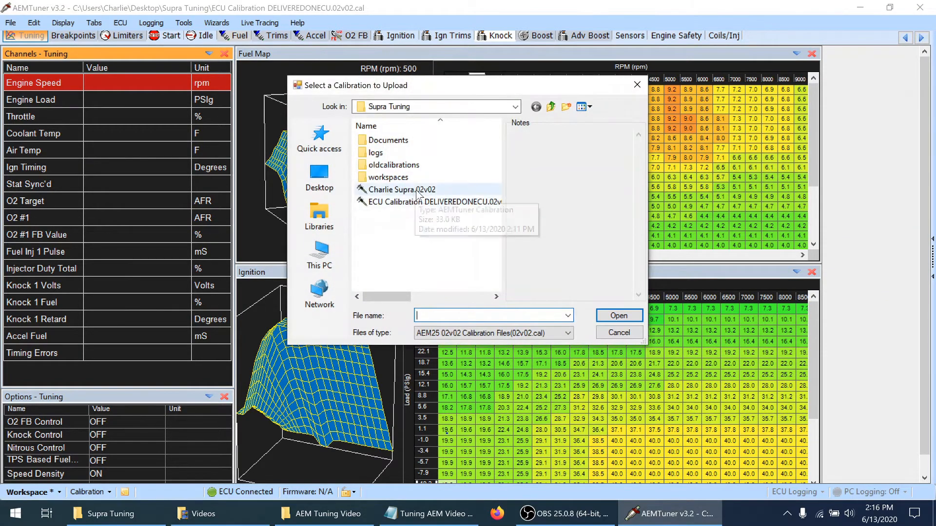
{"action": "left_click", "coordinate": [402, 189]}
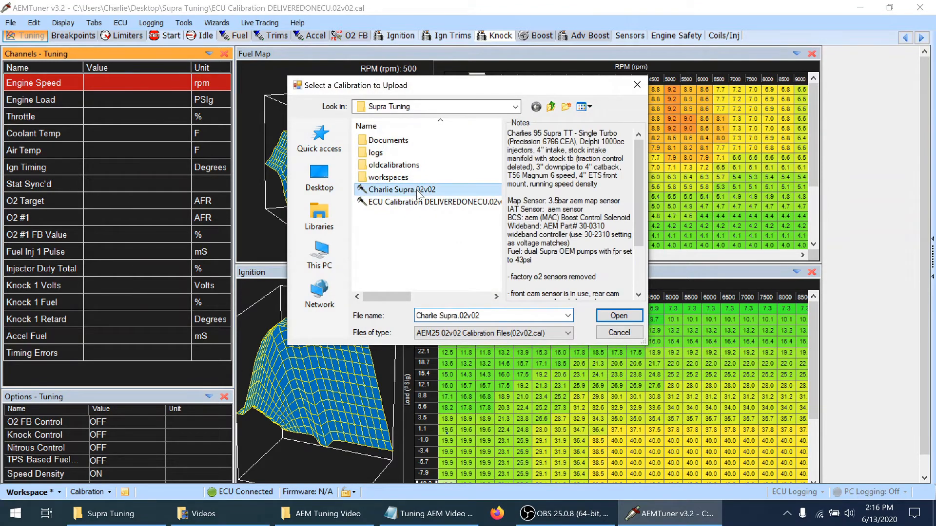
{"action": "left_click", "coordinate": [619, 316]}
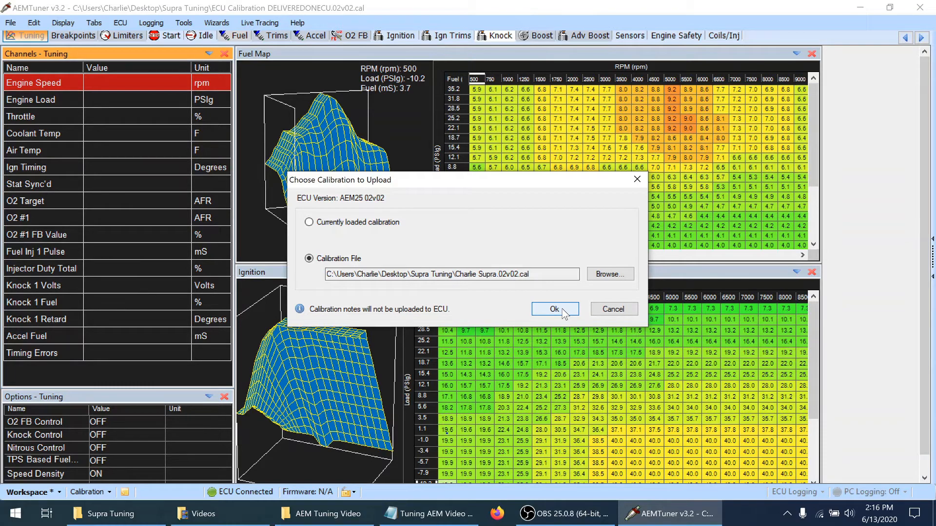
{"action": "left_click", "coordinate": [562, 311]}
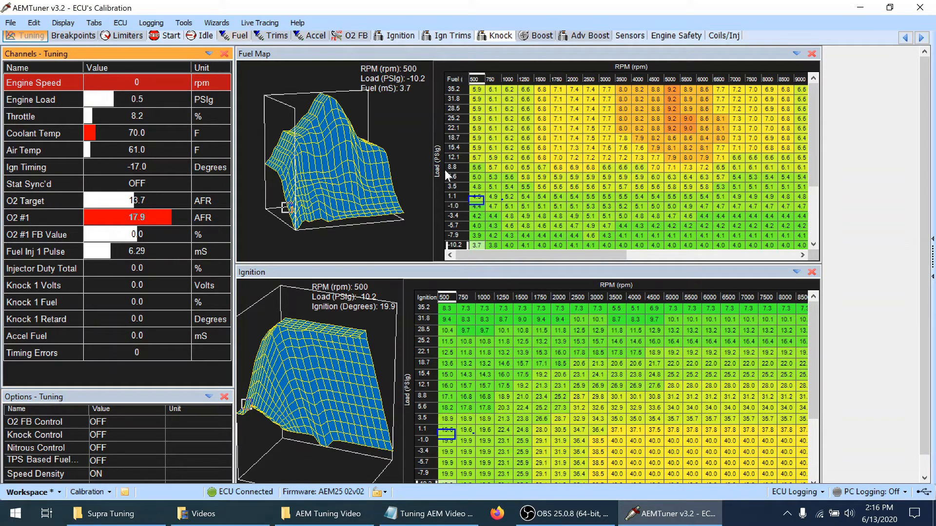
- Hide the Coils/Inj tab from the workspace
{"action": "left_click", "coordinate": [541, 177]}
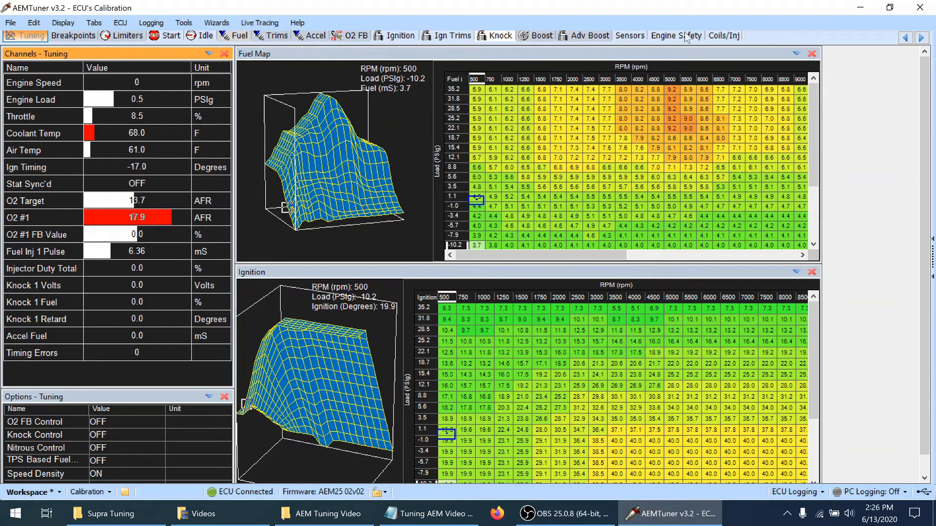
{"action": "left_click", "coordinate": [721, 39]}
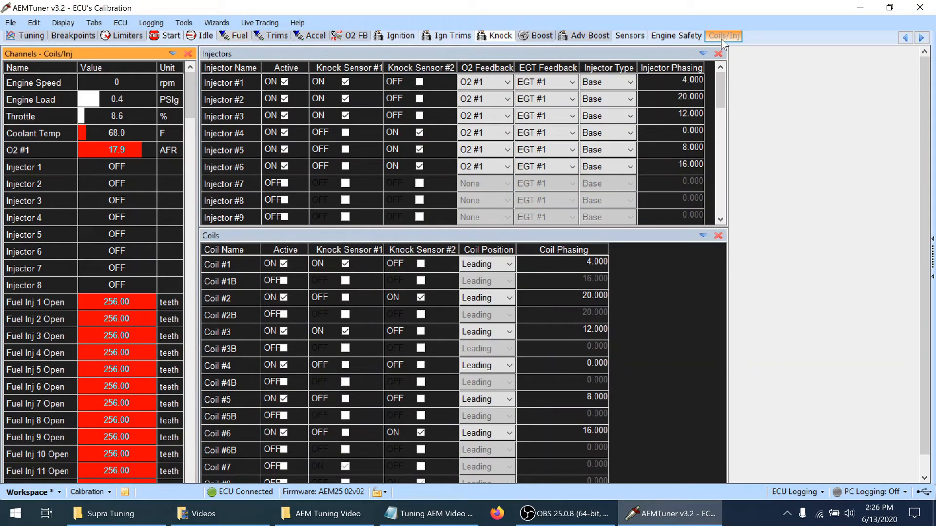
{"action": "right_click", "coordinate": [723, 36]}
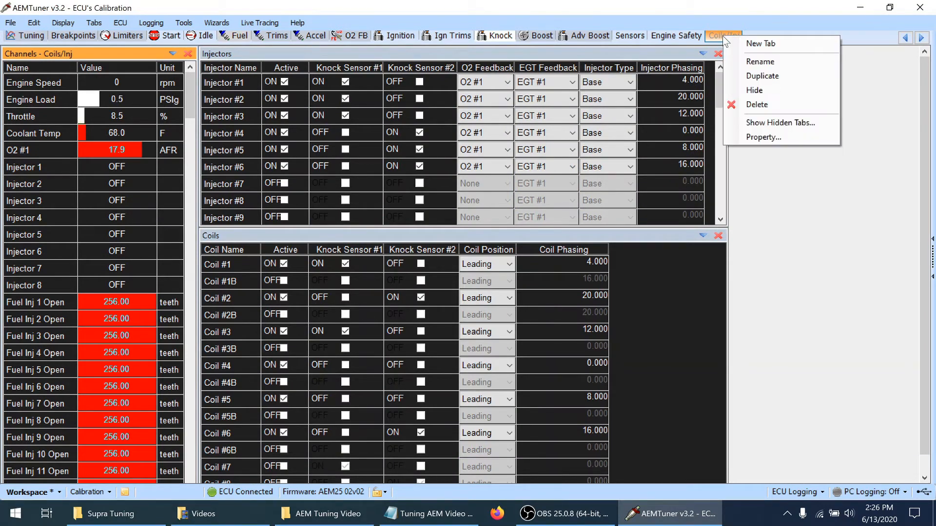
{"action": "left_click", "coordinate": [753, 90]}
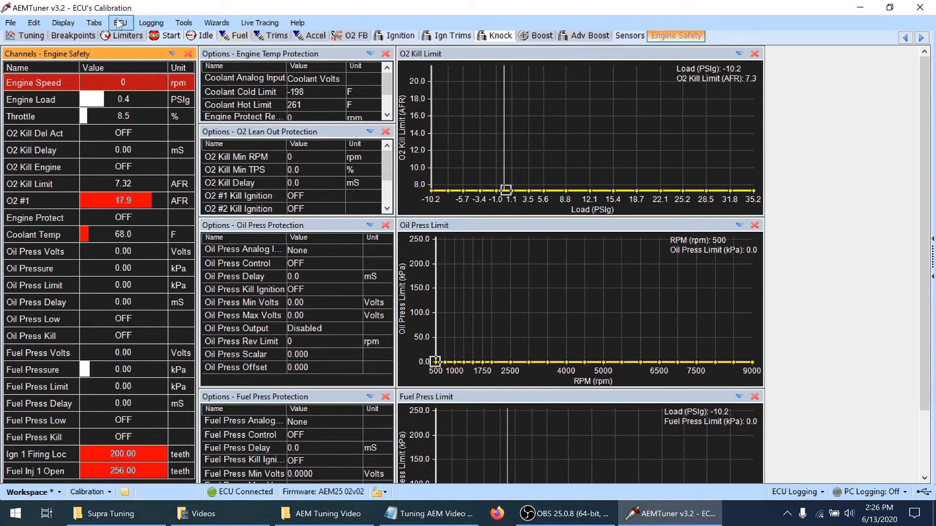
- Show the Fuel Map's toolbar on the Tuning page and try its graph-only and table-only views, ending on the combined view
{"action": "left_click", "coordinate": [32, 36]}
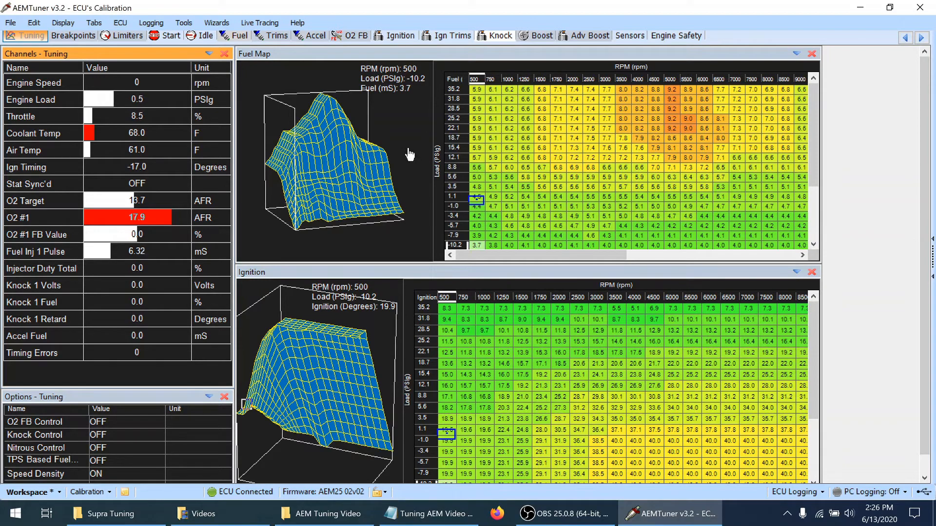
{"action": "left_click", "coordinate": [792, 53]}
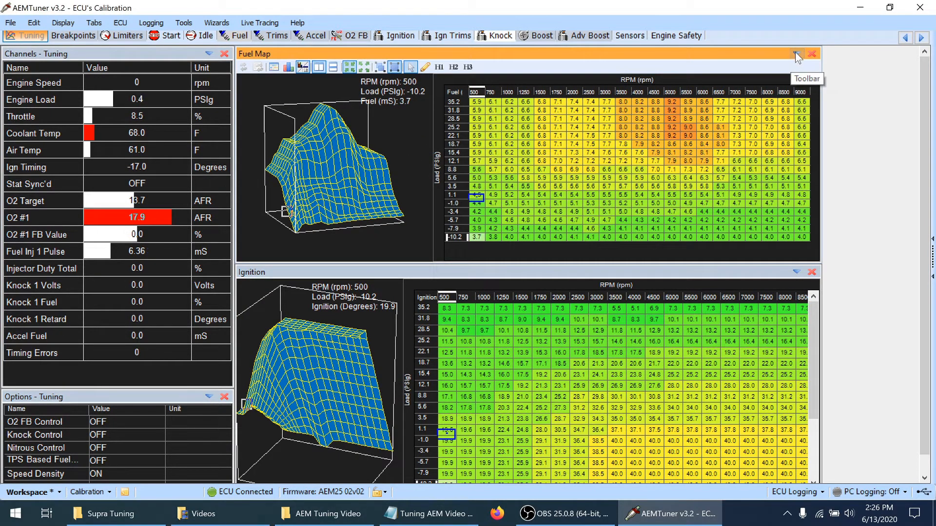
{"action": "left_click", "coordinate": [289, 66]}
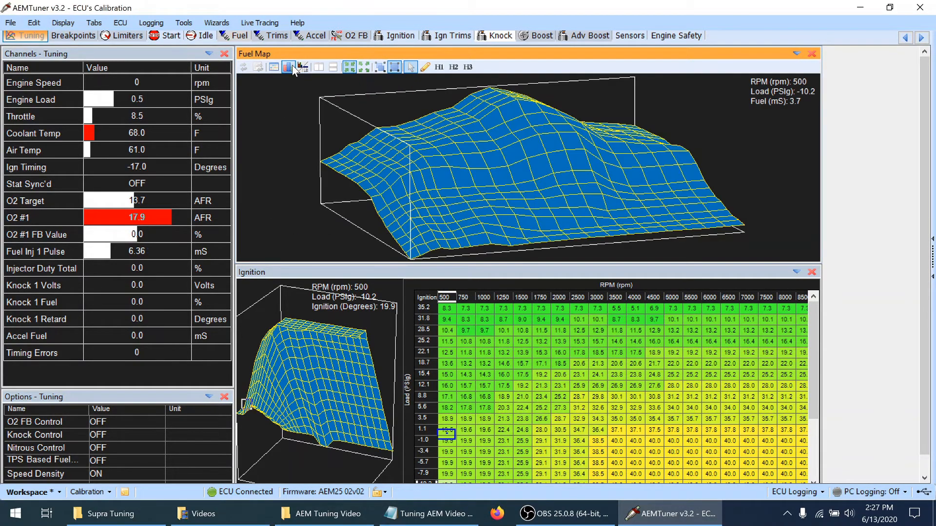
{"action": "left_click", "coordinate": [300, 66]}
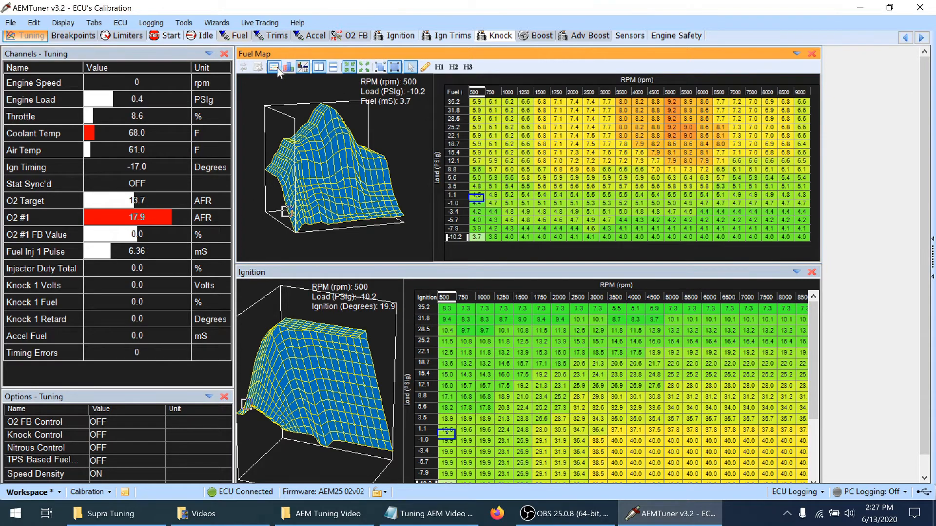
{"action": "left_click", "coordinate": [276, 67]}
{"action": "left_click", "coordinate": [301, 67]}
- Turn on the Tuning Explanation help and read the explanation for the O2 FB Control option
{"action": "left_click", "coordinate": [300, 22]}
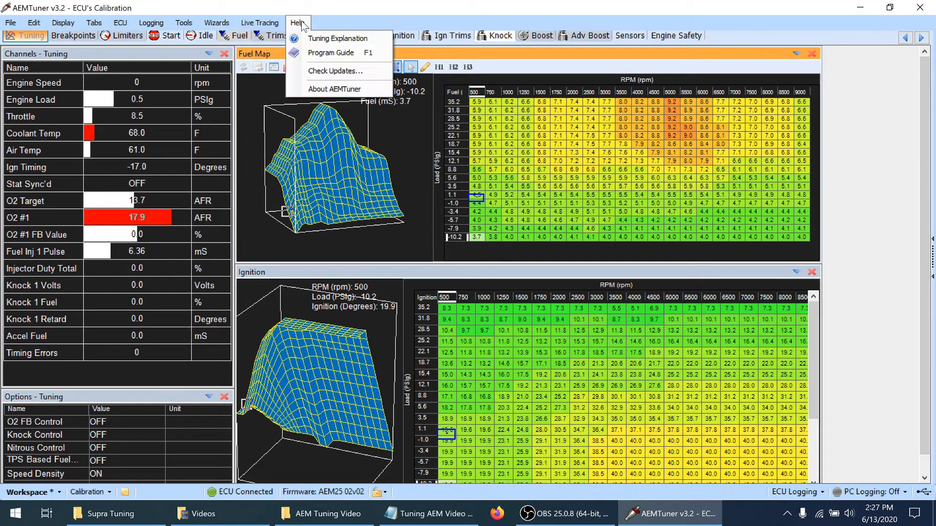
{"action": "left_click", "coordinate": [311, 39]}
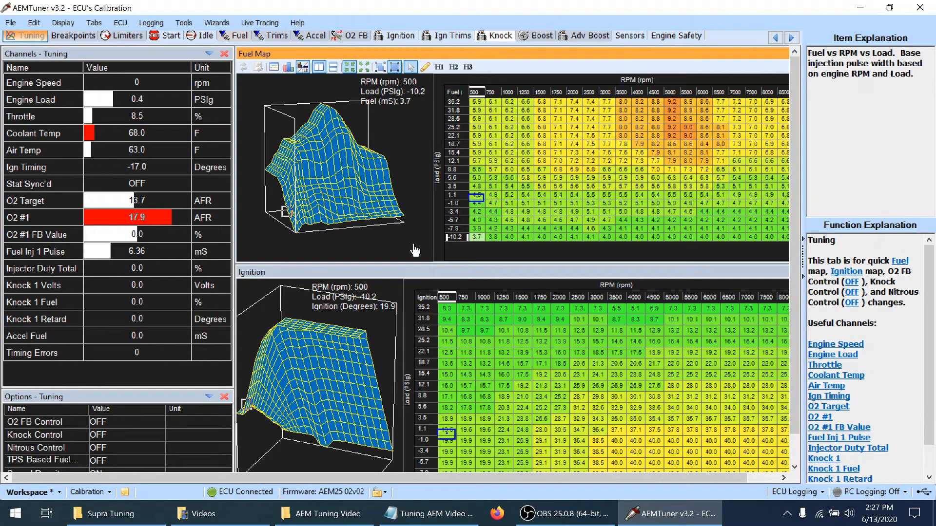
{"action": "left_click", "coordinate": [59, 423]}
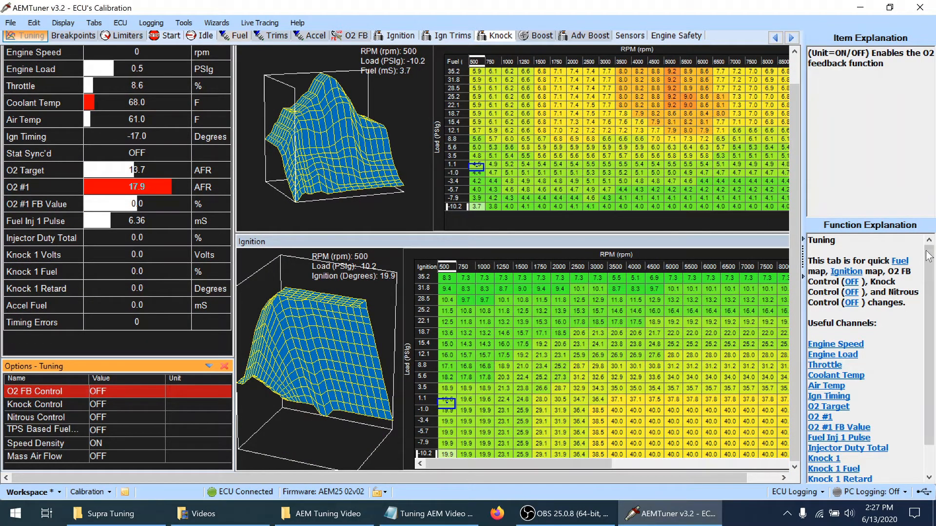
{"action": "left_click_drag", "start_coordinate": [929, 261], "coordinate": [929, 288]}
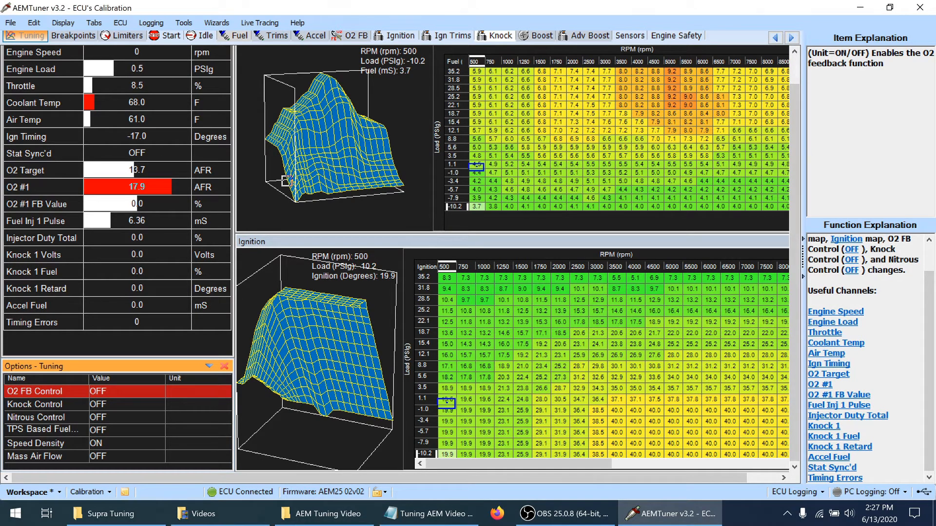
{"action": "left_click_drag", "start_coordinate": [796, 137], "coordinate": [794, 92]}
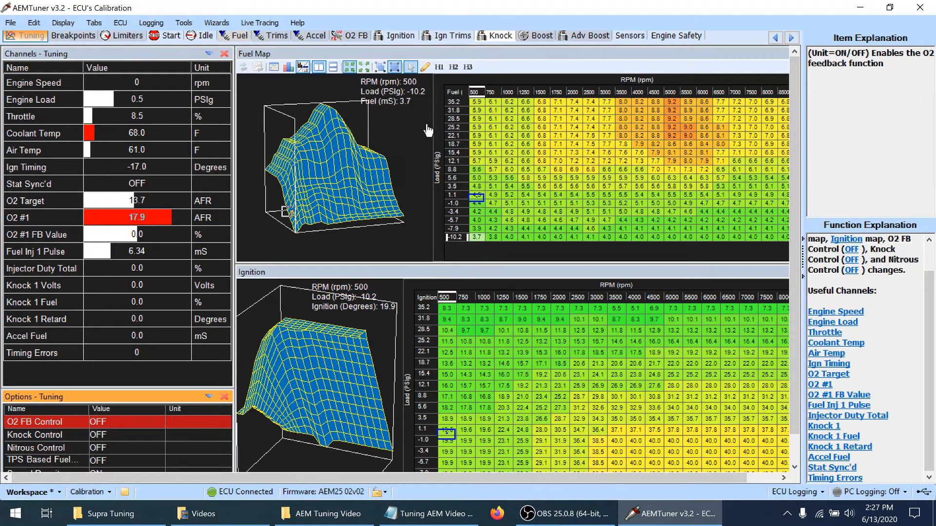
- Save the current workspace
{"action": "left_click", "coordinate": [13, 27]}
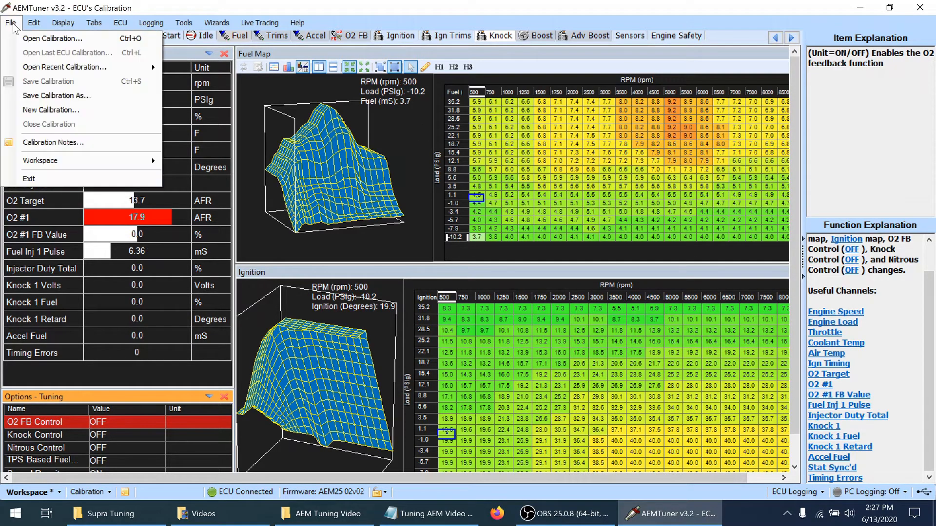
{"action": "mouse_move", "coordinate": [45, 160]}
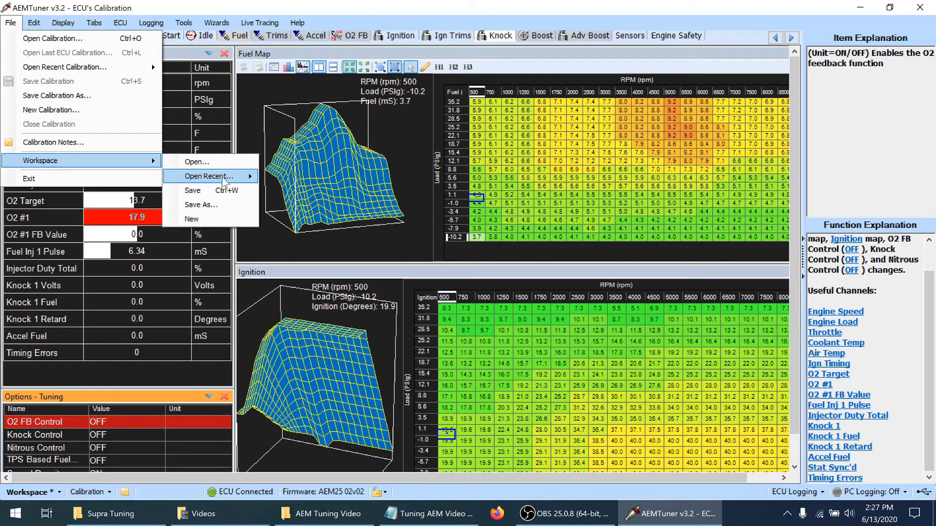
{"action": "left_click", "coordinate": [220, 191]}
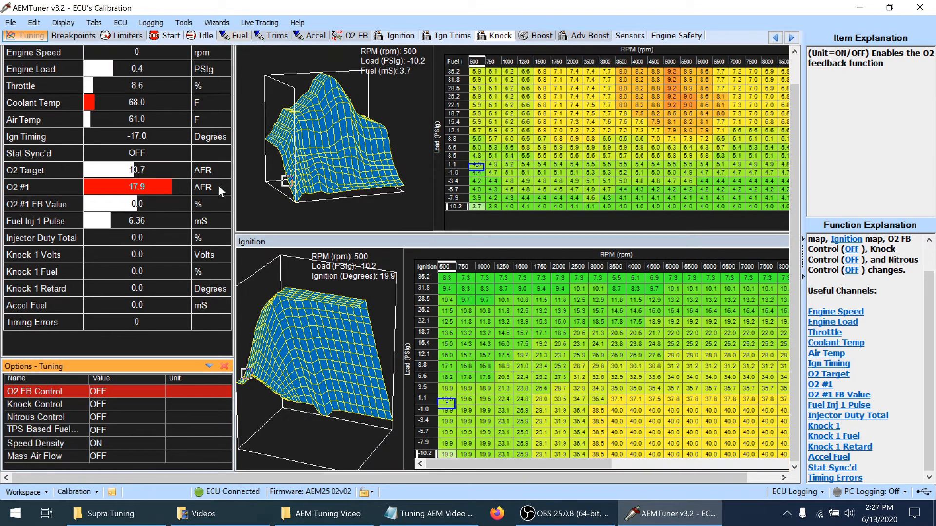
- Review the explanations and readings of the Air Temp, Coolant Temp, Throttle, Engine Load and O2 #1 channels
{"action": "left_click_drag", "start_coordinate": [795, 120], "coordinate": [793, 86]}
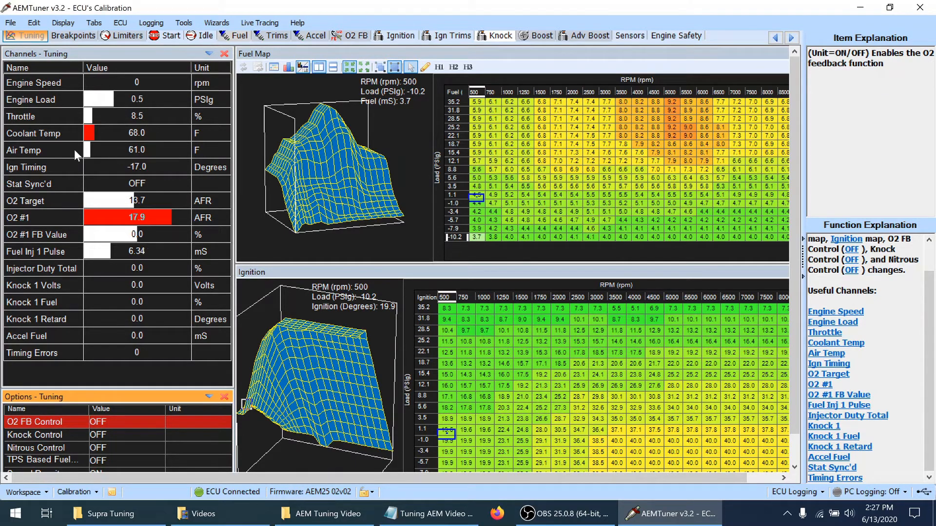
{"action": "left_click", "coordinate": [60, 148]}
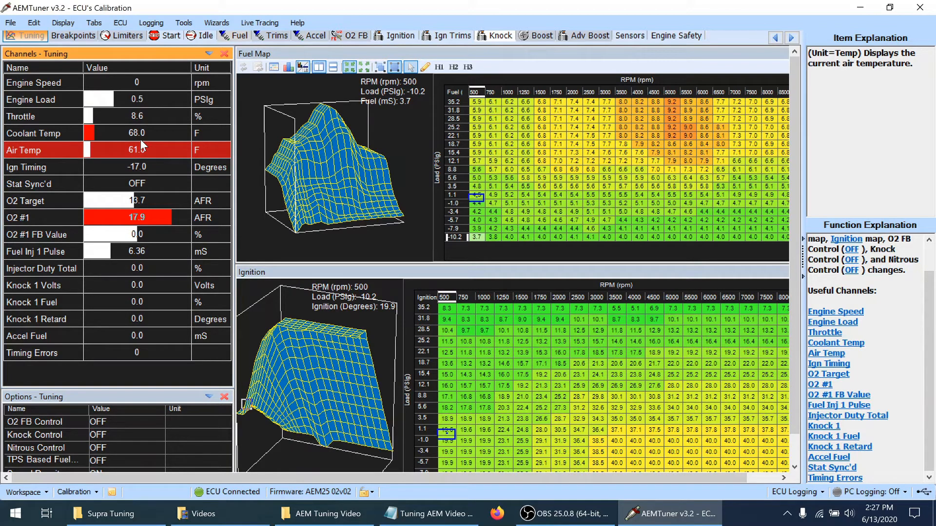
{"action": "left_click", "coordinate": [65, 131]}
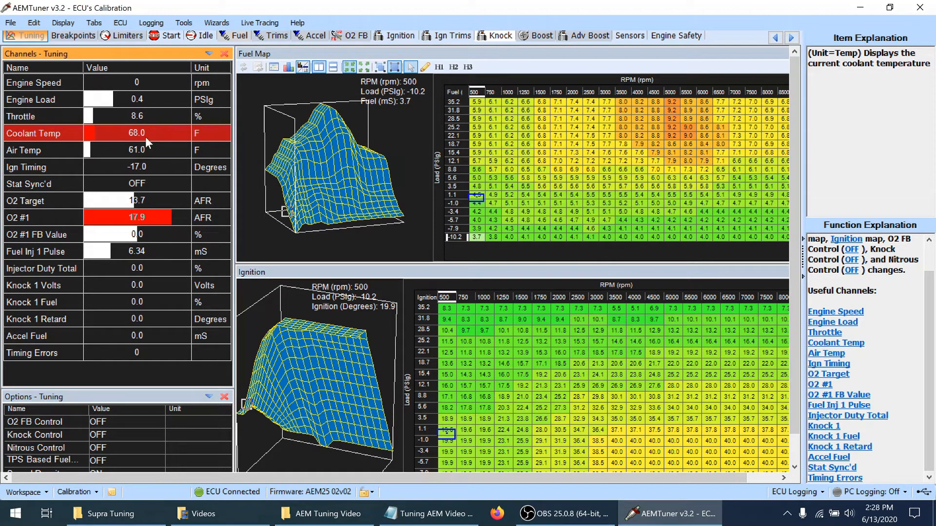
{"action": "left_click", "coordinate": [116, 118]}
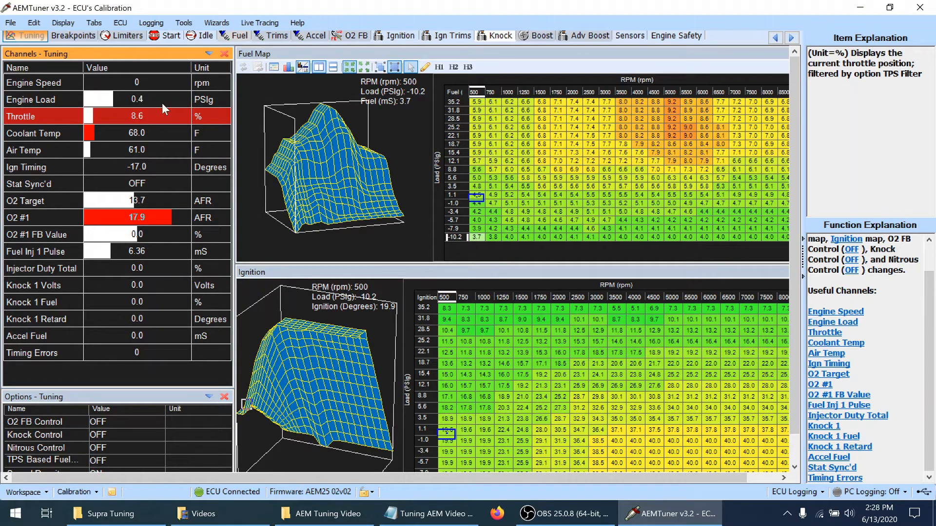
{"action": "left_click", "coordinate": [162, 104]}
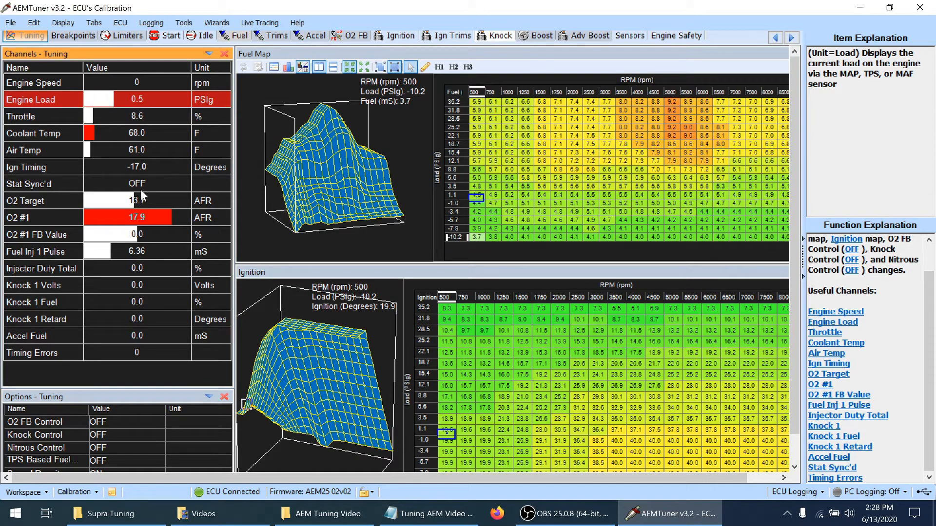
{"action": "left_click", "coordinate": [145, 218]}
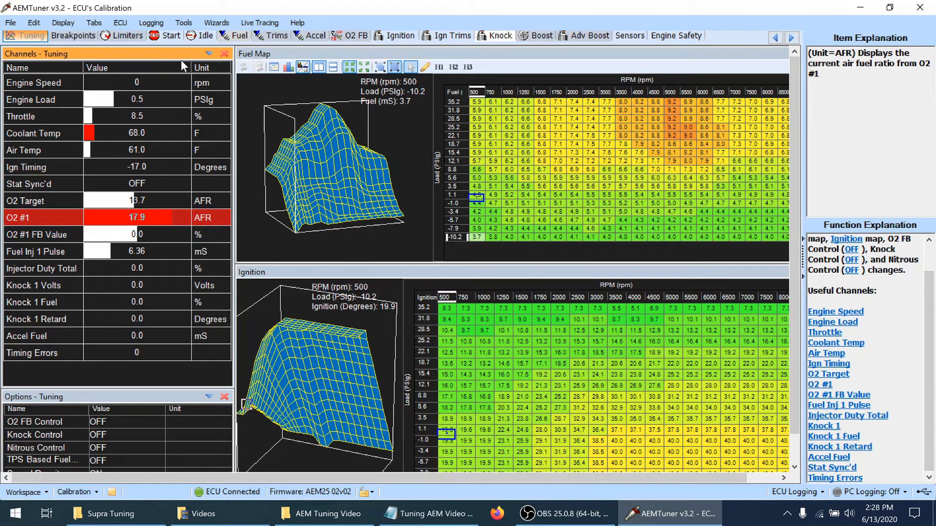
- Start the Set Throttle Range Wizard and set the minimum TPS voltage with the throttle released
{"action": "left_click", "coordinate": [183, 23]}
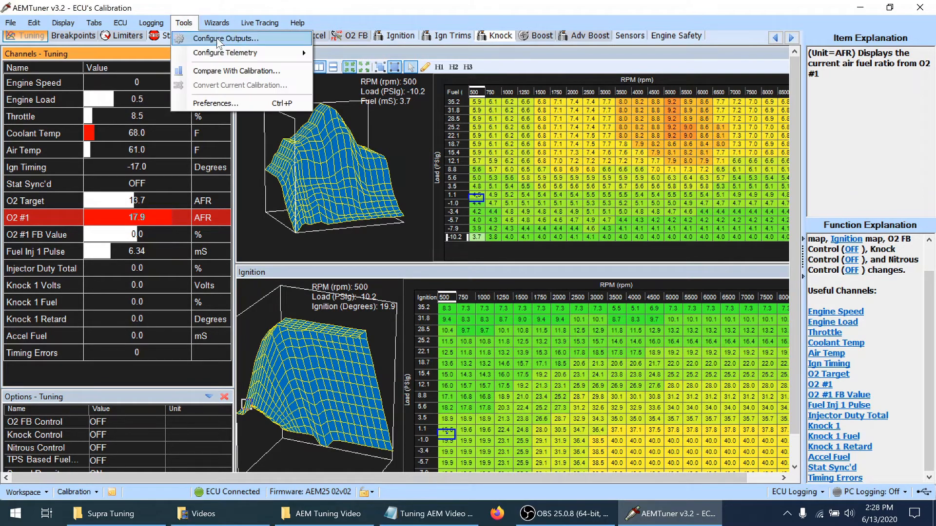
{"action": "mouse_move", "coordinate": [220, 25]}
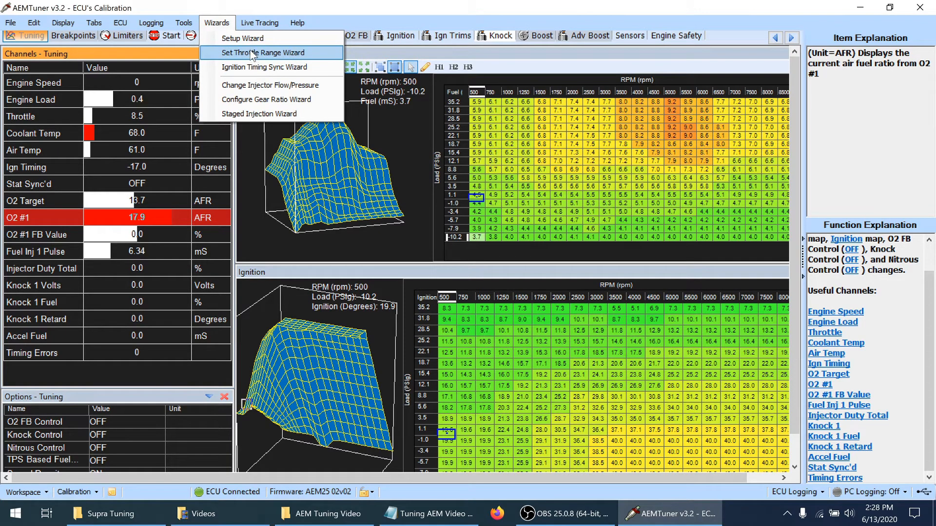
{"action": "left_click", "coordinate": [252, 53]}
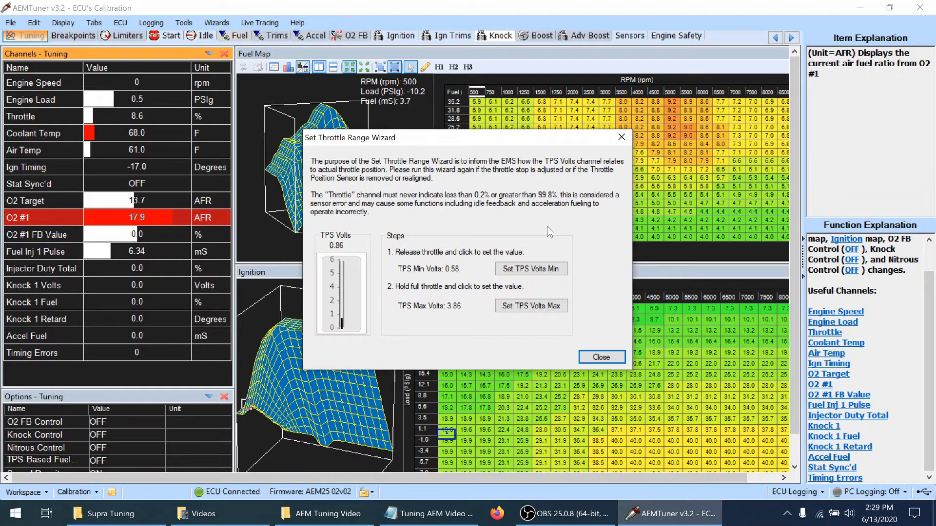
{"action": "left_click", "coordinate": [537, 271]}
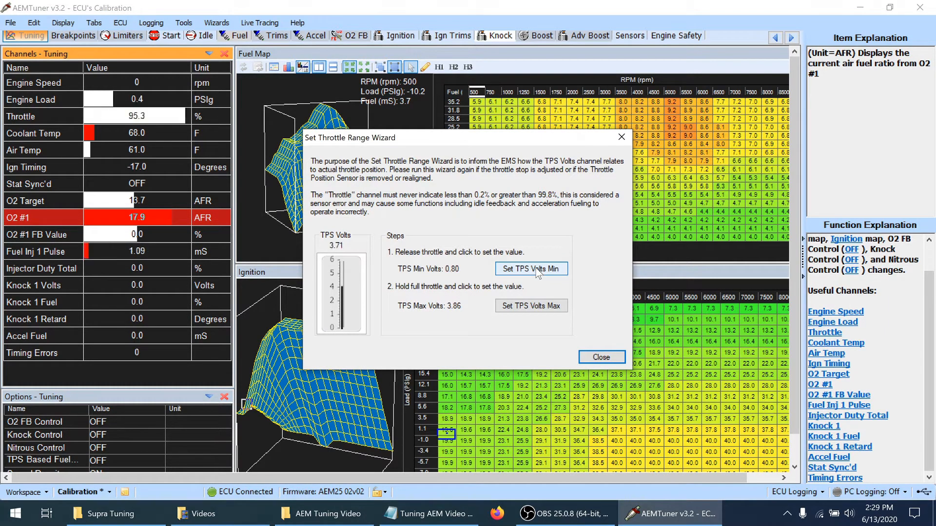
- Set the maximum TPS voltage with the throttle held fully open and close the throttle range wizard
{"action": "left_click", "coordinate": [535, 309]}
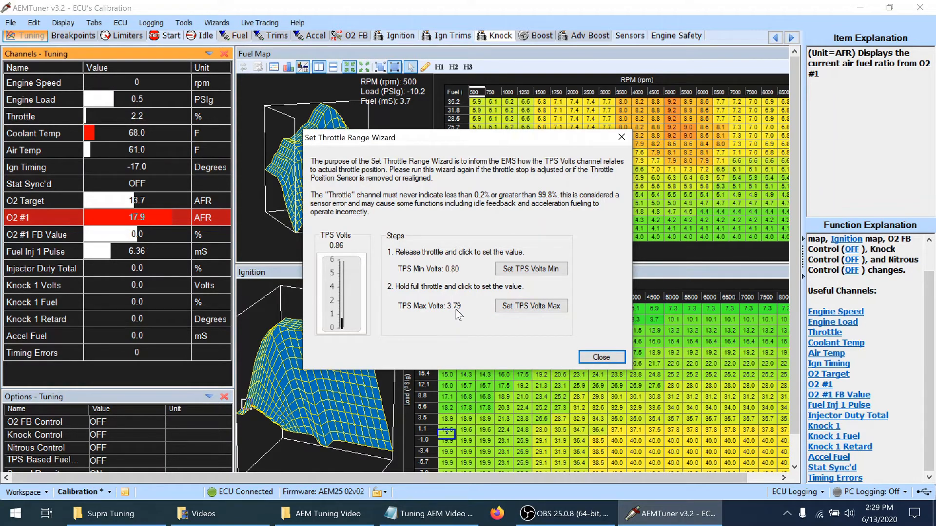
{"action": "left_click", "coordinate": [613, 360]}
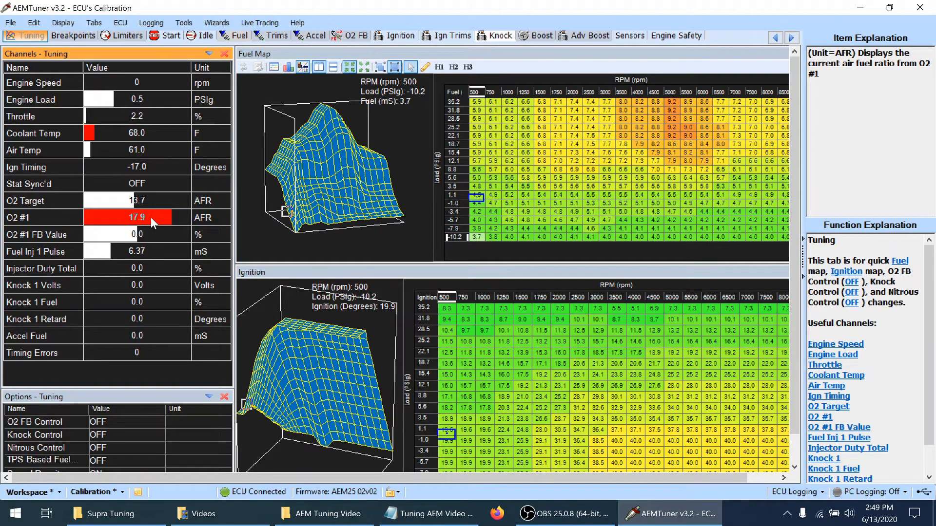
- Review the Setup Wizard's O2 #1 (AFR) configurations and the voltage-to-AFR notes for the AEM Inline Controller (PN 30-2310)
{"action": "left_click", "coordinate": [214, 24]}
{"action": "left_click", "coordinate": [222, 38]}
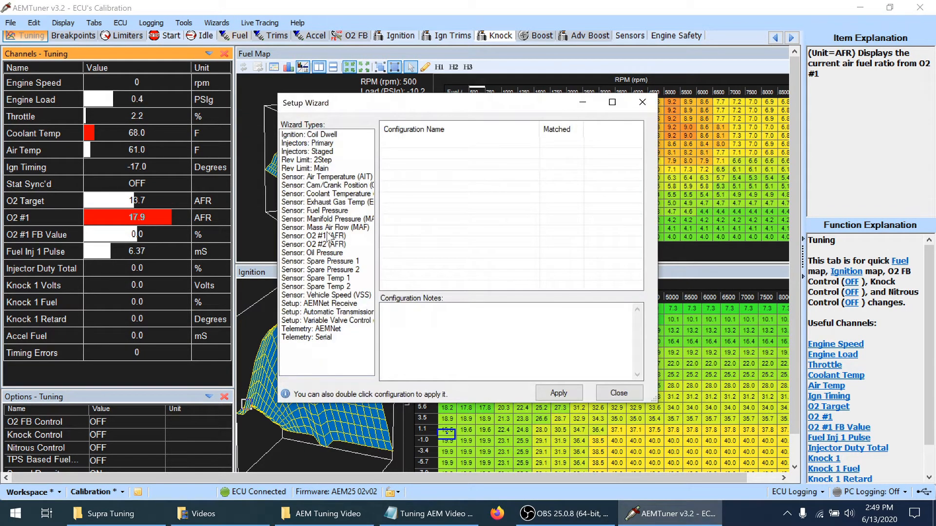
{"action": "left_click", "coordinate": [328, 236]}
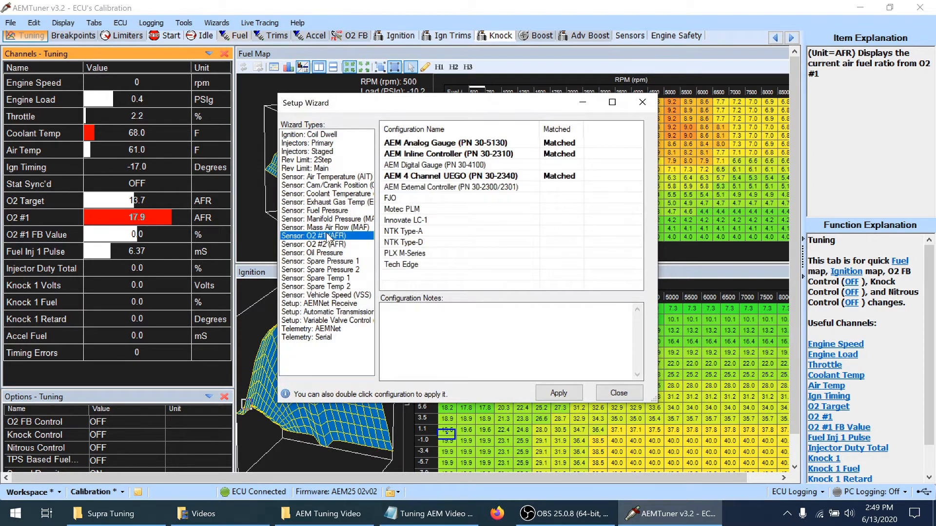
{"action": "left_click", "coordinate": [445, 154]}
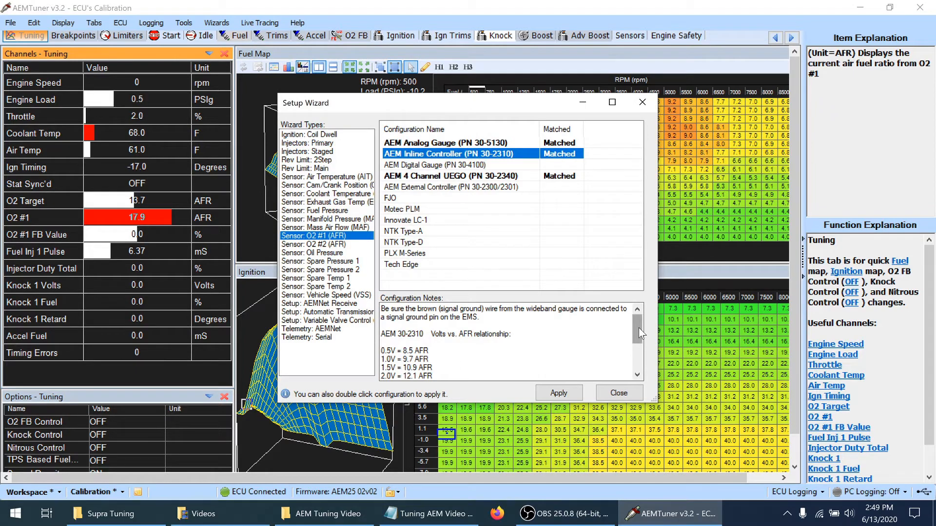
{"action": "left_click_drag", "start_coordinate": [638, 327], "coordinate": [644, 350]}
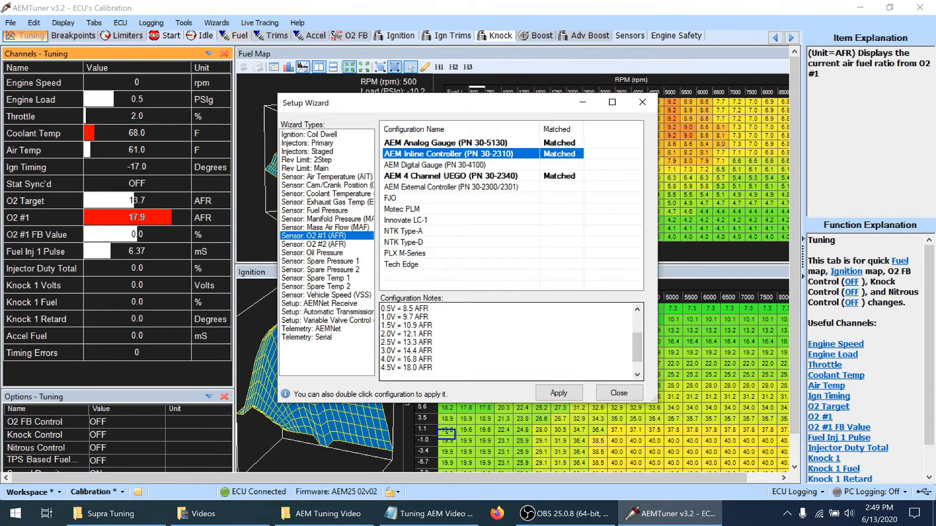
{"action": "left_click", "coordinate": [619, 393]}
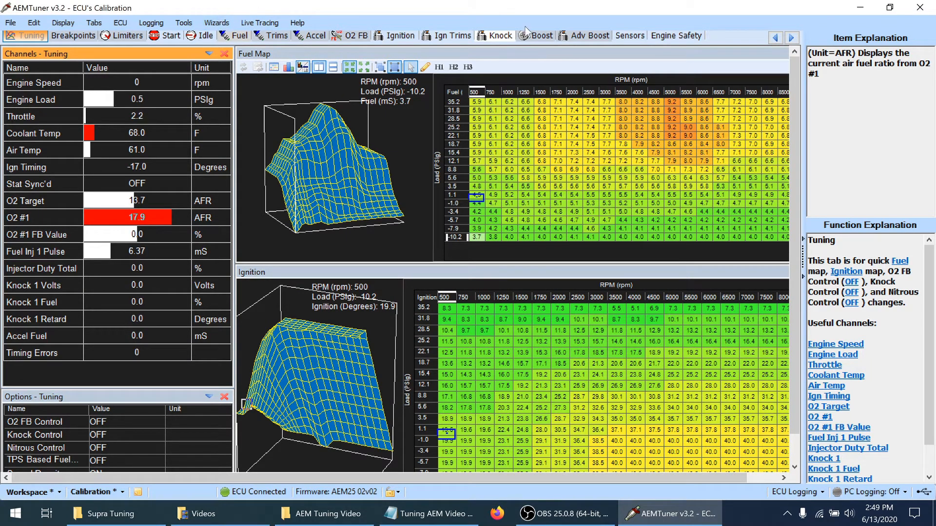
- Open the Sensors page and display the O2 Sensor #1 Cal as a table instead of a graph
{"action": "left_click", "coordinate": [637, 37]}
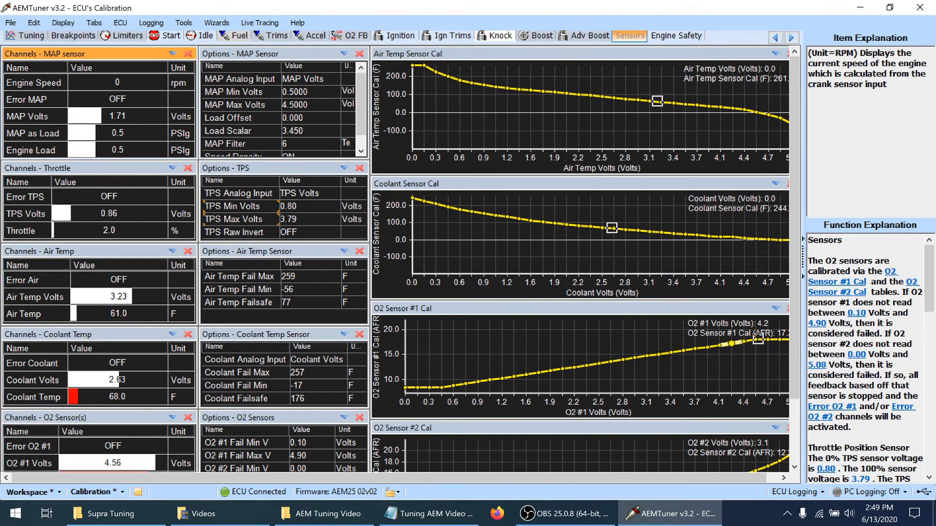
{"action": "left_click_drag", "start_coordinate": [797, 302], "coordinate": [804, 357]}
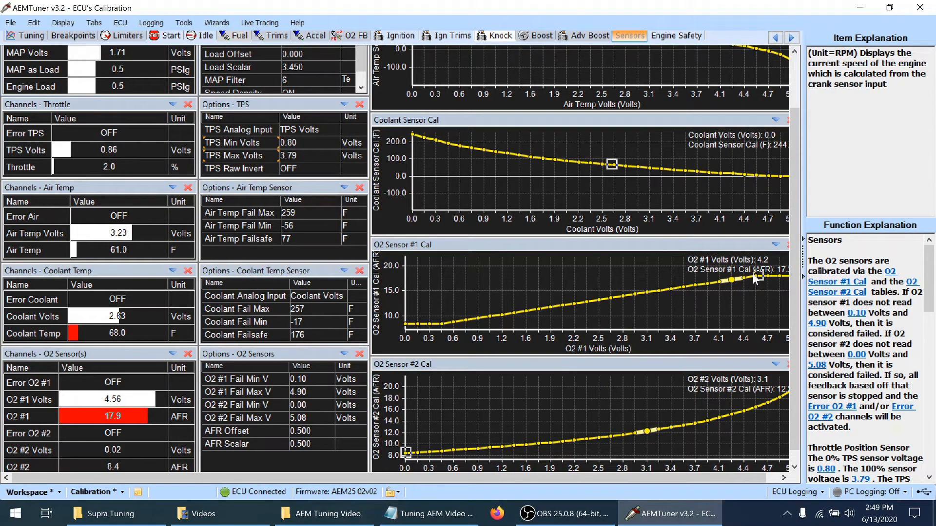
{"action": "left_click", "coordinate": [766, 247]}
{"action": "left_click", "coordinate": [763, 245]}
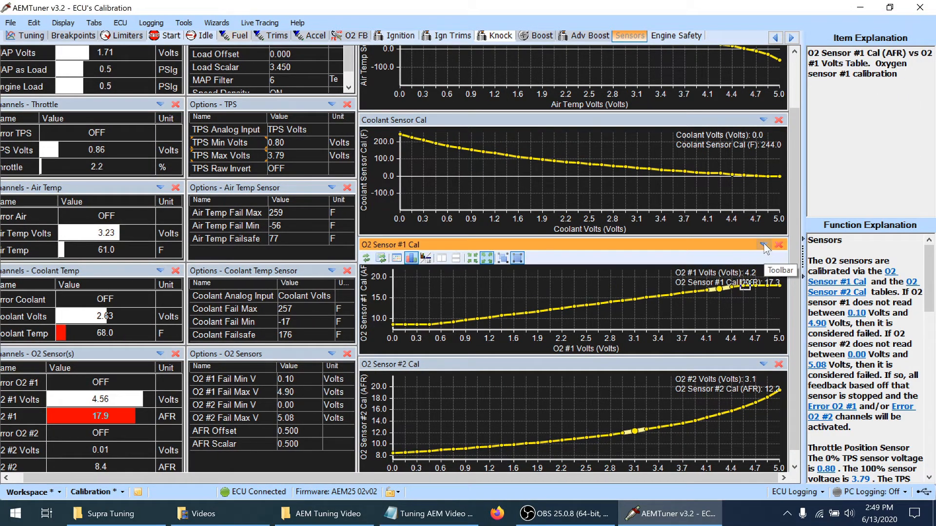
{"action": "left_click", "coordinate": [397, 258]}
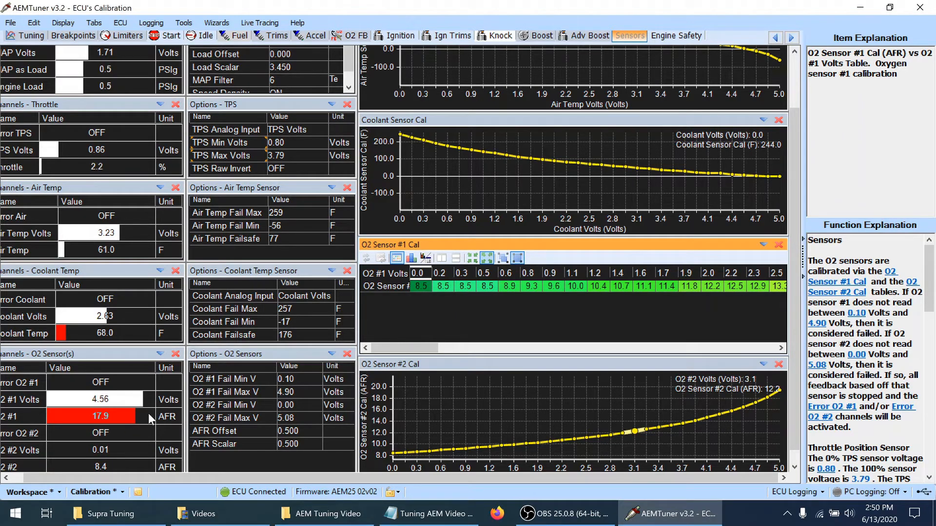
- Select the whole AFR row of the O2 Sensor #1 Cal table and nudge its values up three increments and back down one
{"action": "left_click", "coordinate": [116, 417]}
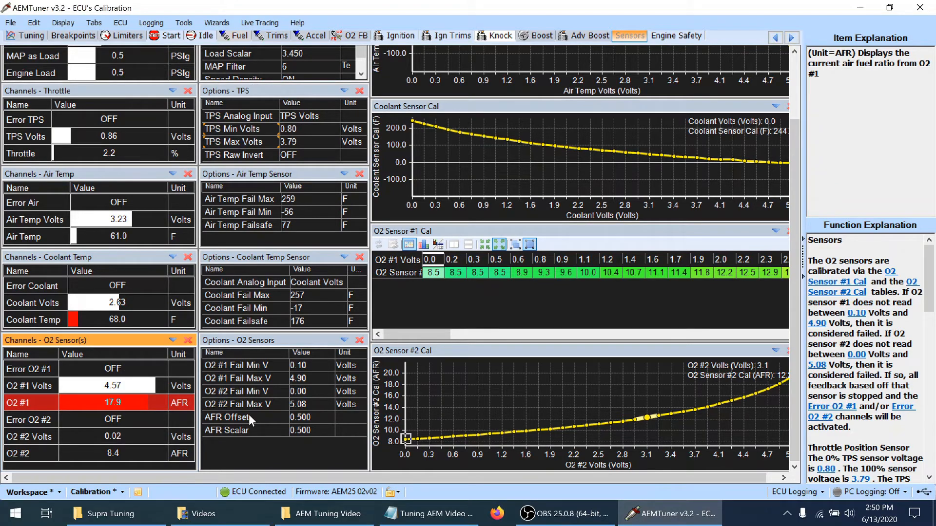
{"action": "left_click", "coordinate": [437, 273]}
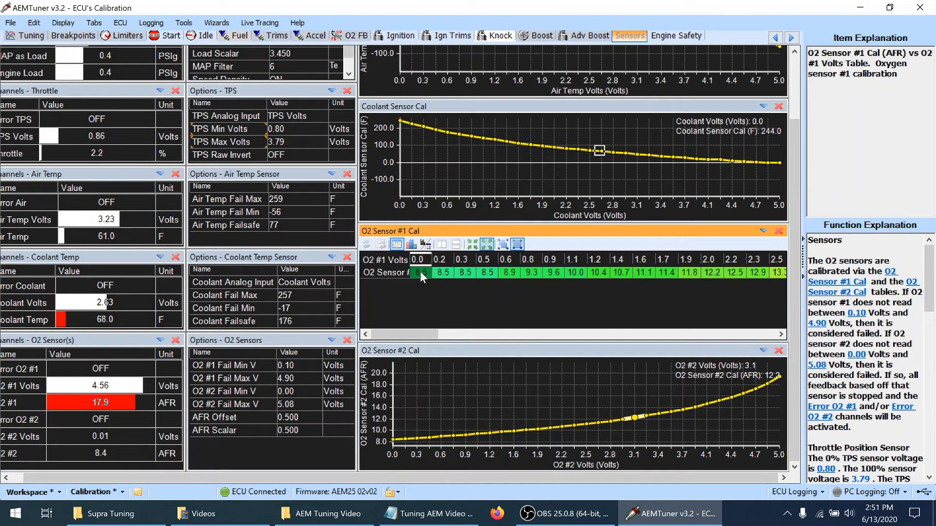
{"action": "key", "text": "shift+Right"}
{"action": "key", "text": "shift+Right"}
{"action": "key", "text": "shift+Right"}
{"action": "key", "text": "shift+Right"}
{"action": "key", "text": "shift+Right"}
{"action": "key", "text": "shift+Right"}
{"action": "key", "text": "shift+Right"}
{"action": "key", "text": "shift+Right"}
{"action": "key", "text": "shift+Right"}
{"action": "key", "text": "shift+Right"}
{"action": "key", "text": "shift+Right"}
{"action": "key", "text": "shift+Right"}
{"action": "key", "text": "shift+Right"}
{"action": "key", "text": "shift+Right"}
{"action": "key", "text": "shift+Right"}
{"action": "key", "text": "shift+Right"}
{"action": "key", "text": "shift+Right"}
{"action": "key", "text": "shift+Right"}
{"action": "key", "text": "shift+Right"}
{"action": "key", "text": "shift+Right"}
{"action": "key", "text": "shift+Right"}
{"action": "key", "text": "shift+Right"}
{"action": "key", "text": "shift+Right"}
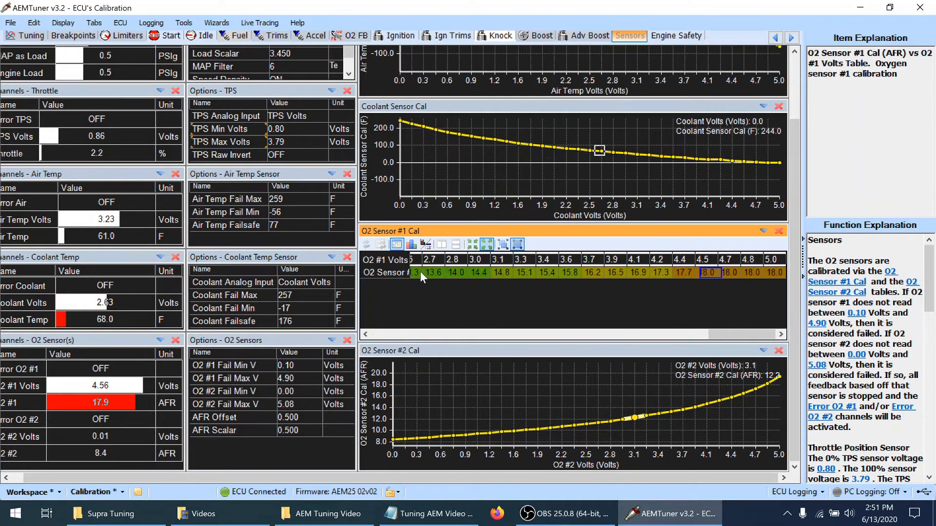
{"action": "key", "text": "plus"}
{"action": "key", "text": "plus"}
{"action": "key", "text": "plus"}
{"action": "key", "text": "minus"}
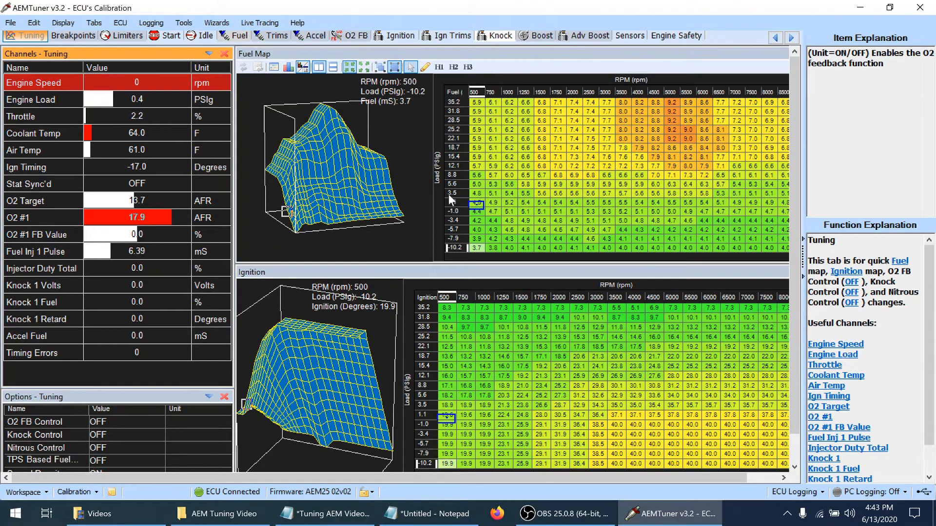
- Show the Fuel Map as a table only and highlight its positive-pressure load breakpoints and the vacuum cells at 1250 rpm
{"action": "left_click", "coordinate": [274, 66]}
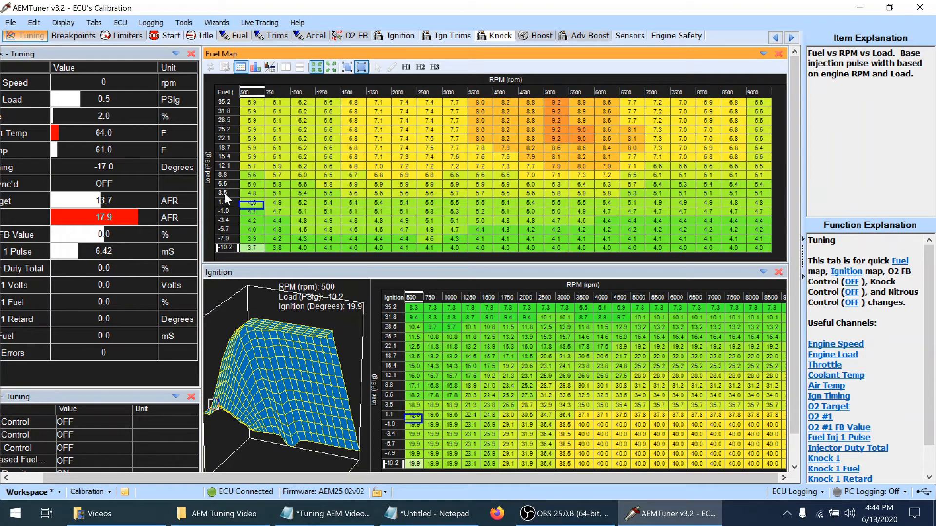
{"action": "left_click_drag", "start_coordinate": [223, 200], "coordinate": [218, 113]}
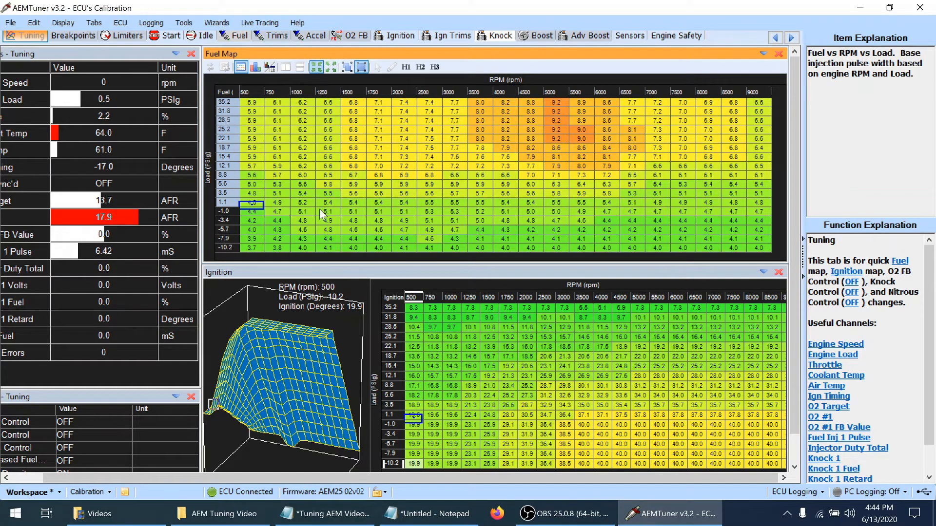
{"action": "left_click_drag", "start_coordinate": [319, 208], "coordinate": [322, 246]}
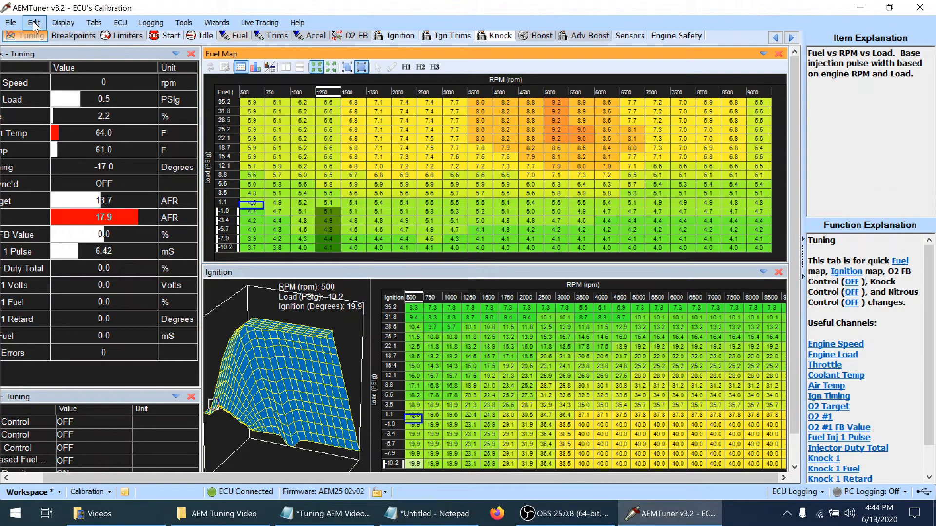
- Save the calibration over the existing Supra calibration file in the Supra Tuning folder and disconnect from the ECU
{"action": "left_click", "coordinate": [11, 23]}
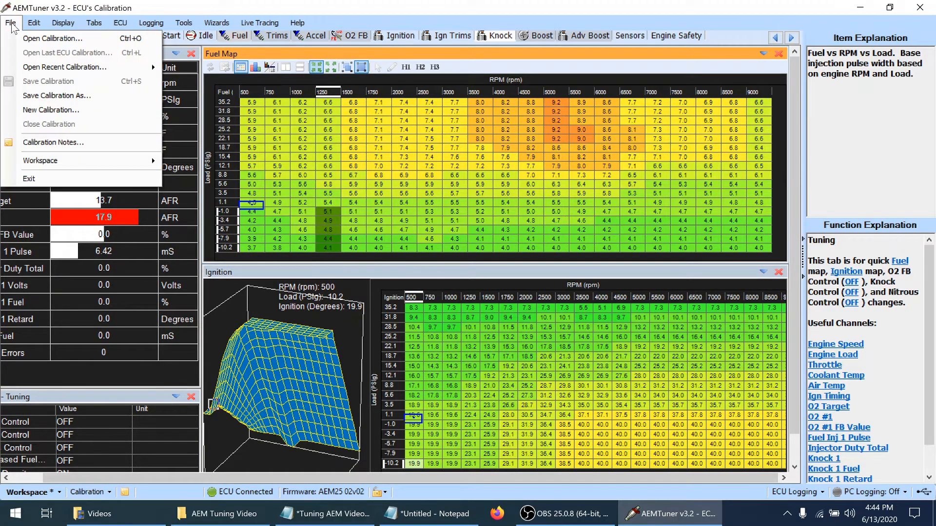
{"action": "left_click", "coordinate": [29, 96]}
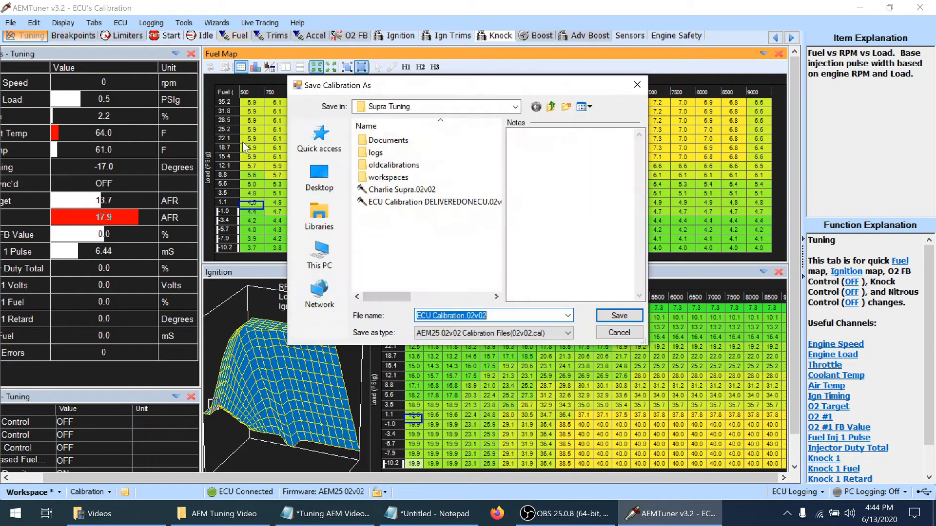
{"action": "left_click", "coordinate": [394, 191]}
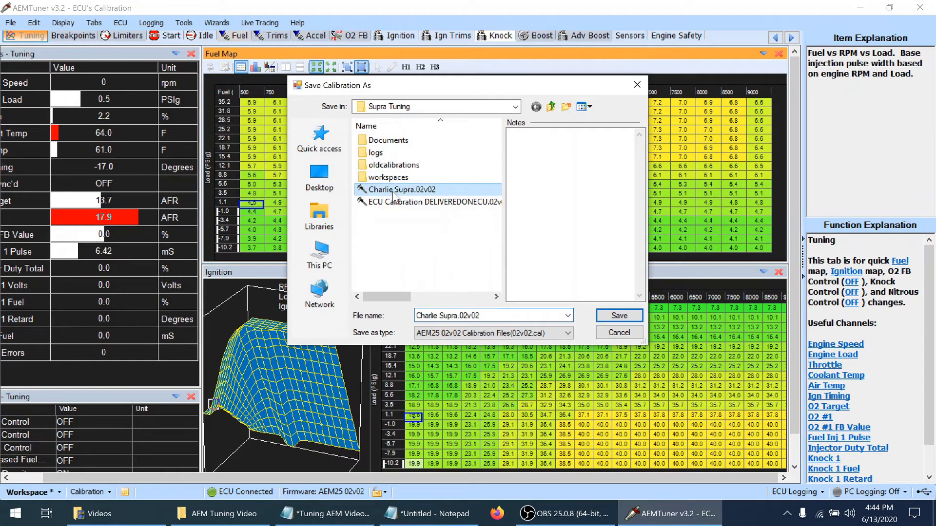
{"action": "left_click", "coordinate": [628, 317]}
{"action": "left_click", "coordinate": [507, 306]}
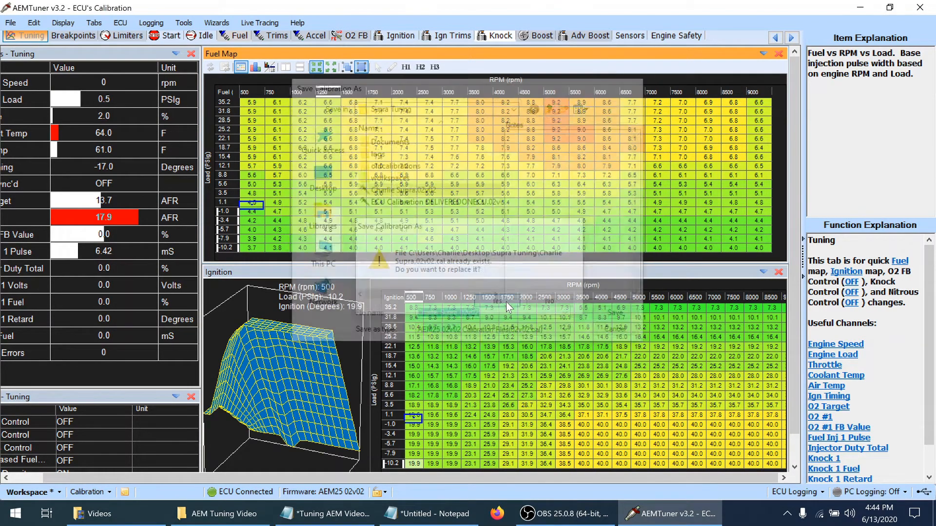
{"action": "left_click", "coordinate": [122, 24]}
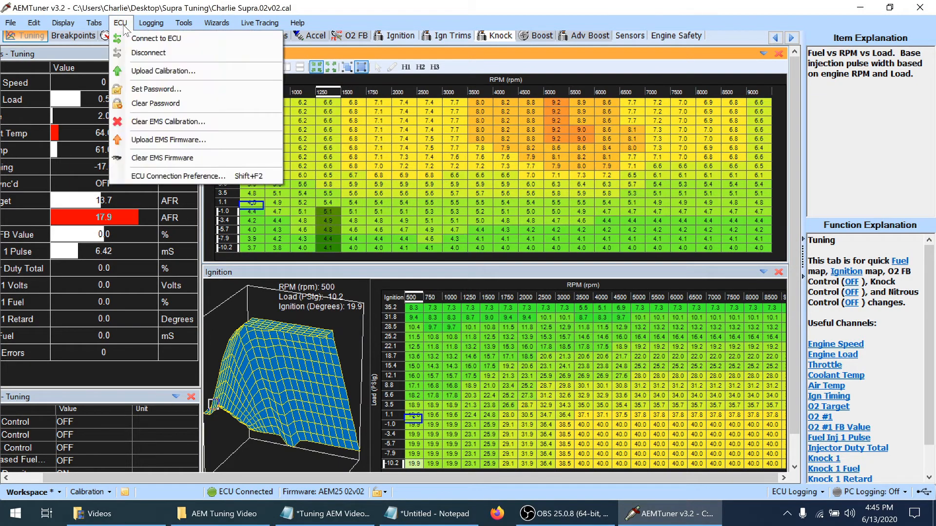
{"action": "left_click", "coordinate": [135, 51]}
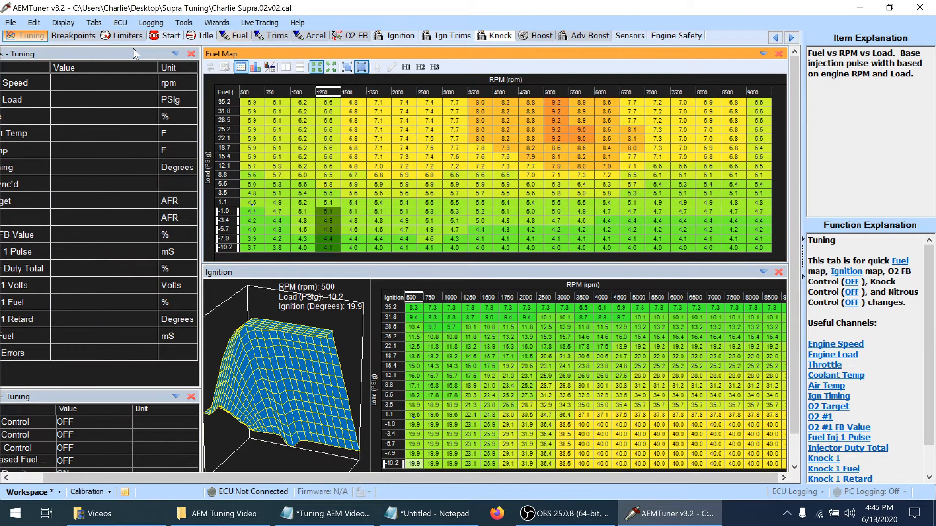
- Set the first three RPM breakpoints of the Fuel Map to 400, 800 and 1200
{"action": "double_click", "coordinate": [246, 90]}
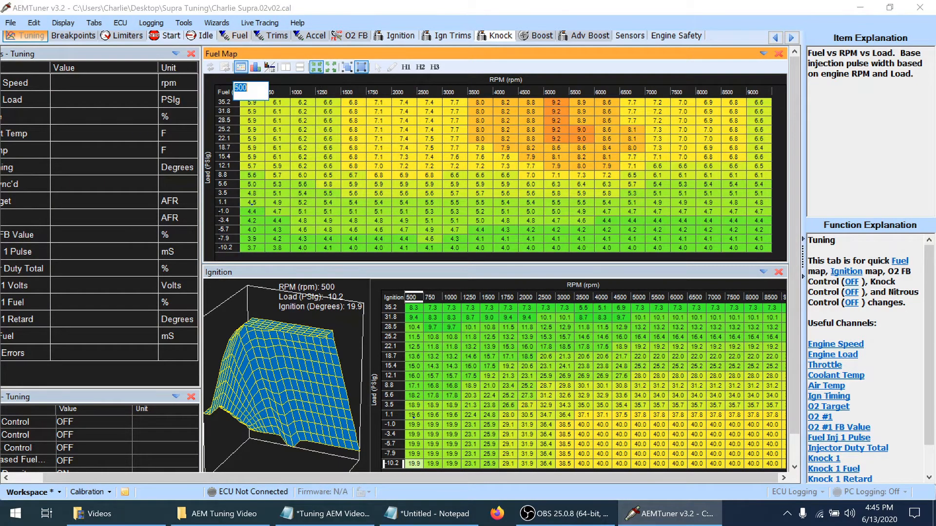
{"action": "type", "text": "400"}
{"action": "key", "text": "Return"}
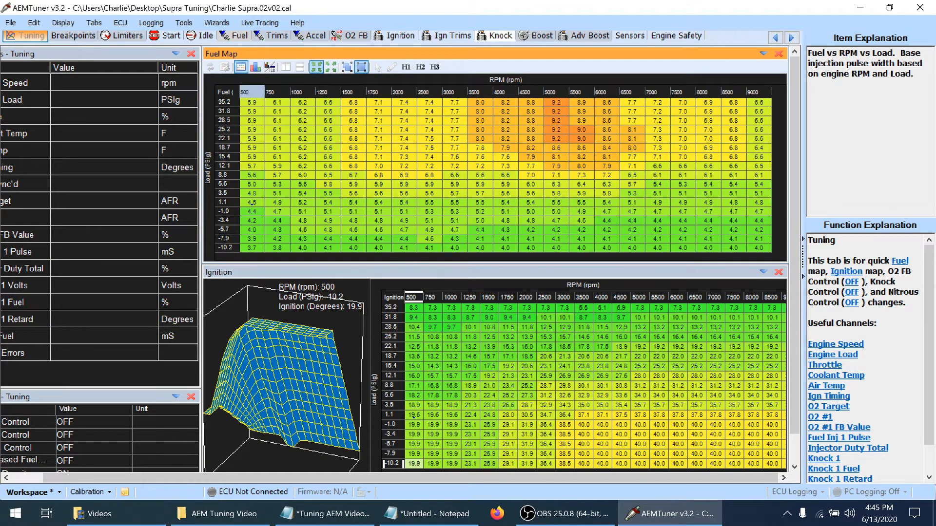
{"action": "double_click", "coordinate": [272, 93]}
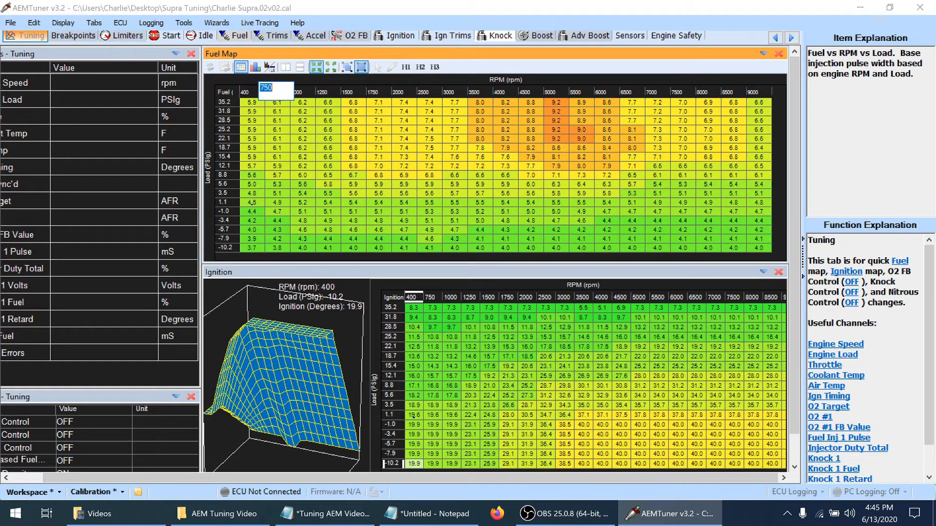
{"action": "type", "text": "800"}
{"action": "key", "text": "Return"}
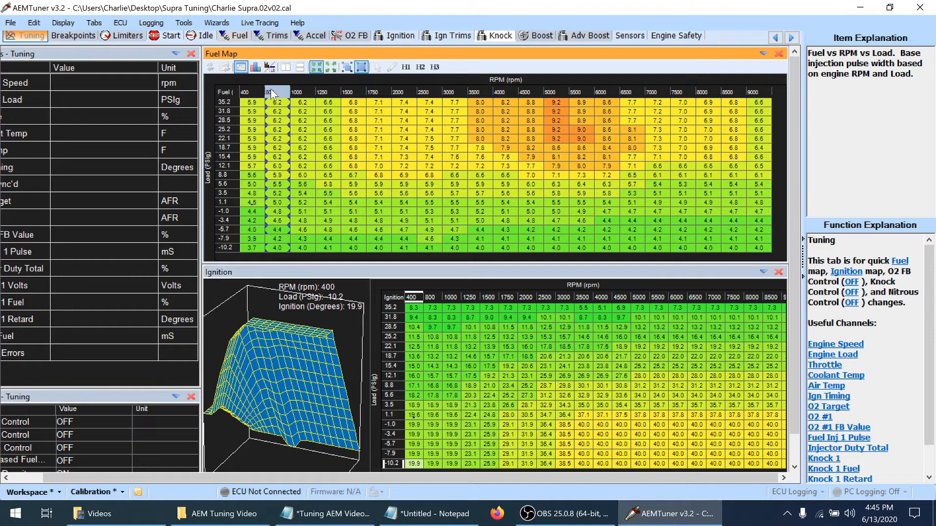
{"action": "double_click", "coordinate": [297, 93]}
{"action": "type", "text": "1"}
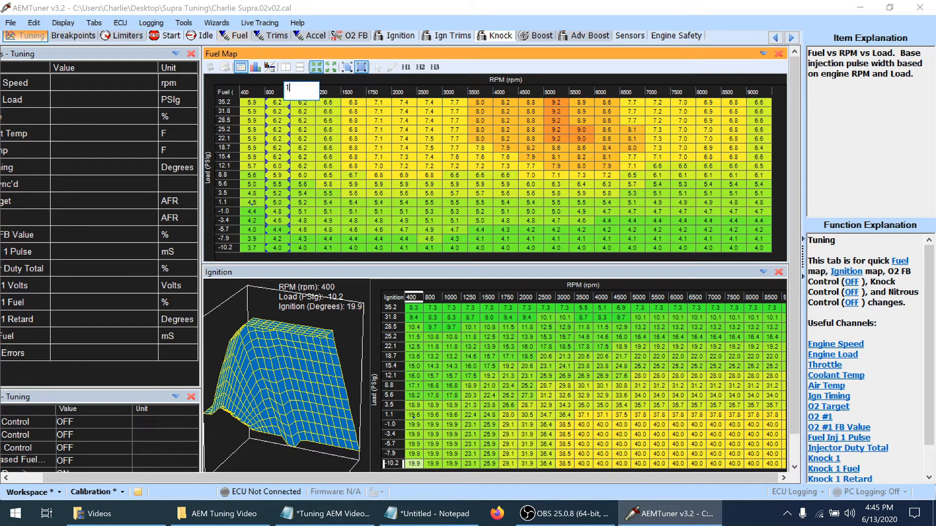
{"action": "type", "text": "200"}
{"action": "key", "text": "Return"}
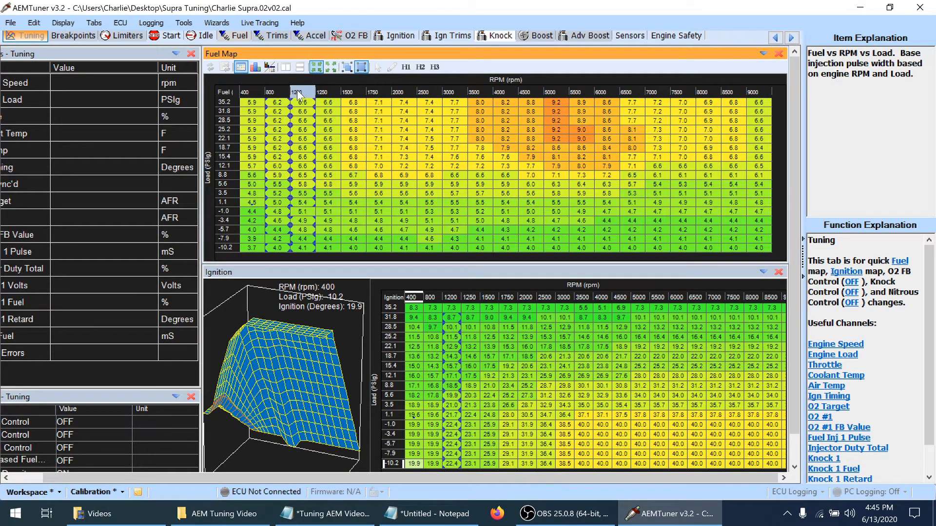
- Switch to Notepad and select the full row of RPM breakpoints from 400 to 8400 for copying
{"action": "left_click", "coordinate": [429, 514]}
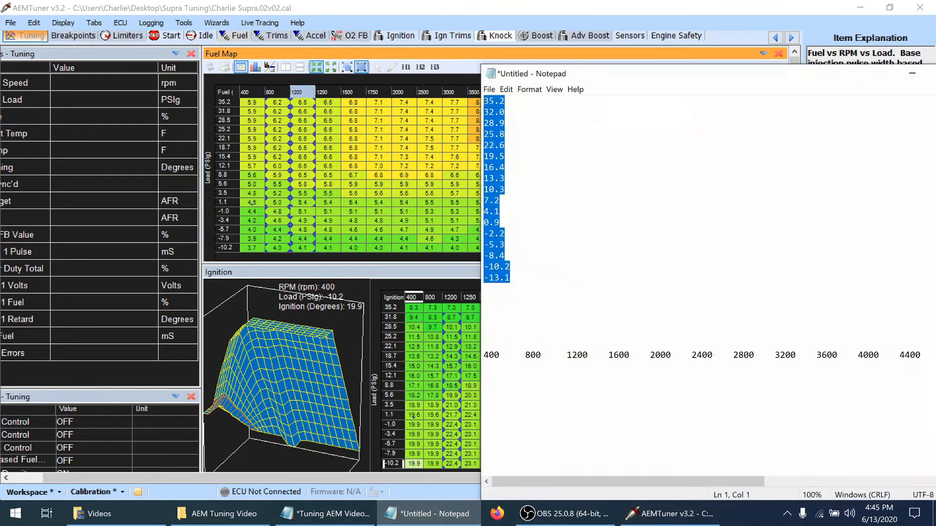
{"action": "left_click", "coordinate": [489, 354]}
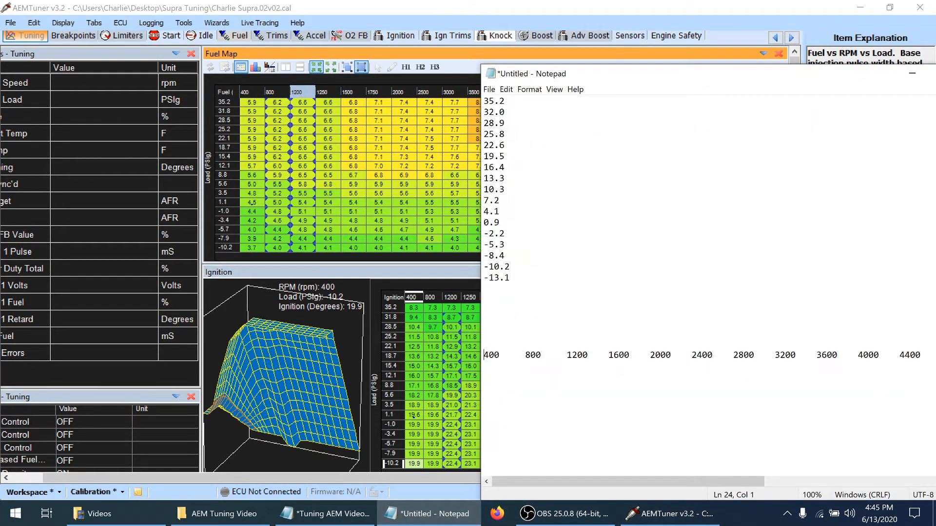
{"action": "left_click_drag", "start_coordinate": [484, 355], "coordinate": [934, 355]}
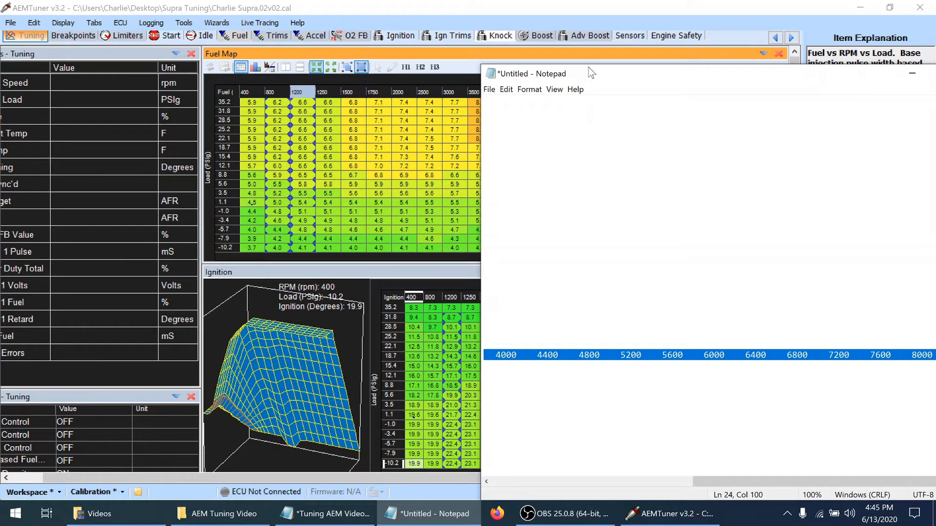
{"action": "left_click_drag", "start_coordinate": [592, 73], "coordinate": [413, 51]}
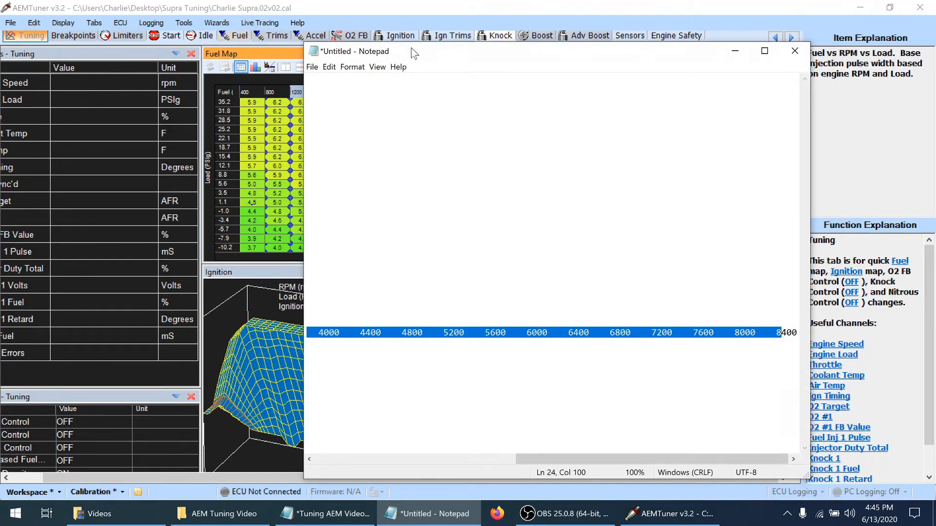
{"action": "key", "text": "shift+Right"}
{"action": "key", "text": "shift+Right"}
{"action": "key", "text": "shift+Right"}
- Paste the copied 400 to 8400 row over the Fuel Map's RPM breakpoints in AEMTuner, accepting the slope alert
{"action": "left_click", "coordinate": [244, 87]}
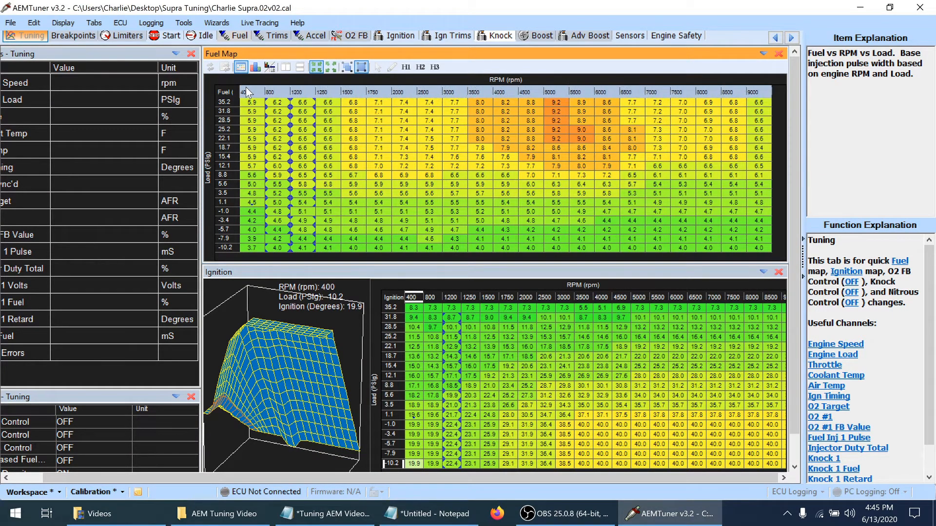
{"action": "key", "text": "ctrl+v"}
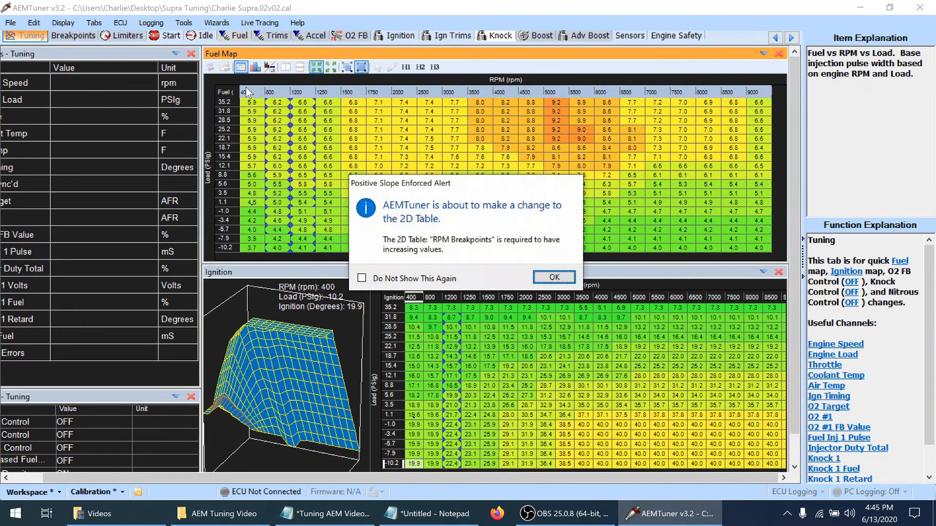
{"action": "left_click", "coordinate": [556, 278]}
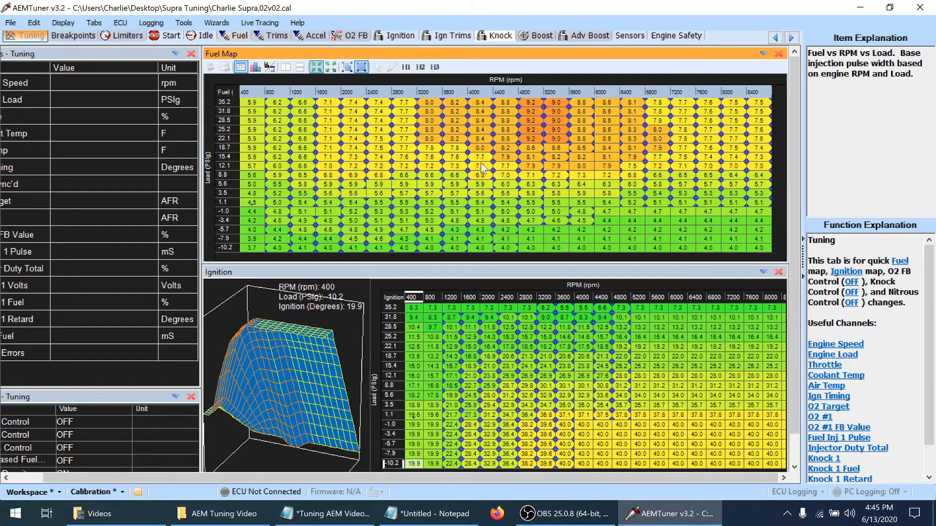
{"action": "left_click", "coordinate": [621, 241]}
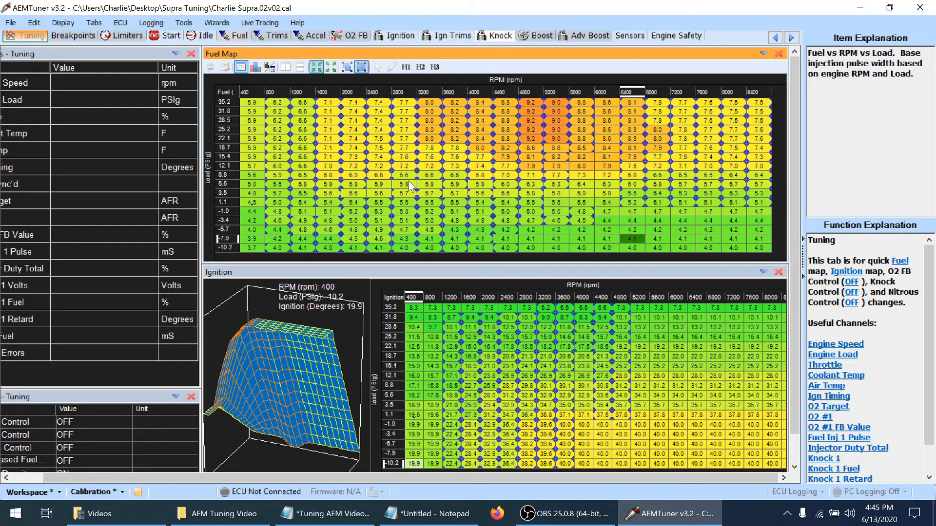
- Save the calibration and check the RPM breakpoints of the Boost WG Base Duty table before returning to the tuning maps
{"action": "key", "text": "ctrl+s"}
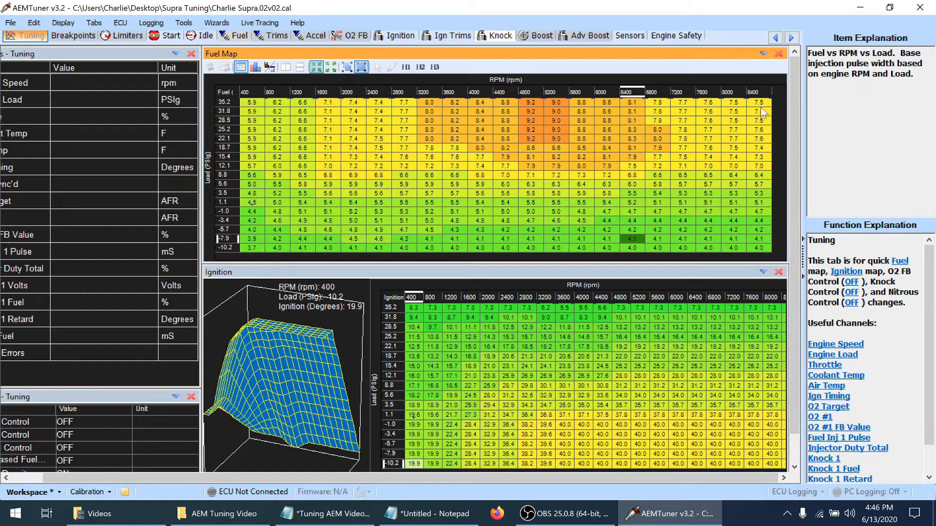
{"action": "left_click", "coordinate": [535, 35]}
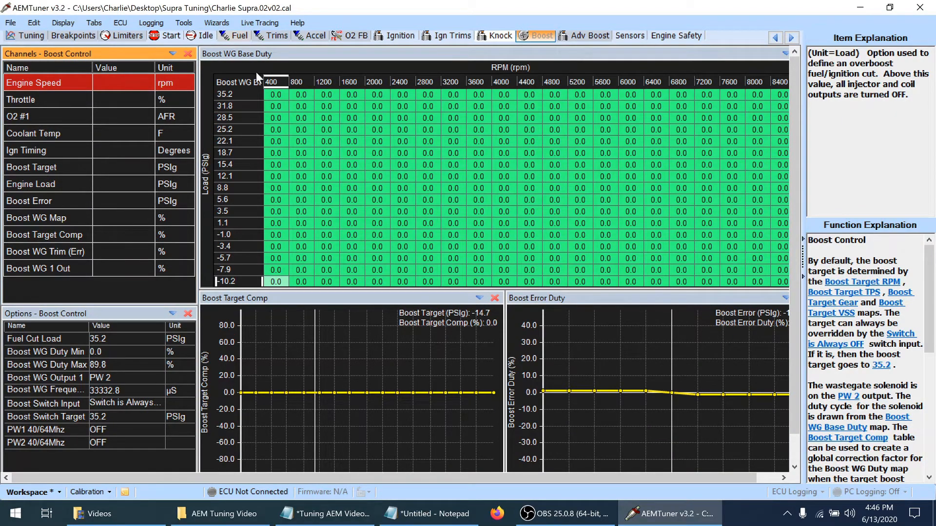
{"action": "left_click", "coordinate": [32, 37]}
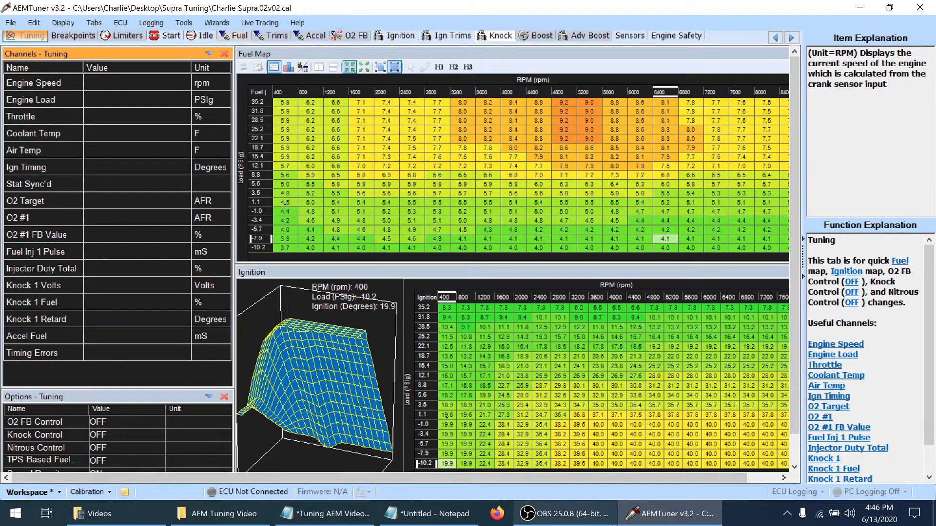
- Try to paste the load breakpoint list from 35.2 to -13.1 from Notepad onto the Fuel Map's load axis, and undo it
{"action": "left_click", "coordinate": [447, 517]}
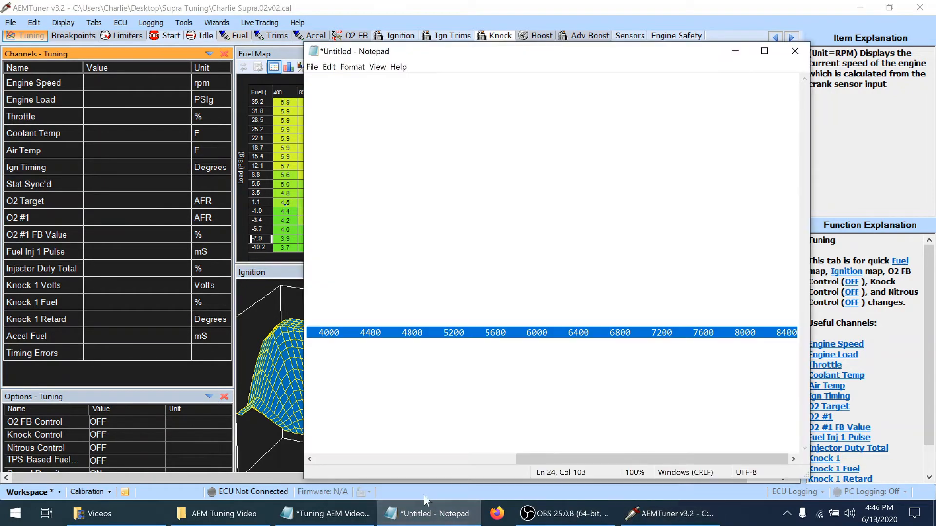
{"action": "left_click_drag", "start_coordinate": [530, 459], "coordinate": [292, 463]}
{"action": "left_click_drag", "start_coordinate": [336, 256], "coordinate": [234, 55]}
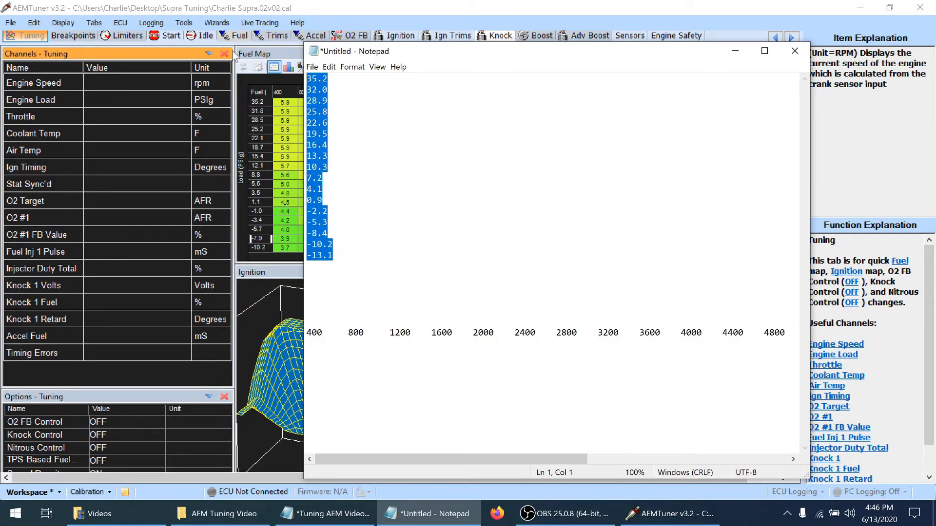
{"action": "left_click", "coordinate": [260, 237]}
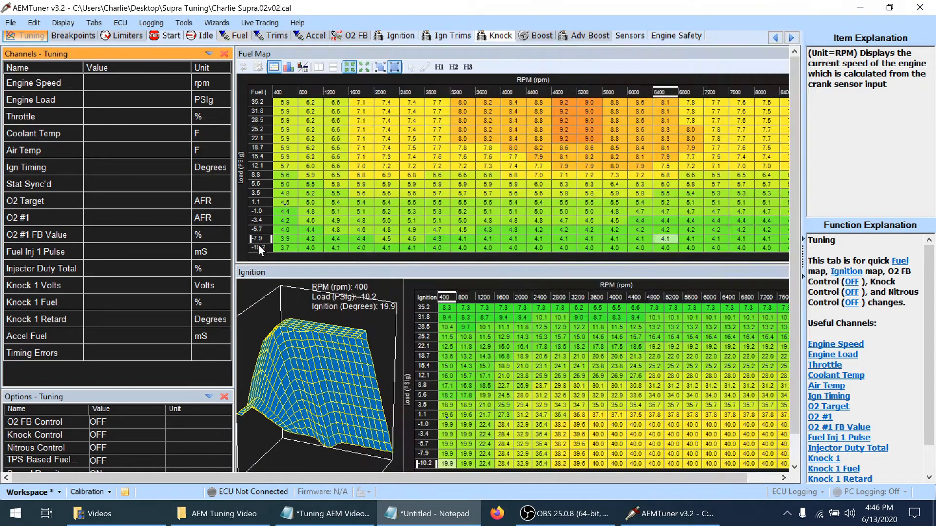
{"action": "left_click_drag", "start_coordinate": [225, 246], "coordinate": [226, 105]}
{"action": "type", "text": "-13.1"}
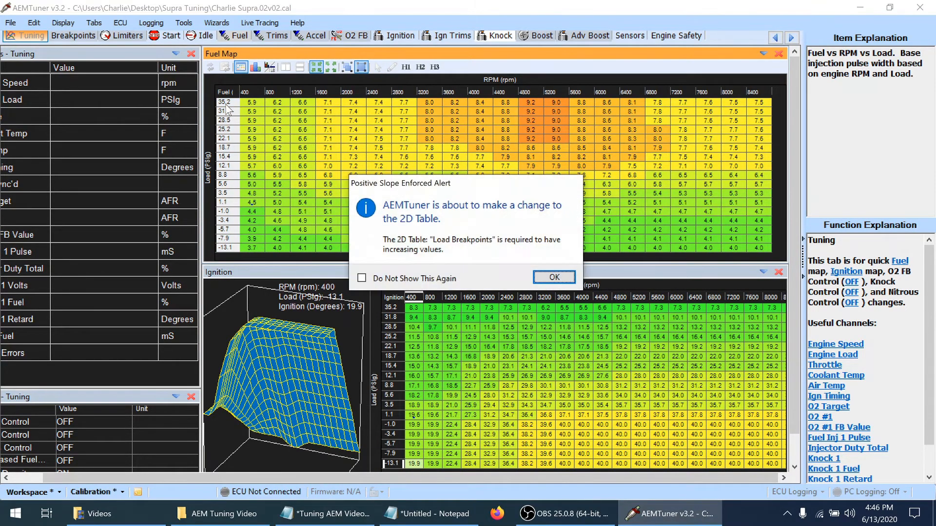
{"action": "left_click", "coordinate": [560, 277]}
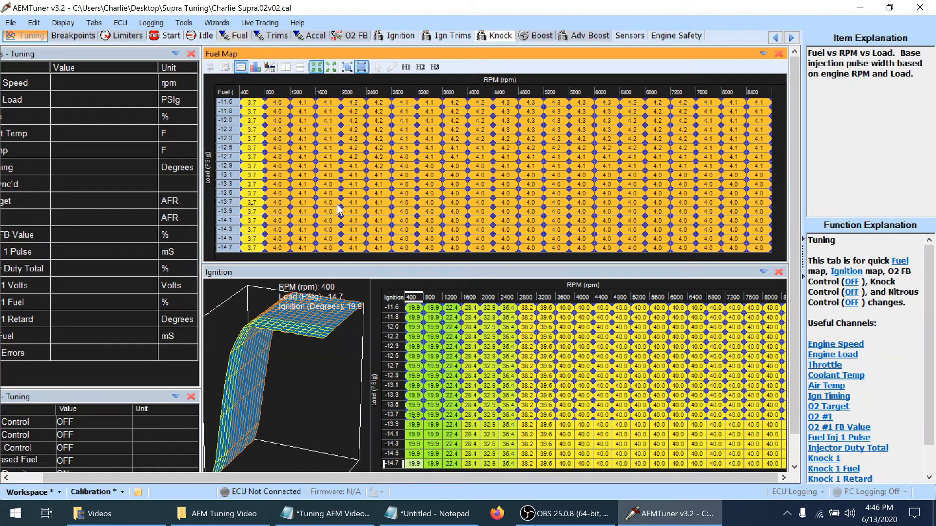
{"action": "key", "text": "ctrl+z"}
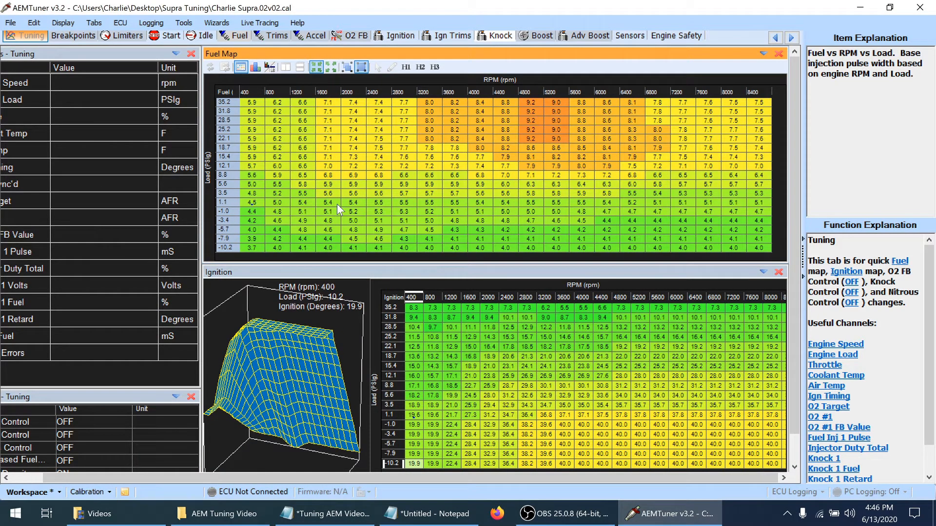
- Try to enter 13.1 directly as the Fuel Map's lowest load breakpoint, undoing each attempt
{"action": "left_click", "coordinate": [292, 164]}
{"action": "left_click", "coordinate": [225, 248]}
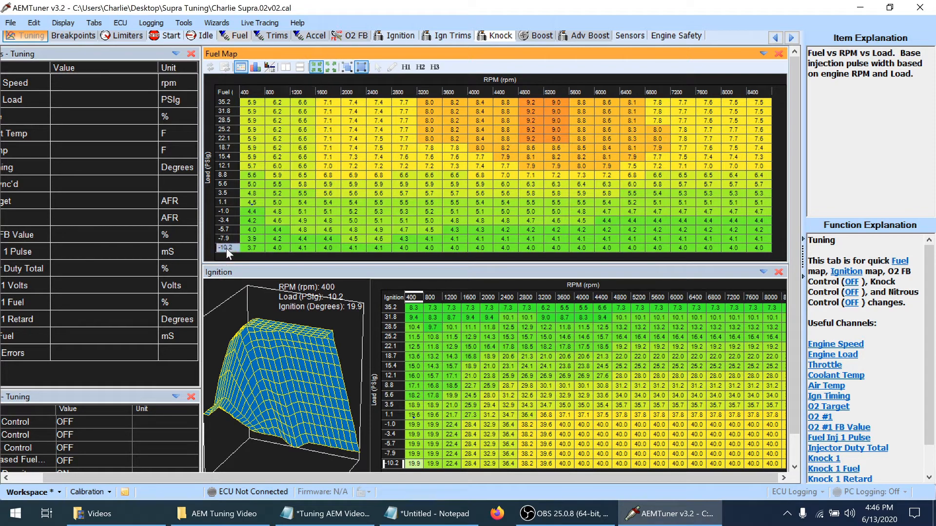
{"action": "left_click", "coordinate": [452, 514]}
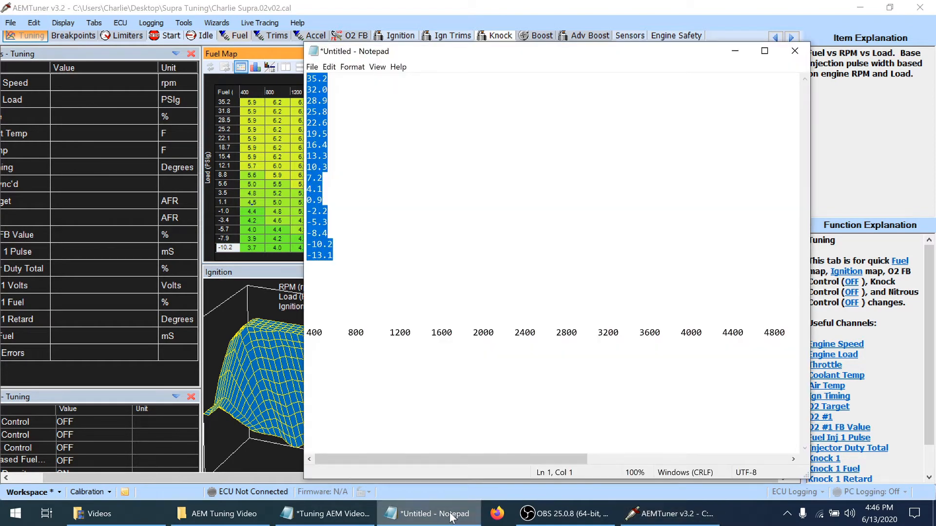
{"action": "left_click", "coordinate": [671, 513]}
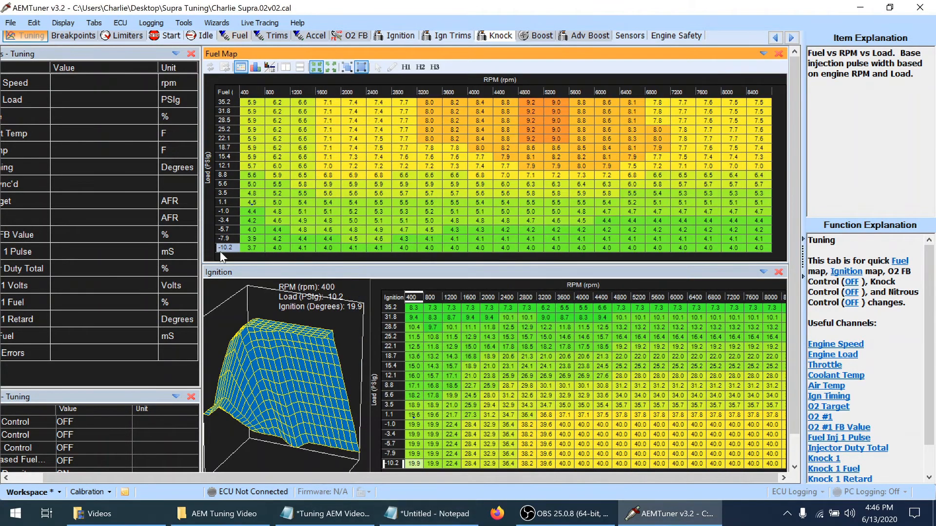
{"action": "type", "text": "13.1"}
{"action": "key", "text": "Return"}
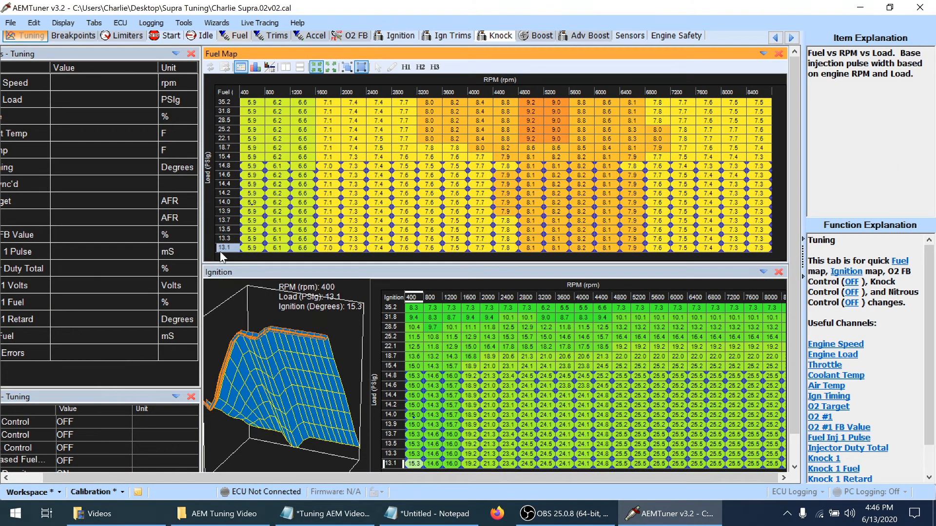
{"action": "key", "text": "ctrl+z"}
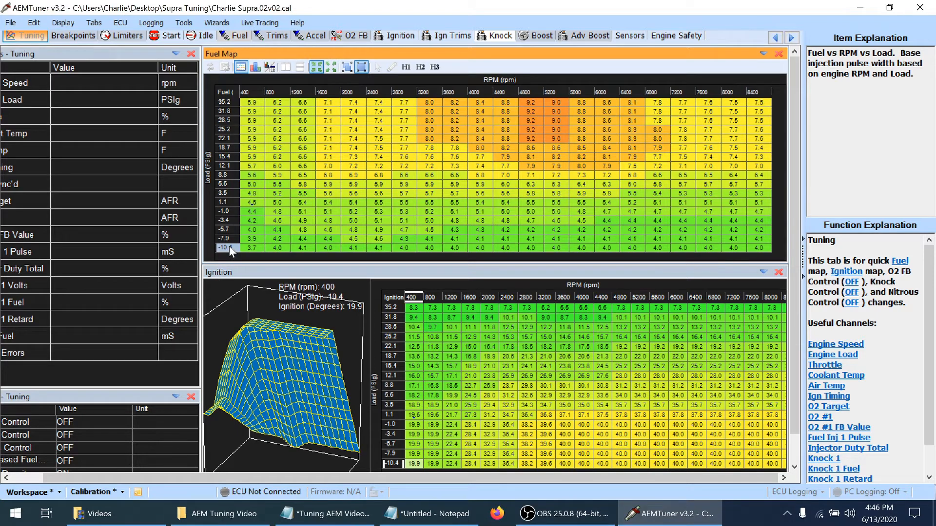
{"action": "right_click", "coordinate": [229, 248]}
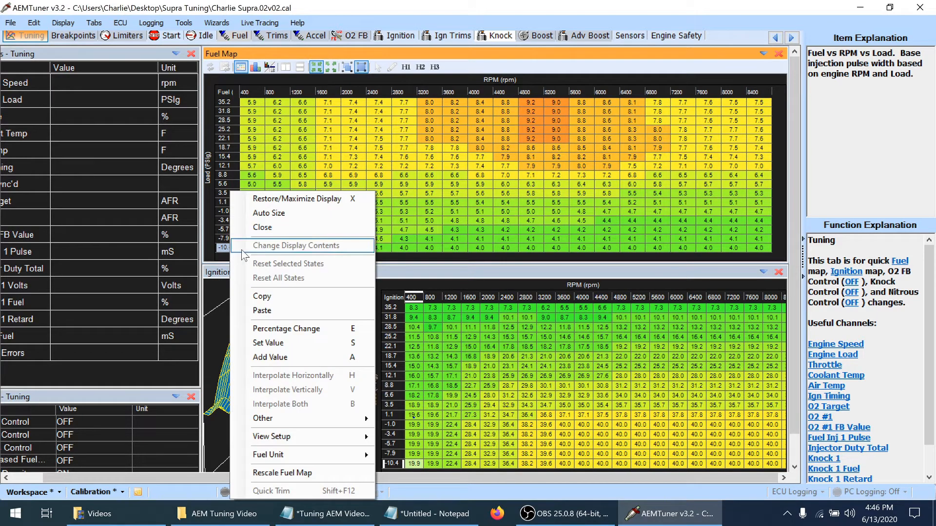
{"action": "double_click", "coordinate": [217, 246]}
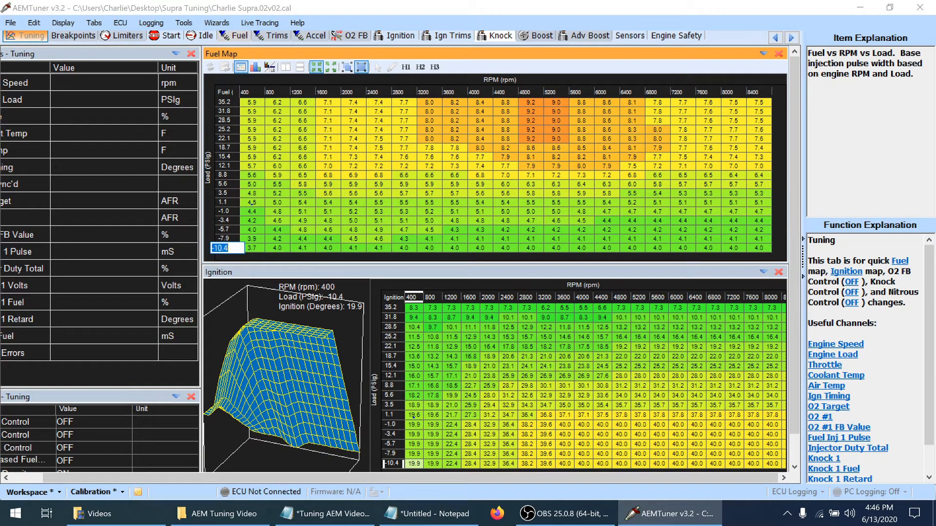
{"action": "type", "text": "13.1"}
{"action": "key", "text": "Return"}
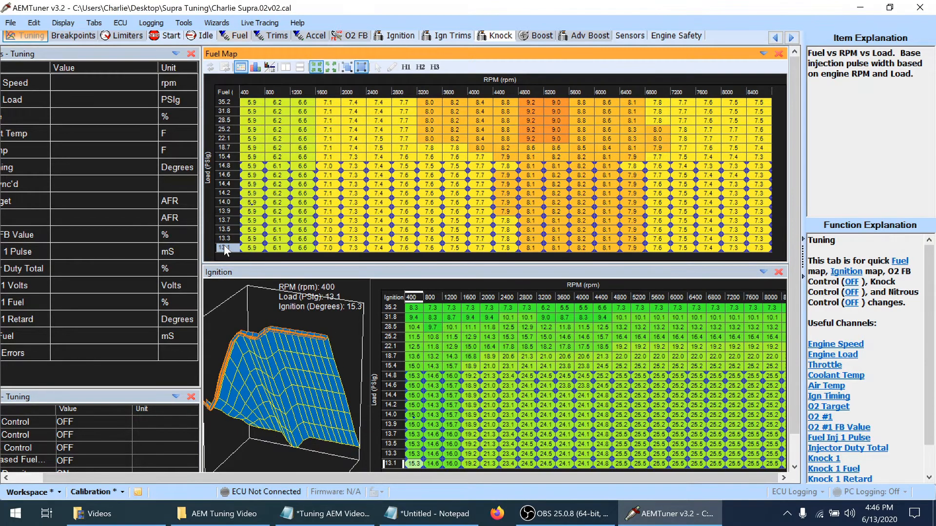
{"action": "key", "text": "ctrl+z"}
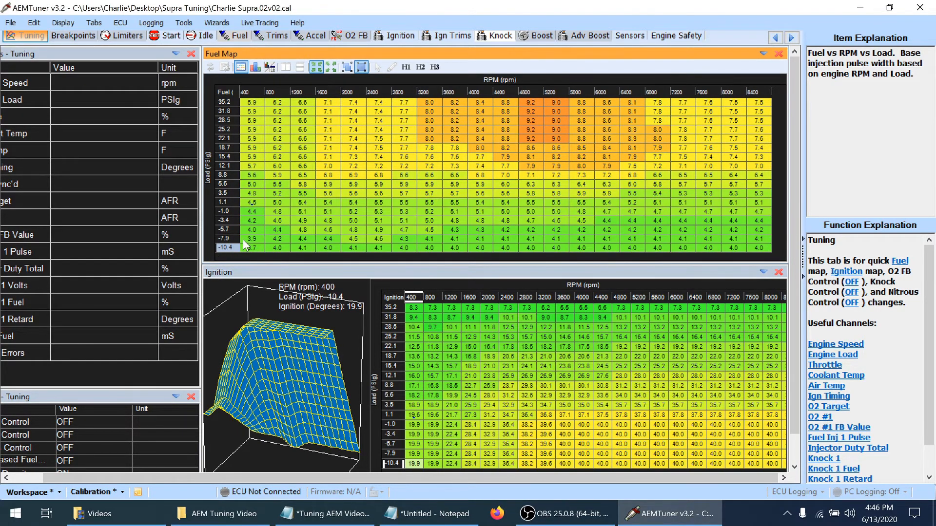
- Lower the Fuel Map's last load breakpoint in small increments until it is -13.1 PSIg
{"action": "type", "text": "-12.3"}
{"action": "key", "text": "Return"}
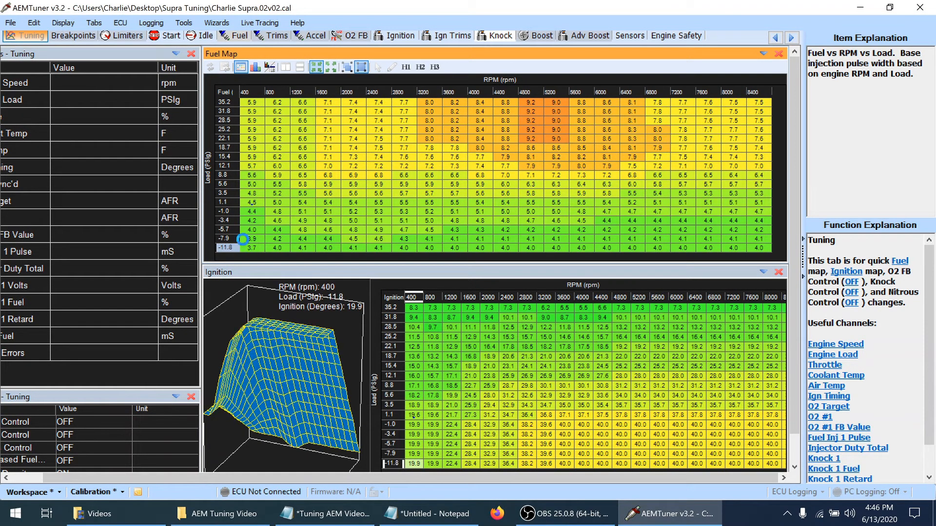
{"action": "key", "text": "minus"}
{"action": "key", "text": "minus"}
{"action": "key", "text": "minus"}
{"action": "key", "text": "minus"}
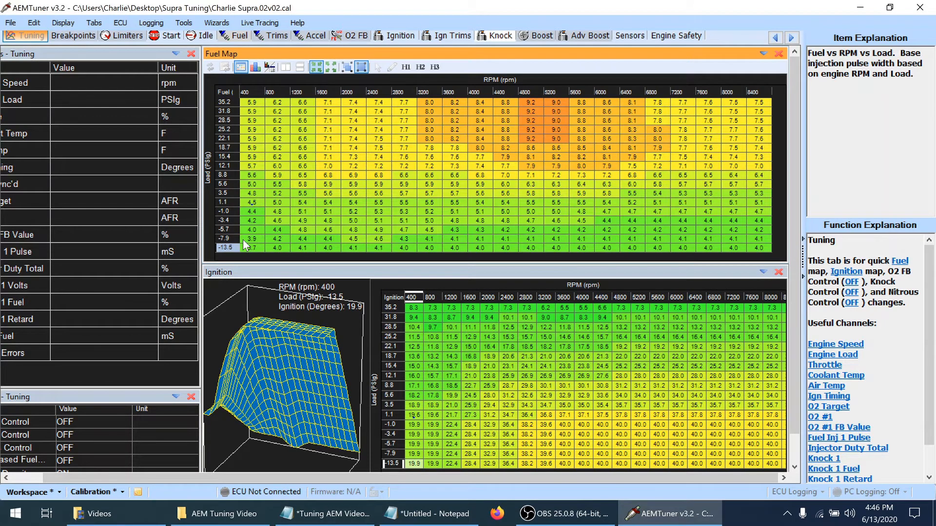
{"action": "key", "text": "plus"}
{"action": "key", "text": "plus"}
- Look up the value in the Notepad list and set the second-lowest load breakpoint of the Fuel Map to -10.2 PSIg
{"action": "key", "text": "Up"}
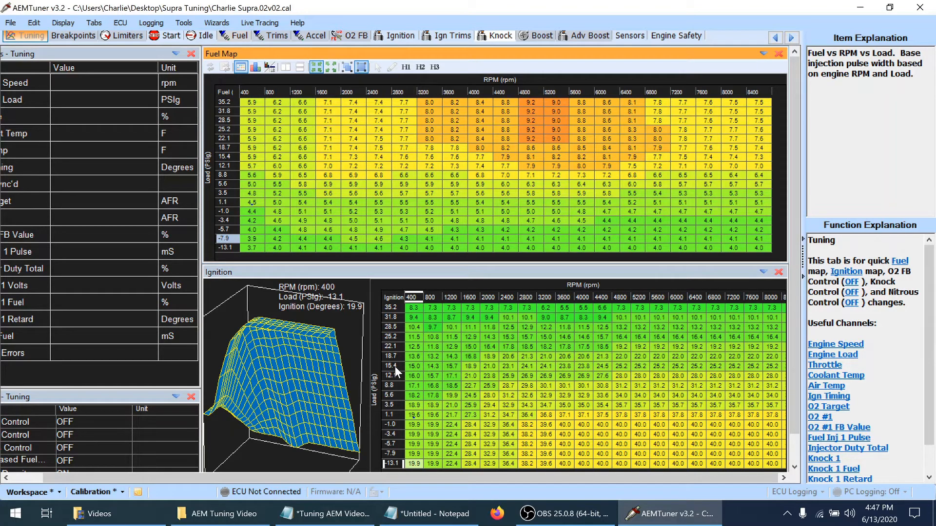
{"action": "left_click", "coordinate": [456, 520]}
{"action": "left_click", "coordinate": [455, 519]}
{"action": "key", "text": "Page_Down"}
{"action": "key", "text": "Page_Down"}
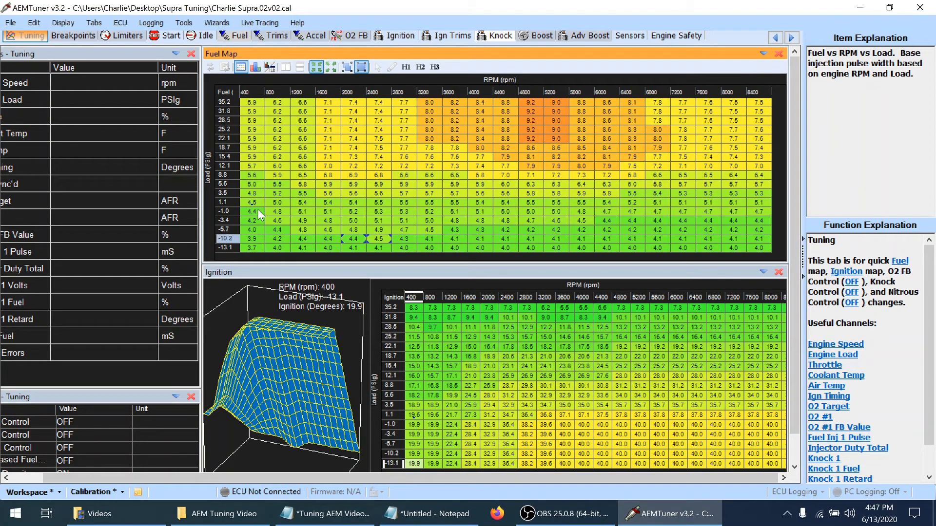
- Check the Notepad list again and lower the third-lowest load breakpoint of the Fuel Map to -8.4 PSIg
{"action": "left_click", "coordinate": [402, 516]}
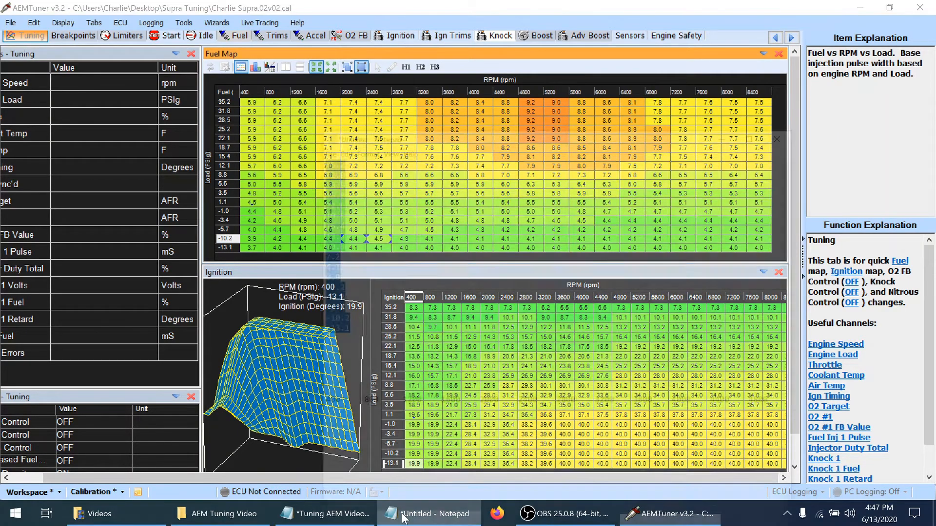
{"action": "left_click", "coordinate": [403, 516]}
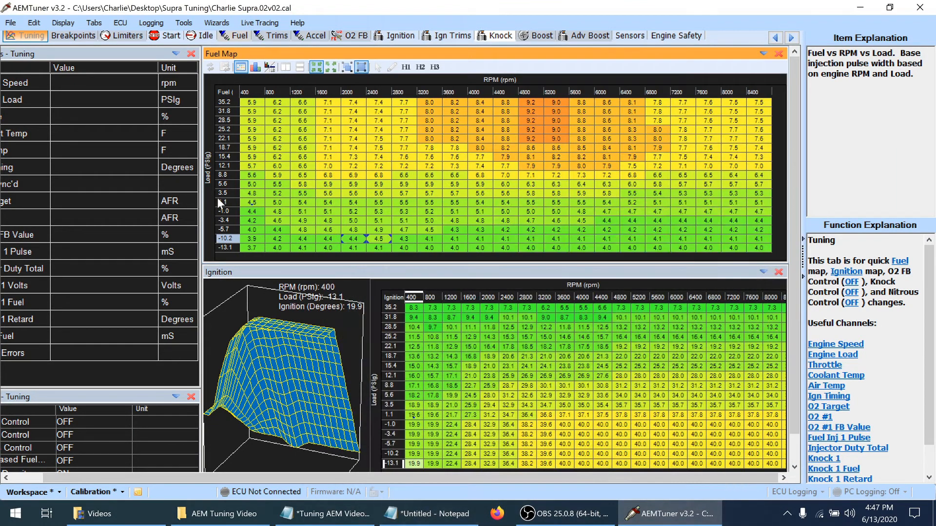
{"action": "left_click", "coordinate": [227, 229]}
{"action": "key", "text": "Page_Down"}
{"action": "key", "text": "Page_Down"}
{"action": "key", "text": "Page_Down"}
{"action": "key", "text": "Page_Down"}
{"action": "key", "text": "Page_Down"}
{"action": "key", "text": "Page_Down"}
{"action": "key", "text": "Page_Down"}
{"action": "key", "text": "Page_Down"}
{"action": "key", "text": "Page_Down"}
{"action": "key", "text": "Page_Down"}
{"action": "key", "text": "Page_Down"}
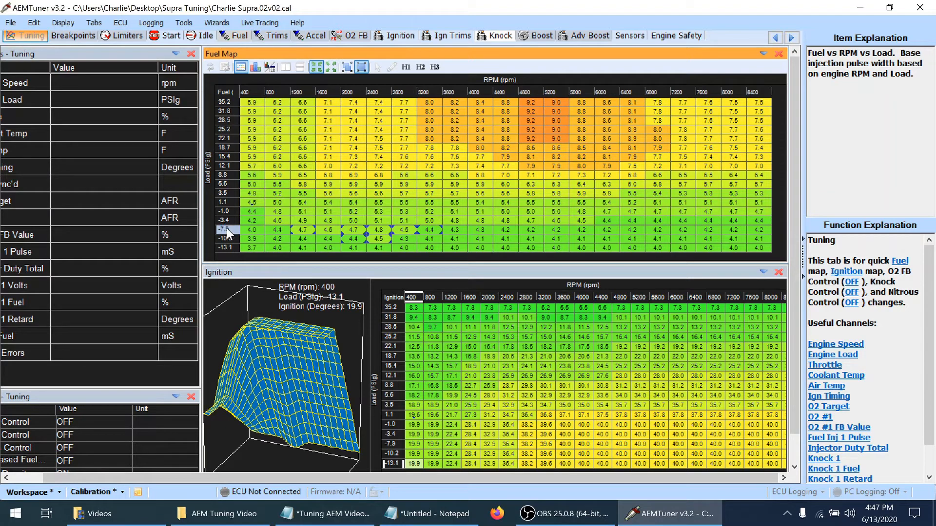
{"action": "key", "text": "Page_Down"}
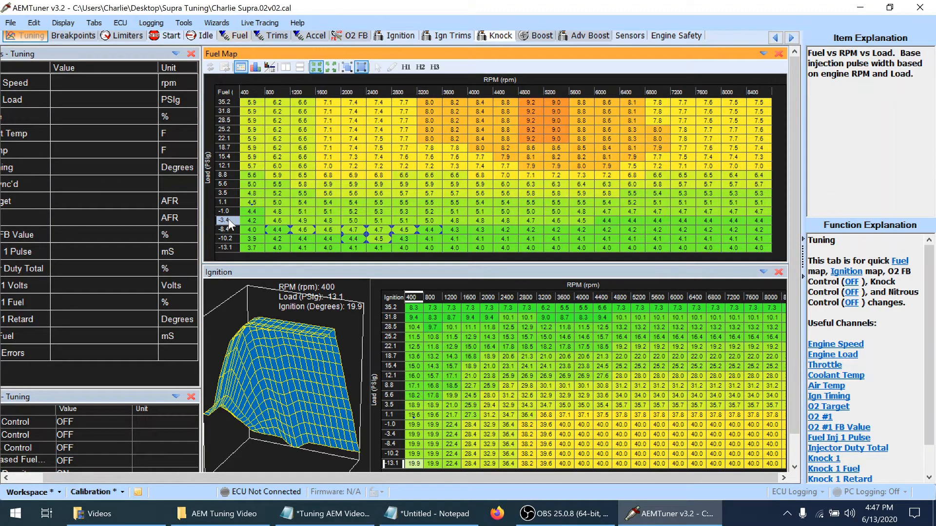
- Lower the fourth-lowest load breakpoint of the Fuel Map from the bottom row to -5.3 PSIg
{"action": "key", "text": "Page_Down"}
{"action": "key", "text": "Page_Down"}
{"action": "key", "text": "Page_Down"}
{"action": "key", "text": "Page_Down"}
{"action": "key", "text": "Page_Down"}
{"action": "key", "text": "Page_Down"}
{"action": "key", "text": "Page_Down"}
{"action": "key", "text": "Page_Down"}
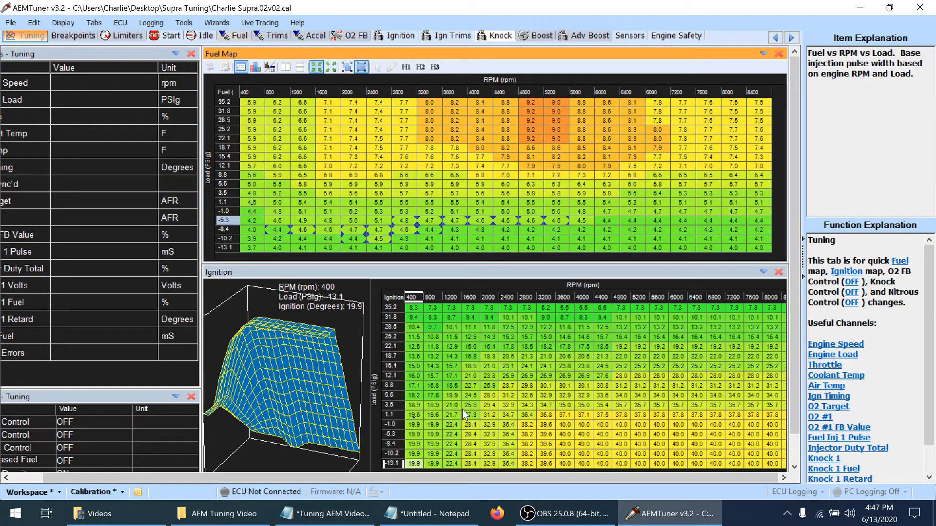
- Following the Notepad list, set the fifth-lowest load breakpoint of the Fuel Map to -2.2 PSIg and the sixth-lowest to 0.9 PSIg
{"action": "left_click", "coordinate": [430, 519]}
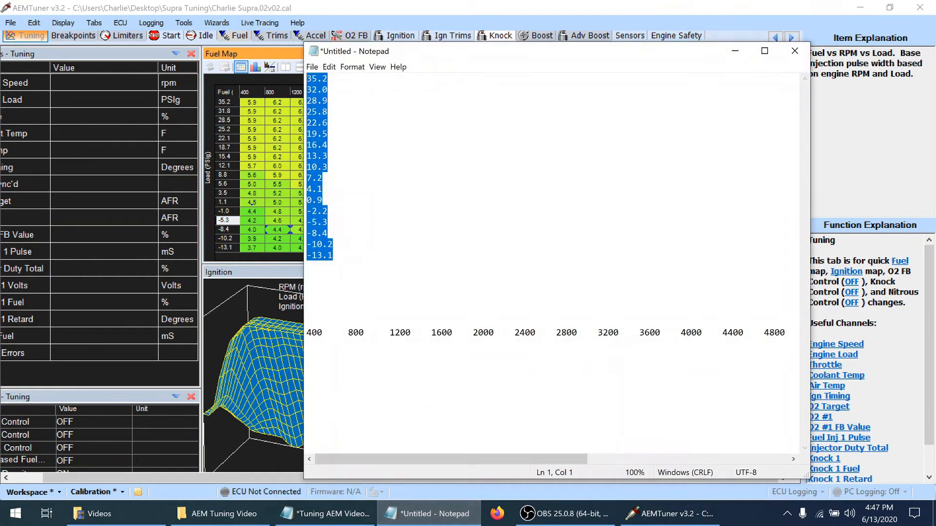
{"action": "left_click", "coordinate": [226, 214]}
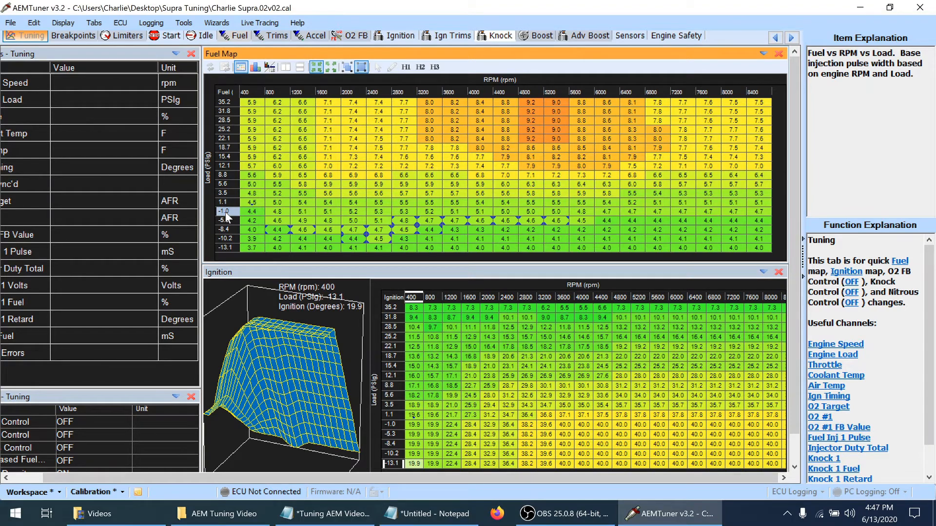
{"action": "type", "text": "-2.2"}
{"action": "key", "text": "Return"}
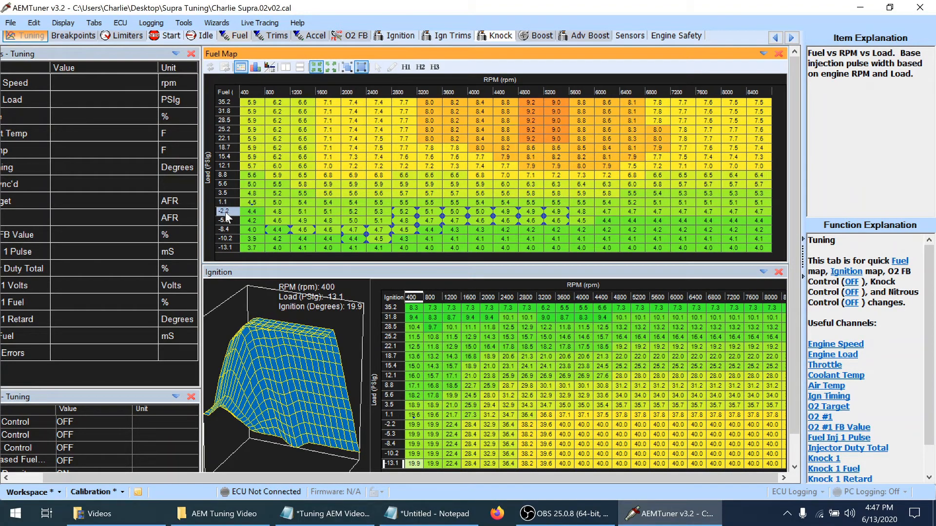
{"action": "left_click", "coordinate": [428, 515]}
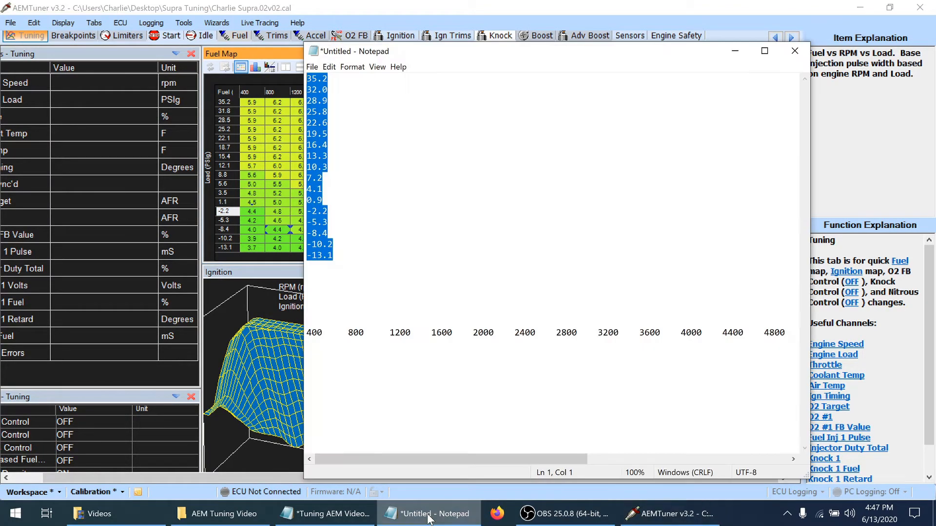
{"action": "left_click", "coordinate": [224, 202]}
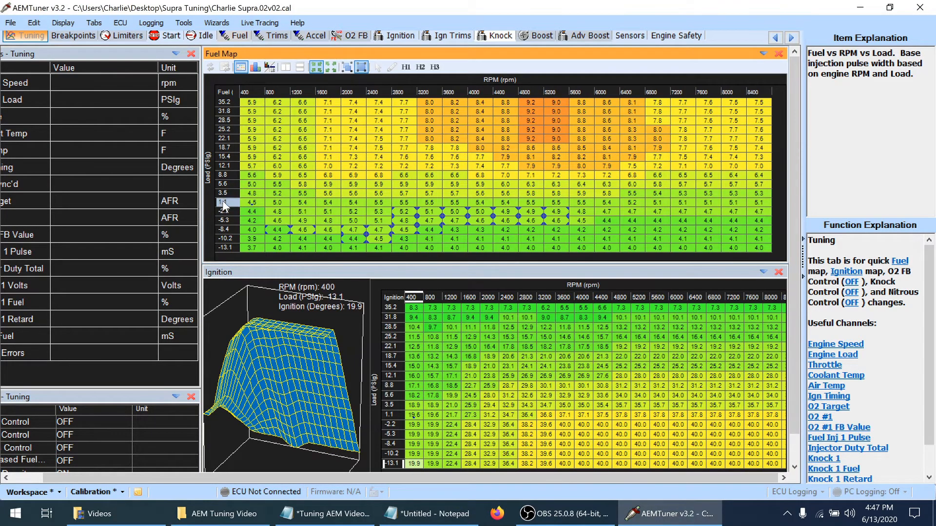
{"action": "key", "text": "minus"}
- Check the Notepad list and raise the seventh-lowest load breakpoint of the Fuel Map to 4.1 PSIg and the eighth-lowest to 7.2 PSIg
{"action": "left_click", "coordinate": [429, 514]}
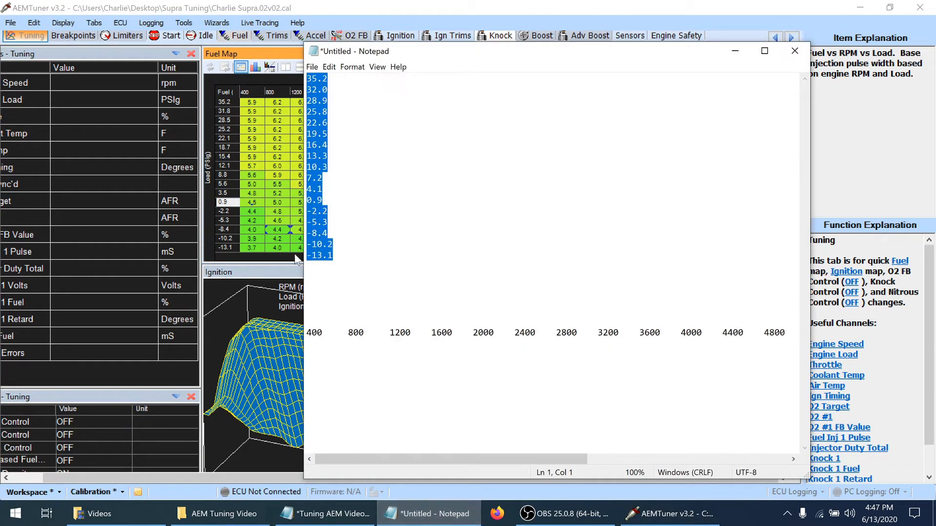
{"action": "left_click", "coordinate": [225, 195]}
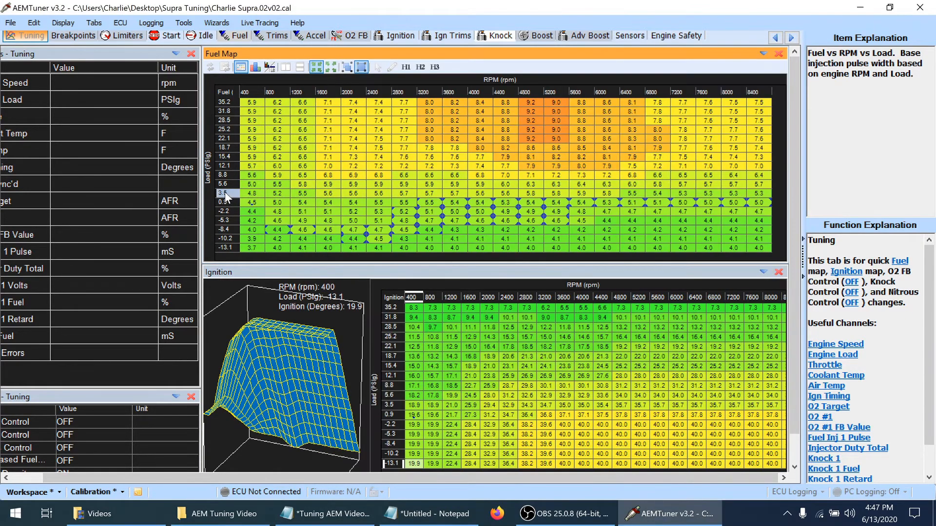
{"action": "key", "text": "plus"}
{"action": "key", "text": "plus"}
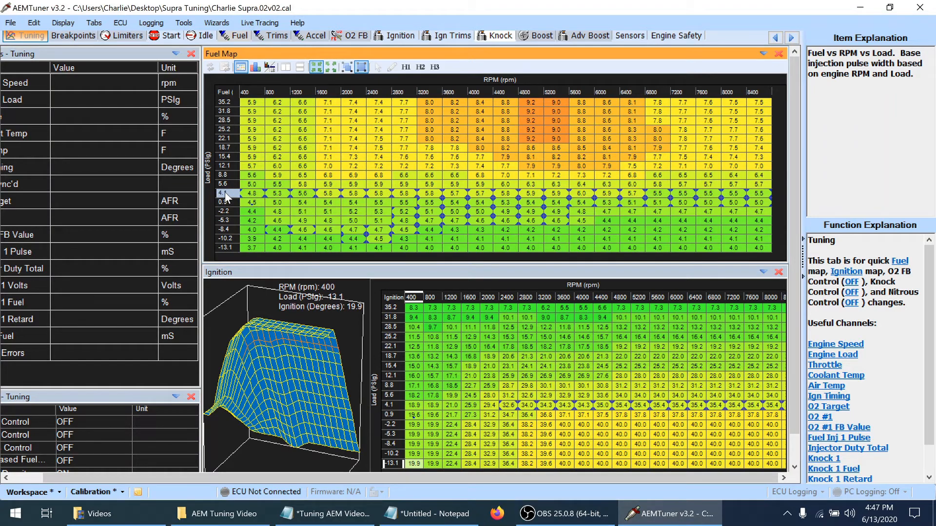
{"action": "left_click", "coordinate": [435, 520]}
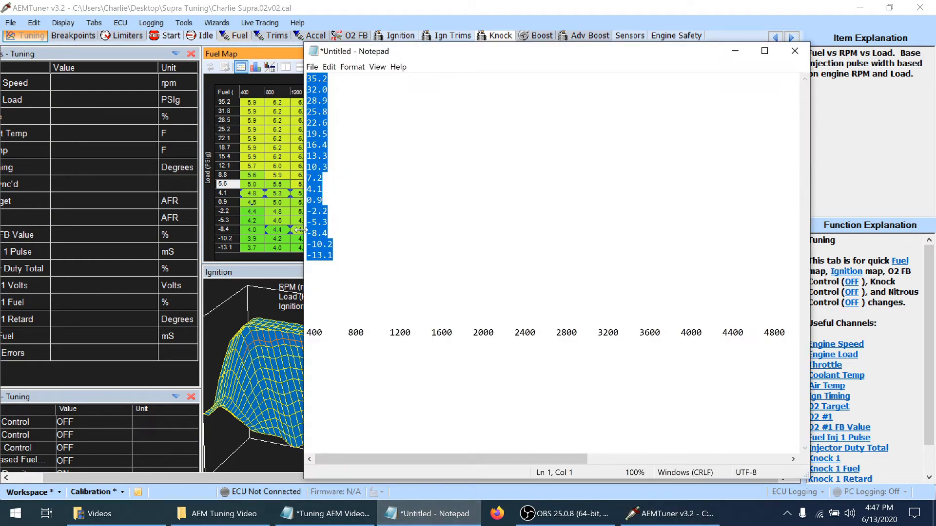
{"action": "left_click", "coordinate": [228, 186]}
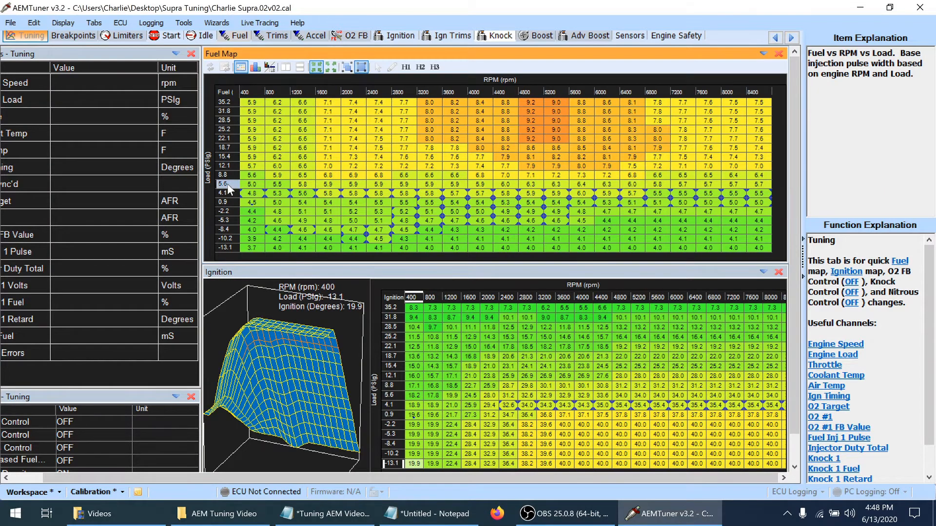
{"action": "type", "text": "7"}
{"action": "key", "text": "Return"}
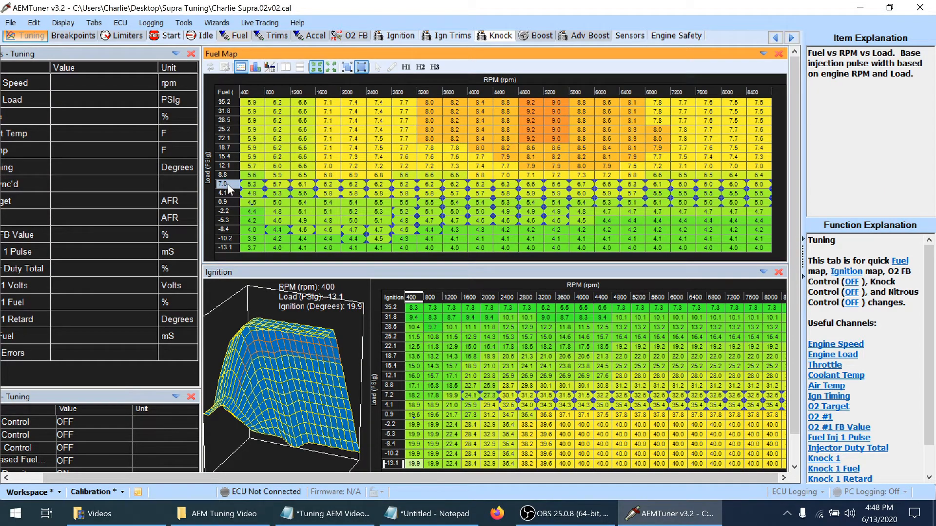
- Raise the Fuel Map's middle load breakpoint, ninth from the bottom row, to 10.3 PSIg
{"action": "left_click", "coordinate": [228, 174]}
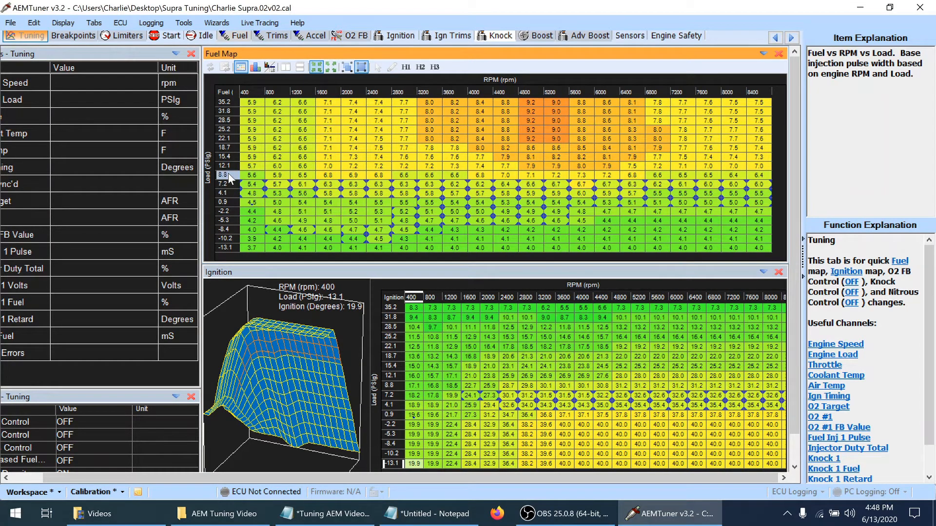
{"action": "type", "text": "10.1"}
{"action": "key", "text": "Return"}
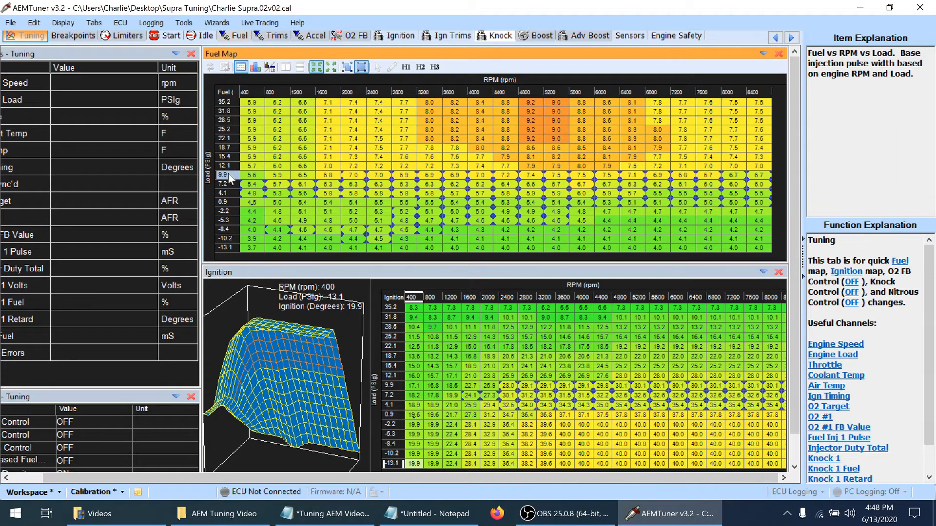
{"action": "key", "text": "plus"}
{"action": "key", "text": "plus"}
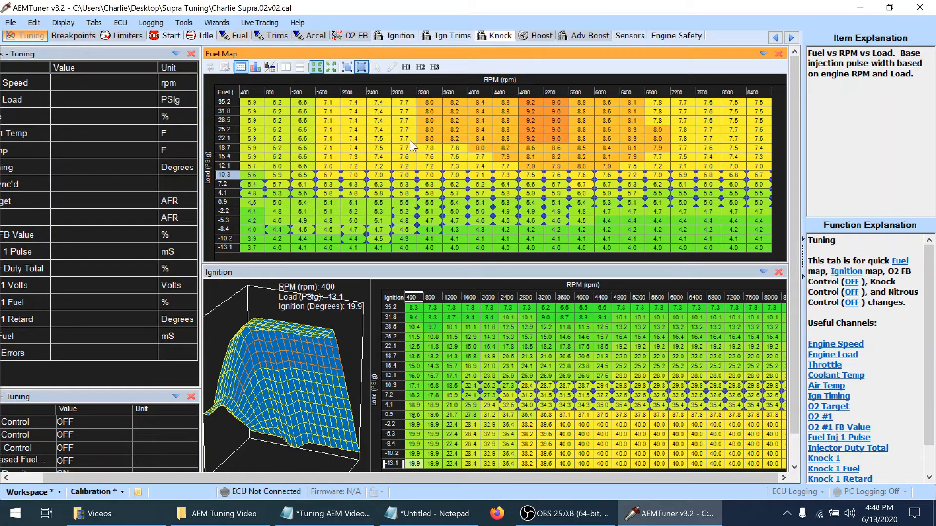
- Return to AEMTuner and raise the tenth-lowest load breakpoint of the Fuel Map to 13.3 PSIg
{"action": "left_click", "coordinate": [636, 520]}
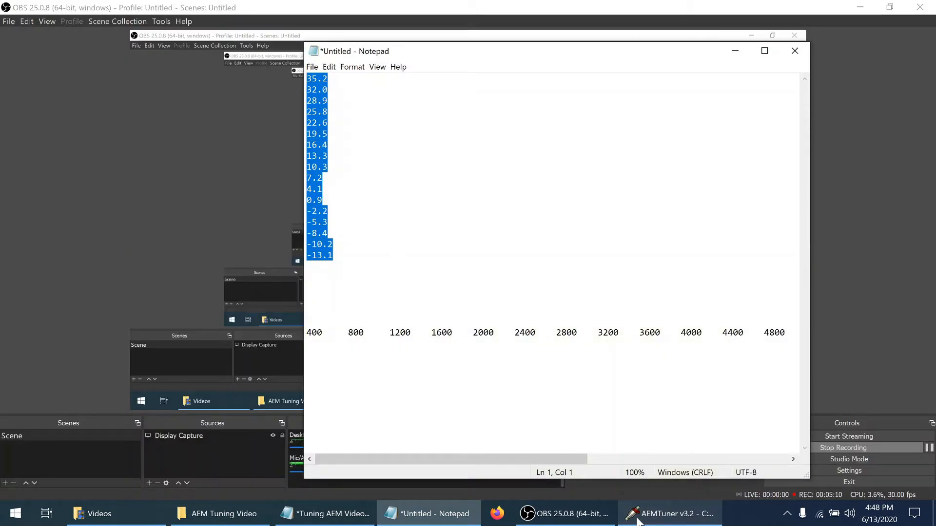
{"action": "left_click", "coordinate": [638, 520]}
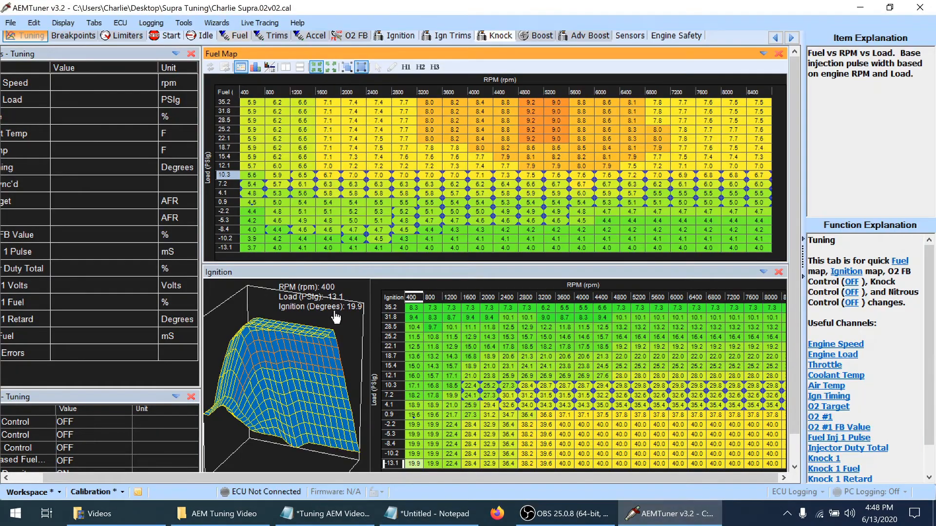
{"action": "key", "text": "plus"}
{"action": "key", "text": "plus"}
{"action": "key", "text": "plus"}
{"action": "key", "text": "plus"}
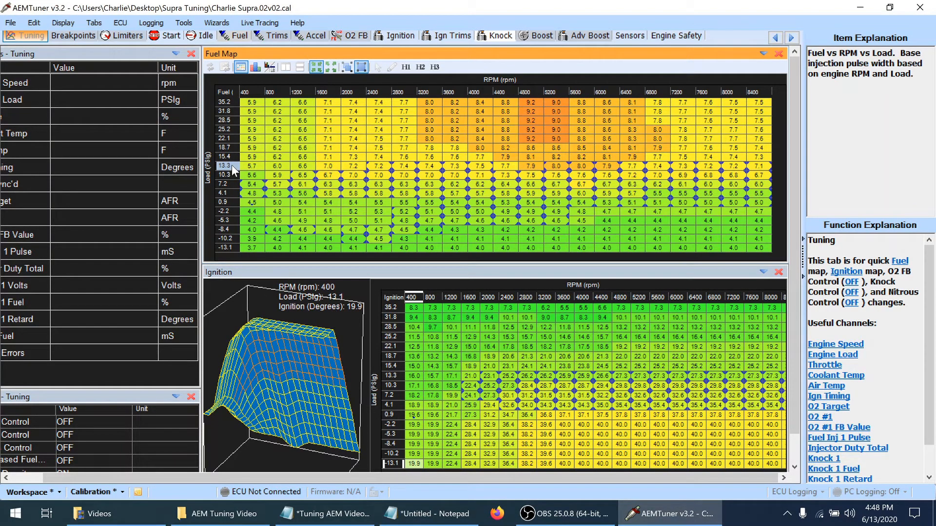
- Raise the load breakpoint in the row directly above 13.3 PSIg in the Fuel Map to 16.4 PSIg
{"action": "key", "text": "Up"}
{"action": "key", "text": "plus"}
{"action": "key", "text": "plus"}
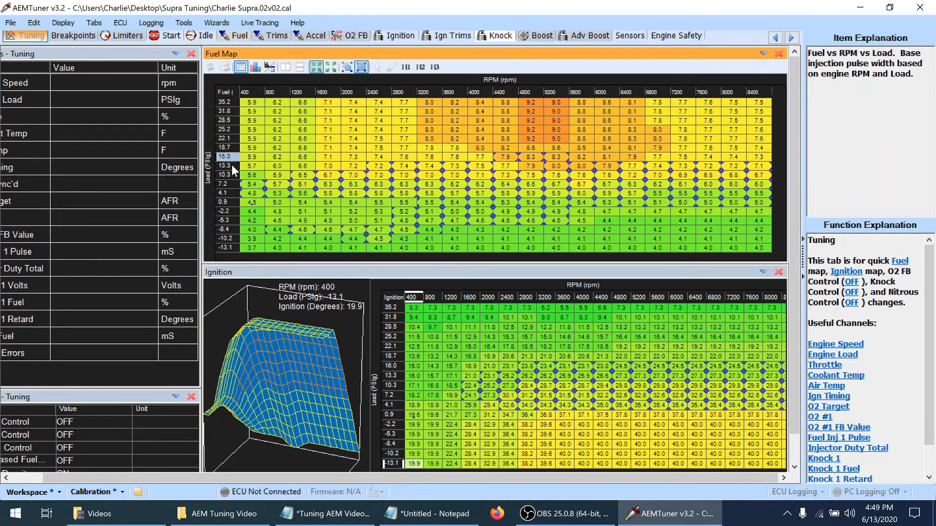
{"action": "key", "text": "plus"}
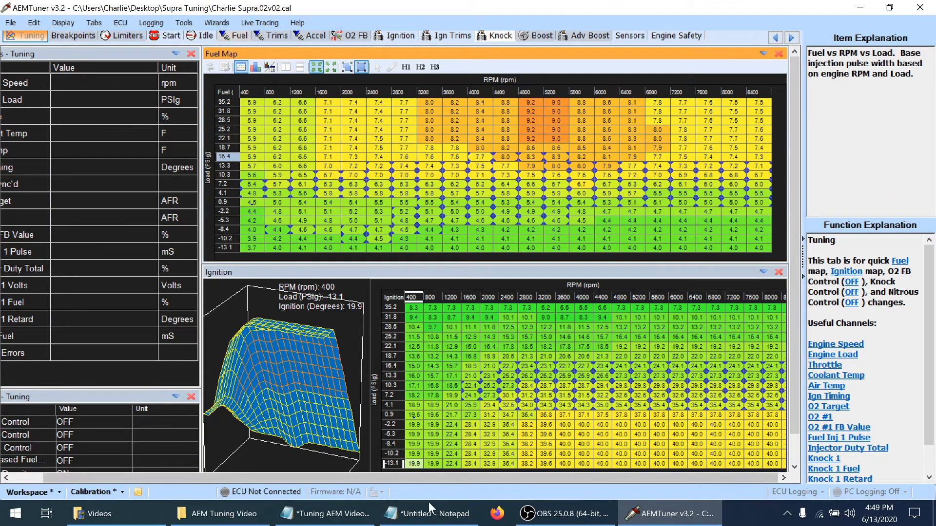
- Consult the Notepad list and raise the sixth-highest load breakpoint of the Fuel Map to 19.5 PSIg
{"action": "left_click", "coordinate": [422, 522]}
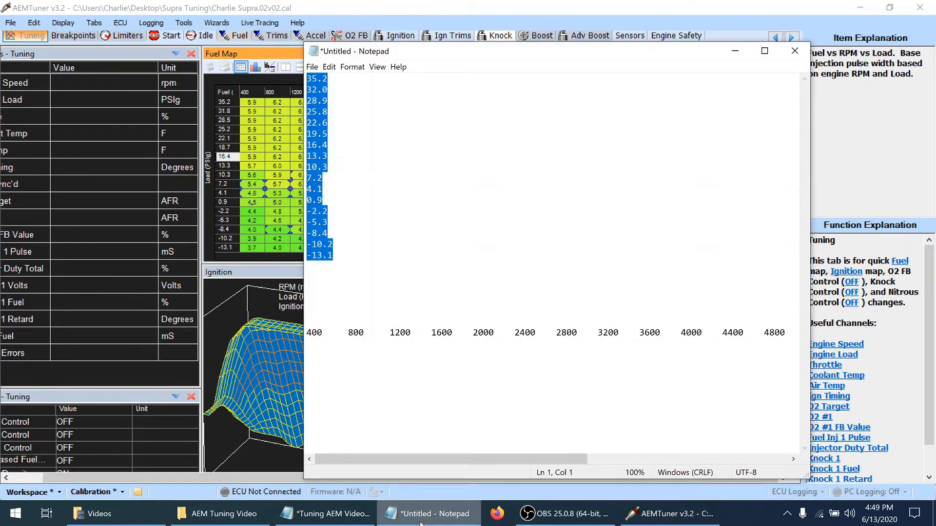
{"action": "left_click", "coordinate": [421, 522]}
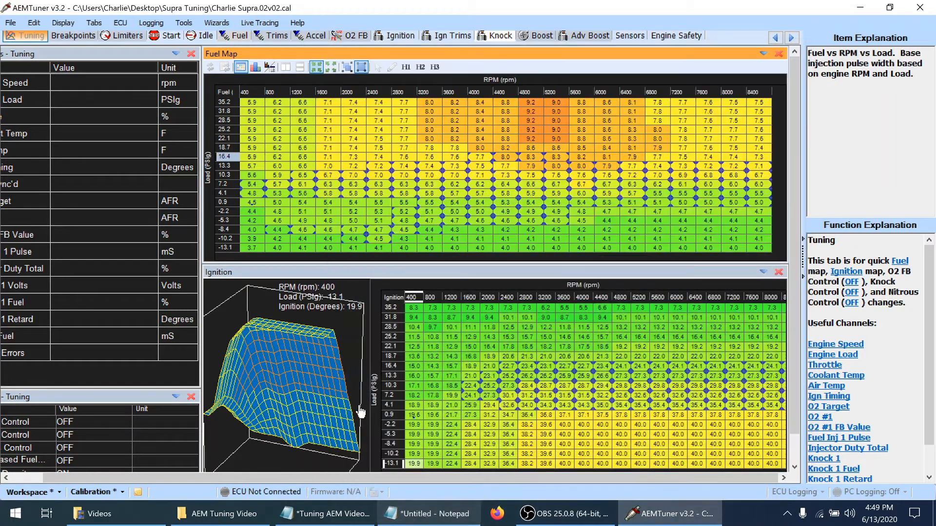
{"action": "left_click", "coordinate": [226, 147]}
{"action": "key", "text": "plus"}
{"action": "key", "text": "plus"}
{"action": "key", "text": "plus"}
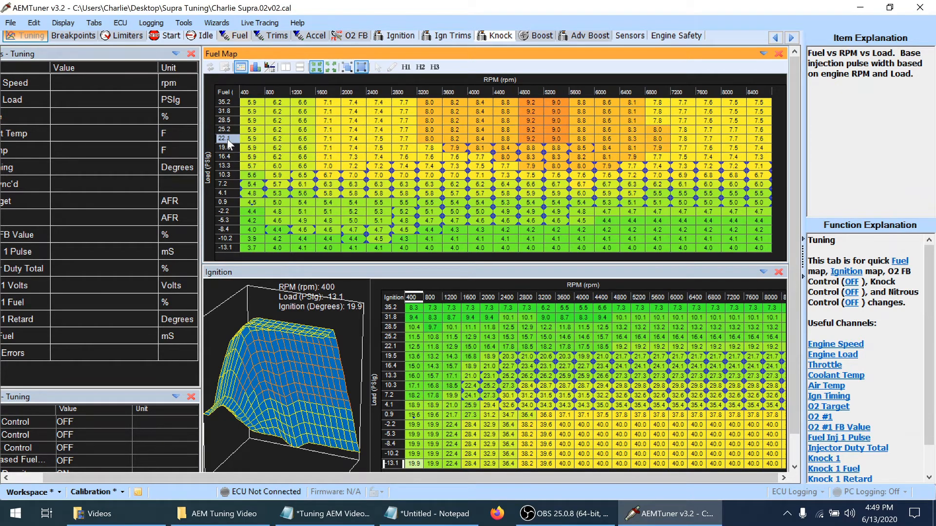
- Raise the fifth-highest load breakpoint of the Fuel Map to 22.6 PSIg and, after checking the Notepad list, the fourth-highest to 25.8 PSIg
{"action": "key", "text": "plus"}
{"action": "key", "text": "plus"}
{"action": "key", "text": "plus"}
{"action": "left_click", "coordinate": [458, 519]}
{"action": "left_click", "coordinate": [457, 520]}
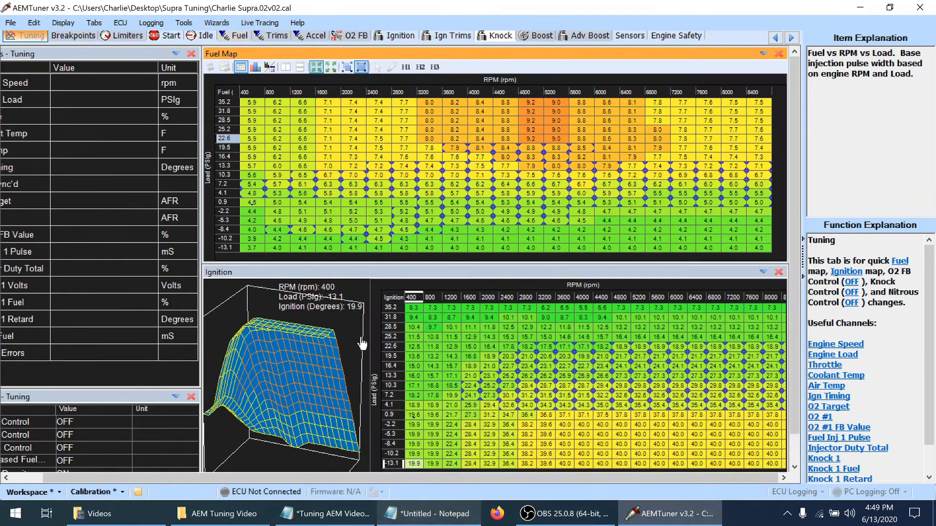
{"action": "key", "text": "plus"}
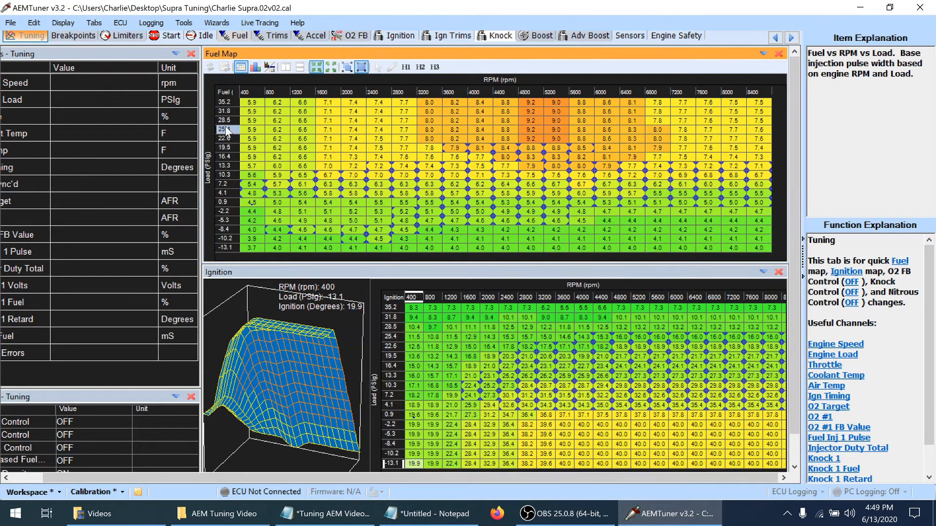
{"action": "key", "text": "plus"}
{"action": "key", "text": "plus"}
- Look up the next Notepad value and raise the third-highest load breakpoint of the Fuel Map to 28.9 PSIg
{"action": "left_click", "coordinate": [411, 522]}
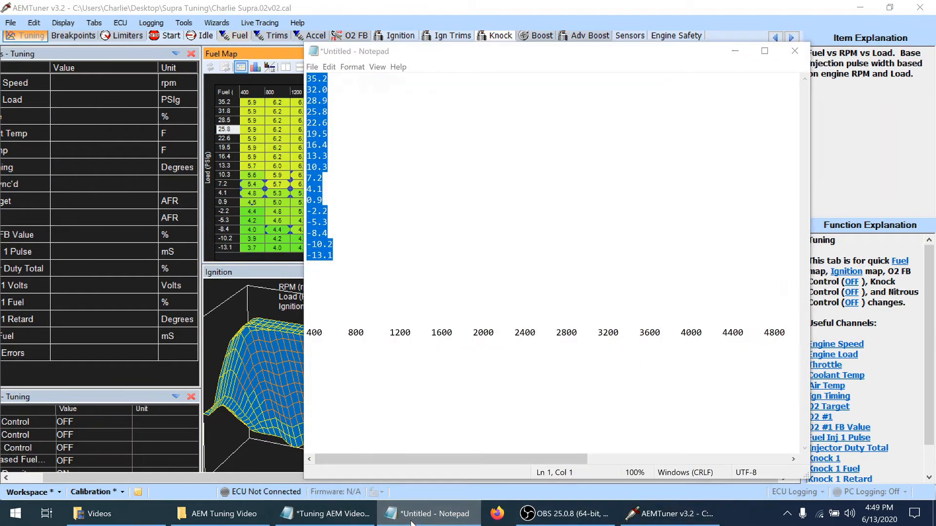
{"action": "left_click", "coordinate": [412, 523]}
{"action": "left_click", "coordinate": [223, 120]}
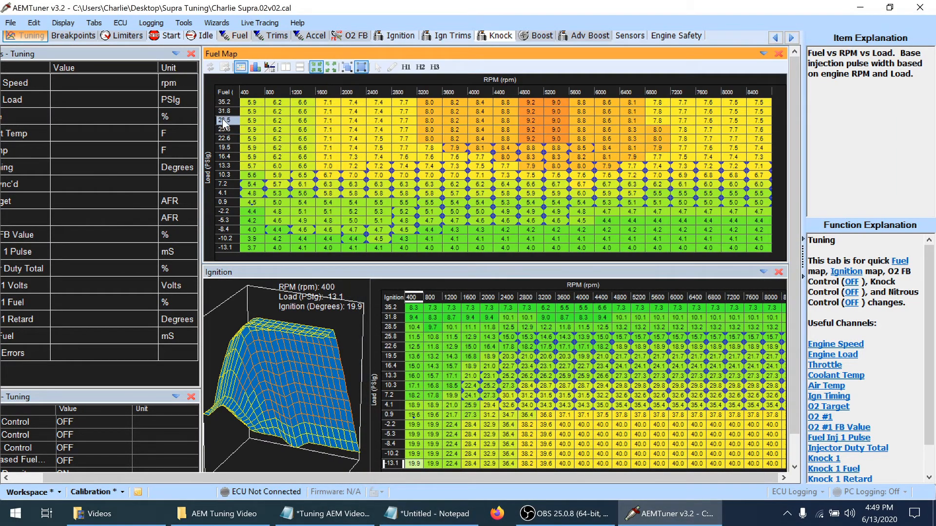
{"action": "key", "text": "plus"}
{"action": "key", "text": "plus"}
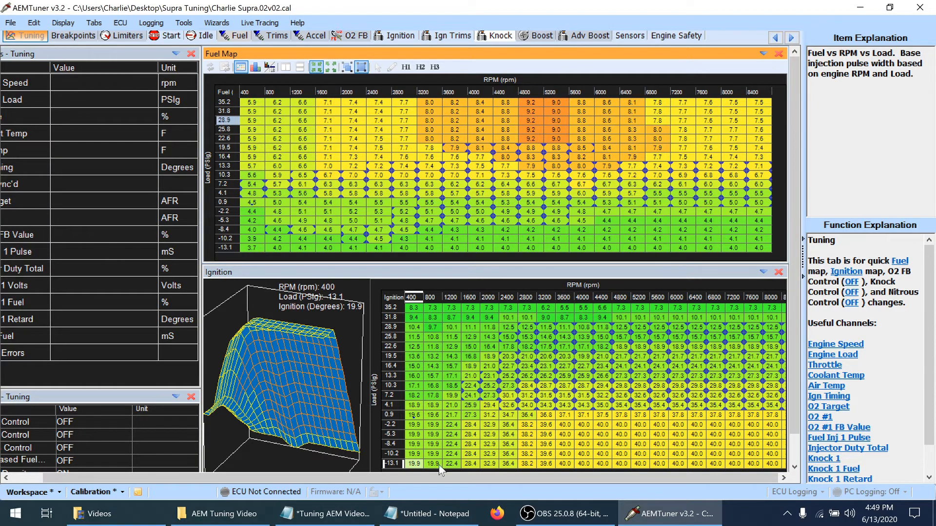
- Set the second-highest load breakpoint of the Fuel Map to 32.0 PSIg per the Notepad list and save the calibration
{"action": "left_click", "coordinate": [428, 513]}
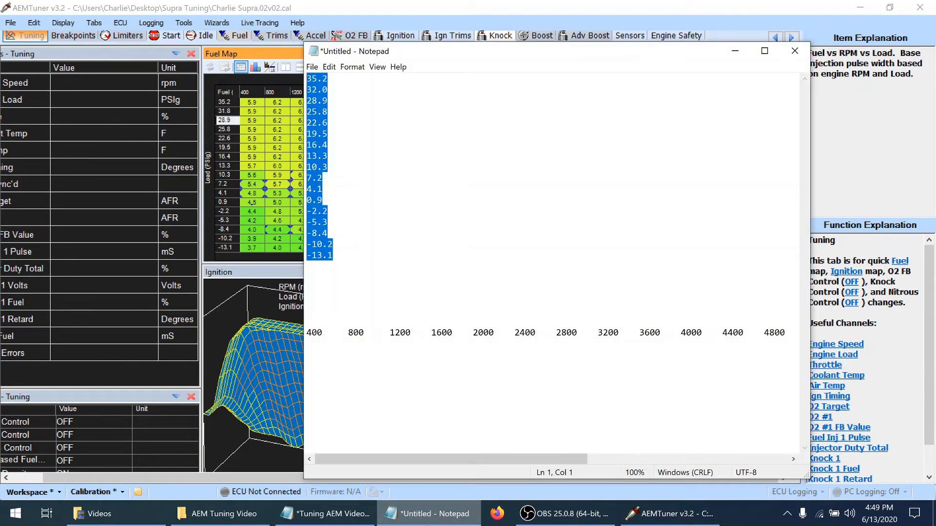
{"action": "left_click", "coordinate": [221, 110]}
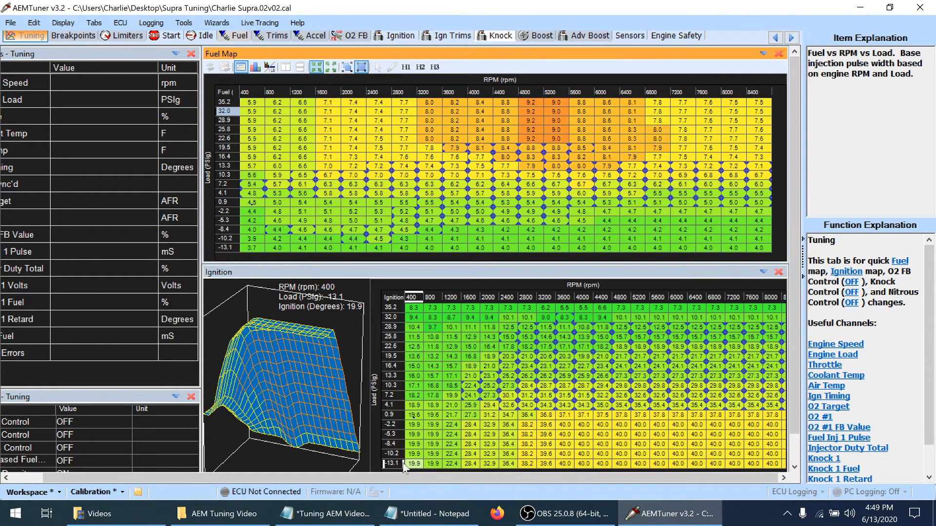
{"action": "left_click", "coordinate": [418, 517]}
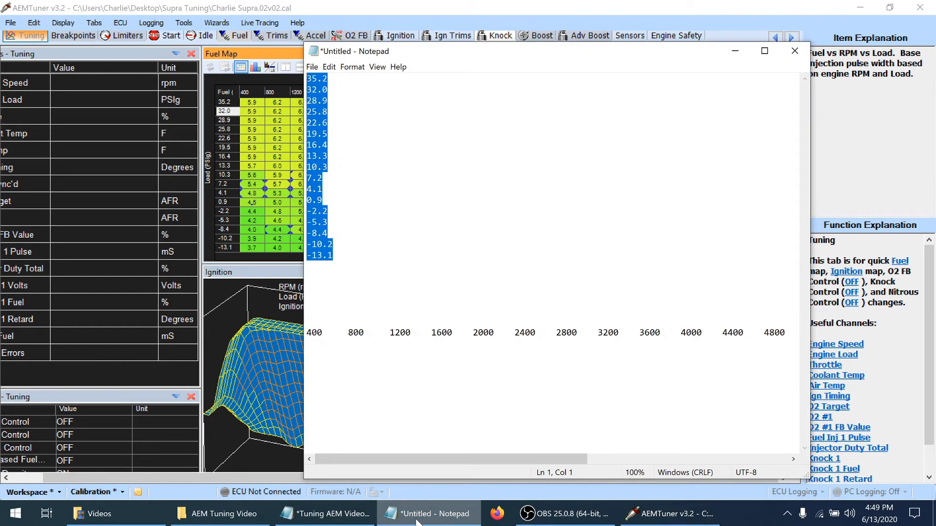
{"action": "left_click", "coordinate": [256, 129]}
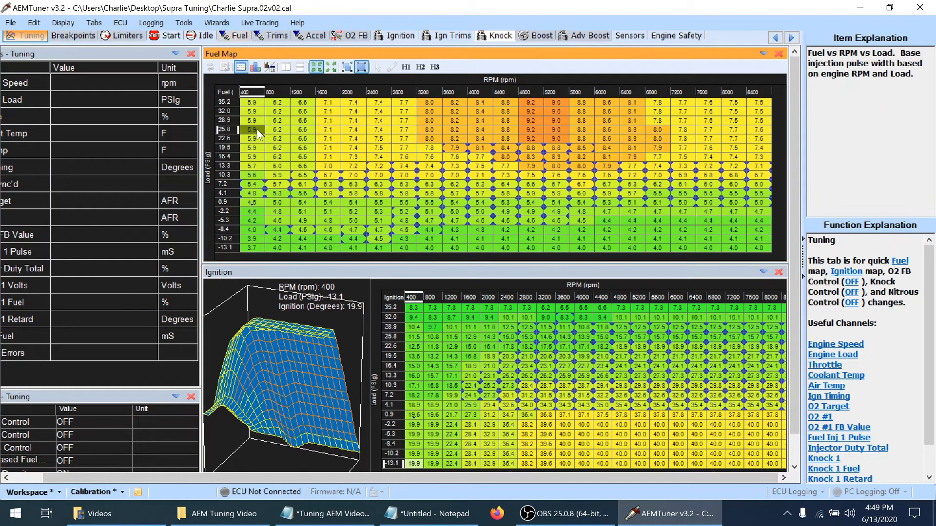
{"action": "key", "text": "ctrl+s"}
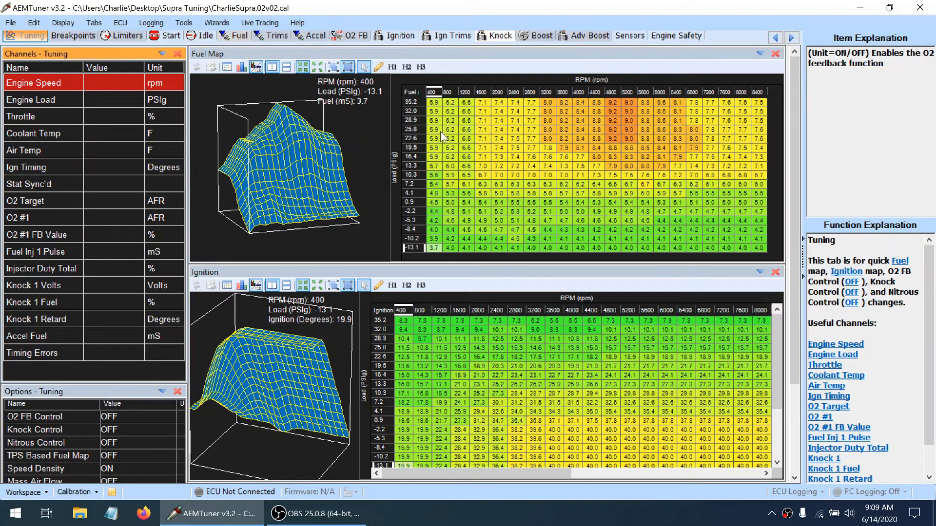
- Select the Fuel Map cell at 400 rpm and 35.2 PSIg, and launch a second AEMTuner window
{"action": "left_click", "coordinate": [436, 106]}
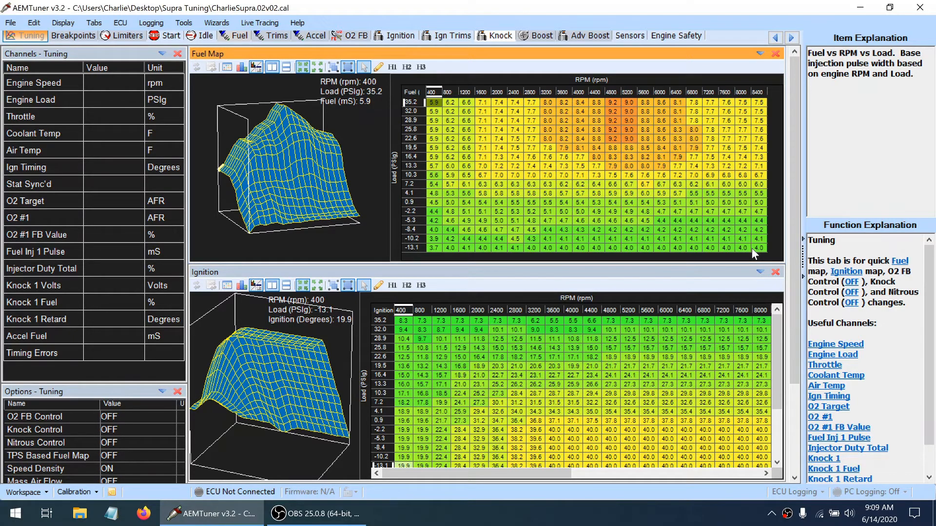
{"action": "right_click", "coordinate": [216, 506]}
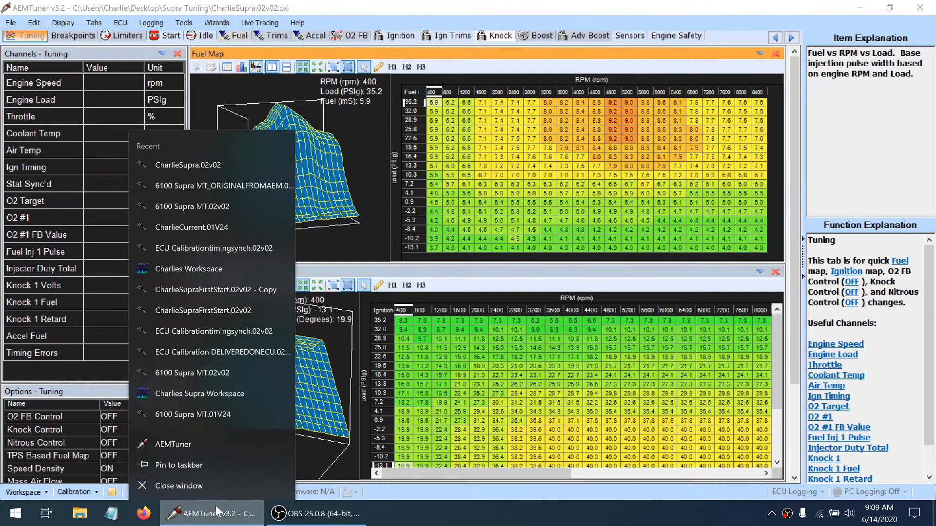
{"action": "left_click", "coordinate": [218, 453]}
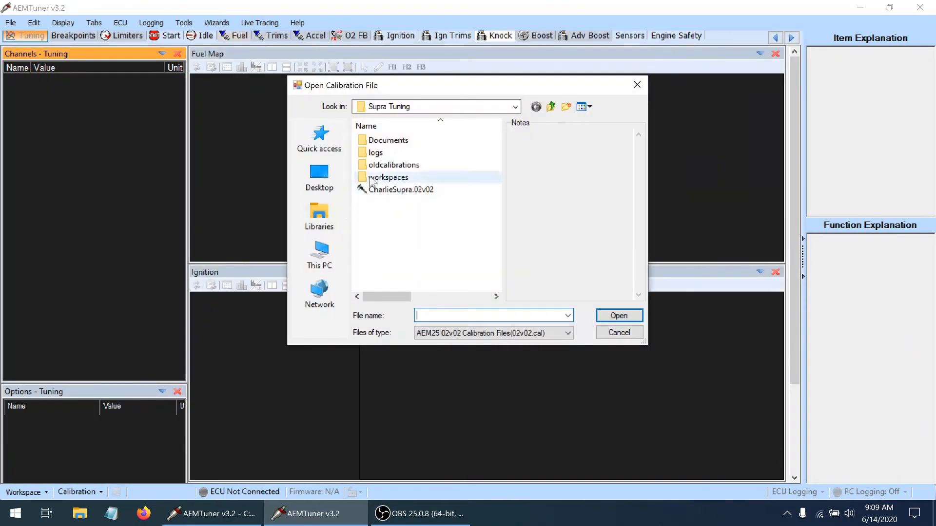
- Open the 6100 Supra MT_ORIGINALFROMAEM calibration from the oldcalibrations folder and read the injector details in its calibration notes
{"action": "double_click", "coordinate": [382, 166]}
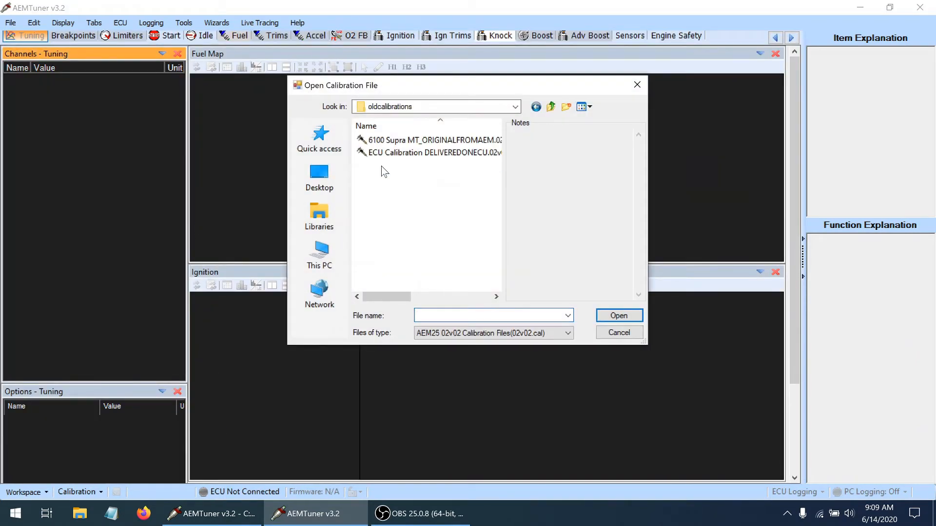
{"action": "double_click", "coordinate": [417, 141]}
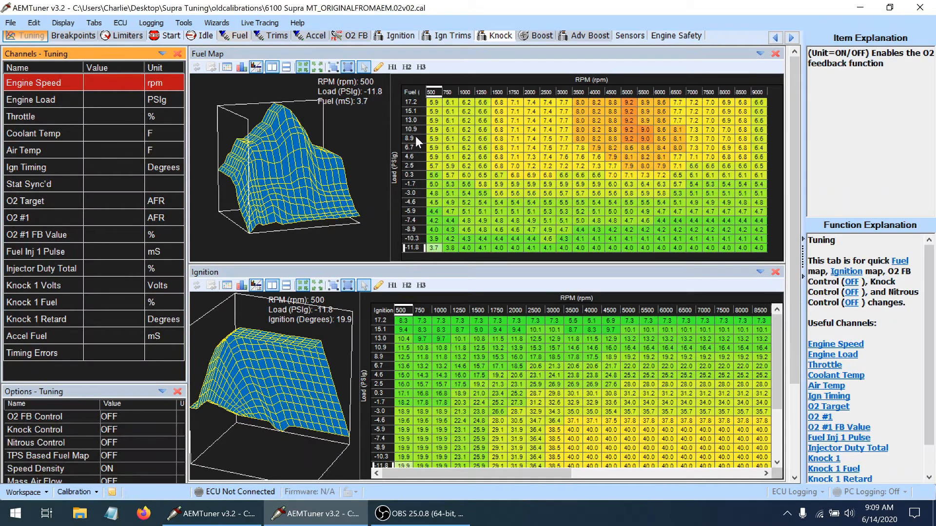
{"action": "left_click", "coordinate": [7, 23]}
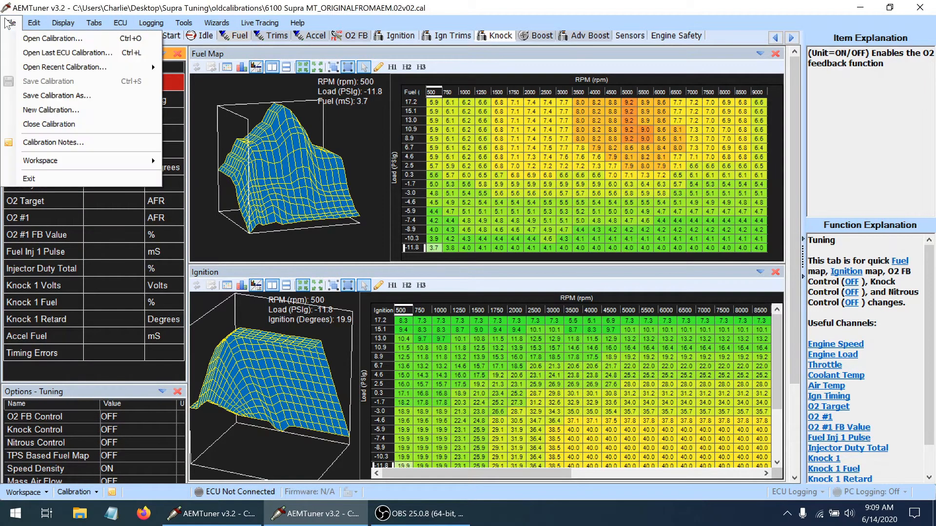
{"action": "left_click", "coordinate": [33, 138]}
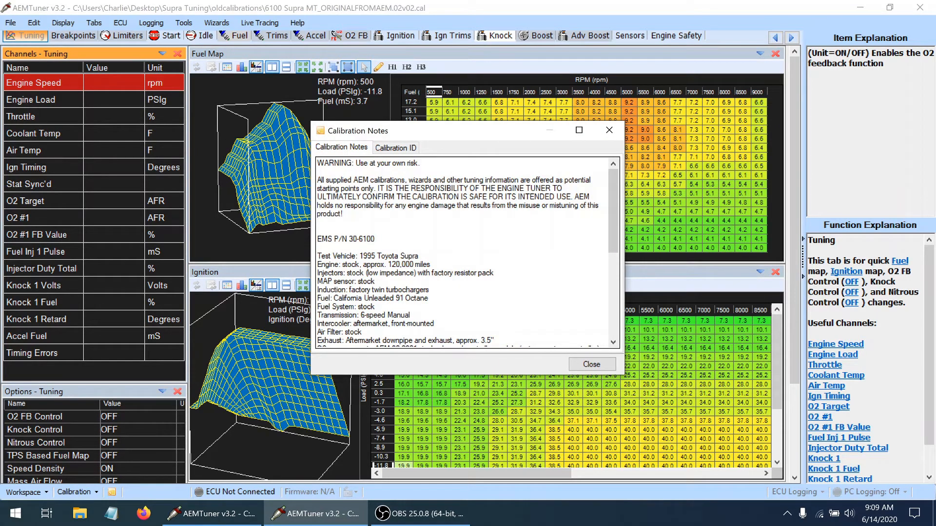
{"action": "left_click_drag", "start_coordinate": [378, 273], "coordinate": [340, 273]}
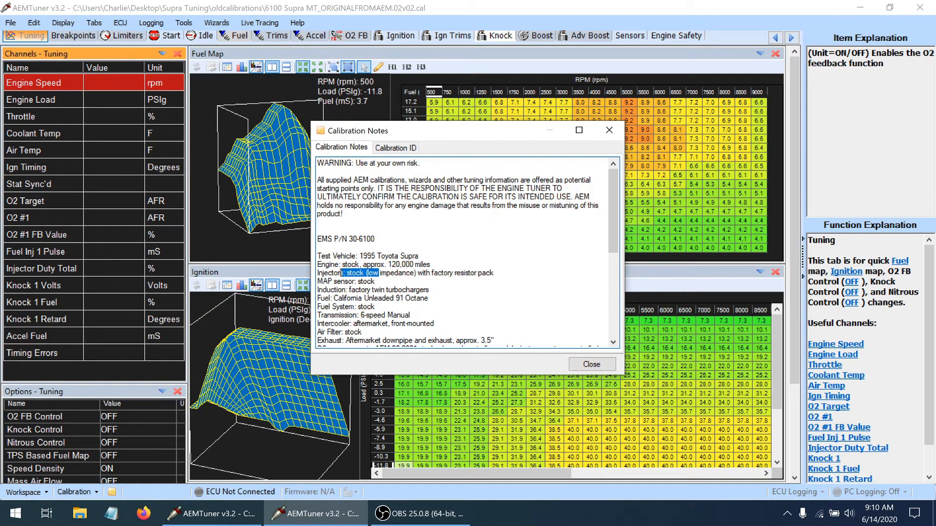
{"action": "left_click", "coordinate": [602, 369]}
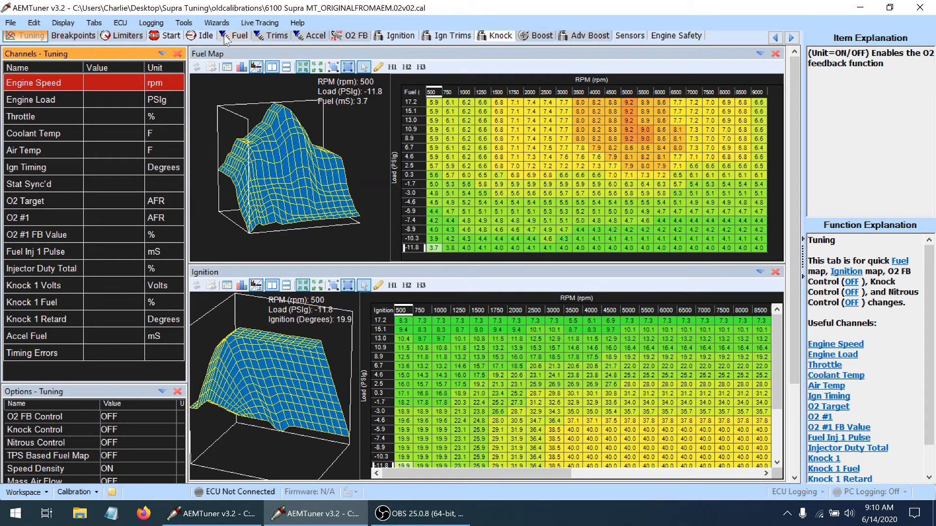
- Check which primary injector configuration the original calibration matches in the Setup Wizard, and close the second AEMTuner window
{"action": "left_click", "coordinate": [209, 24]}
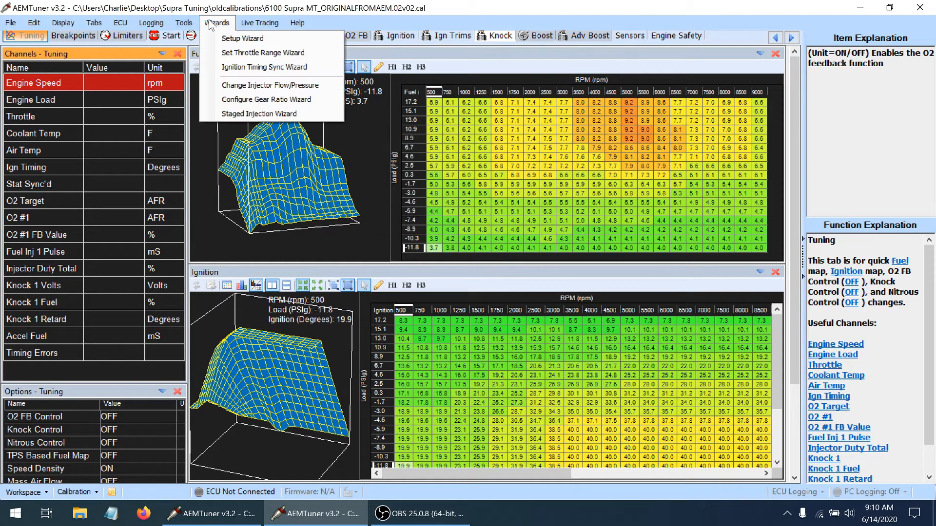
{"action": "left_click", "coordinate": [229, 39]}
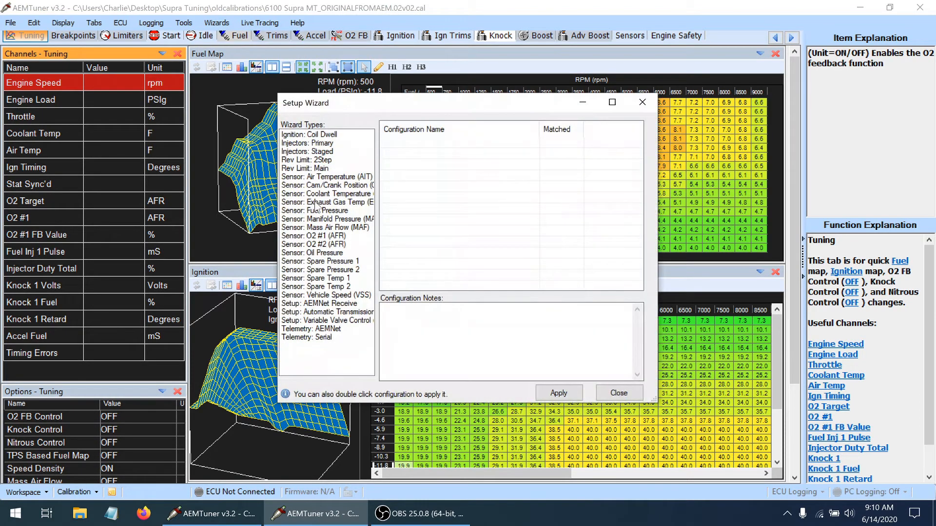
{"action": "left_click", "coordinate": [321, 144]}
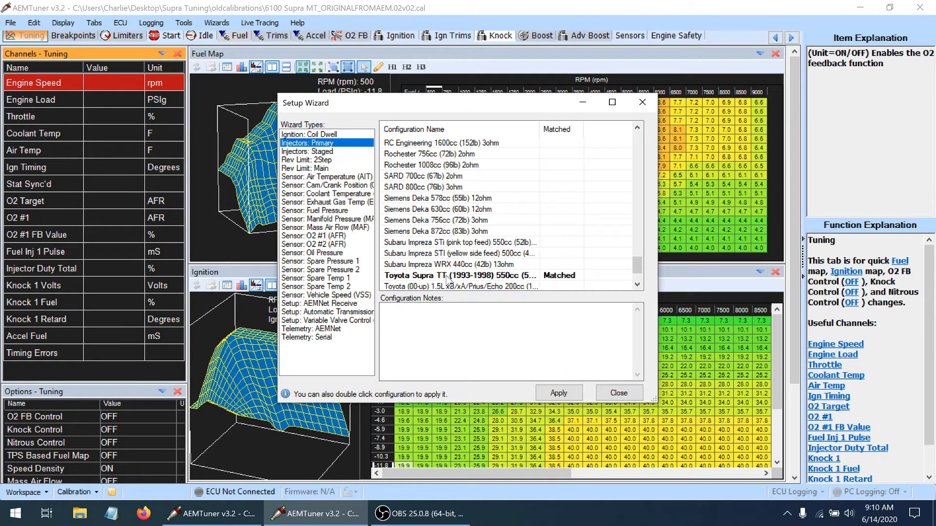
{"action": "left_click", "coordinate": [620, 396]}
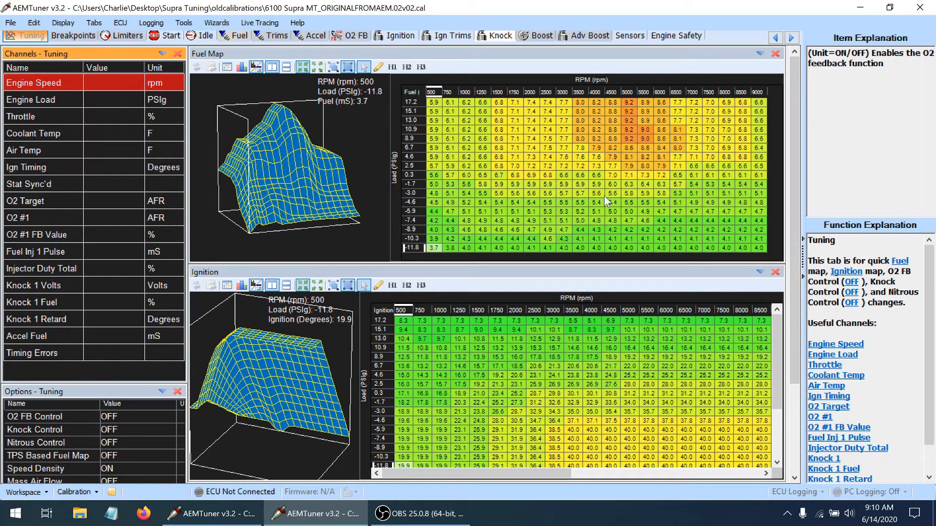
{"action": "left_click", "coordinate": [926, 9]}
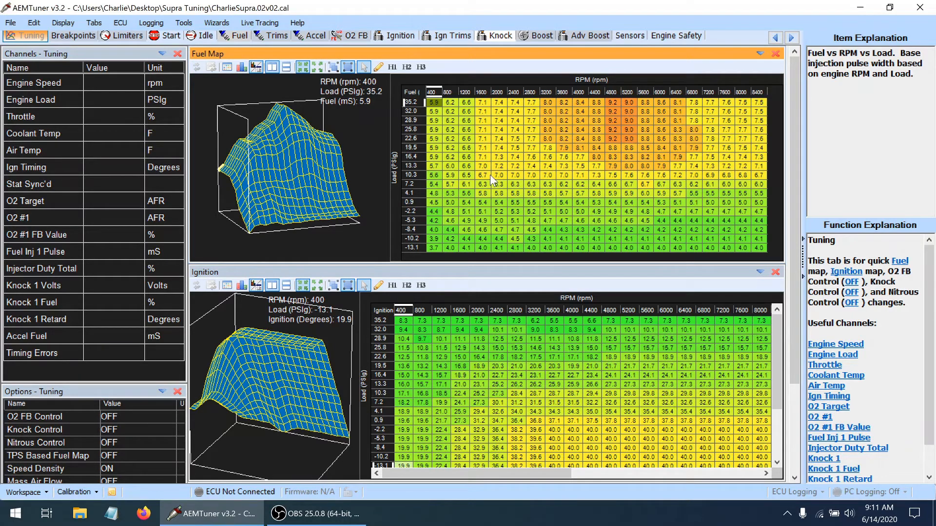
- Rescale the calibration from old injectors of 550 cc/min to new ones of 1000 cc/min, both at 3.0 Bar, and save it
{"action": "left_click", "coordinate": [223, 28]}
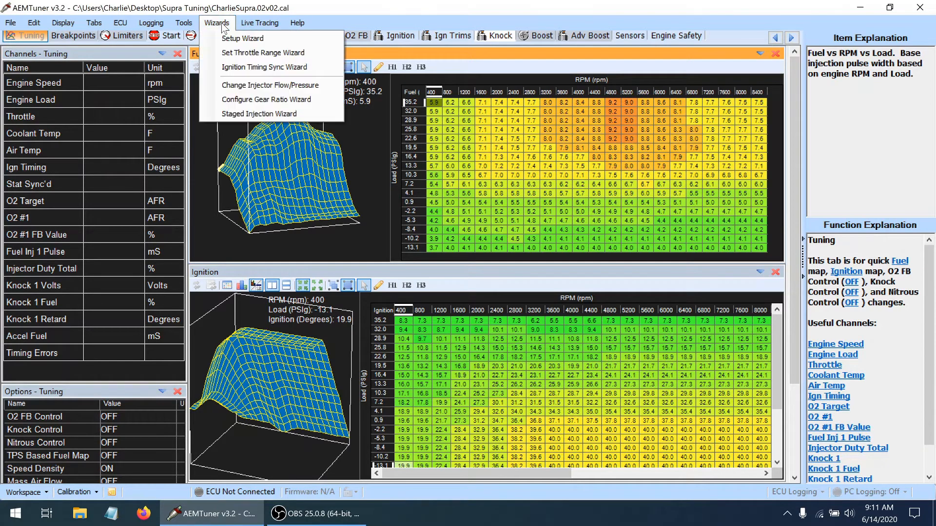
{"action": "left_click", "coordinate": [258, 86]}
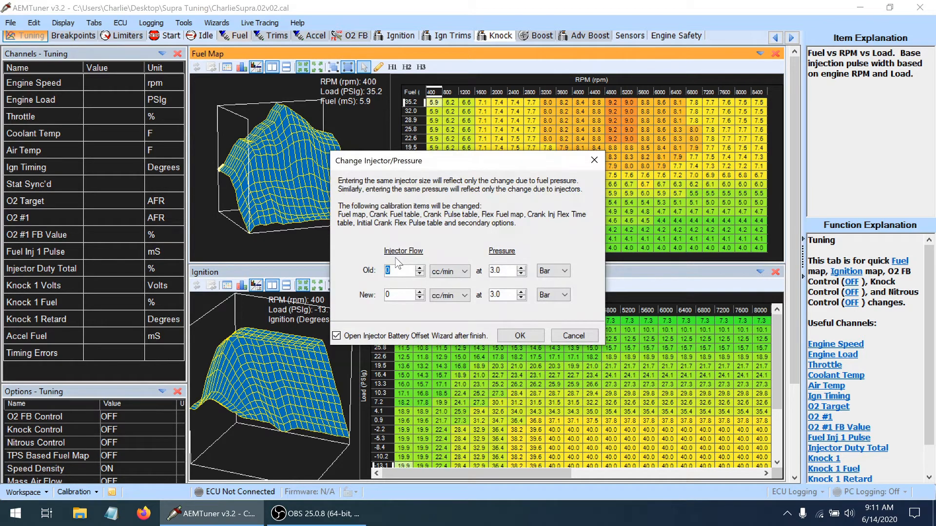
{"action": "type", "text": "550"}
{"action": "key", "text": "BackSpace"}
{"action": "type", "text": "1000"}
{"action": "left_click", "coordinate": [567, 271]}
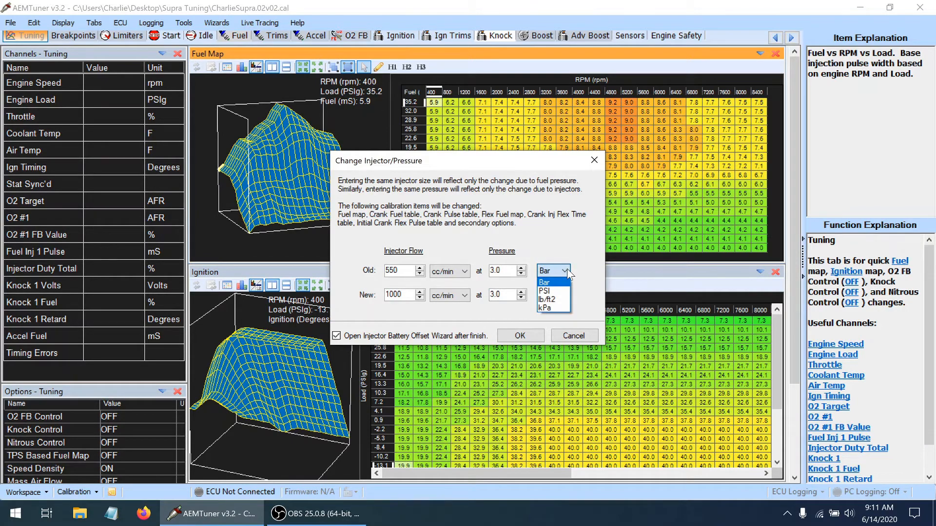
{"action": "left_click", "coordinate": [567, 270]}
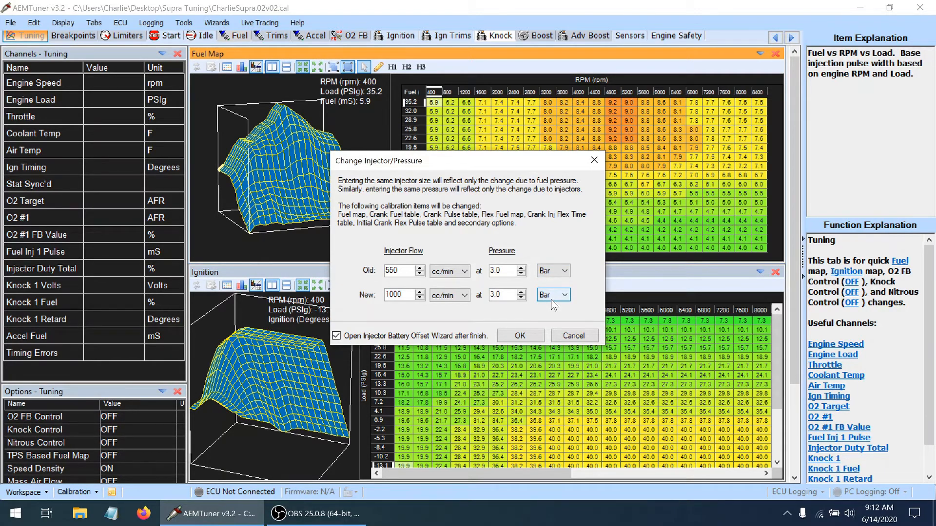
{"action": "left_click", "coordinate": [529, 337]}
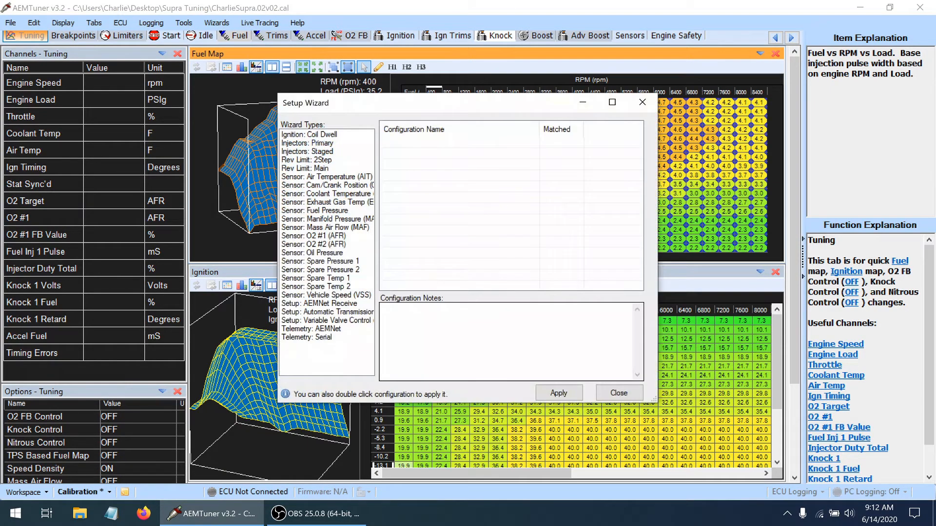
{"action": "left_click", "coordinate": [610, 398]}
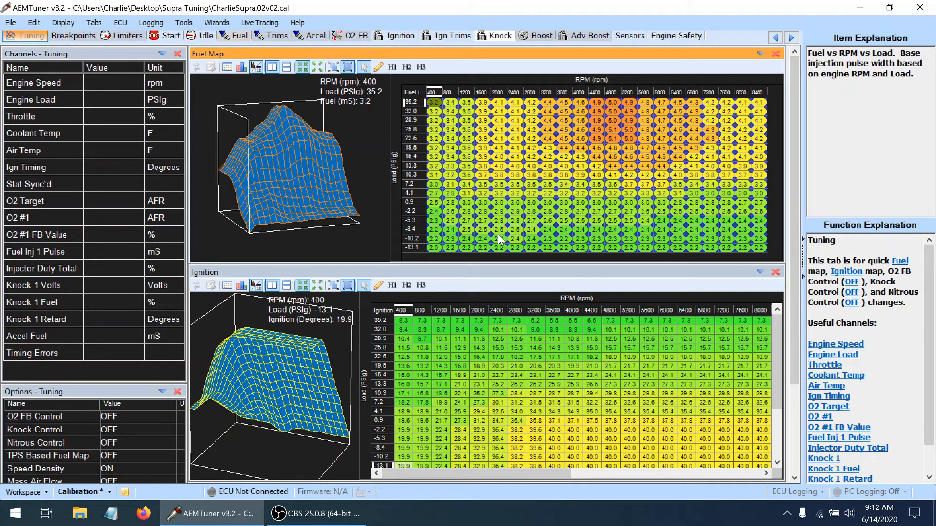
{"action": "key", "text": "ctrl+s"}
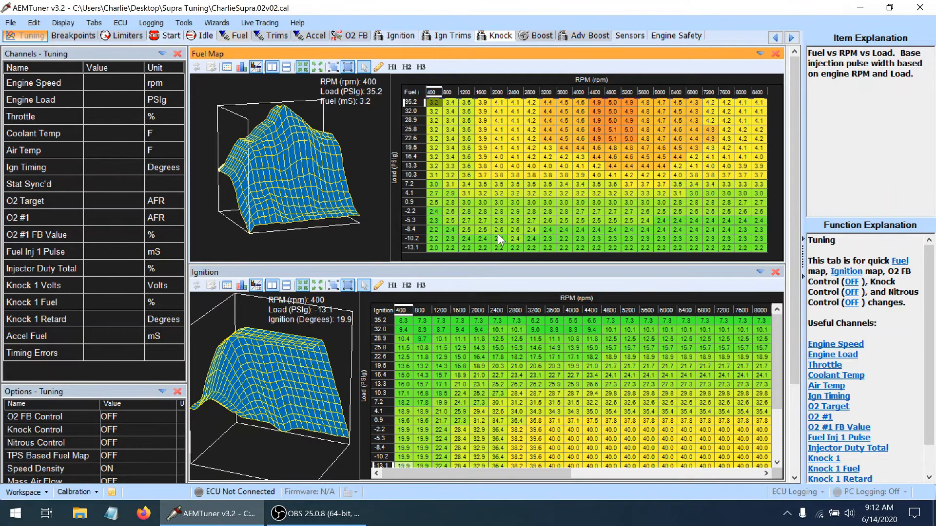
- Examine the primary battery offset curve at 14 volts among the fuel trims, and return to the main tuning view
{"action": "left_click", "coordinate": [270, 37]}
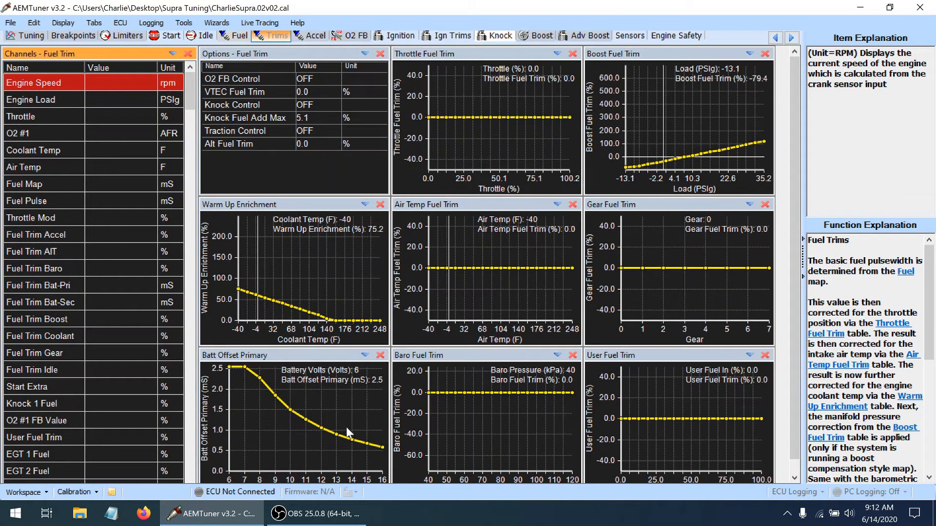
{"action": "left_click", "coordinate": [350, 436]}
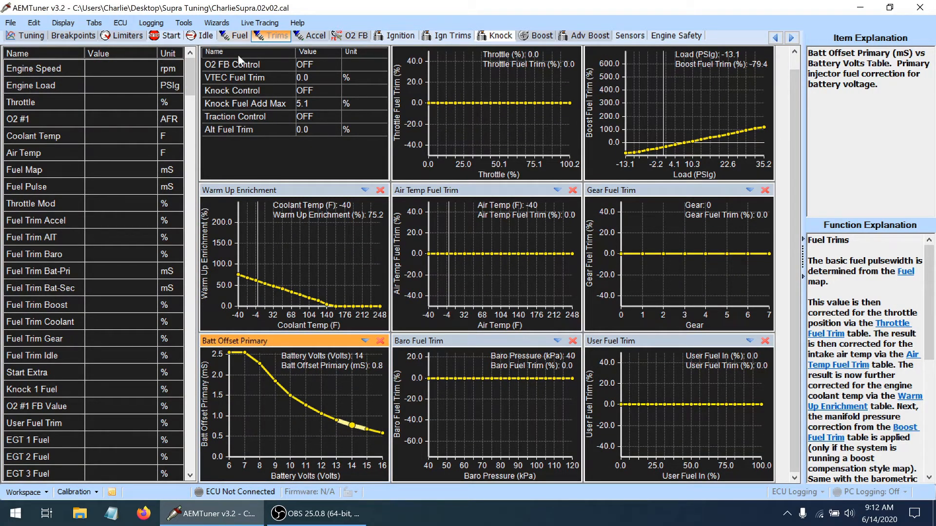
{"action": "left_click", "coordinate": [238, 38]}
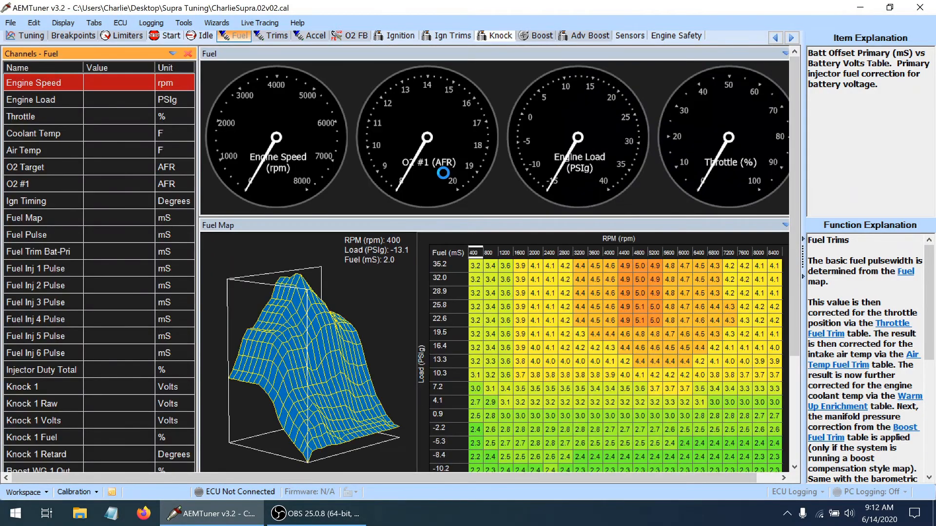
{"action": "left_click", "coordinate": [22, 37]}
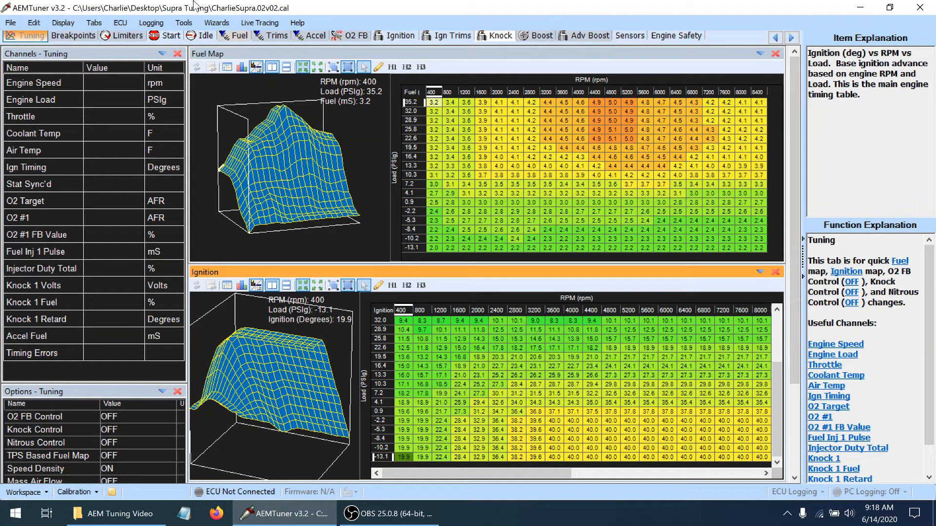
- Connect to the ECU and upload the calibration file CharlieSupra.02v02.cal from the Supra Tuning folder to it
{"action": "left_click", "coordinate": [120, 22]}
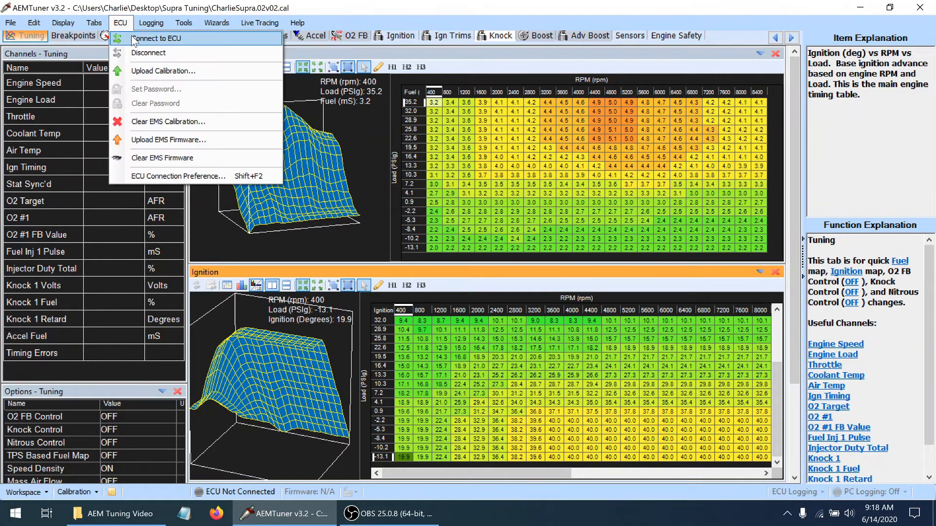
{"action": "left_click", "coordinate": [131, 36]}
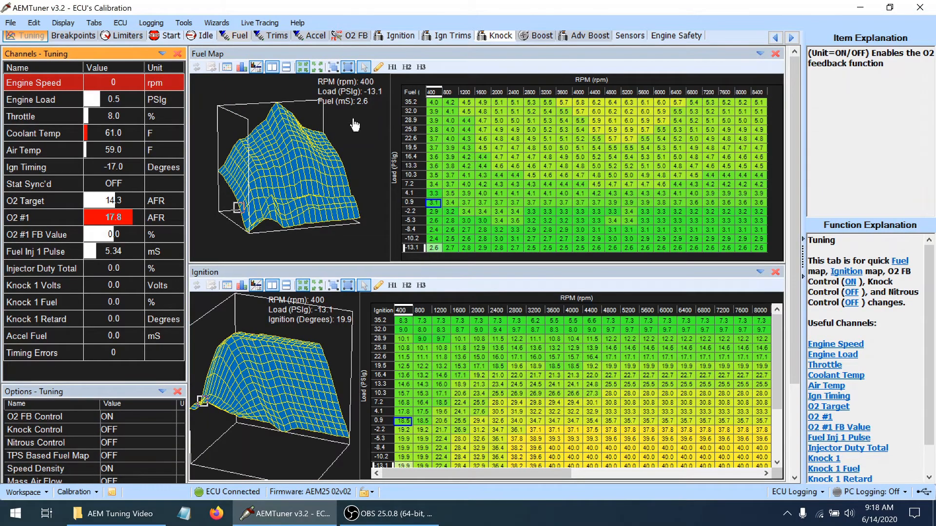
{"action": "left_click", "coordinate": [121, 24]}
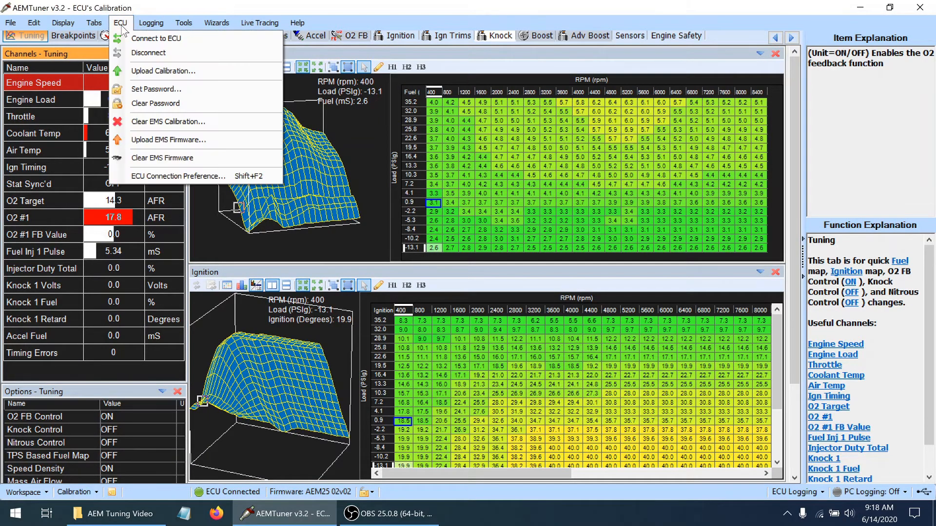
{"action": "left_click", "coordinate": [140, 71]}
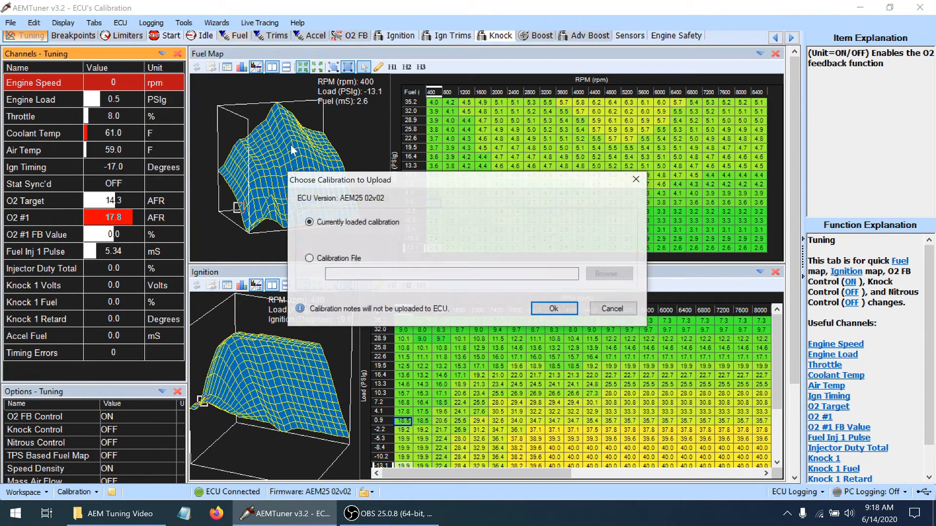
{"action": "left_click", "coordinate": [324, 258]}
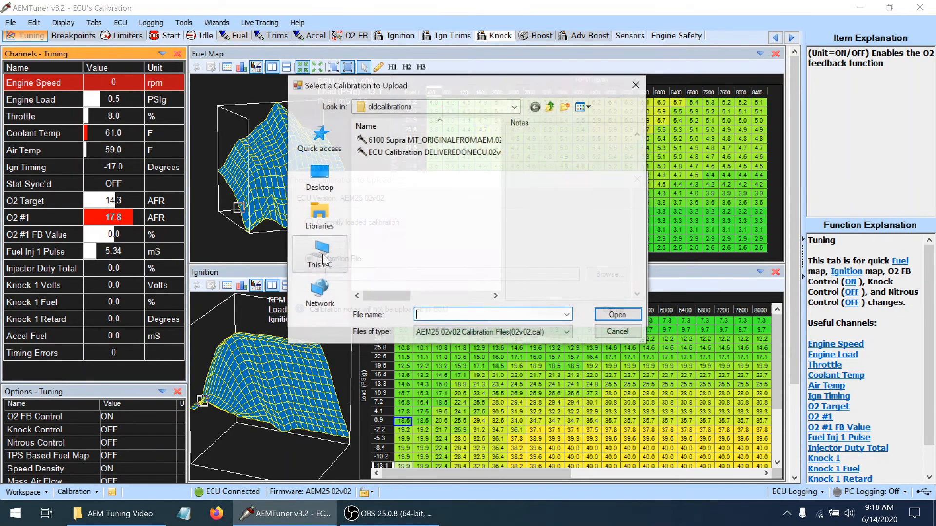
{"action": "left_click", "coordinate": [515, 107]}
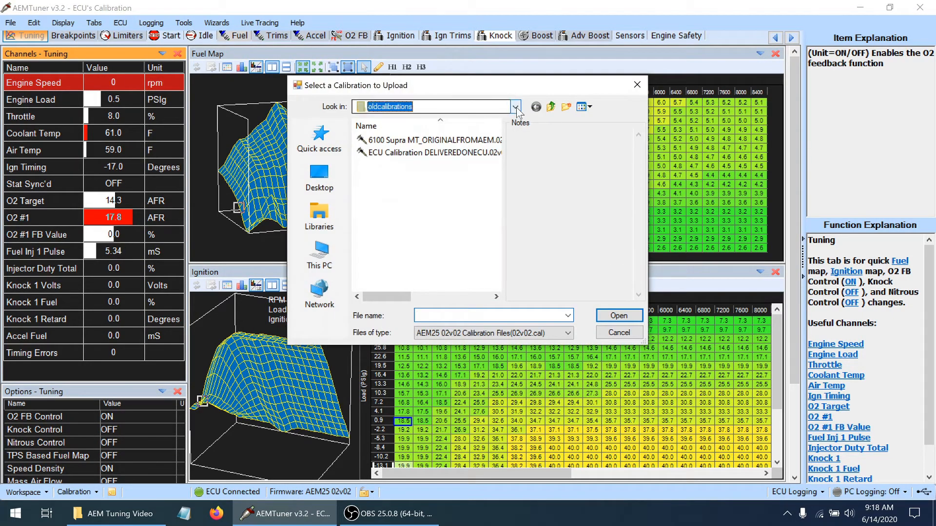
{"action": "left_click", "coordinate": [516, 108]}
{"action": "left_click", "coordinate": [433, 201]}
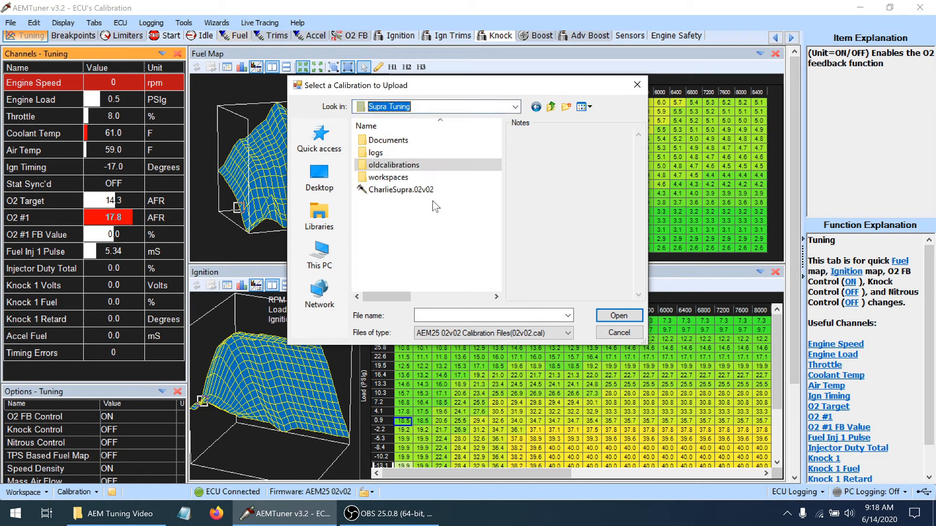
{"action": "double_click", "coordinate": [413, 190]}
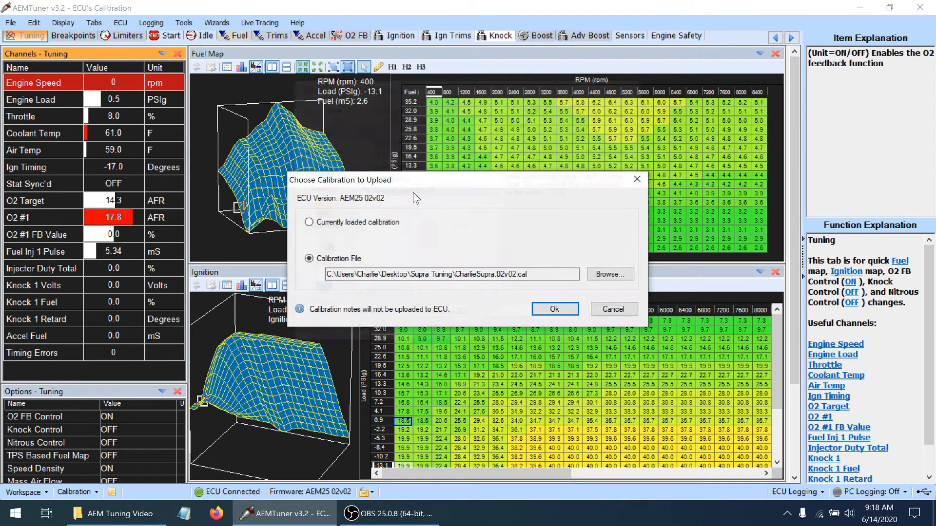
{"action": "left_click", "coordinate": [554, 308]}
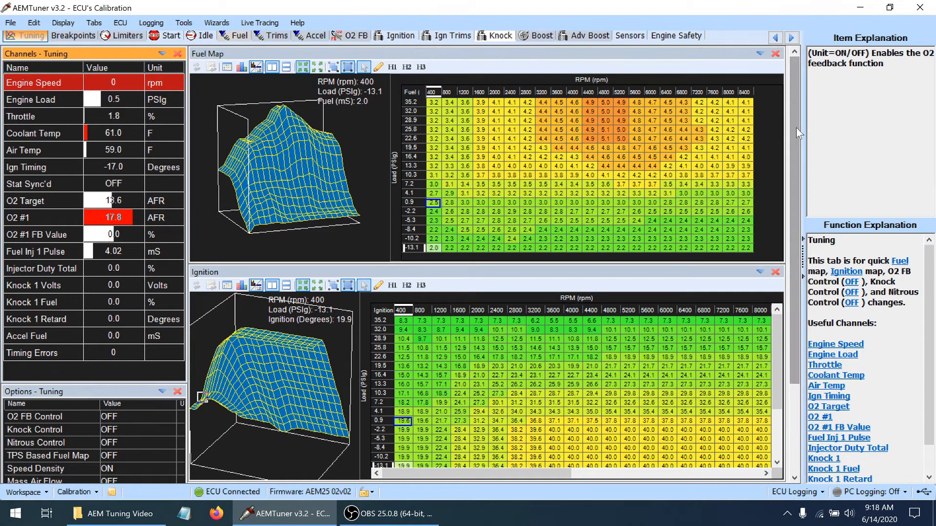
- Set O2 FB Control to ON in the tuning options of the ECU's calibration
{"action": "scroll", "coordinate": [796, 132], "scroll_direction": "down", "scroll_amount": 1}
{"action": "left_click_drag", "start_coordinate": [797, 134], "coordinate": [798, 141]}
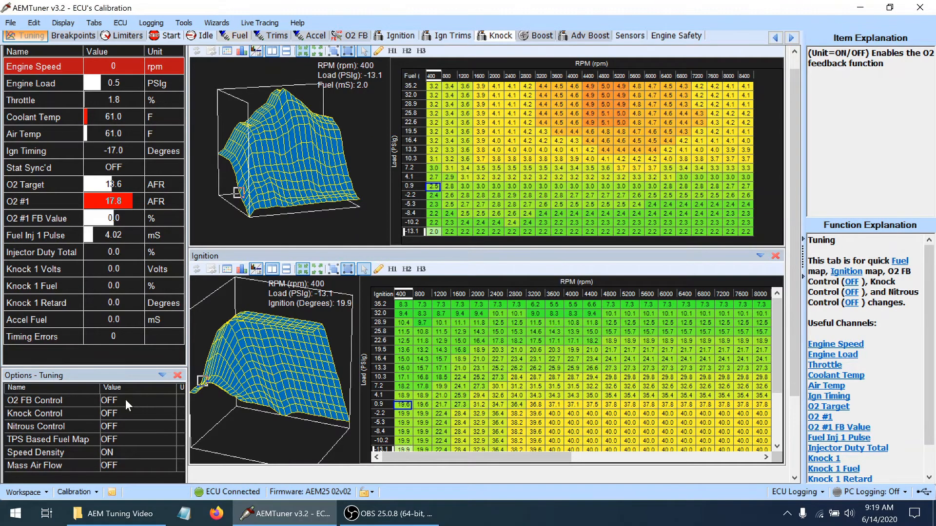
{"action": "scroll", "coordinate": [125, 400], "scroll_direction": "down", "scroll_amount": 3}
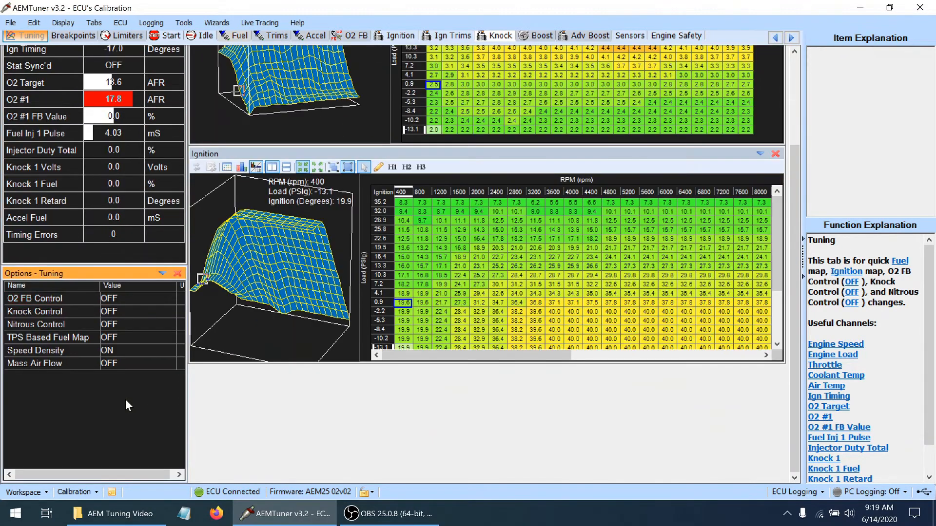
{"action": "left_click", "coordinate": [111, 300]}
{"action": "left_click", "coordinate": [111, 299]}
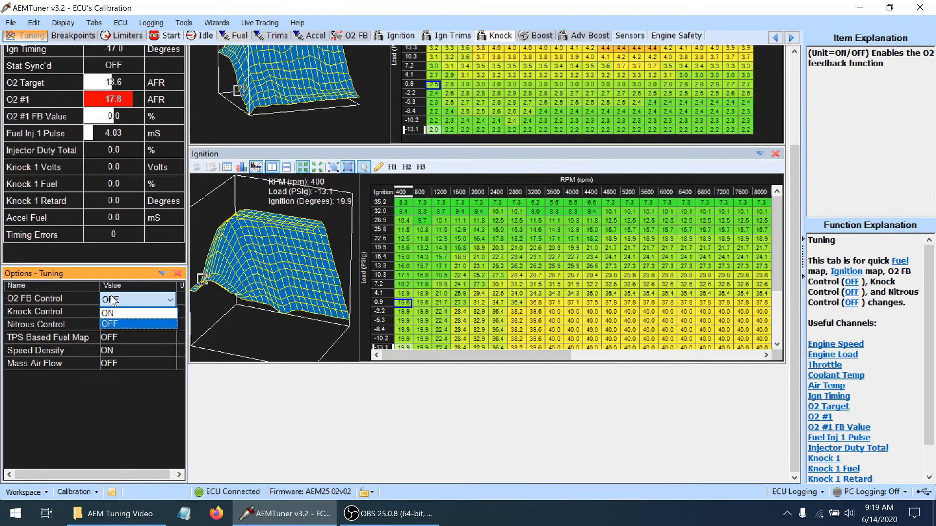
{"action": "left_click", "coordinate": [108, 316]}
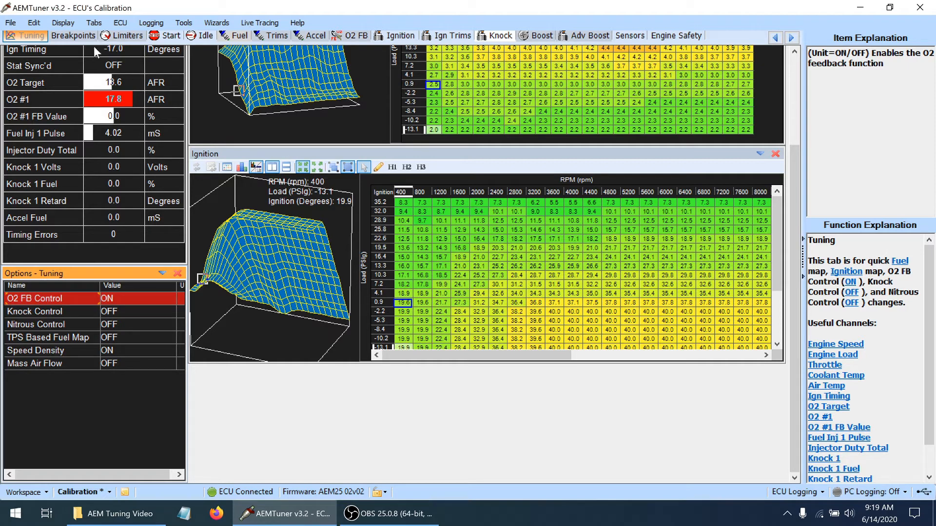
- Show the rev limiter settings and auto-arrange their displays so that all the limit options fit on screen
{"action": "left_click", "coordinate": [122, 37]}
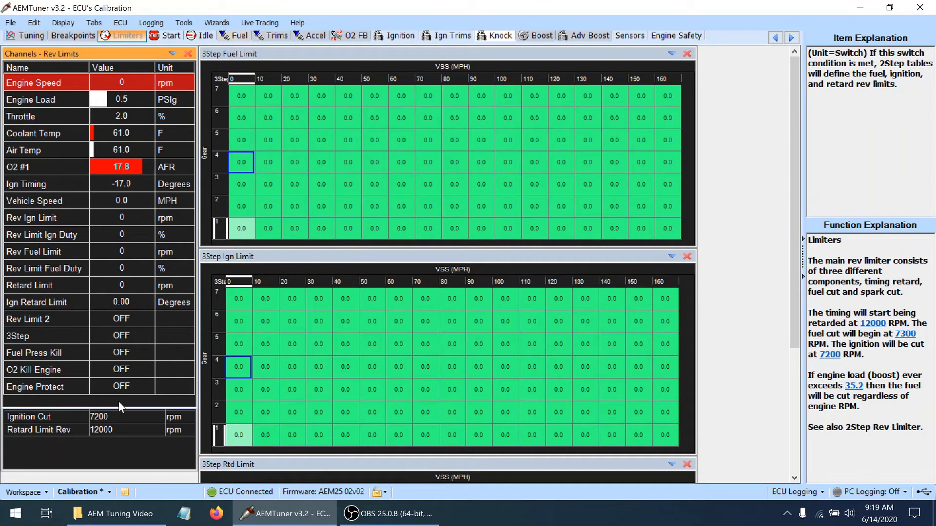
{"action": "left_click_drag", "start_coordinate": [117, 405], "coordinate": [122, 328]}
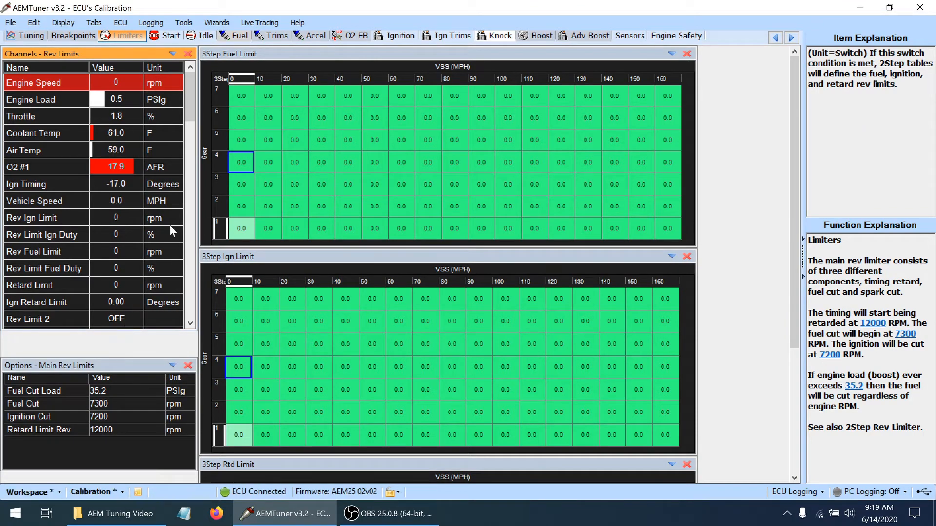
{"action": "left_click", "coordinate": [68, 27]}
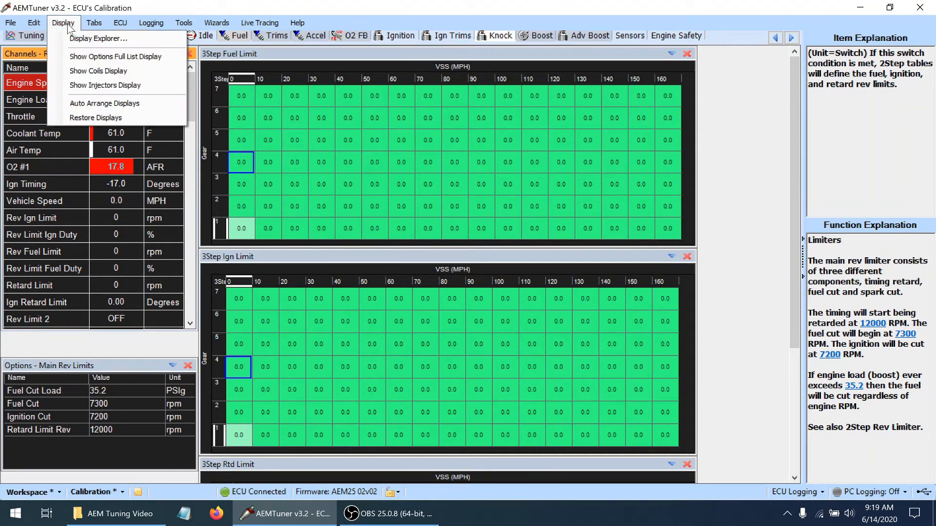
{"action": "left_click", "coordinate": [90, 104]}
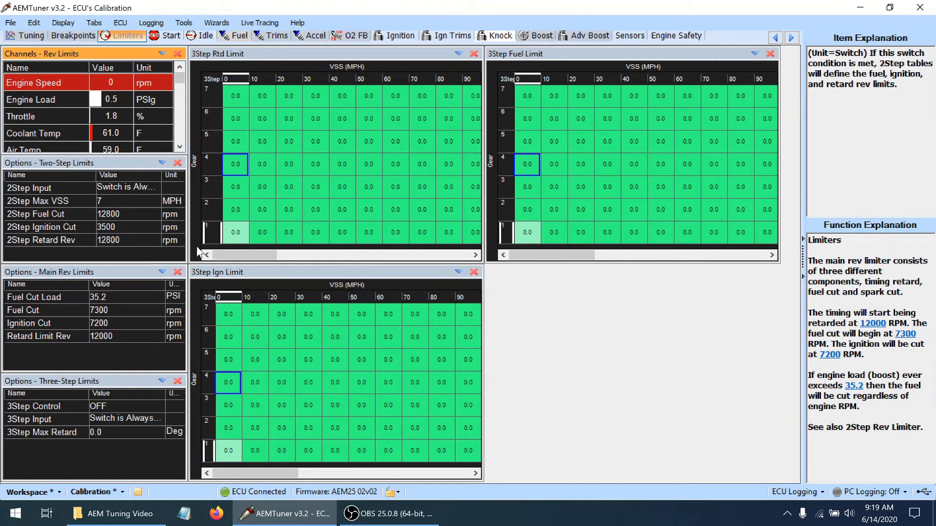
- Look through the switch choices for 2Step Input, and set both Fuel Cut and Ignition Cut of the main rev limits to 8000 rpm
{"action": "left_click", "coordinate": [124, 187]}
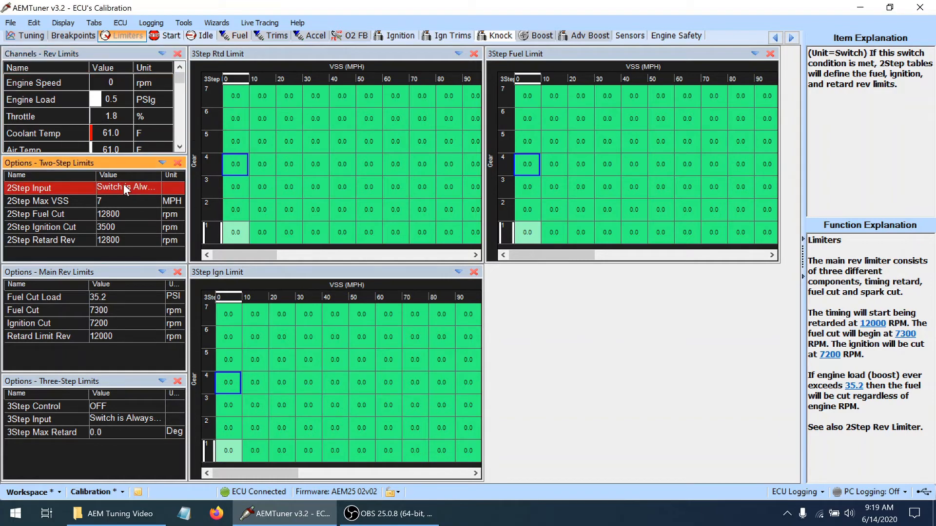
{"action": "left_click", "coordinate": [124, 185]}
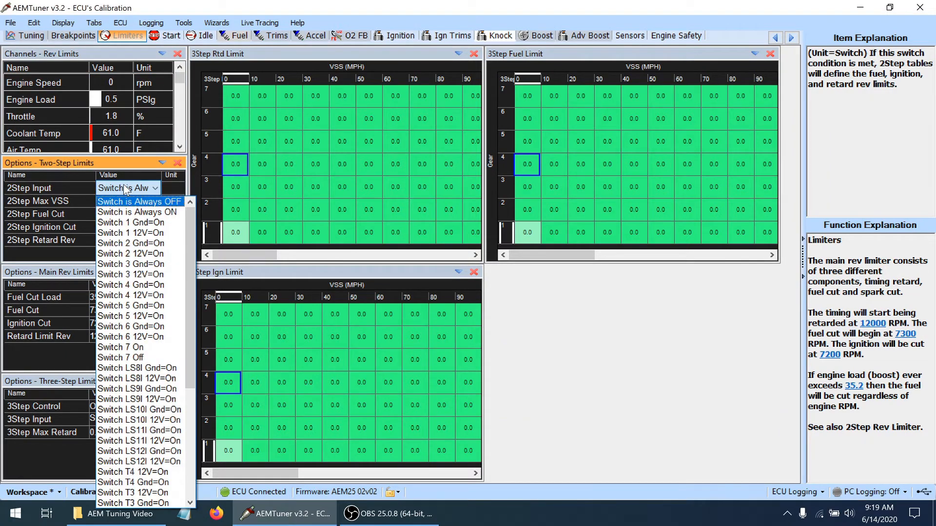
{"action": "left_click", "coordinate": [124, 186]}
{"action": "left_click", "coordinate": [124, 186]}
{"action": "left_click", "coordinate": [124, 186]}
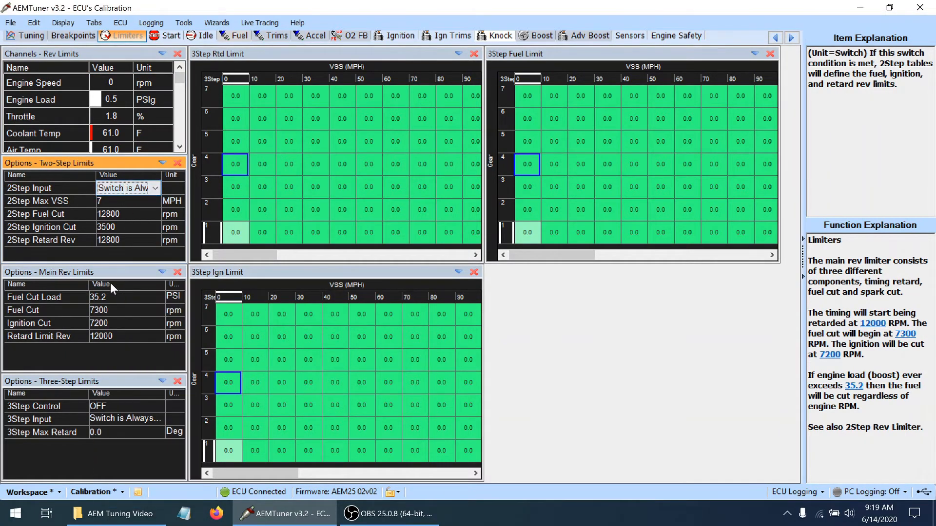
{"action": "left_click", "coordinate": [104, 309]}
{"action": "type", "text": "8000"}
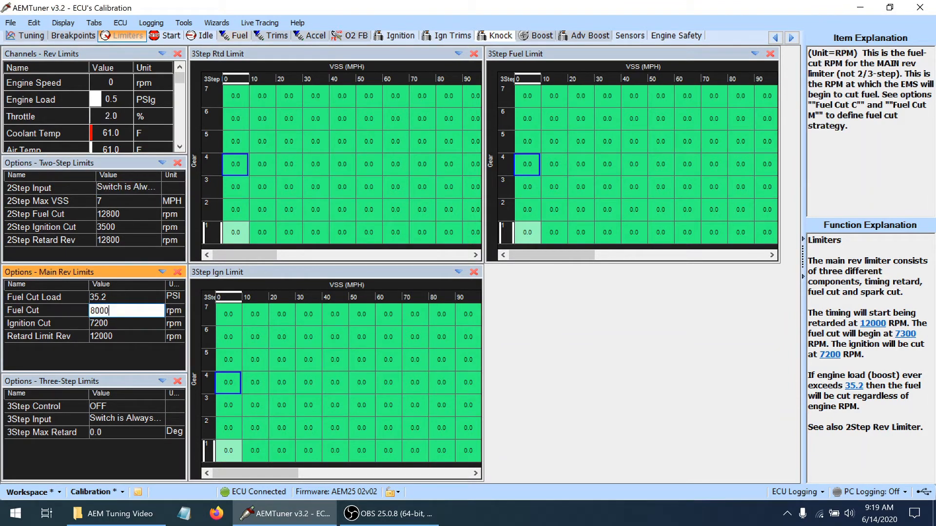
{"action": "key", "text": "Return"}
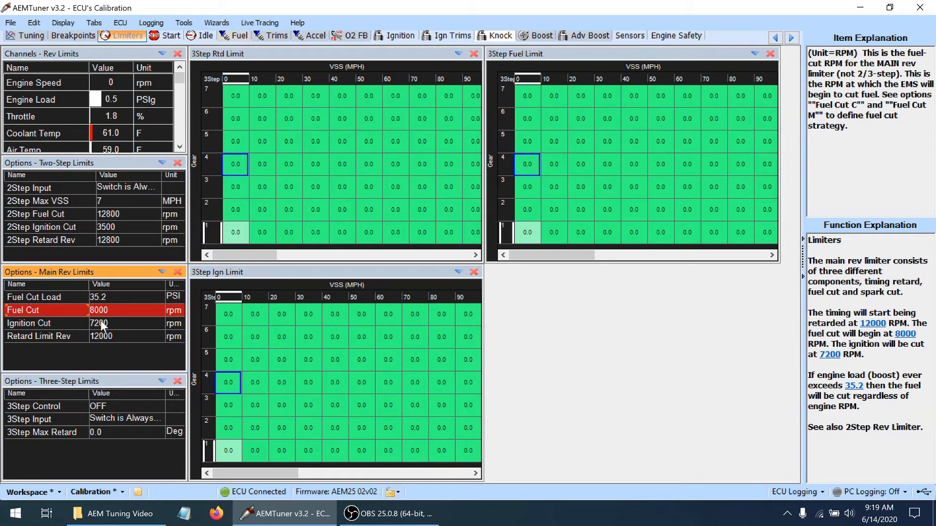
{"action": "left_click", "coordinate": [105, 323]}
{"action": "type", "text": "8000"}
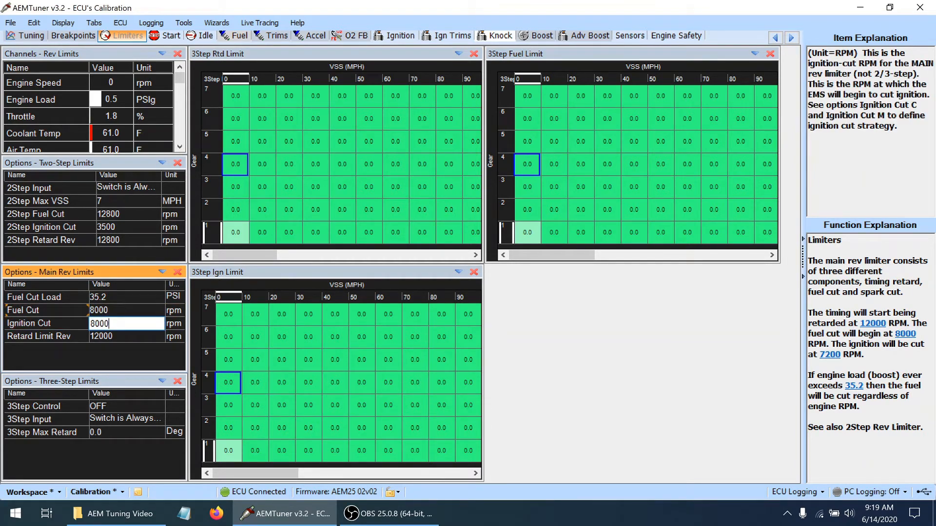
{"action": "key", "text": "Return"}
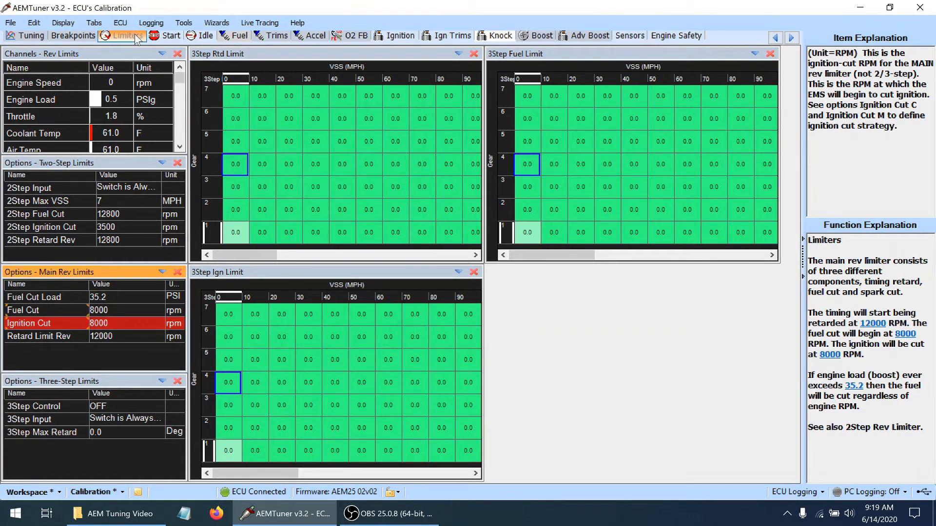
- In the engine start view, close the gauge display and move Start Extra vs Temp and Initial Crank Pulse up into its place
{"action": "left_click", "coordinate": [165, 35]}
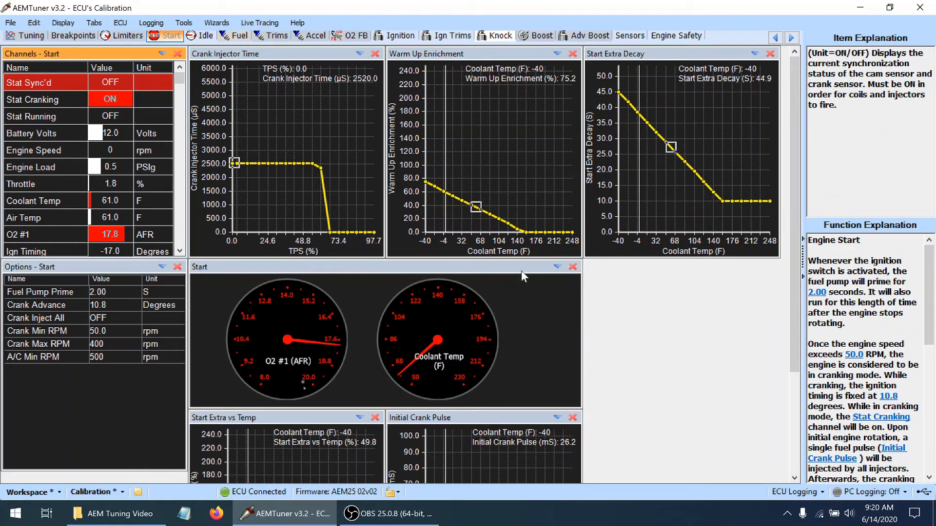
{"action": "left_click", "coordinate": [576, 267]}
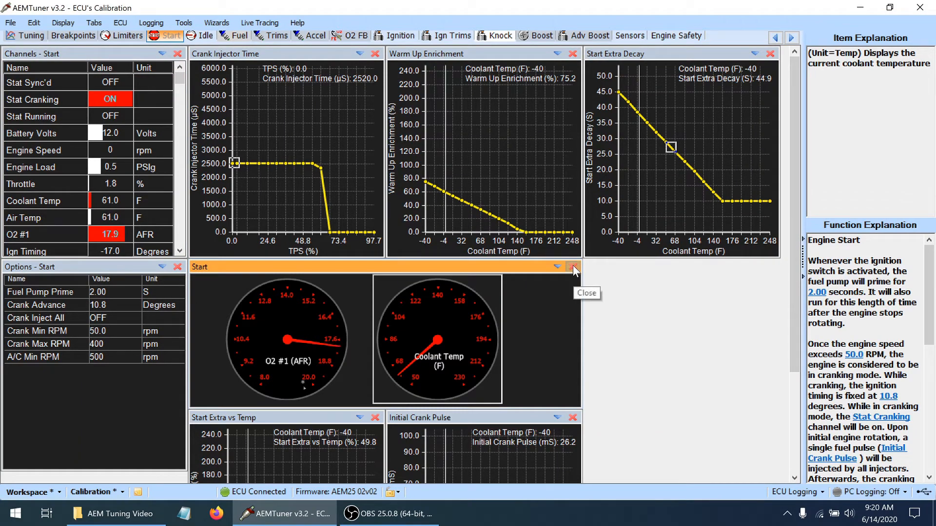
{"action": "left_click", "coordinate": [574, 266]}
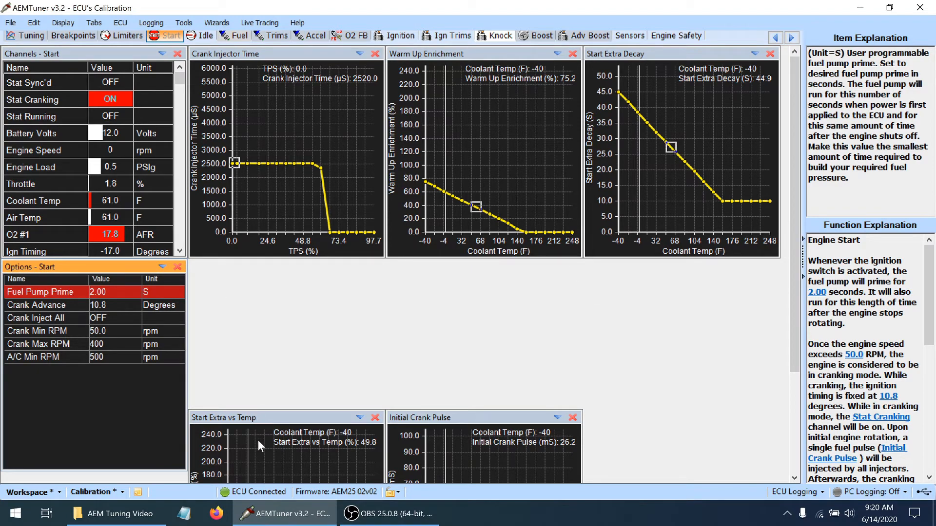
{"action": "left_click_drag", "start_coordinate": [265, 419], "coordinate": [269, 267]}
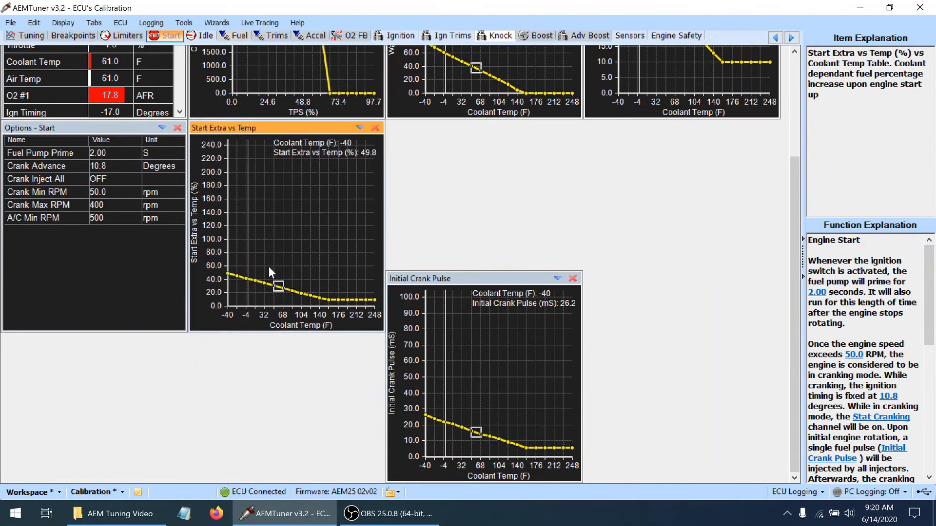
{"action": "mouse_move", "coordinate": [465, 280]}
{"action": "left_mouse_down"}
{"action": "mouse_move", "coordinate": [459, 167]}
{"action": "mouse_move", "coordinate": [471, 301]}
{"action": "mouse_move", "coordinate": [465, 272]}
{"action": "left_mouse_up"}
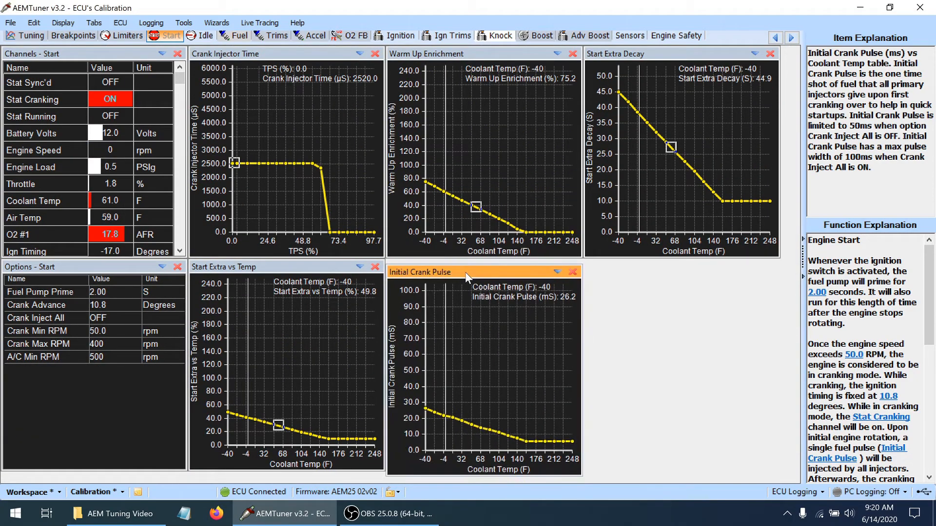
- Review Fuel Pump Prime and Crank Advance among the start options, and set Crank Inject All to ON
{"action": "left_click", "coordinate": [72, 291]}
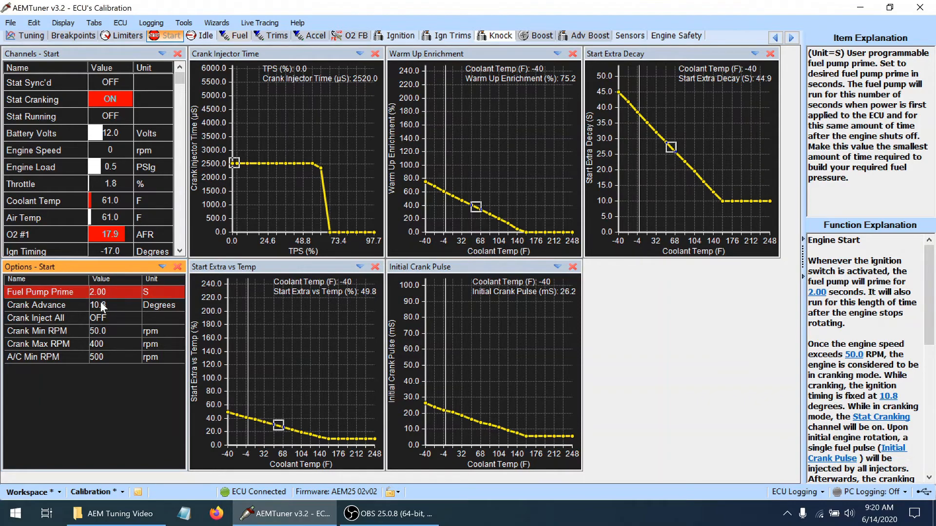
{"action": "left_click", "coordinate": [103, 306]}
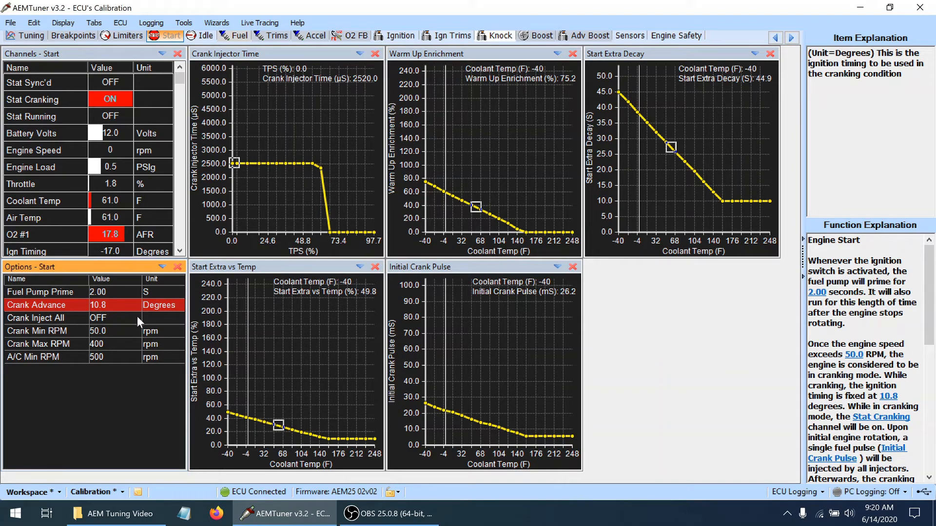
{"action": "left_click", "coordinate": [112, 317]}
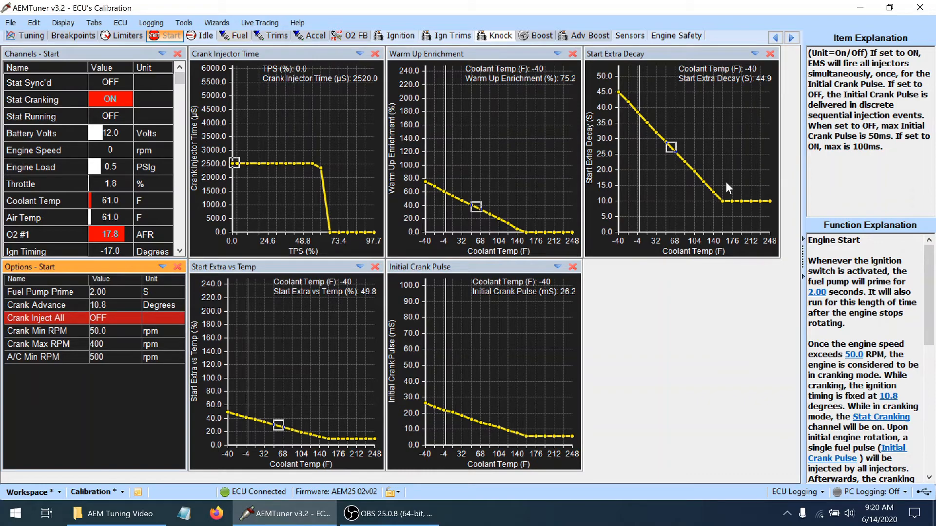
{"action": "left_click", "coordinate": [104, 321]}
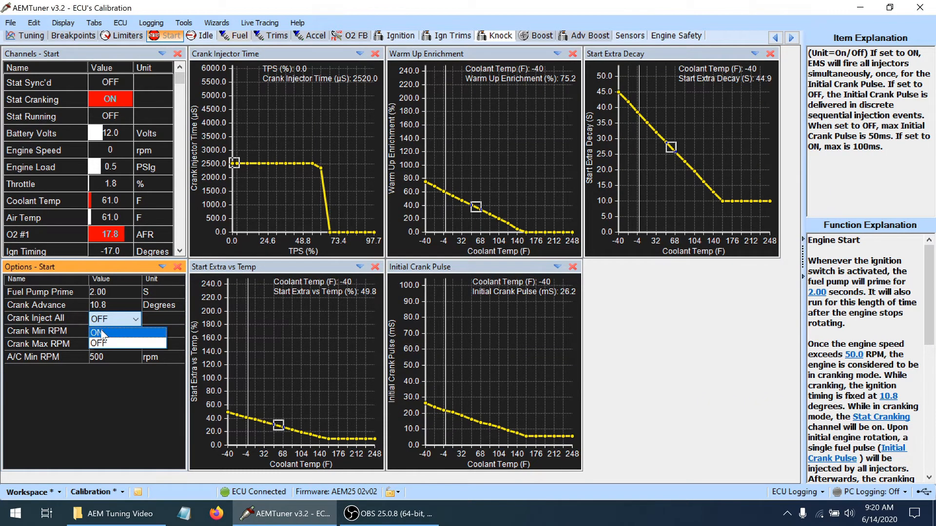
{"action": "left_click", "coordinate": [103, 334]}
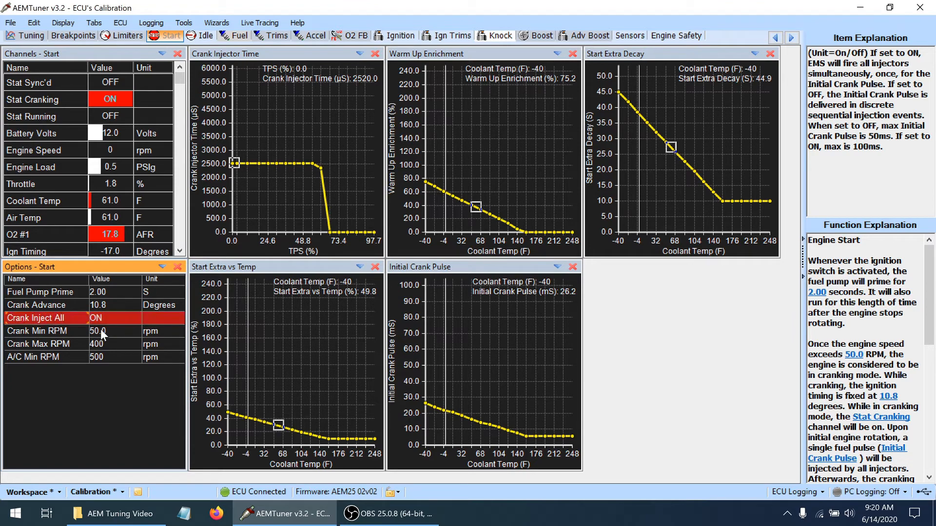
- Review the crank RPM limits against the fuel map, and set A/C Min RPM to 700 rpm in the start options
{"action": "left_click", "coordinate": [107, 329]}
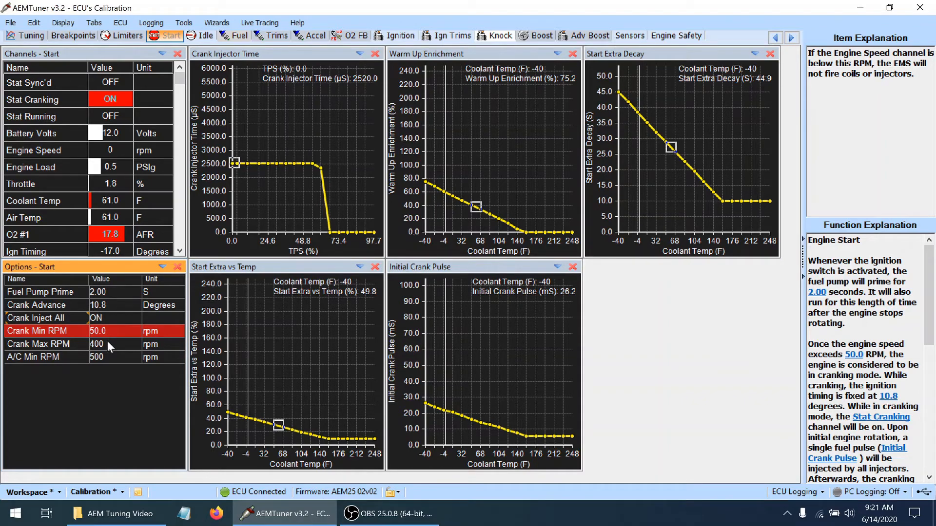
{"action": "left_click", "coordinate": [108, 343]}
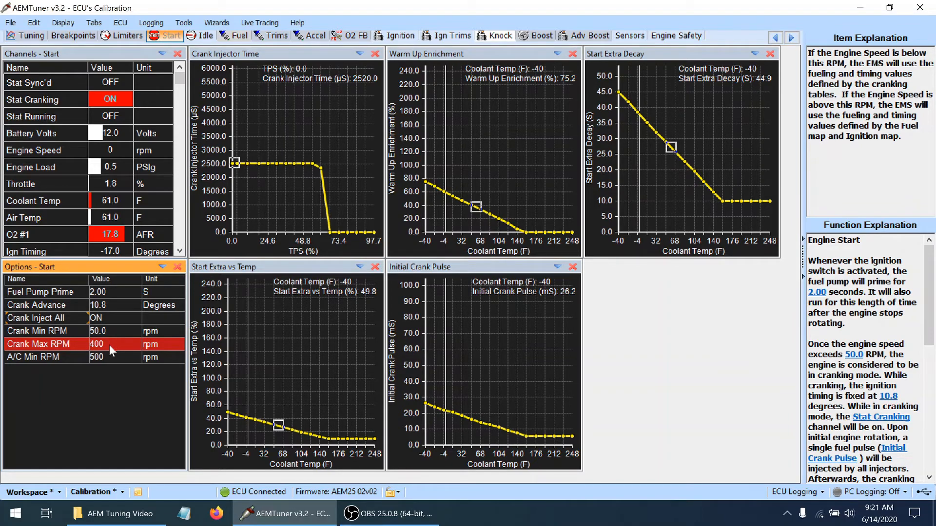
{"action": "left_click", "coordinate": [30, 36]}
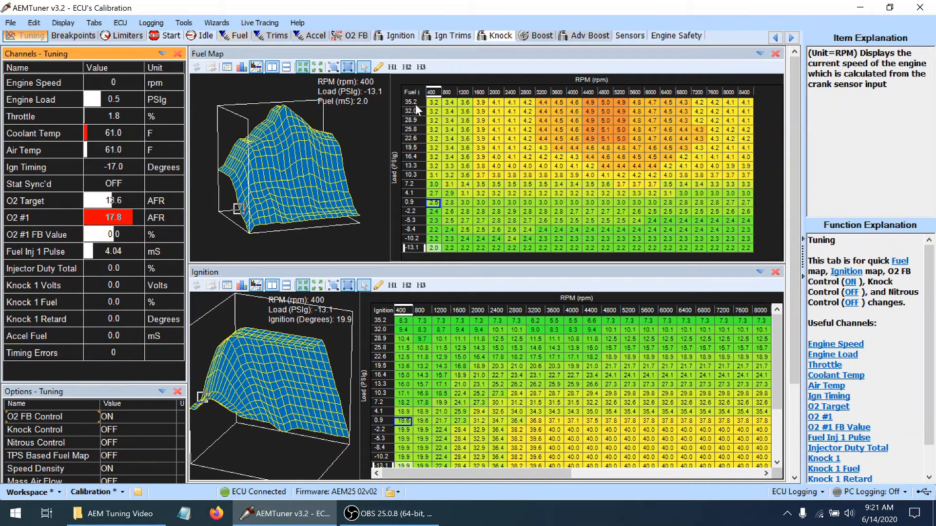
{"action": "left_click", "coordinate": [165, 37]}
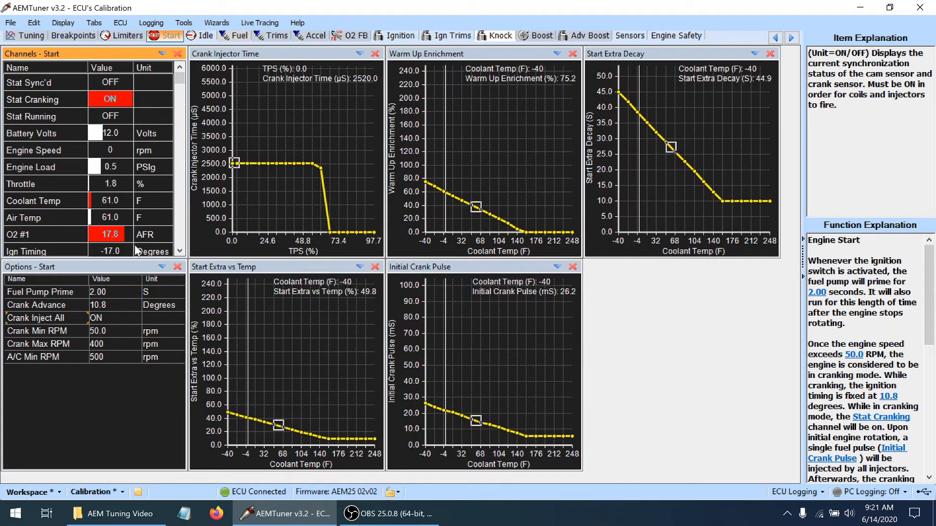
{"action": "left_click", "coordinate": [100, 359]}
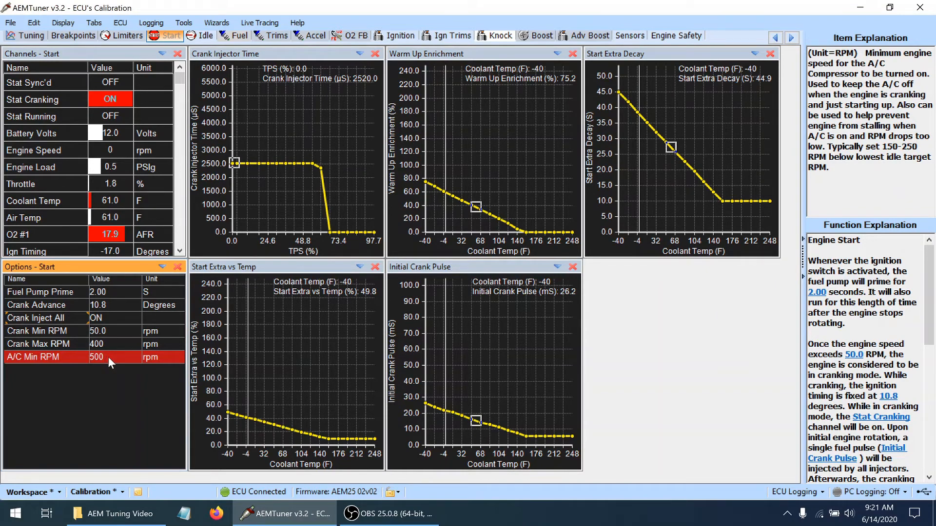
{"action": "left_click", "coordinate": [108, 356]}
{"action": "type", "text": "7"}
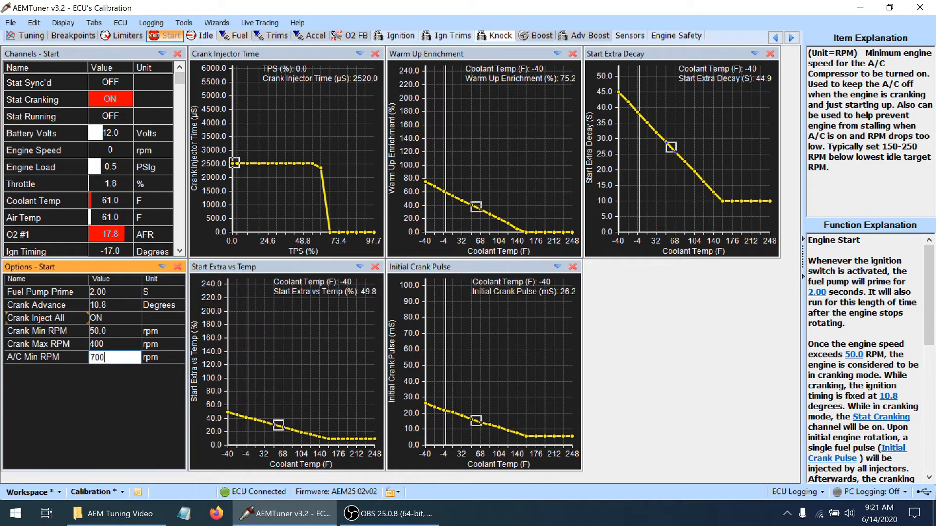
{"action": "key", "text": "Return"}
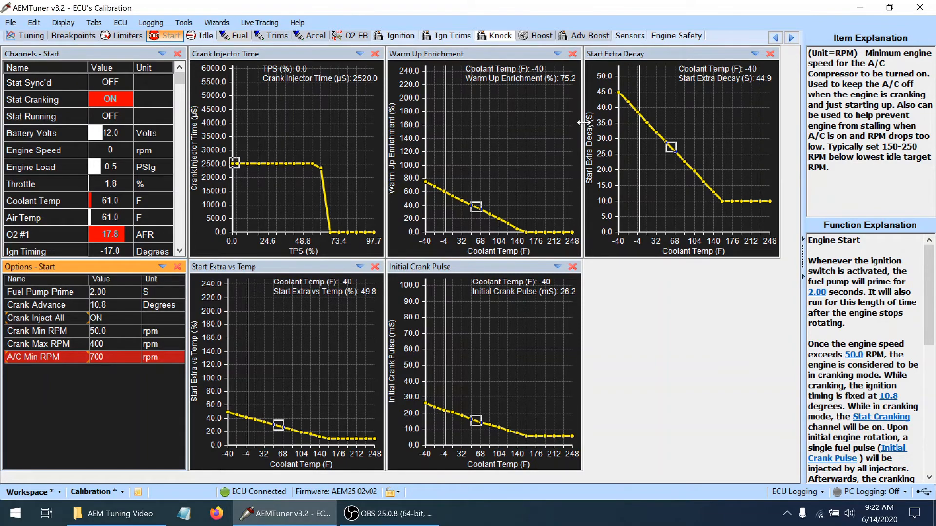
{"action": "left_click", "coordinate": [327, 146]}
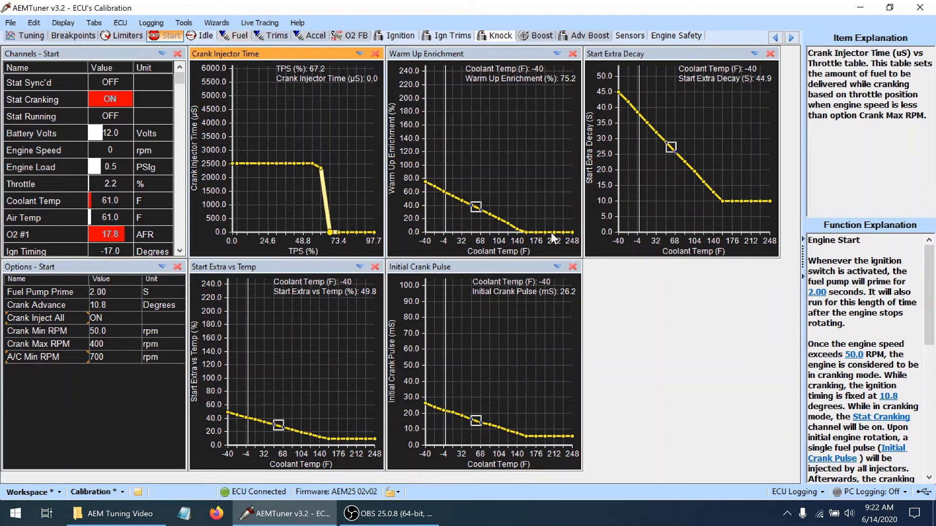
- In the idle settings, set Idle FB Below RPM to 1800 rpm and examine the Idle On If TP Less option
{"action": "left_click", "coordinate": [203, 36]}
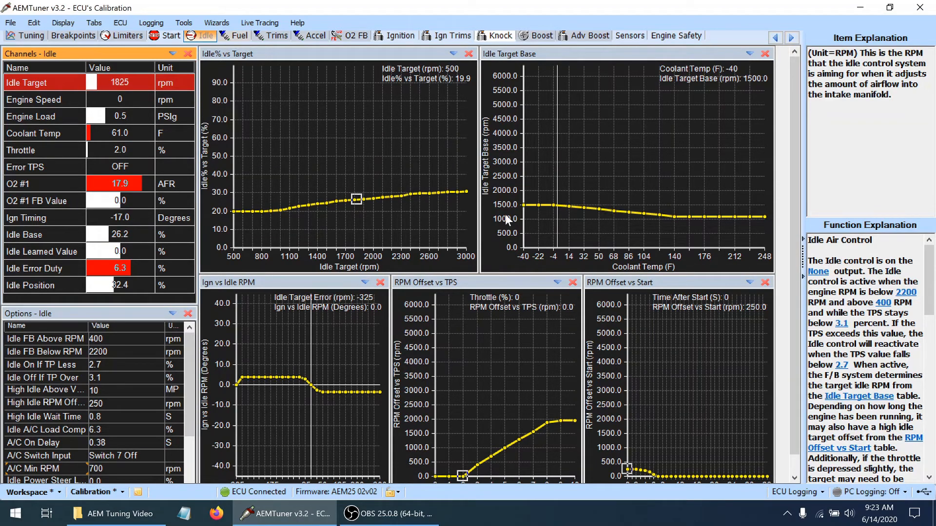
{"action": "left_click", "coordinate": [613, 210]}
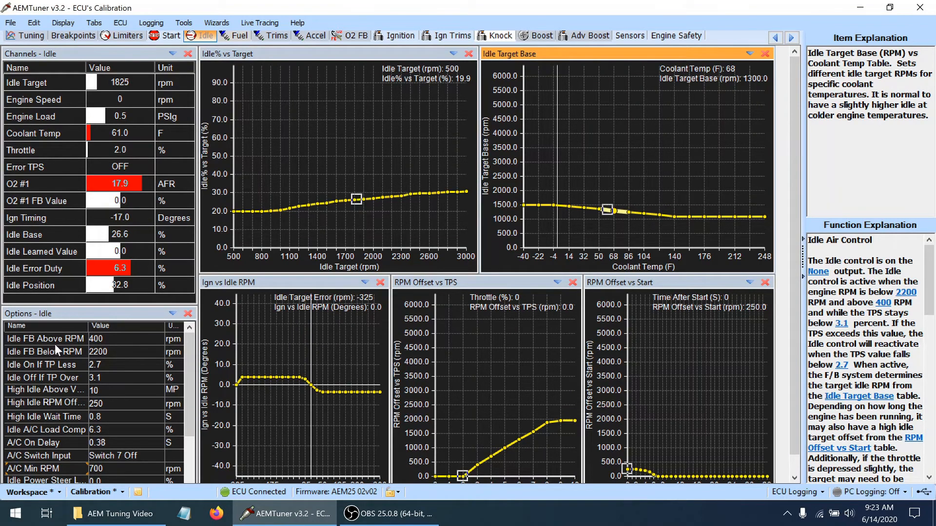
{"action": "double_click", "coordinate": [104, 352]}
{"action": "double_click", "coordinate": [109, 335]}
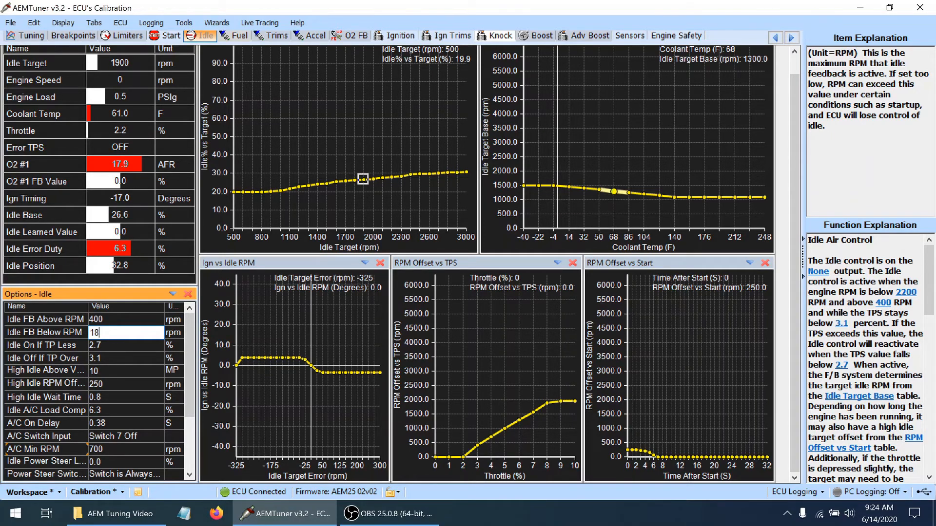
{"action": "type", "text": "1800"}
{"action": "key", "text": "Return"}
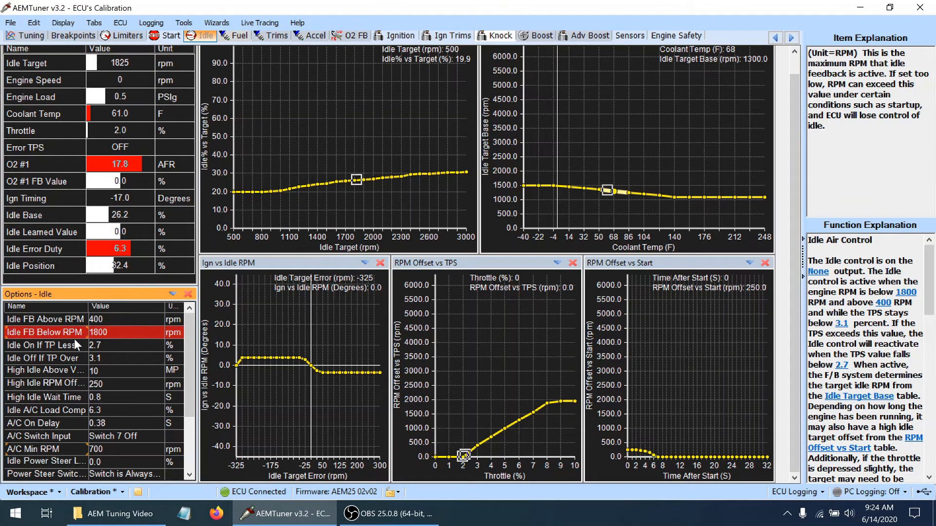
{"action": "left_click", "coordinate": [76, 345]}
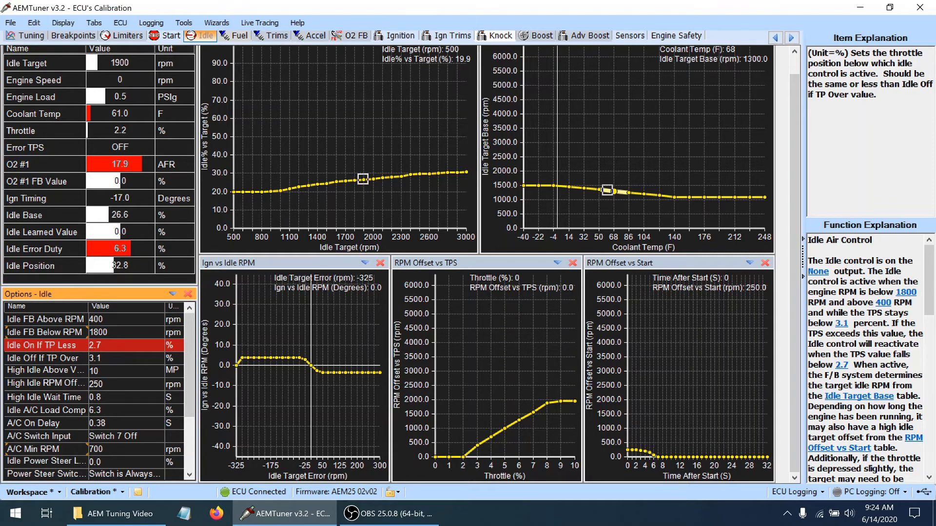
{"action": "left_click_drag", "start_coordinate": [793, 98], "coordinate": [792, 66]}
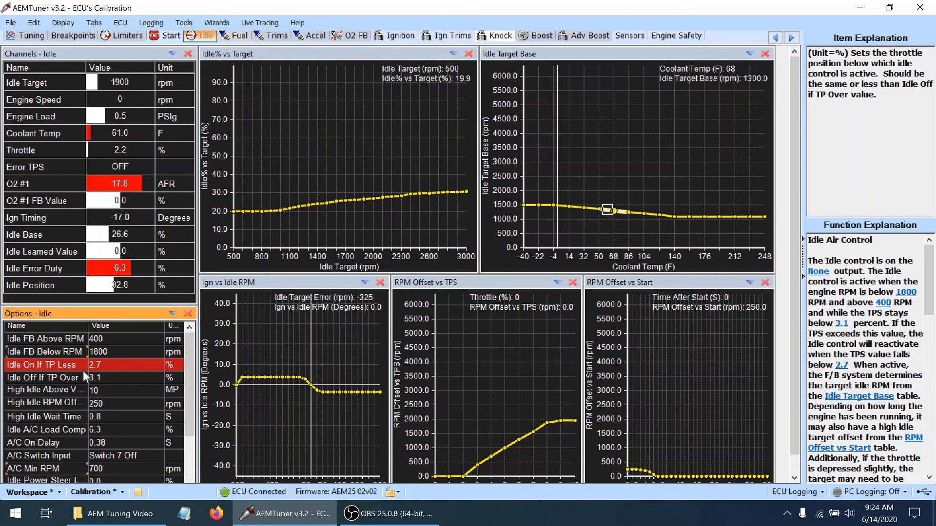
- Set Idle On If TP Less to 3.1 %, and review the high idle speed and A/C Min RPM options
{"action": "left_click", "coordinate": [94, 366]}
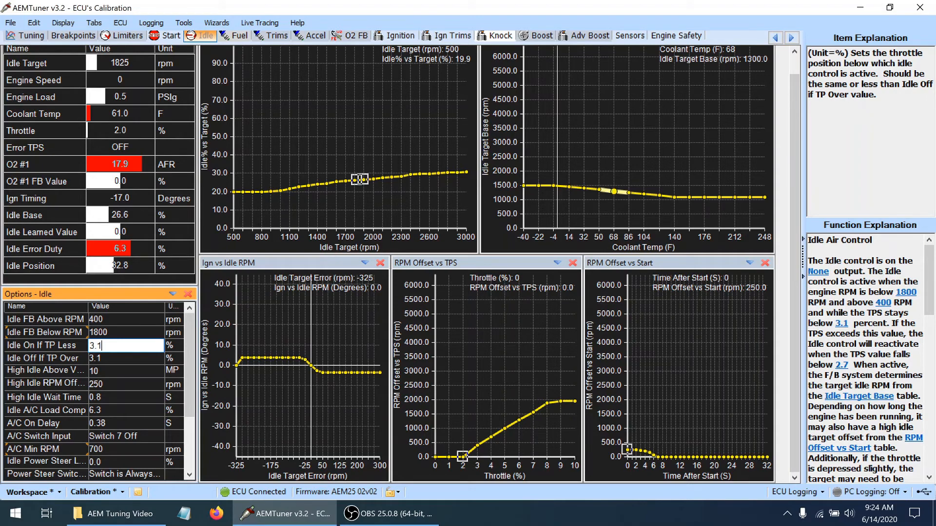
{"action": "type", "text": "3.1"}
{"action": "key", "text": "Return"}
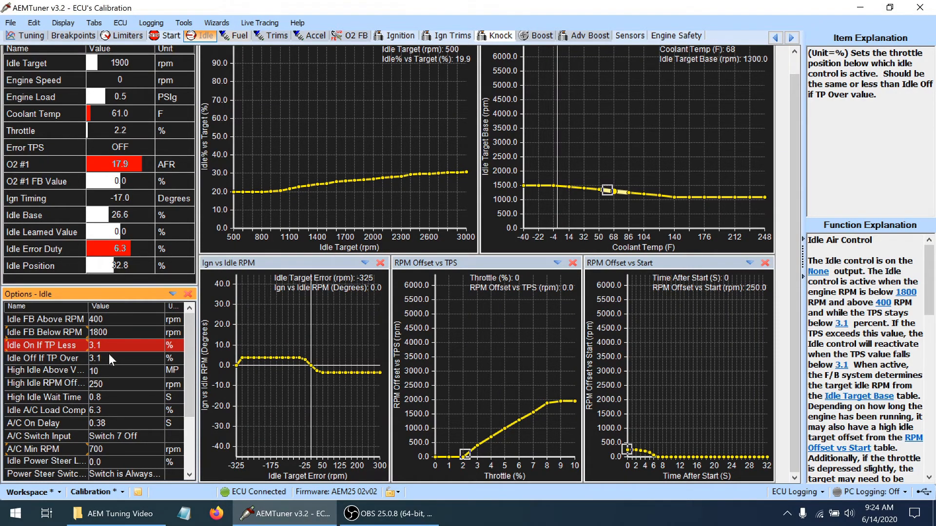
{"action": "left_click", "coordinate": [78, 370]}
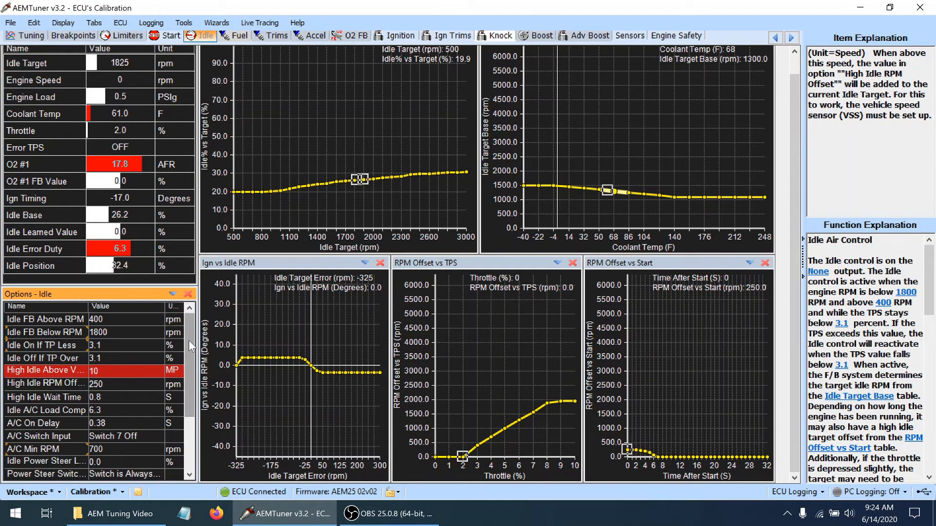
{"action": "left_click_drag", "start_coordinate": [189, 340], "coordinate": [187, 382]}
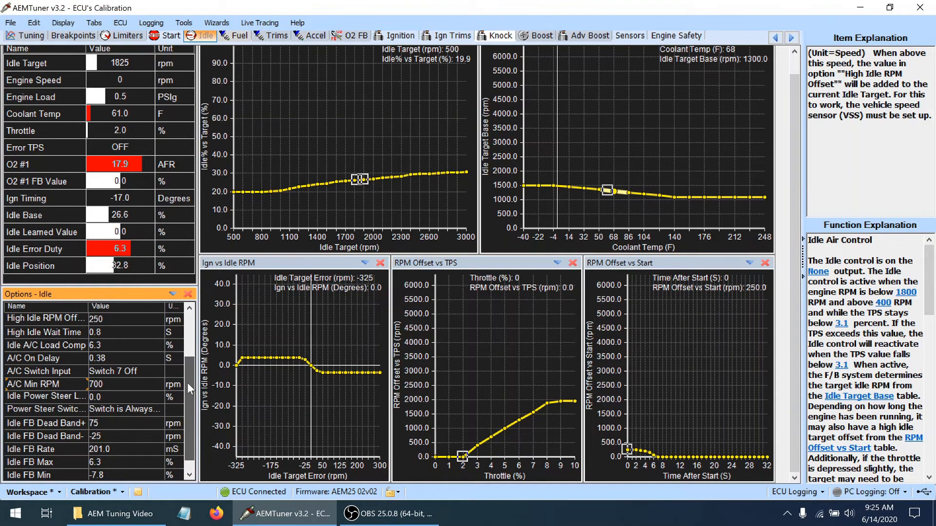
{"action": "left_click", "coordinate": [107, 383]}
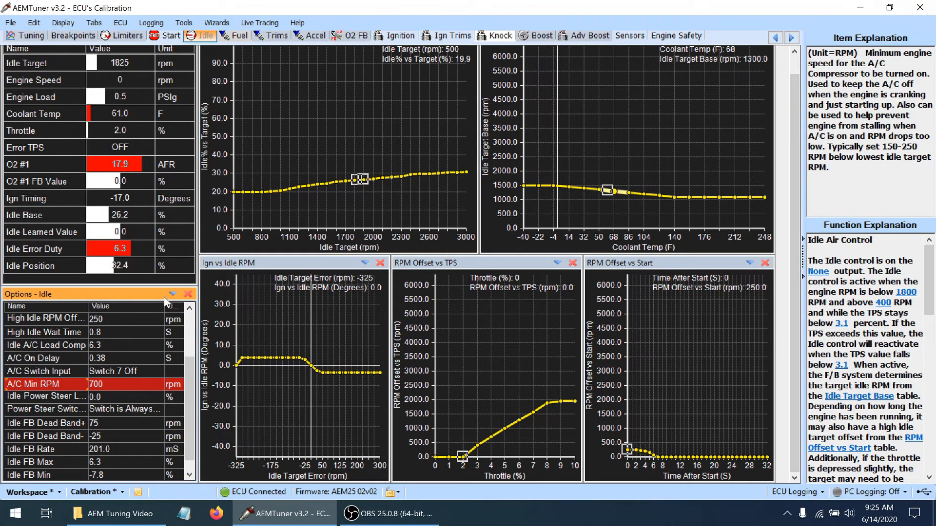
- In the O2 FB Target 1 map, set the cells from 400 to 1600 rpm and -5.3 to -13.1 PSIg to 14.7 AFR
{"action": "left_click", "coordinate": [358, 36]}
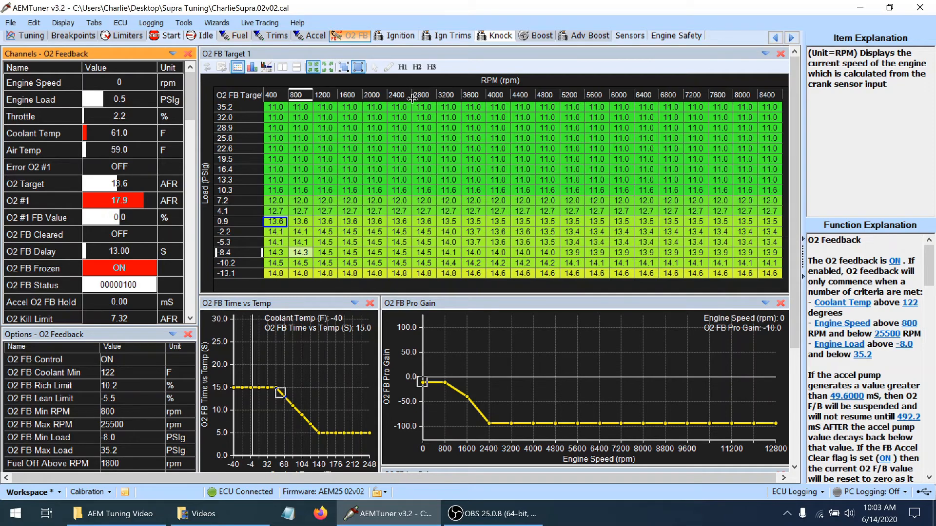
{"action": "left_click", "coordinate": [276, 242]}
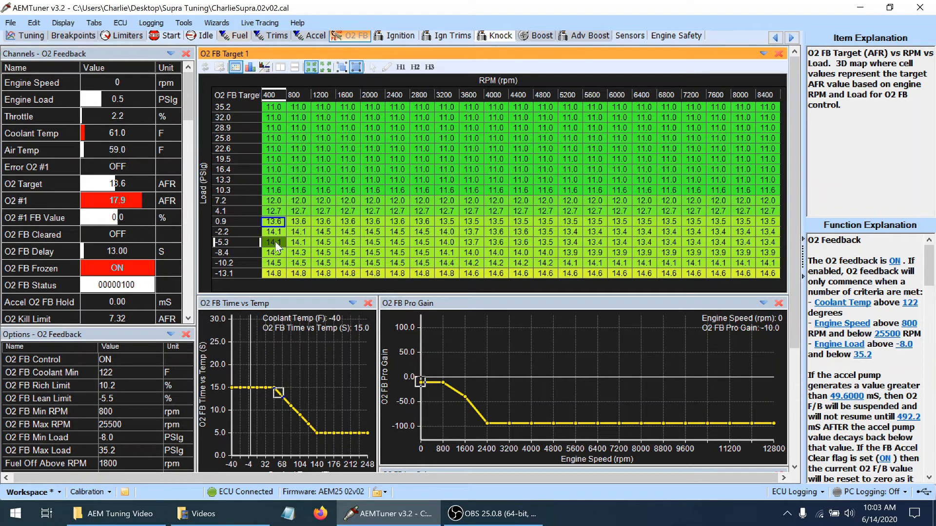
{"action": "key", "text": "shift+Right"}
{"action": "key", "text": "shift+Right"}
{"action": "key", "text": "shift+Right"}
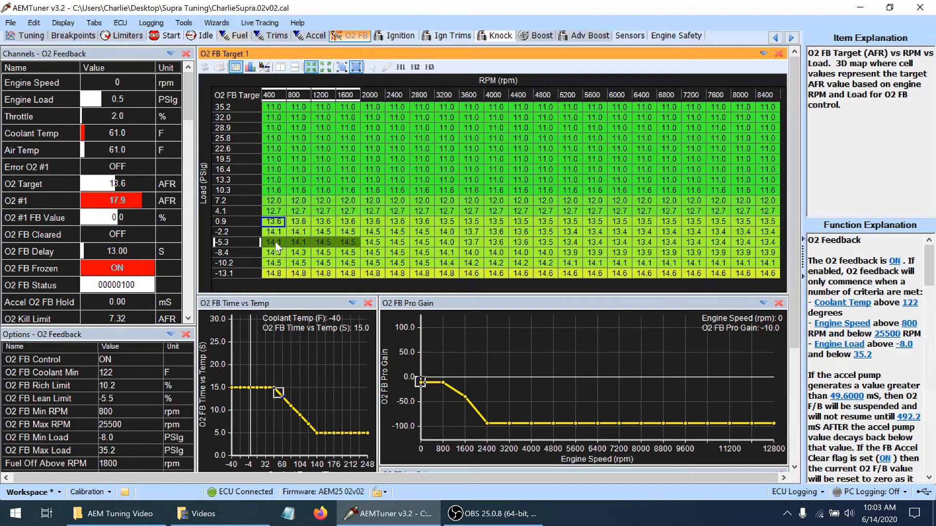
{"action": "key", "text": "shift+Down"}
{"action": "key", "text": "shift+Down"}
{"action": "key", "text": "shift+Down"}
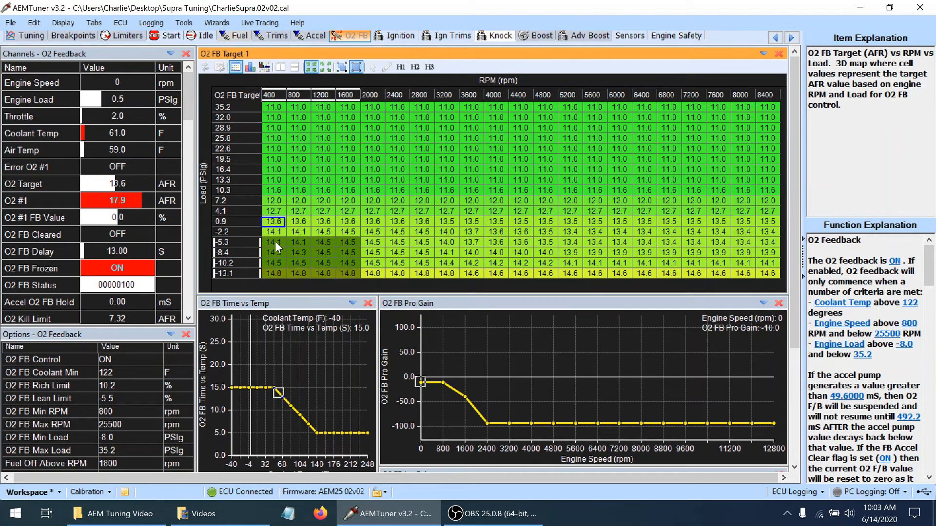
{"action": "right_click", "coordinate": [325, 261]}
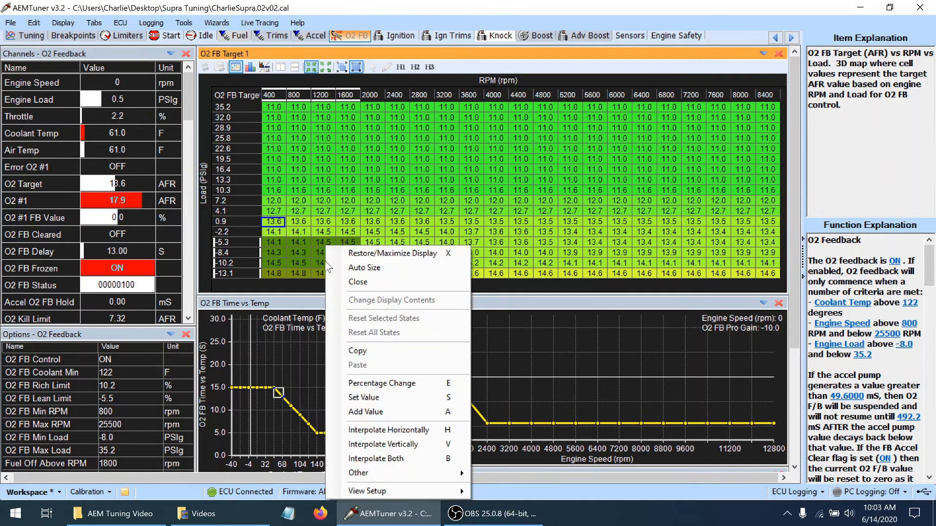
{"action": "left_click", "coordinate": [352, 399]}
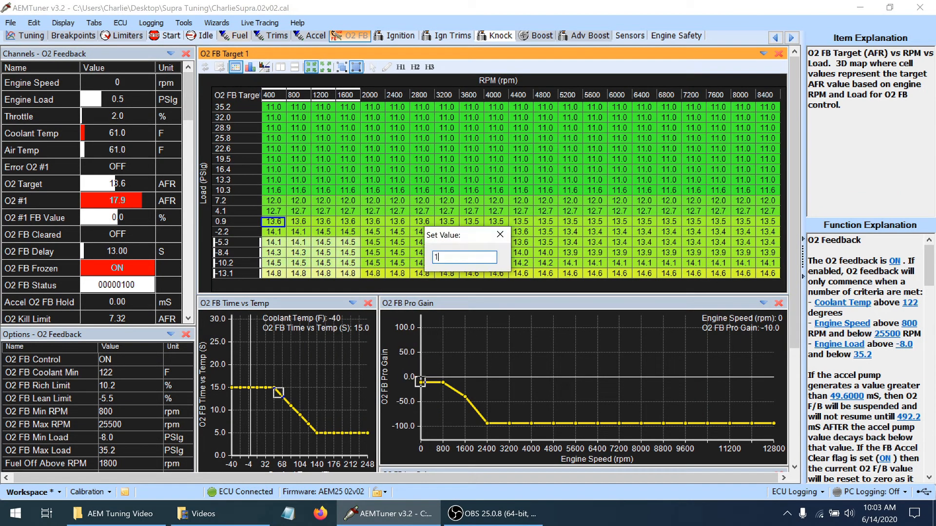
{"action": "key", "text": "Return"}
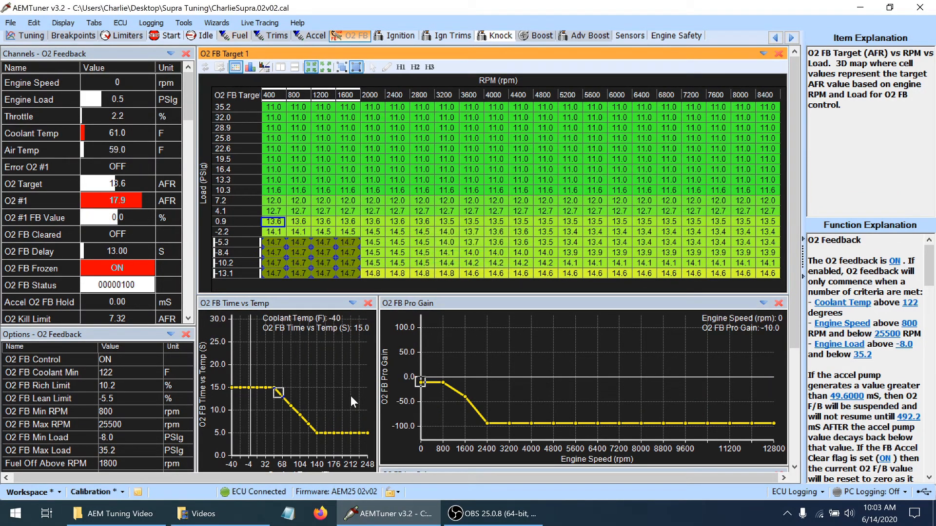
{"action": "left_click", "coordinate": [389, 257]}
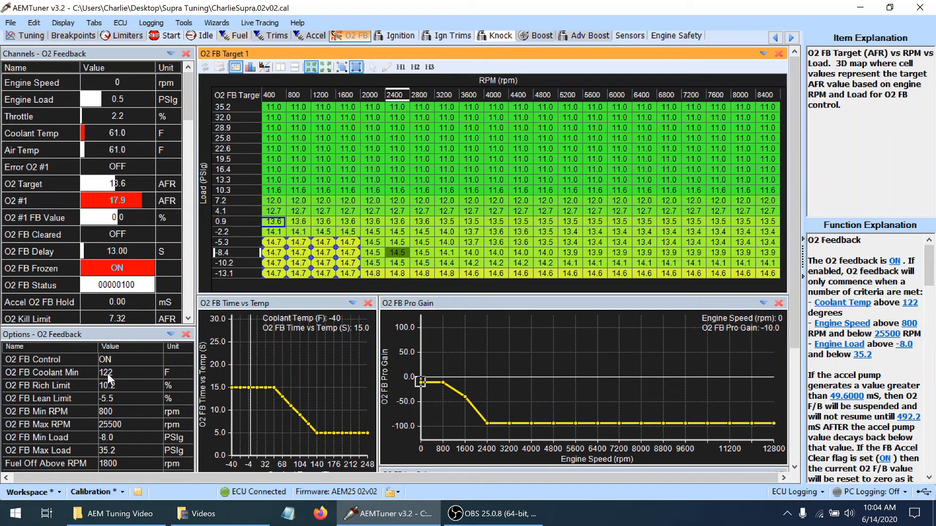
- Review the O2 FB Rich Limit option, and set O2 FB Lean Limit to -10.2 %
{"action": "left_click", "coordinate": [79, 383]}
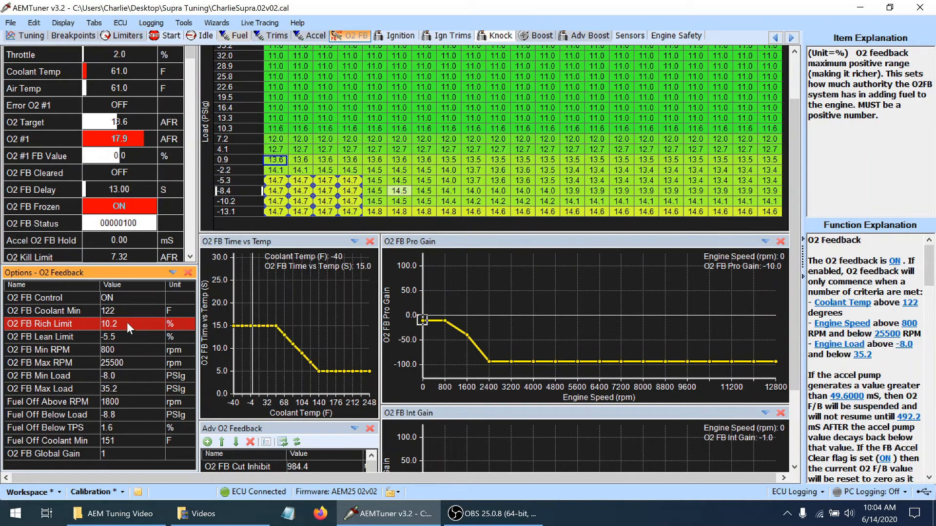
{"action": "left_click", "coordinate": [78, 334]}
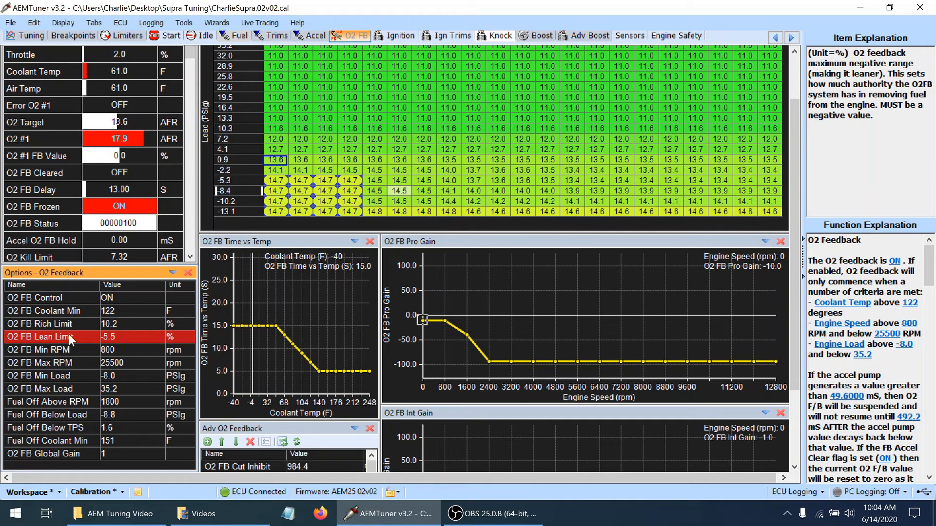
{"action": "left_click", "coordinate": [124, 326]}
{"action": "double_click", "coordinate": [123, 335]}
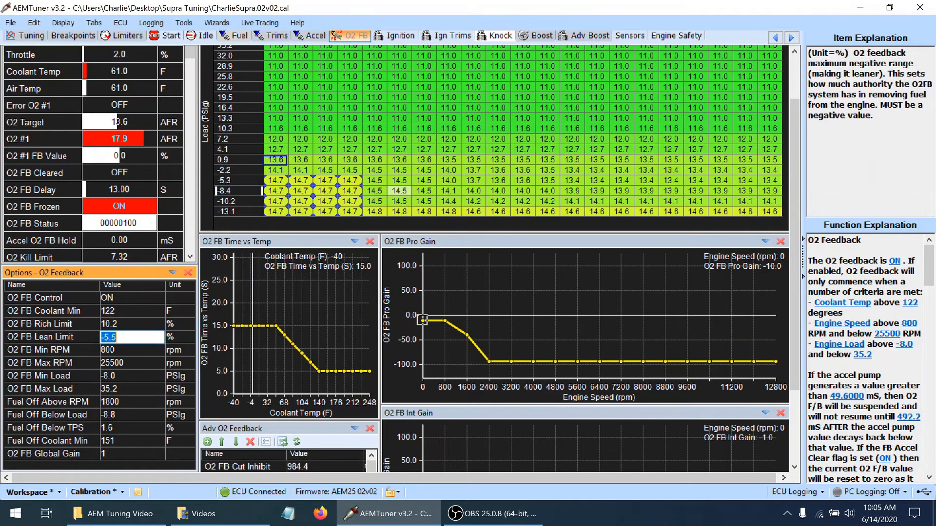
{"action": "key", "text": "BackSpace"}
{"action": "type", "text": "-10.2"}
{"action": "key", "text": "Return"}
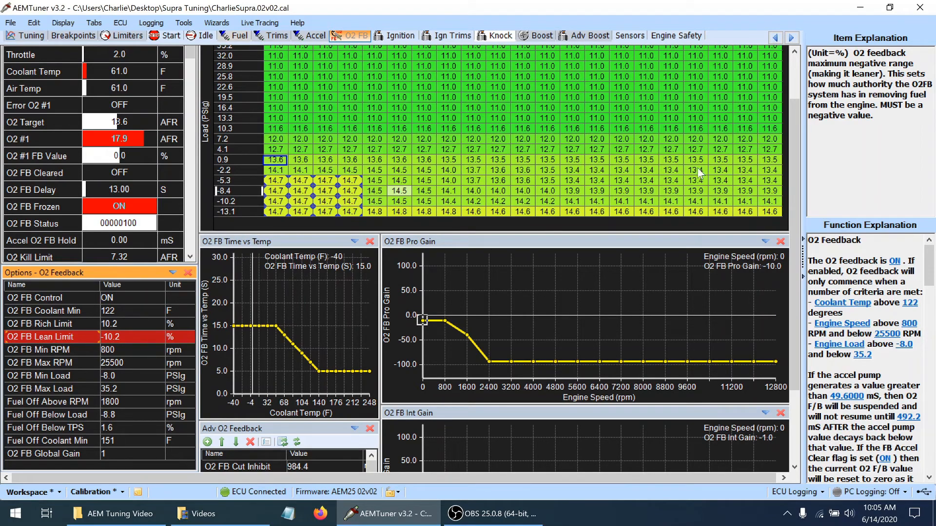
{"action": "left_click_drag", "start_coordinate": [796, 158], "coordinate": [796, 136]}
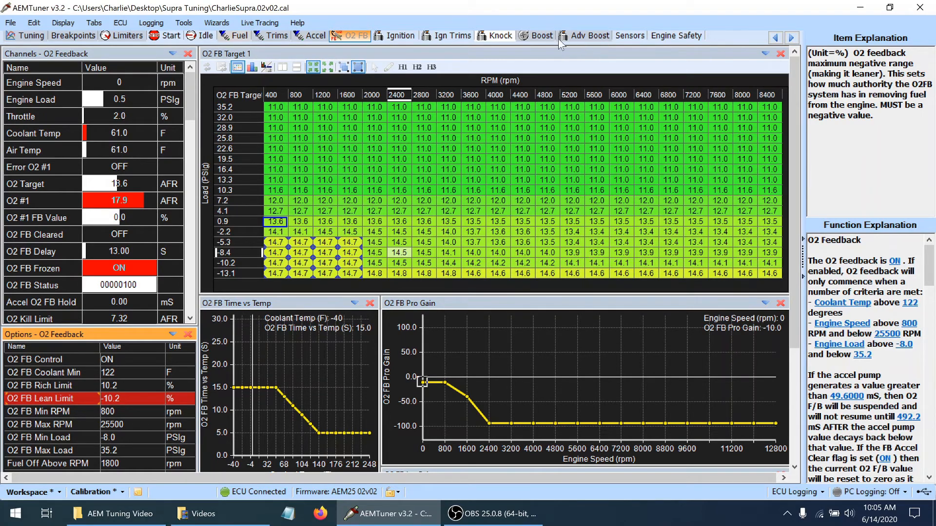
- Review the boost control page, and set the ignition map cells from 400 to 1600 rpm and -5.3 to -13.1 PSIg to 19.9 degrees
{"action": "left_click", "coordinate": [538, 37]}
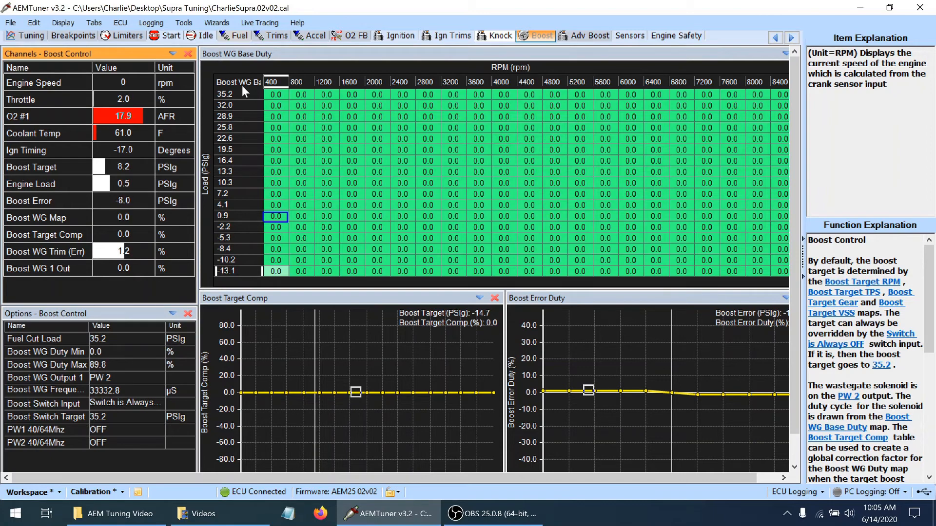
{"action": "left_click", "coordinate": [32, 35]}
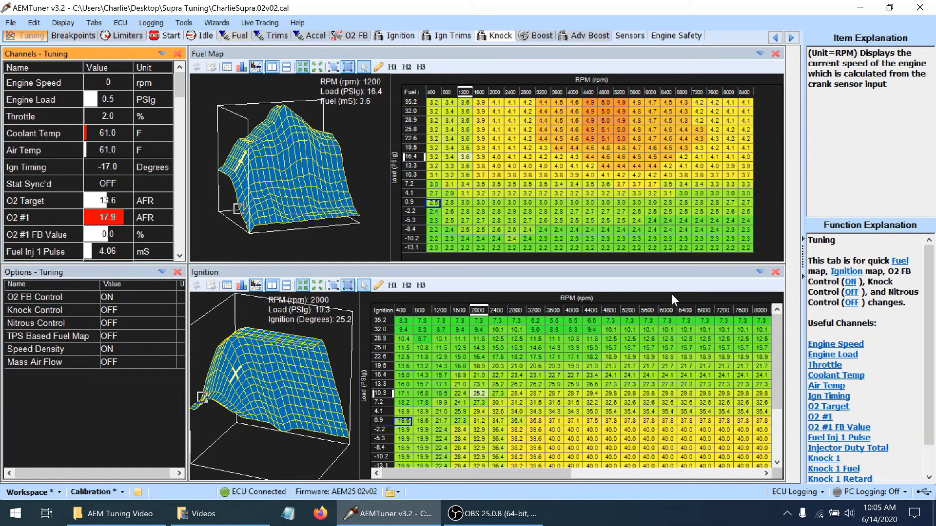
{"action": "left_click", "coordinate": [776, 337]}
{"action": "left_click_drag", "start_coordinate": [776, 335], "coordinate": [780, 383]}
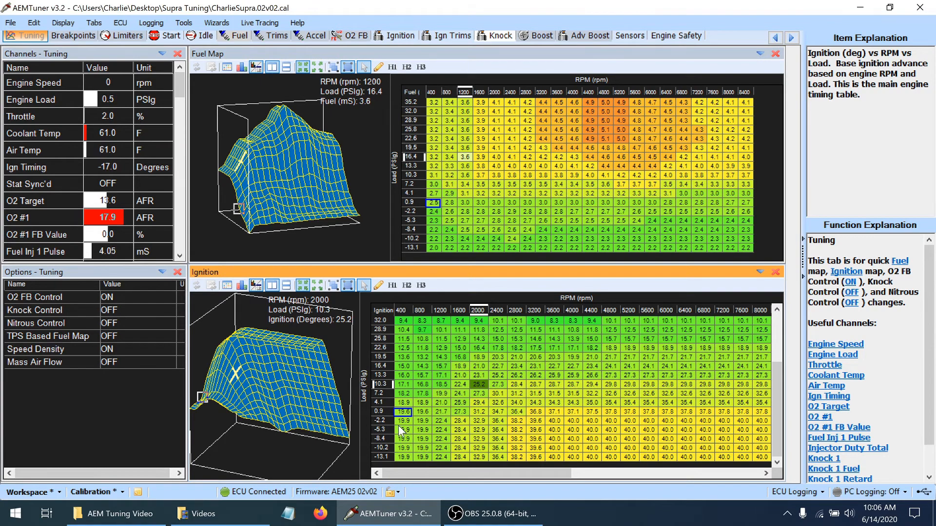
{"action": "left_click", "coordinate": [400, 429]}
{"action": "key", "text": "shift+Right"}
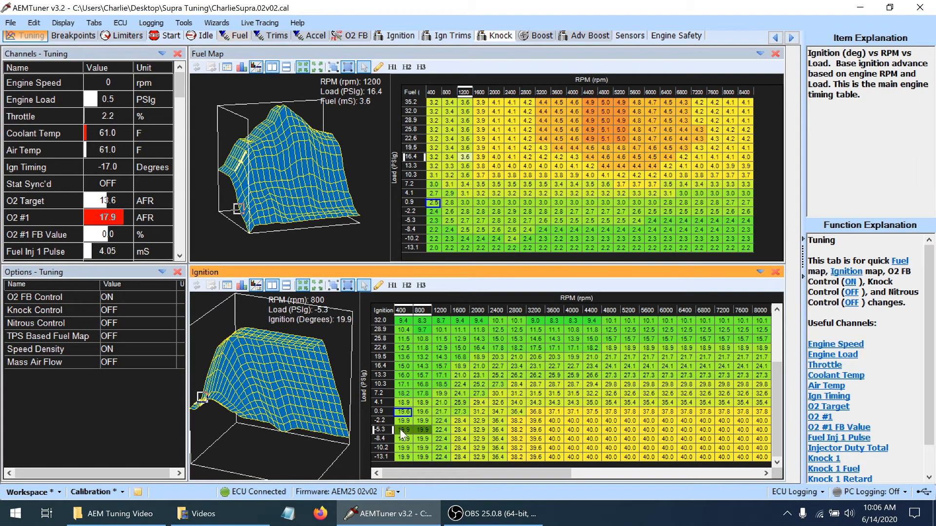
{"action": "key", "text": "shift+Right"}
{"action": "key", "text": "shift+Right"}
{"action": "key", "text": "shift+Down"}
{"action": "key", "text": "shift+Down"}
{"action": "key", "text": "shift+Down"}
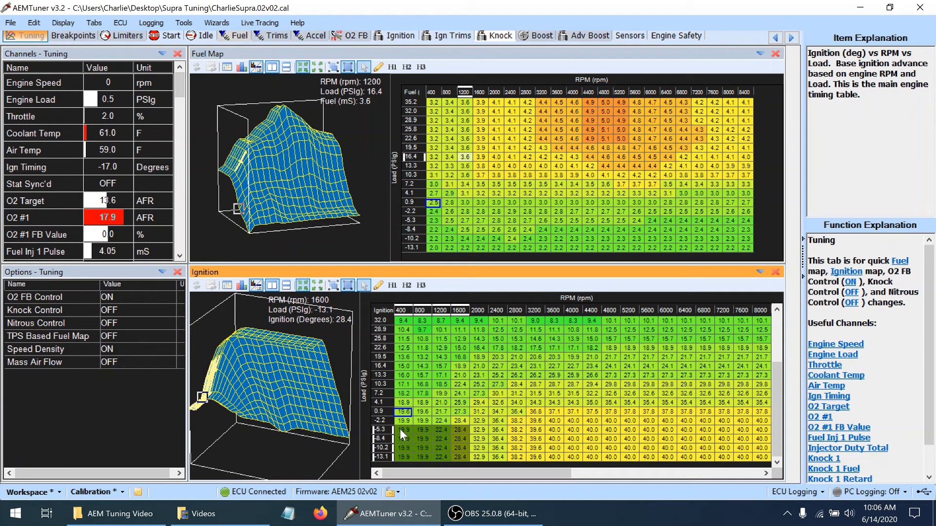
{"action": "right_click", "coordinate": [444, 437]}
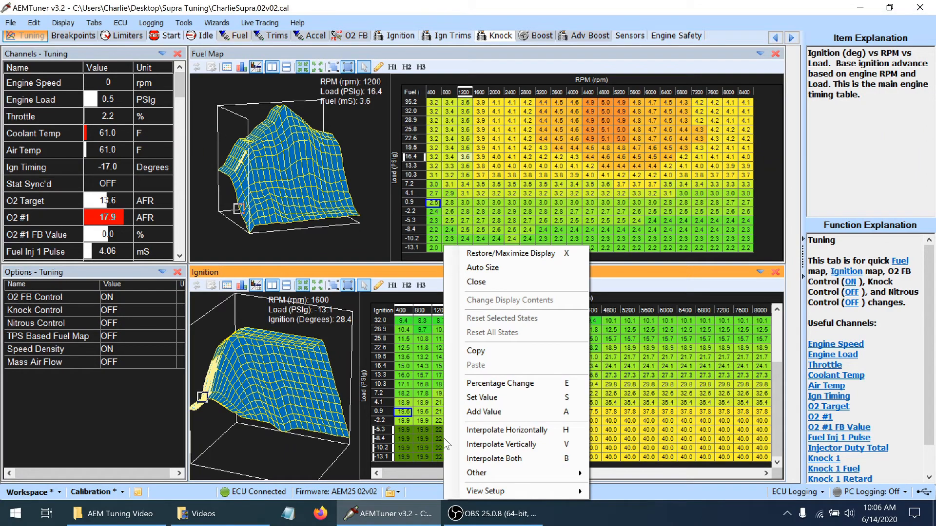
{"action": "left_click", "coordinate": [484, 402]}
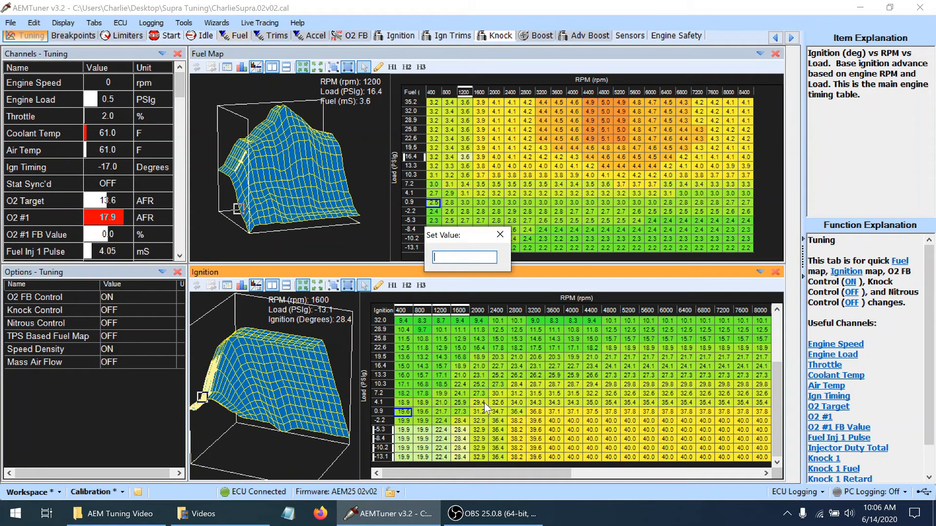
{"action": "type", "text": "19.9"}
{"action": "key", "text": "Return"}
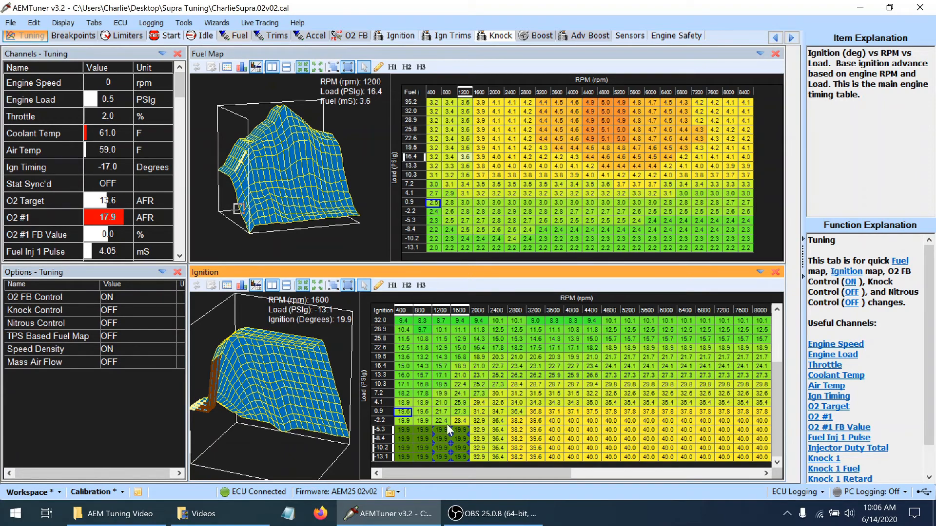
- Highlight the fuel map's idle region from 400 to 1600 rpm and -5.3 to -13.1 PSIg
{"action": "left_click", "coordinate": [438, 214]}
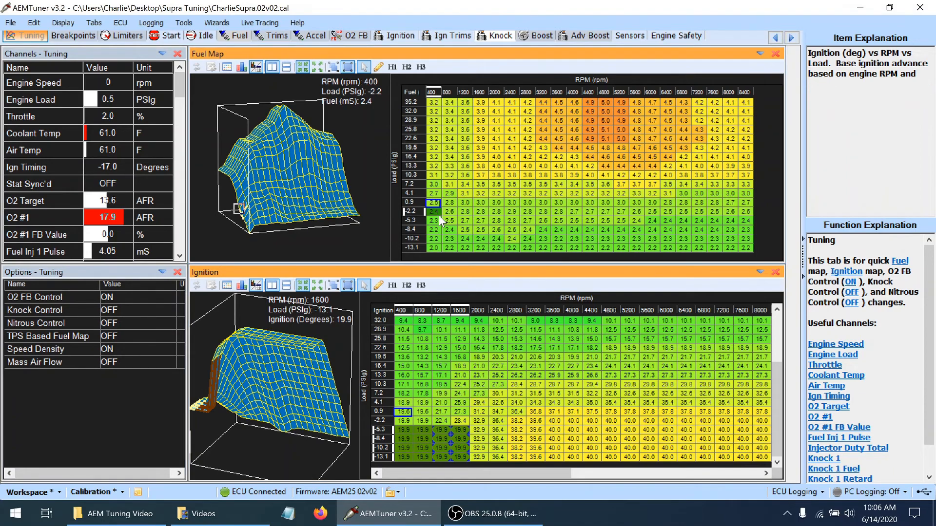
{"action": "left_click", "coordinate": [435, 221]}
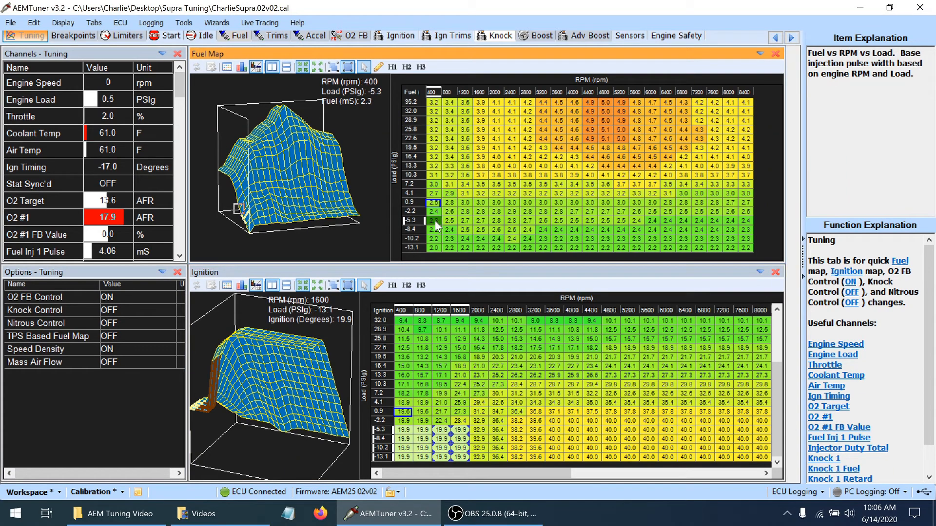
{"action": "key", "text": "shift+Right"}
{"action": "key", "text": "shift+Right"}
{"action": "key", "text": "shift+Right"}
{"action": "key", "text": "shift+Down"}
{"action": "key", "text": "shift+Down"}
{"action": "key", "text": "shift+Down"}
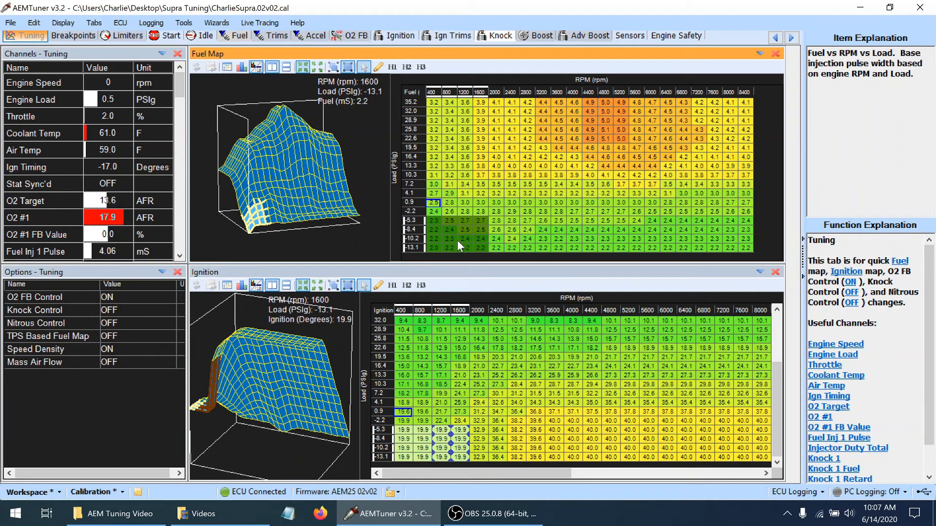
- Compare the O2 Target channel with O2 #1, and highlight the fuel map's 400 to 1600 rpm idle cells again
{"action": "left_click", "coordinate": [104, 201]}
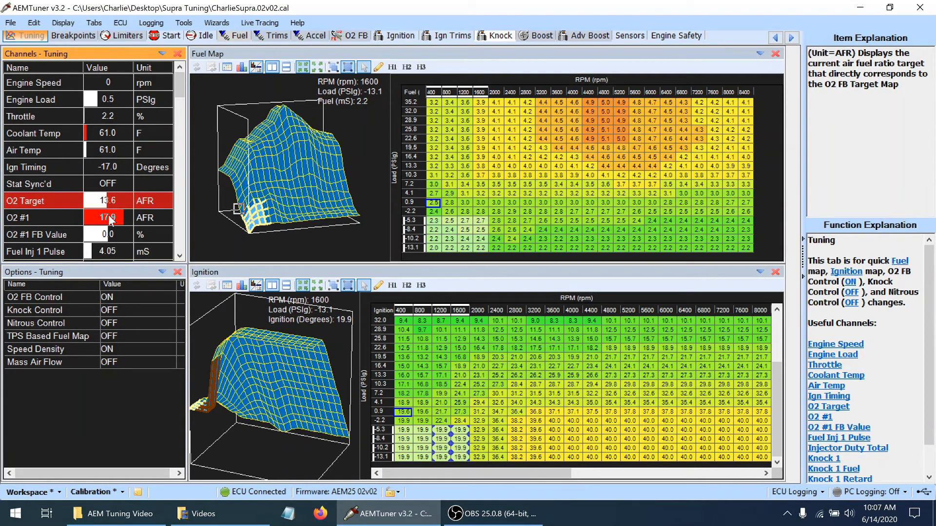
{"action": "left_click", "coordinate": [112, 220]}
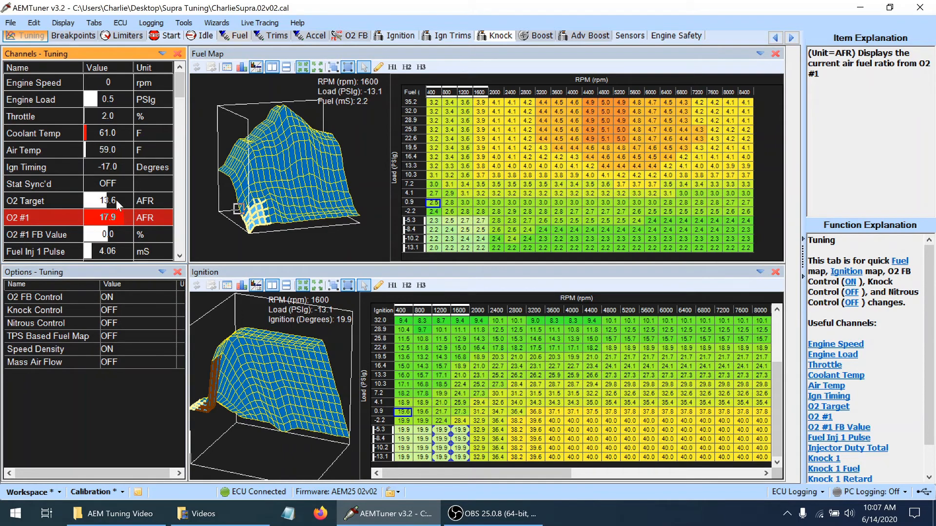
{"action": "left_click", "coordinate": [434, 221]}
{"action": "key", "text": "shift+Right"}
{"action": "key", "text": "shift+Right"}
{"action": "key", "text": "shift+Right"}
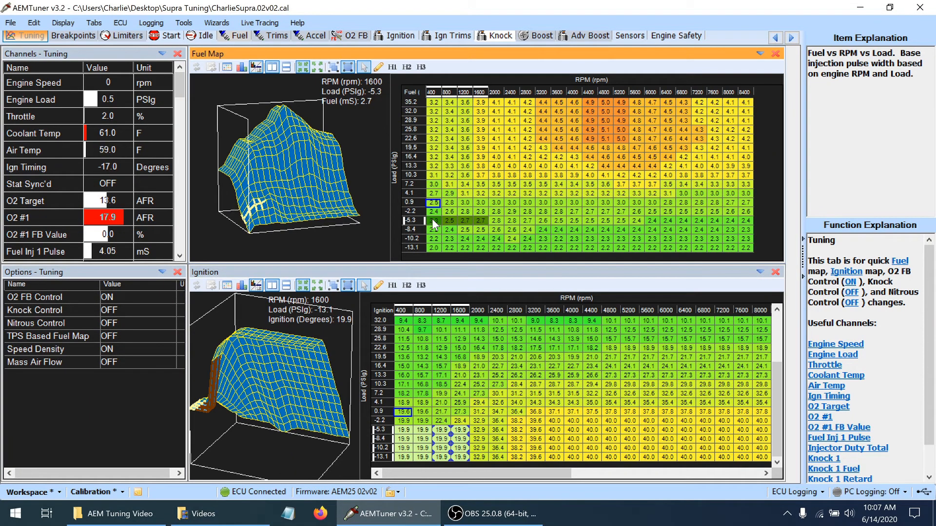
{"action": "key", "text": "shift+Down"}
{"action": "key", "text": "shift+Down"}
{"action": "key", "text": "shift+Down"}
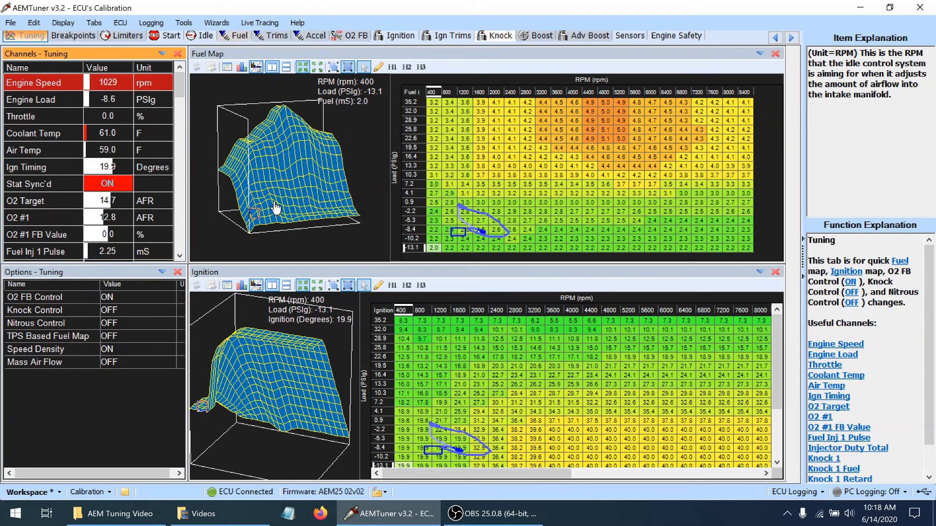
- With the engine idling, examine O2 #1 and the O2 #1 FB Value, and check the O2 feedback conditions
{"action": "left_click", "coordinate": [118, 216]}
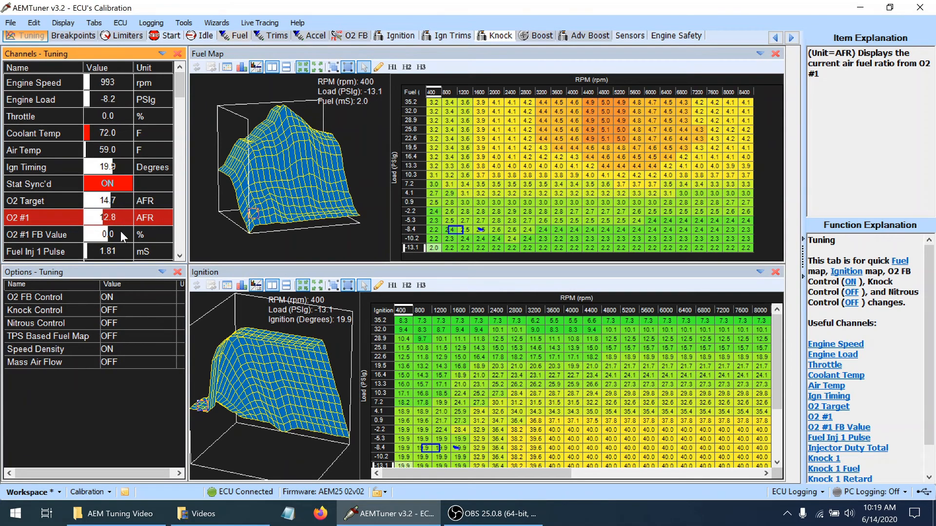
{"action": "left_click", "coordinate": [119, 236]}
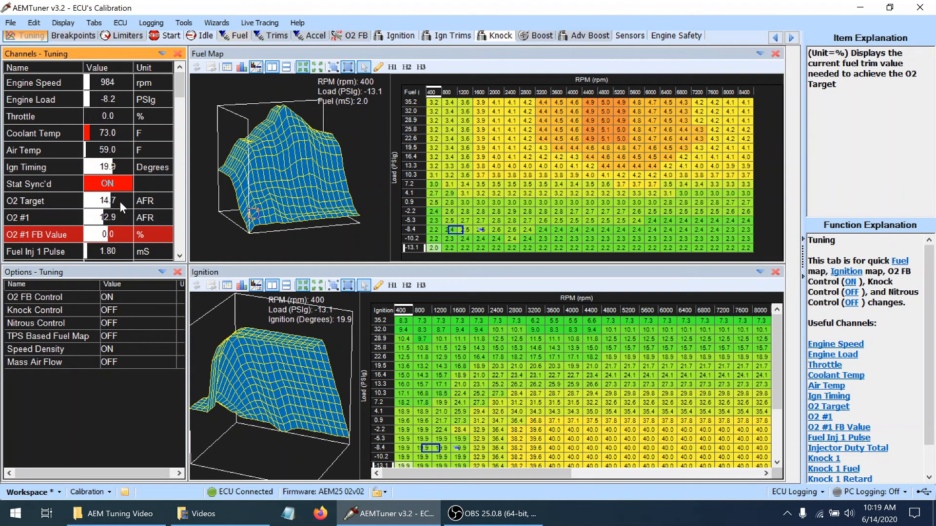
{"action": "left_click", "coordinate": [350, 37]}
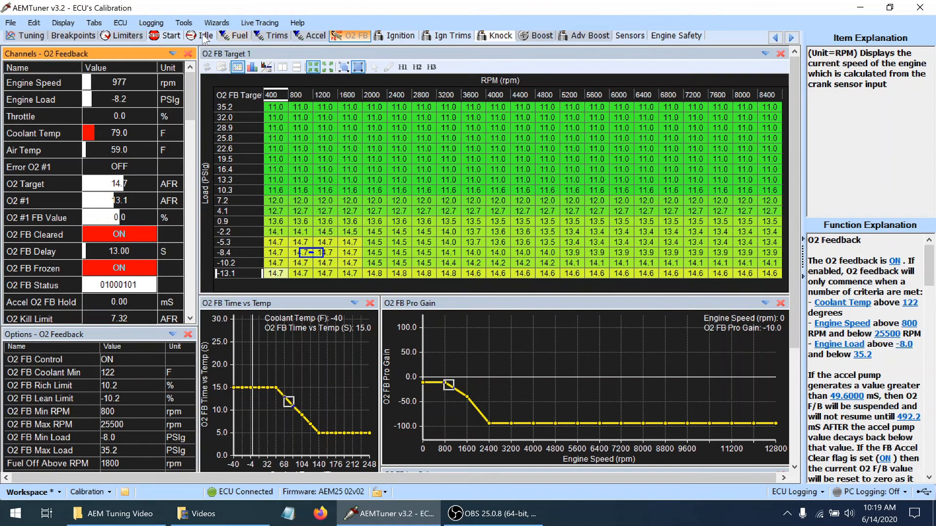
- Back in the tuning view, select the fuel map cells from 400 to 1600 rpm and -5.3 to -13.1 PSIg for adjustment
{"action": "left_click", "coordinate": [25, 36]}
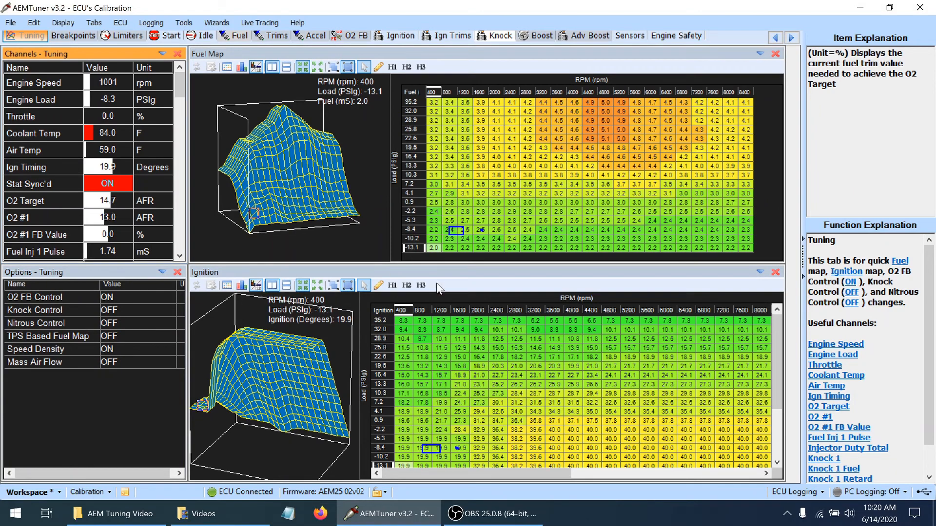
{"action": "left_click", "coordinate": [434, 220]}
{"action": "left_click_drag", "start_coordinate": [435, 223], "coordinate": [483, 250]}
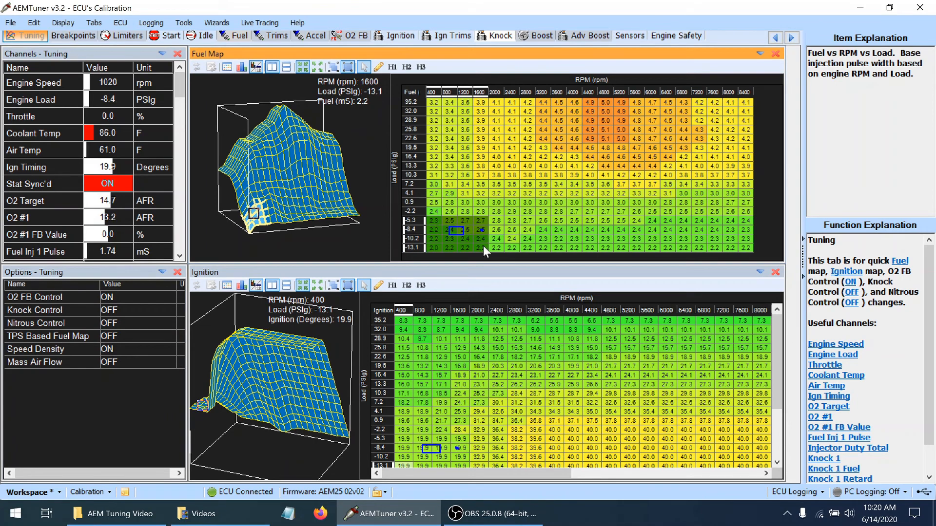